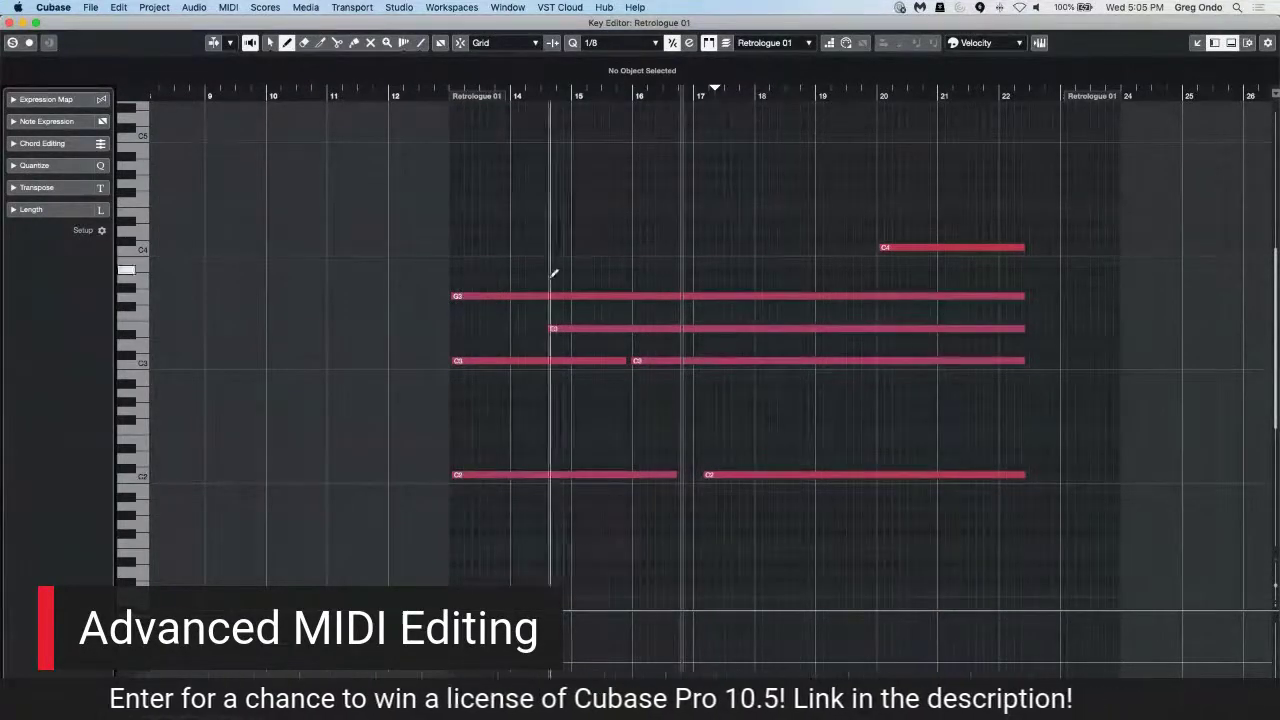
Step: Select the E3 note starting before bar 15 with the Object Selection tool and expand the Note Expression settings
{"action": "right_click", "coordinate": [580, 322]}
{"action": "left_click", "coordinate": [573, 320]}
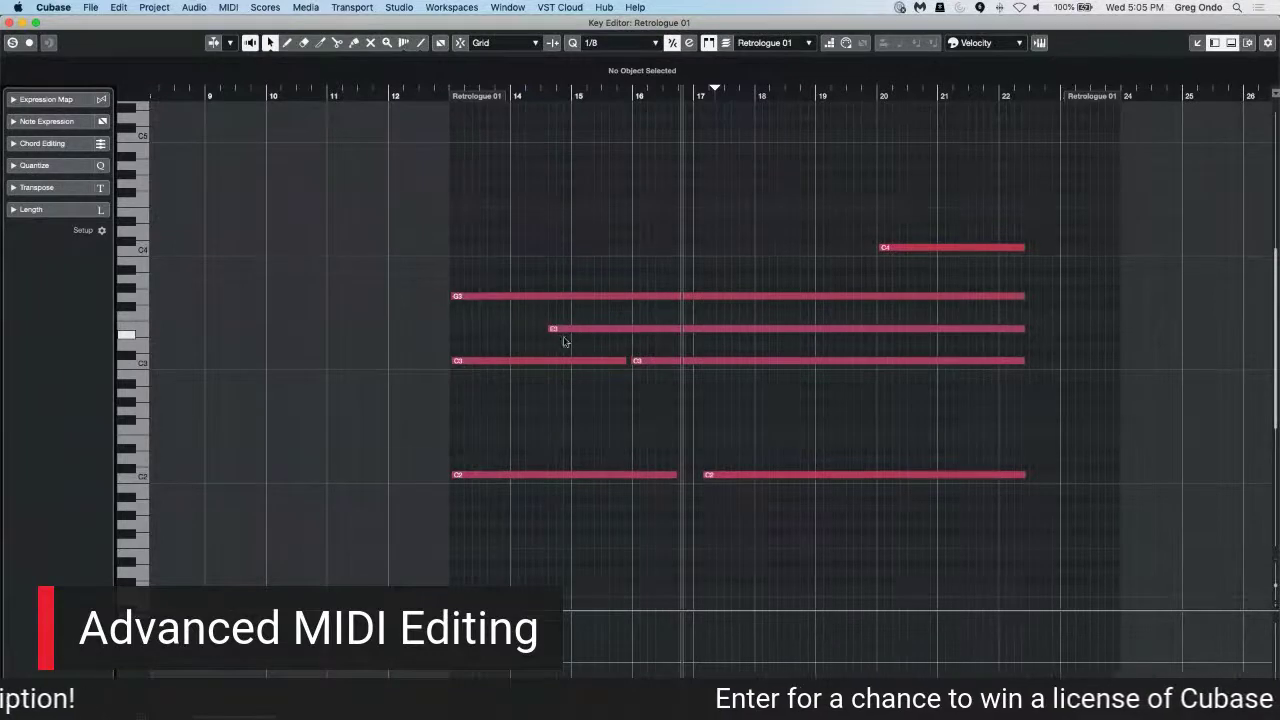
{"action": "left_click", "coordinate": [577, 330]}
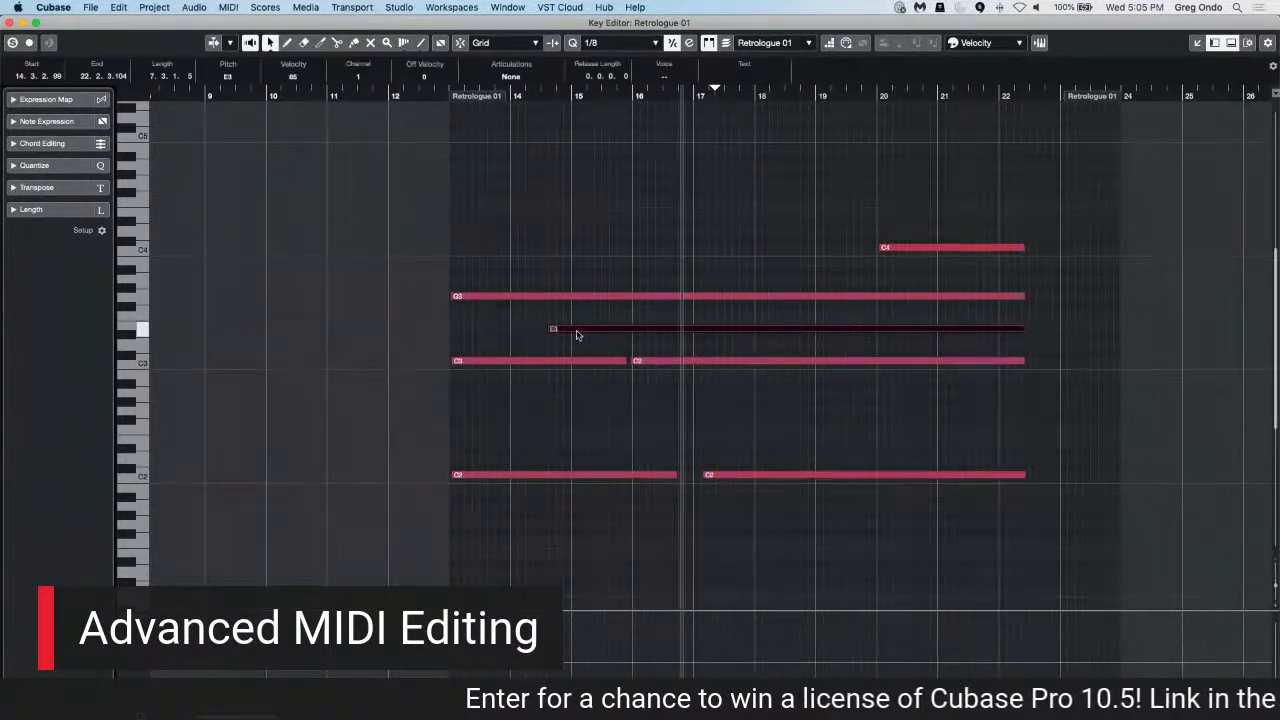
{"action": "left_click", "coordinate": [60, 122]}
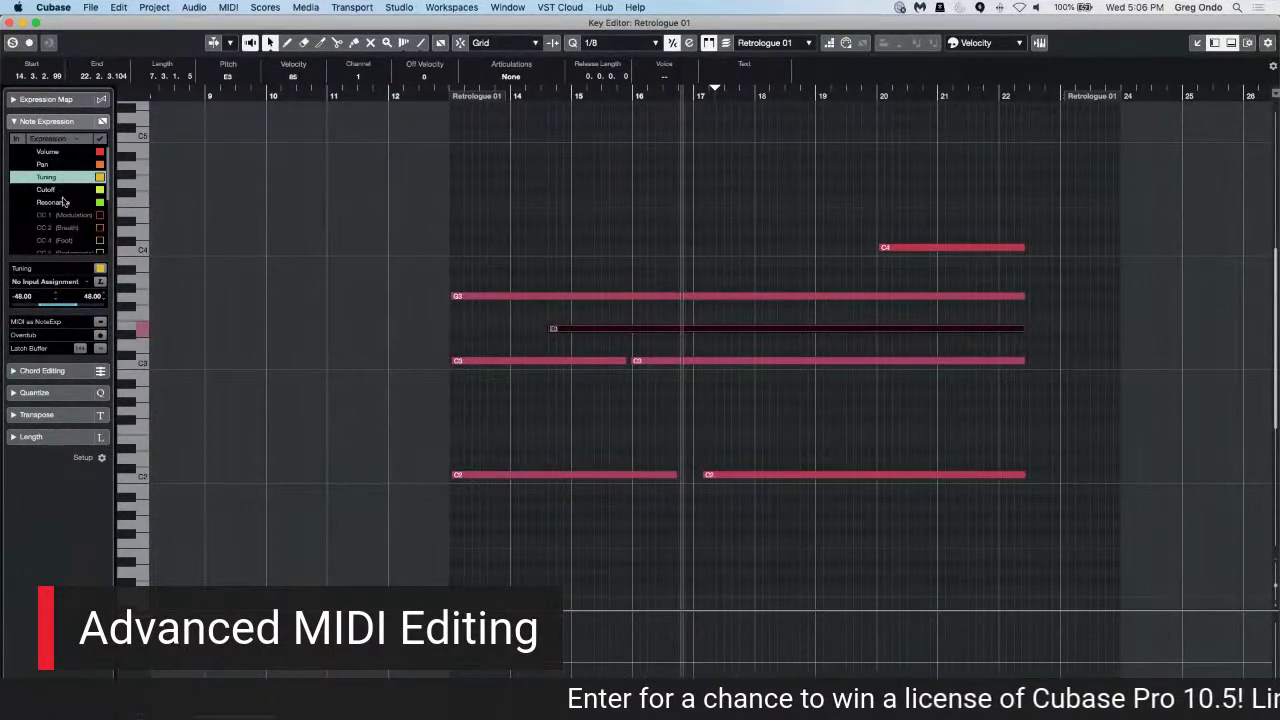
Step: Draw a falling Tuning expression curve on the E3 note until about bar 17 and show note expression data on the notes
{"action": "double_click", "coordinate": [595, 334]}
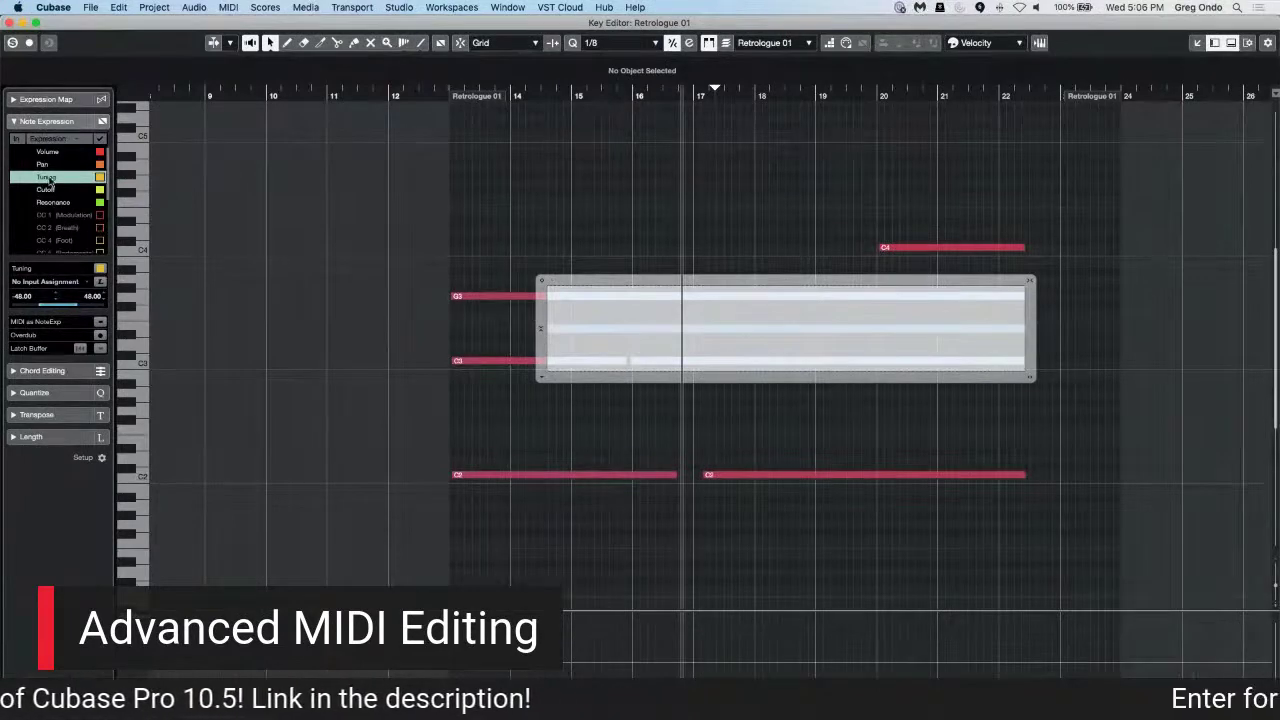
{"action": "right_click", "coordinate": [596, 303]}
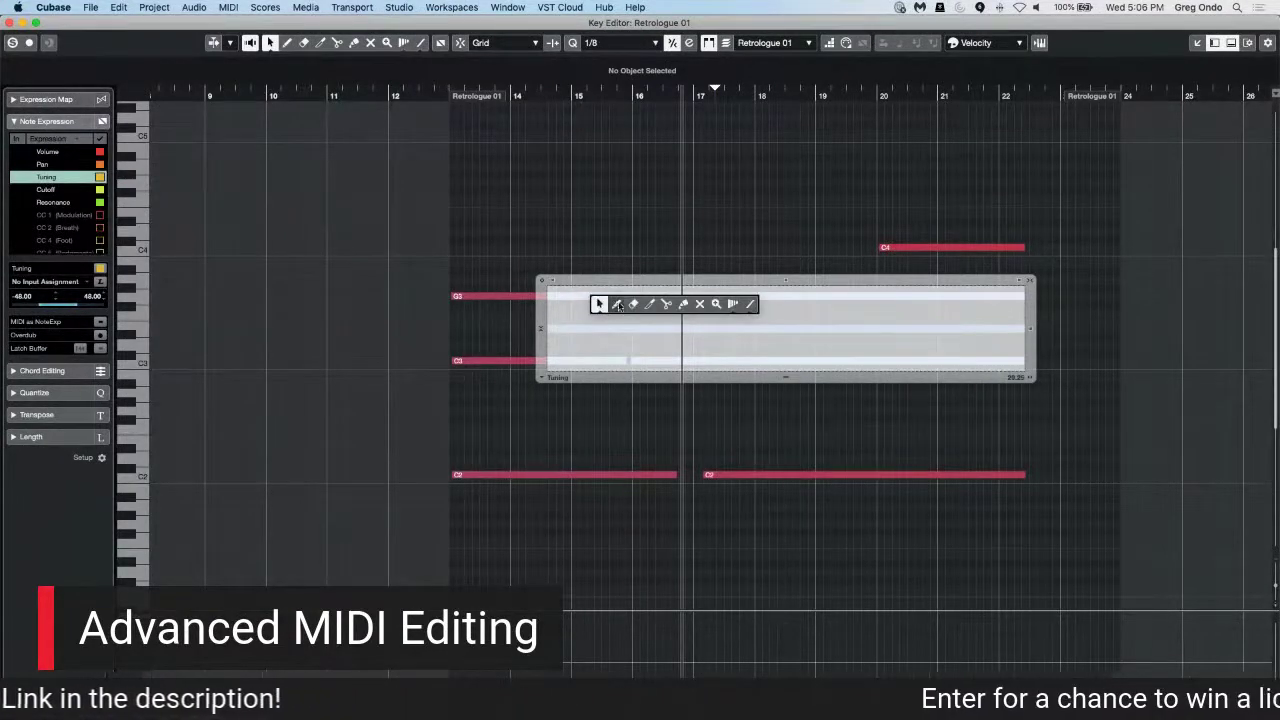
{"action": "left_click", "coordinate": [616, 303]}
{"action": "left_click_drag", "start_coordinate": [557, 289], "coordinate": [694, 325]}
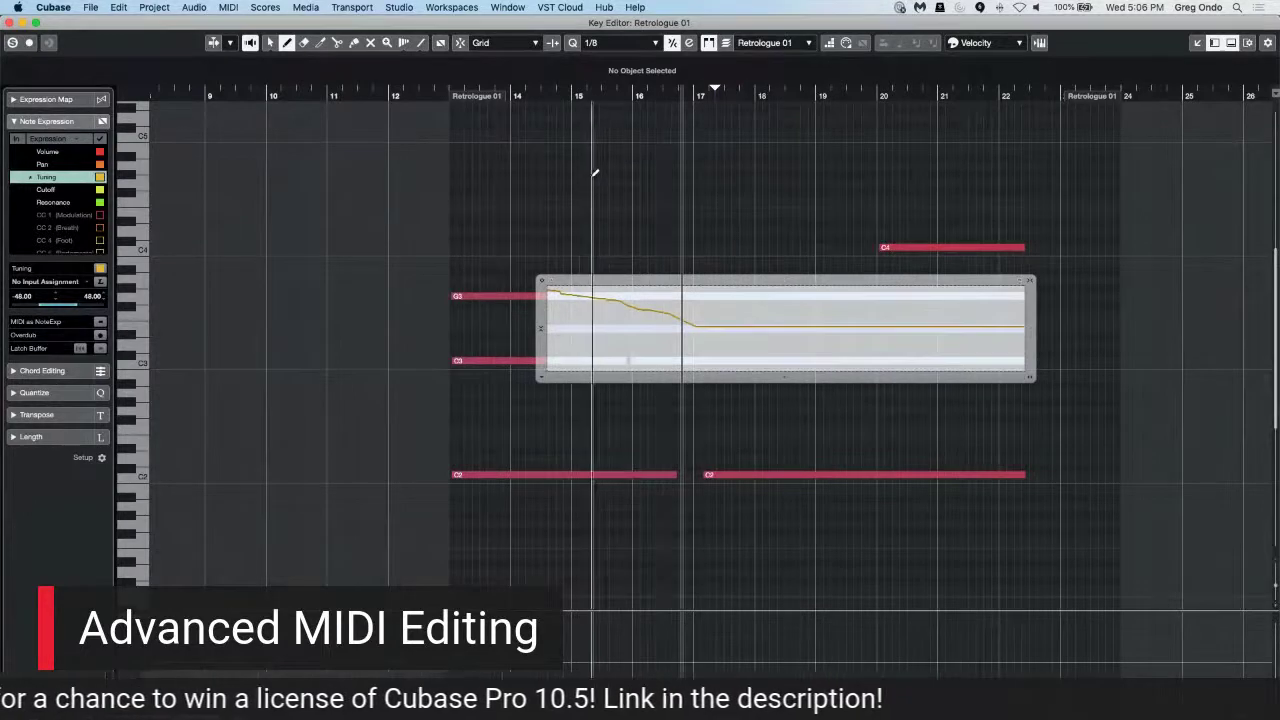
{"action": "right_click", "coordinate": [586, 186]}
{"action": "left_click", "coordinate": [585, 191]}
{"action": "left_click", "coordinate": [585, 191]}
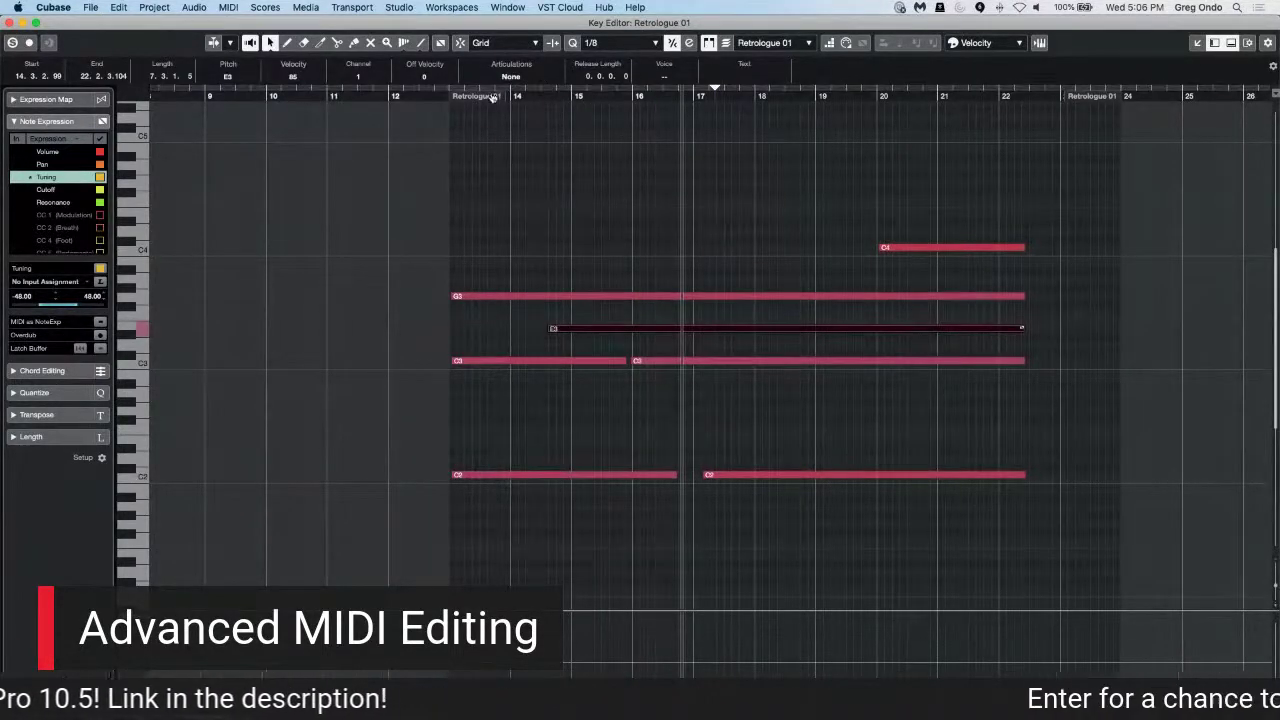
{"action": "left_click", "coordinate": [441, 44]}
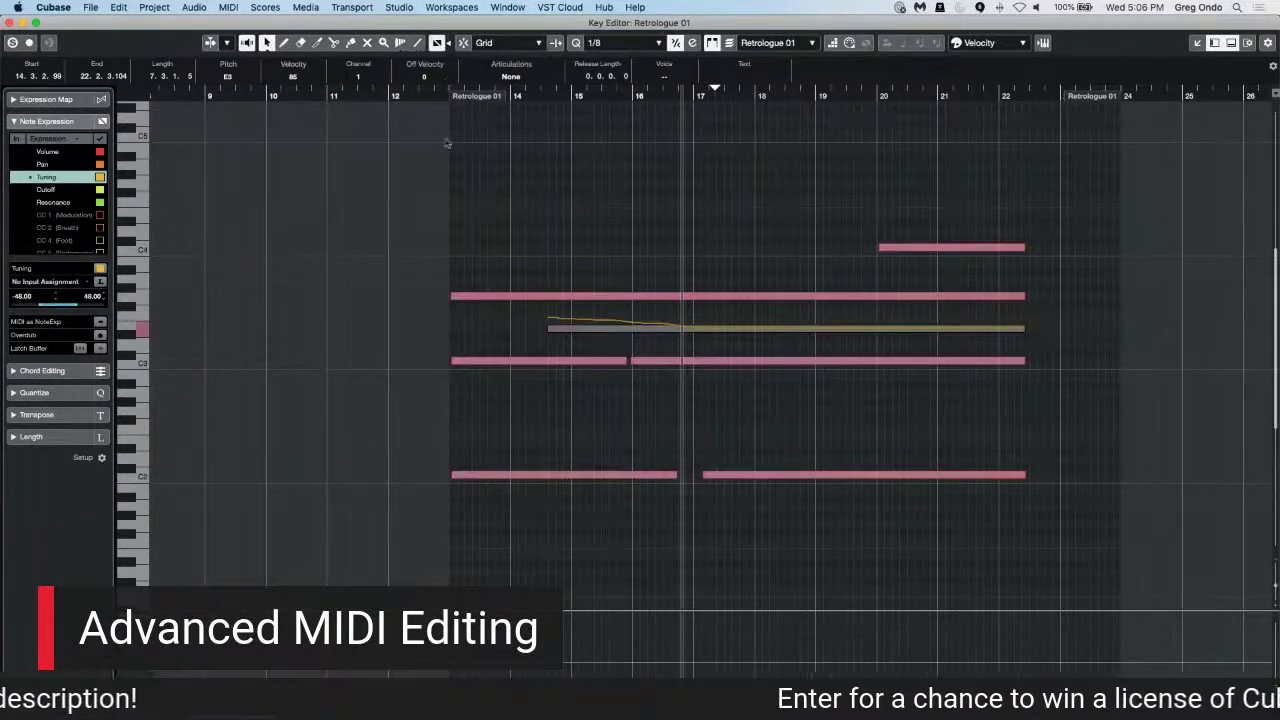
Step: Audition the first C3 note and the C4 note, and play the part from just before bar 12
{"action": "left_click", "coordinate": [478, 369]}
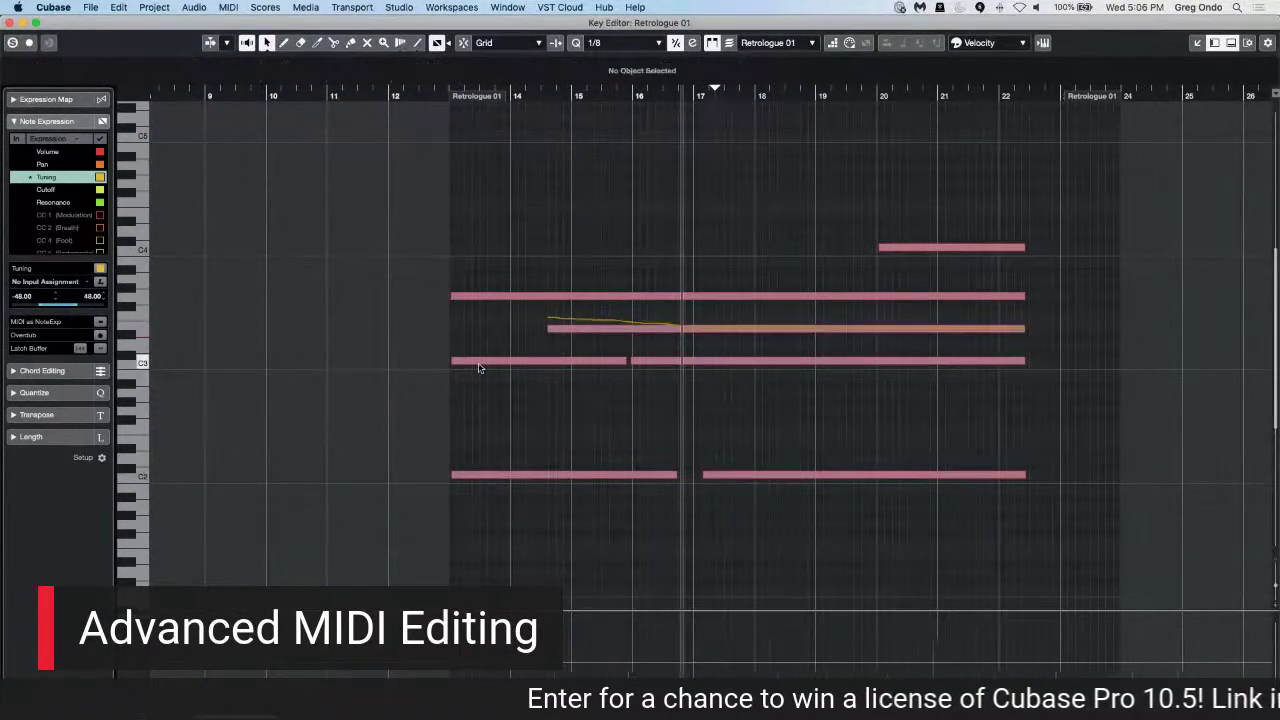
{"action": "left_click", "coordinate": [478, 362]}
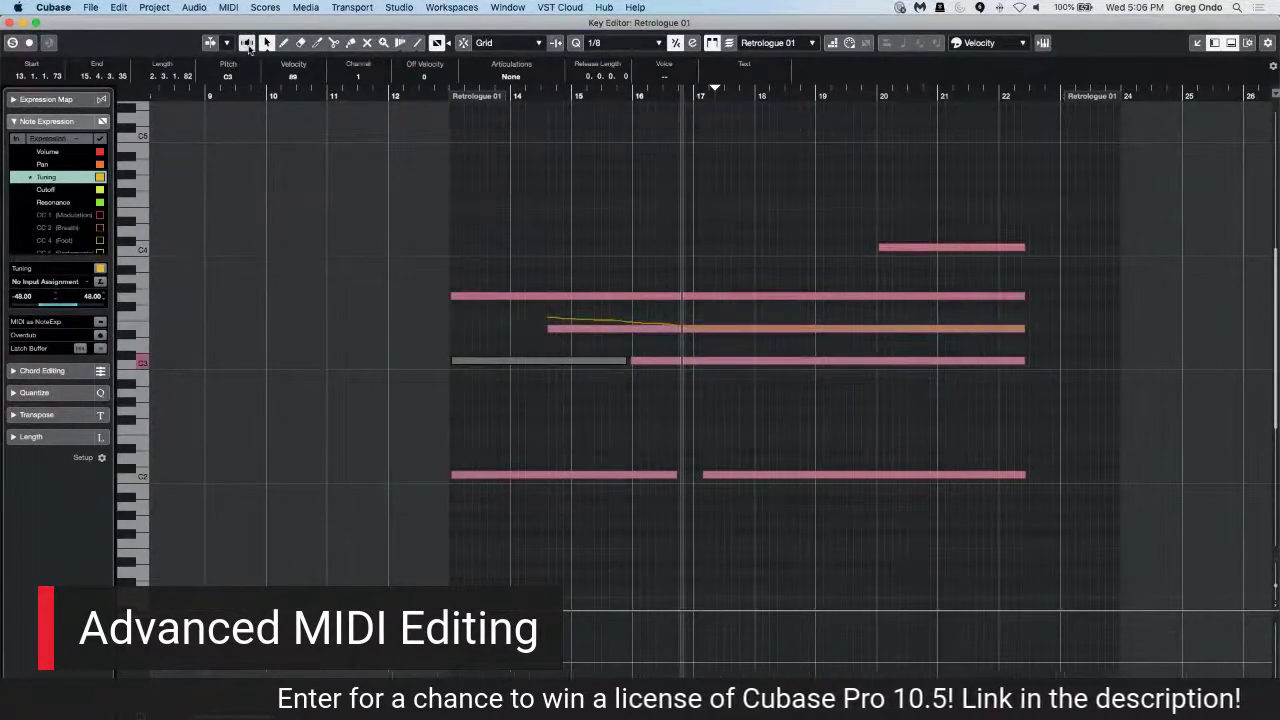
{"action": "left_click", "coordinate": [886, 249]}
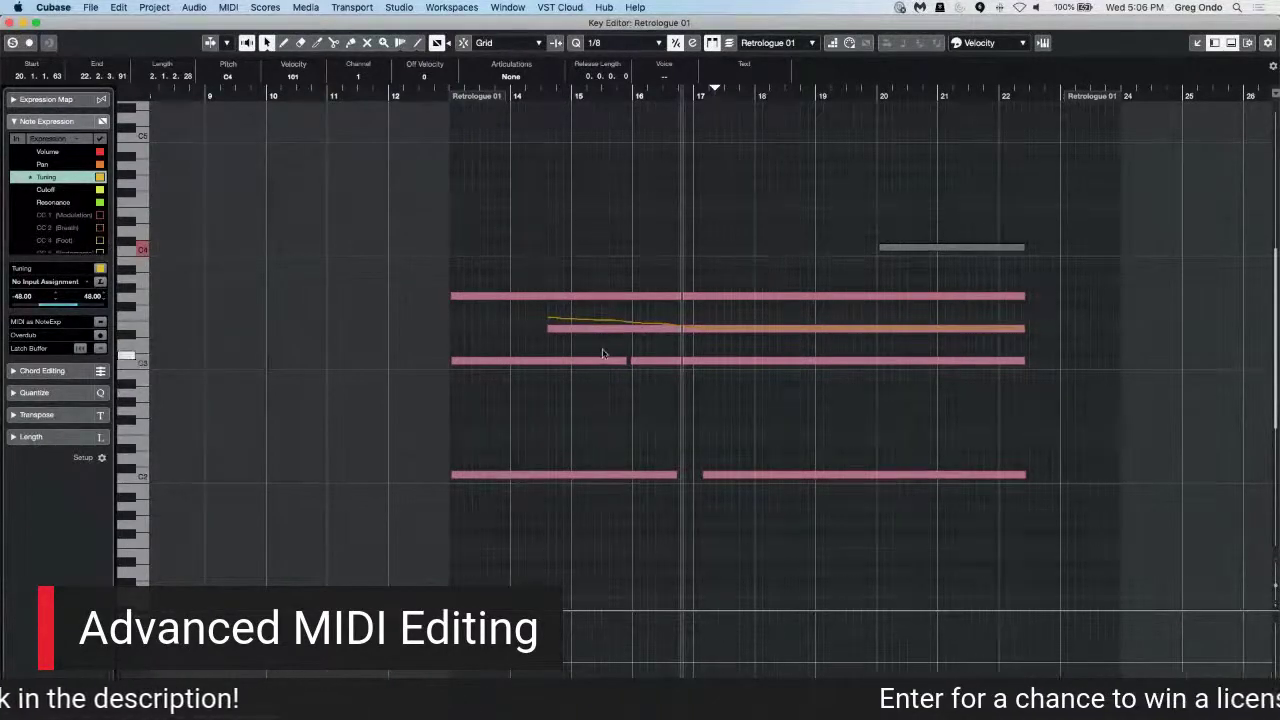
{"action": "left_click", "coordinate": [372, 96]}
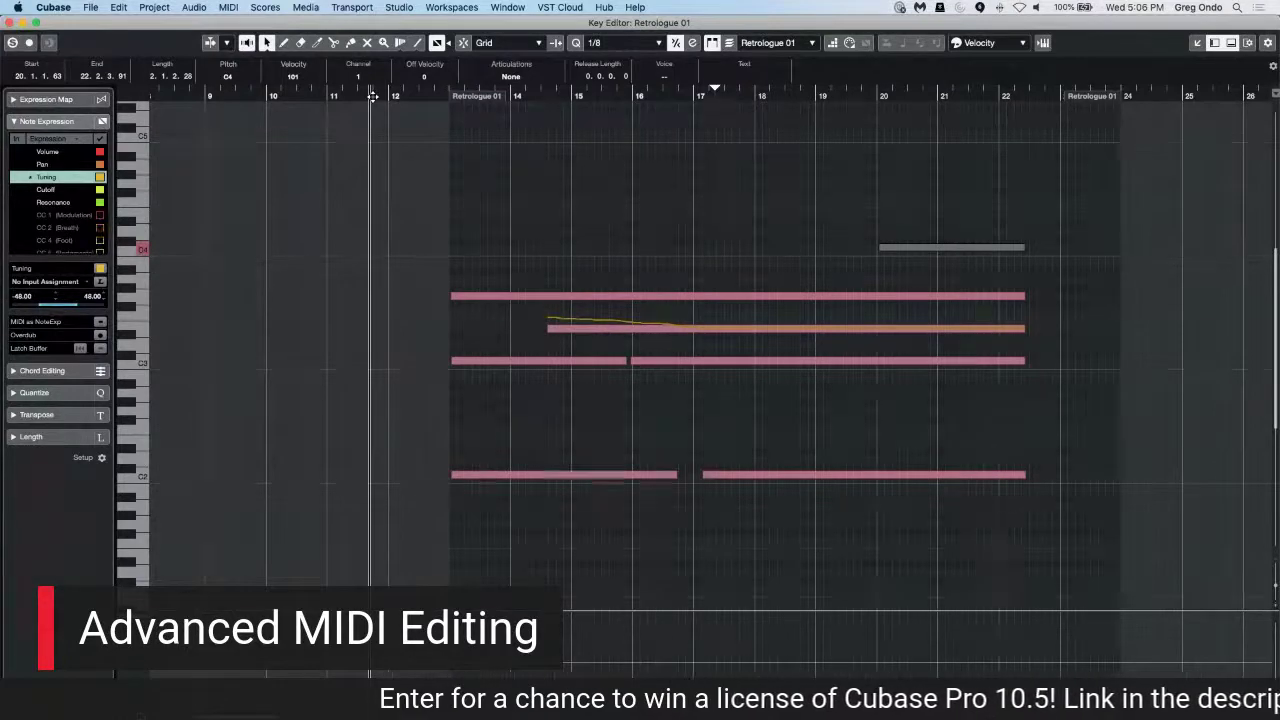
{"action": "key", "text": "space"}
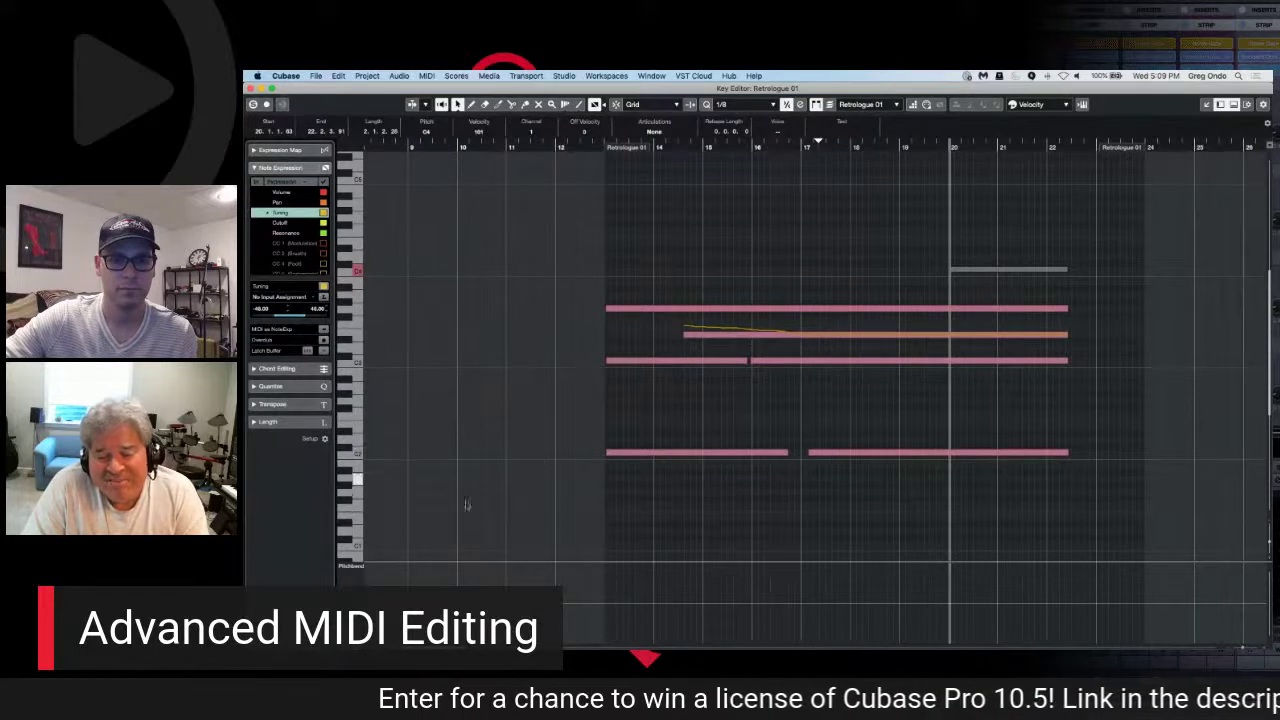
Step: Add extra controller lanes and draw a CC 1 (Modulation) curve from bar 14 to about bar 18.5 in the lane below Pitchbend
{"action": "left_click", "coordinate": [545, 545]}
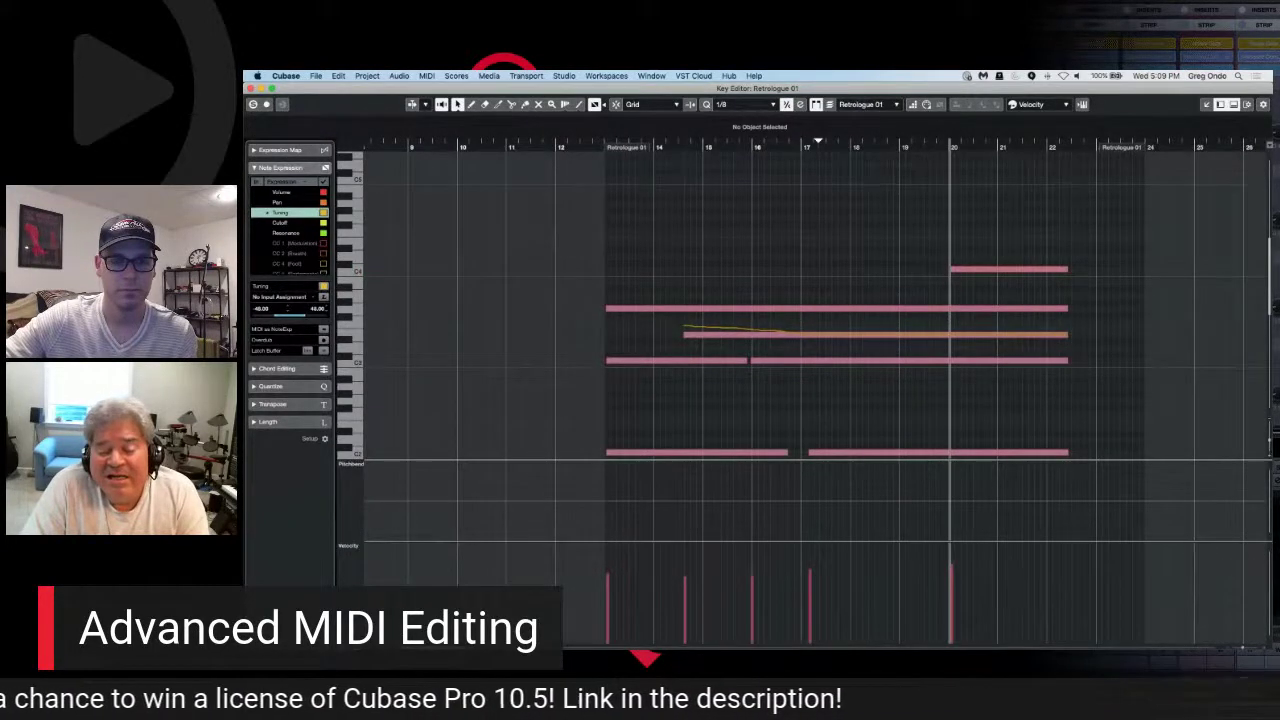
{"action": "left_click", "coordinate": [516, 576]}
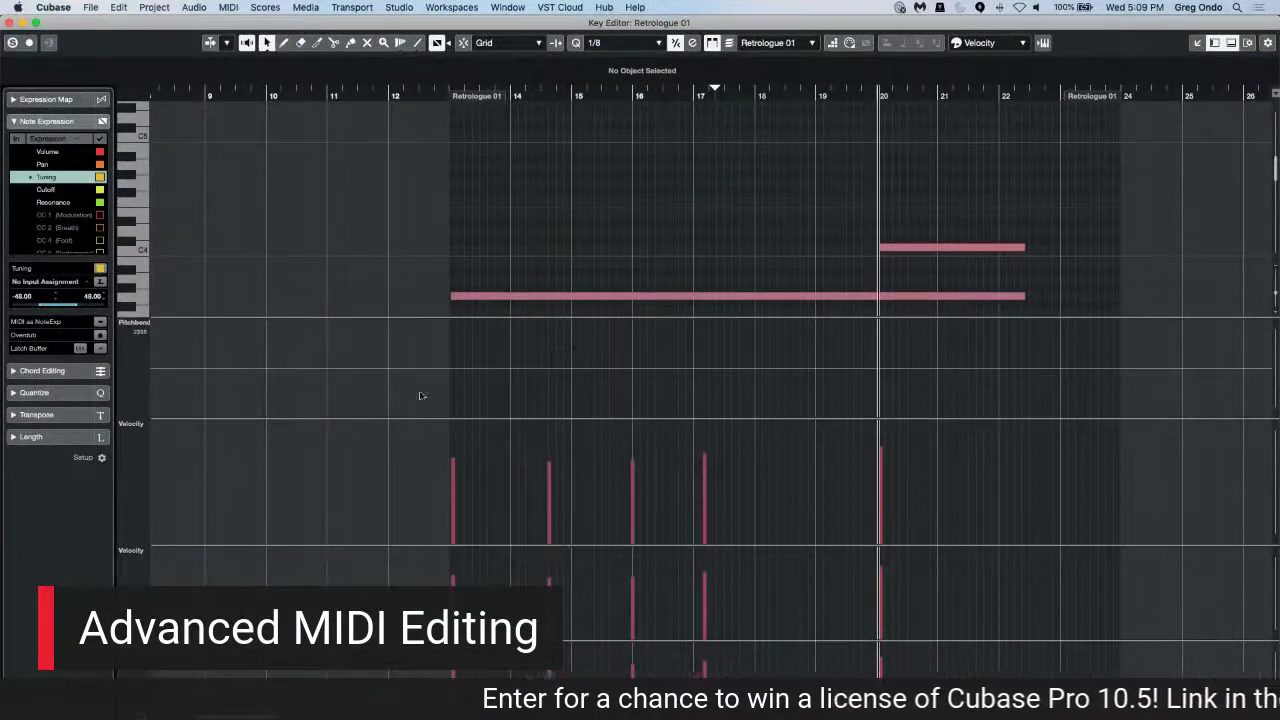
{"action": "left_click", "coordinate": [140, 424]}
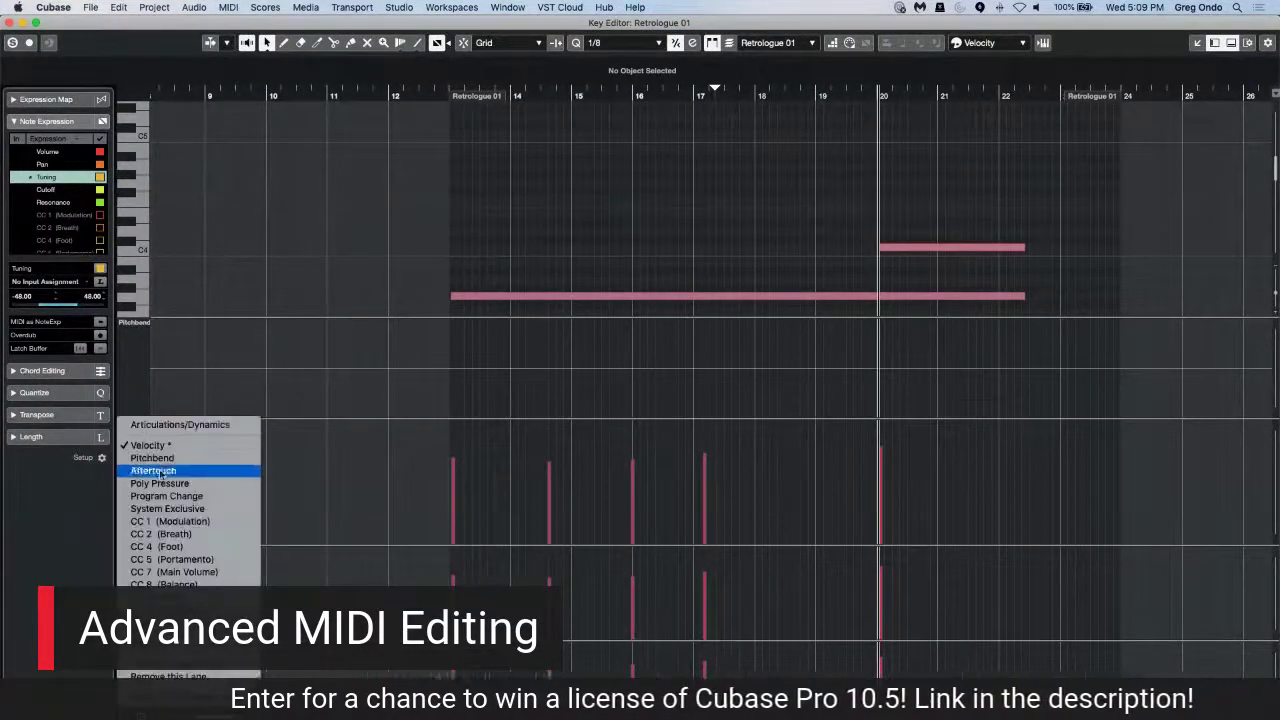
{"action": "left_click", "coordinate": [216, 521]}
{"action": "right_click", "coordinate": [502, 450]}
{"action": "left_click", "coordinate": [520, 453]}
{"action": "mouse_move", "coordinate": [514, 479]}
{"action": "left_mouse_down"}
{"action": "mouse_move", "coordinate": [622, 490]}
{"action": "mouse_move", "coordinate": [786, 462]}
{"action": "mouse_move", "coordinate": [790, 476]}
{"action": "left_mouse_up"}
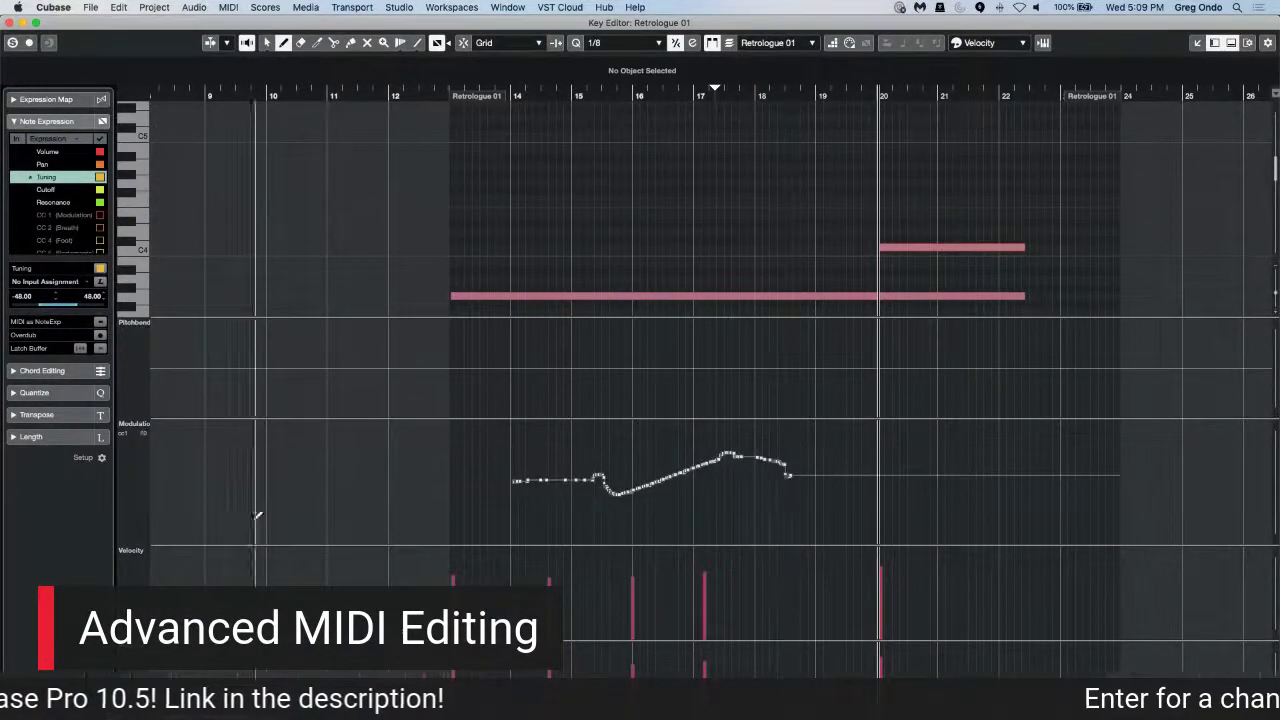
Step: Set the lane below Modulation to CC 11 (Expression) and draw a wavy curve from about bar 13.5 to bar 18
{"action": "left_click", "coordinate": [138, 551]}
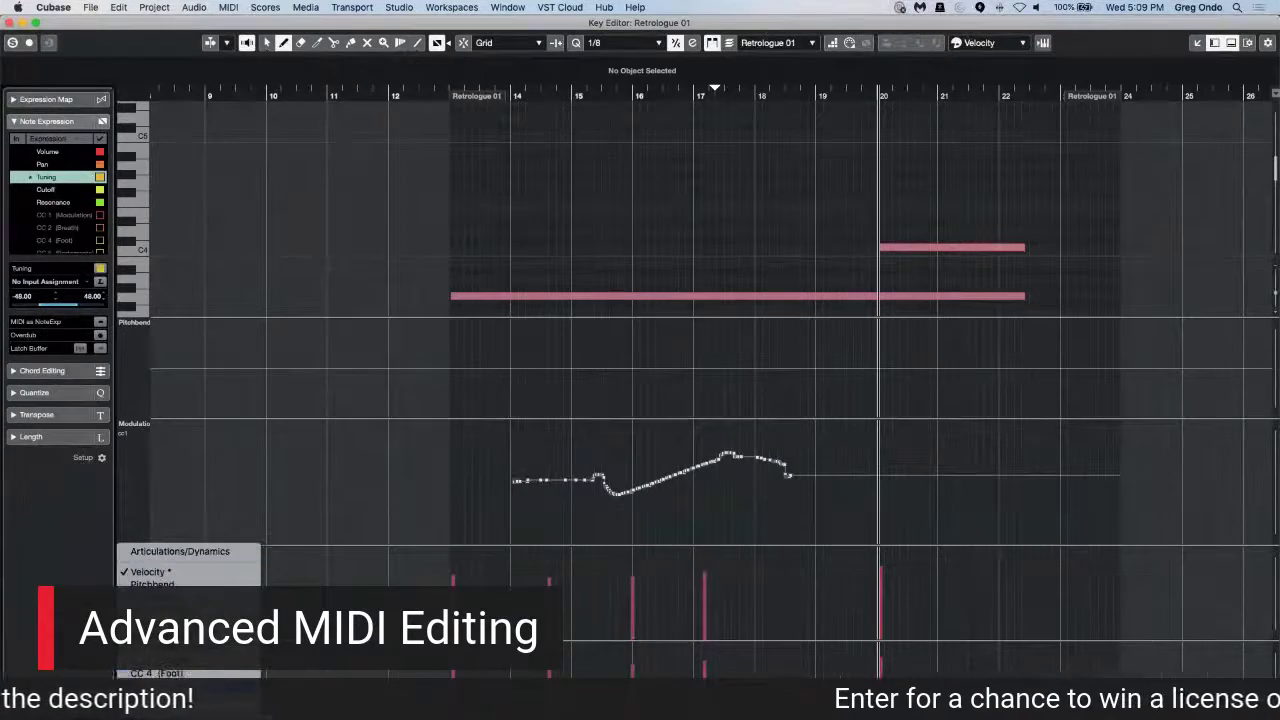
{"action": "scroll", "coordinate": [256, 673], "scroll_direction": "down", "scroll_amount": 3}
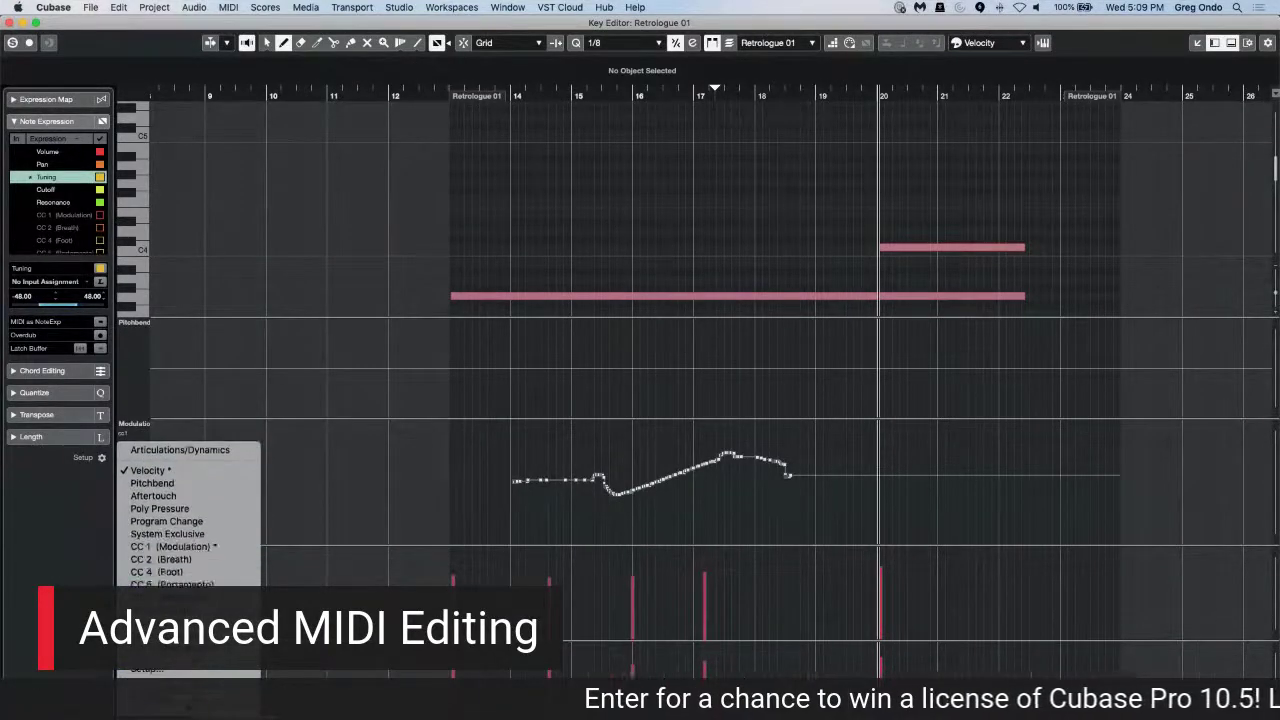
{"action": "left_click", "coordinate": [235, 574]}
{"action": "mouse_move", "coordinate": [492, 569]}
{"action": "left_mouse_down"}
{"action": "mouse_move", "coordinate": [677, 600]}
{"action": "mouse_move", "coordinate": [770, 590]}
{"action": "left_mouse_up"}
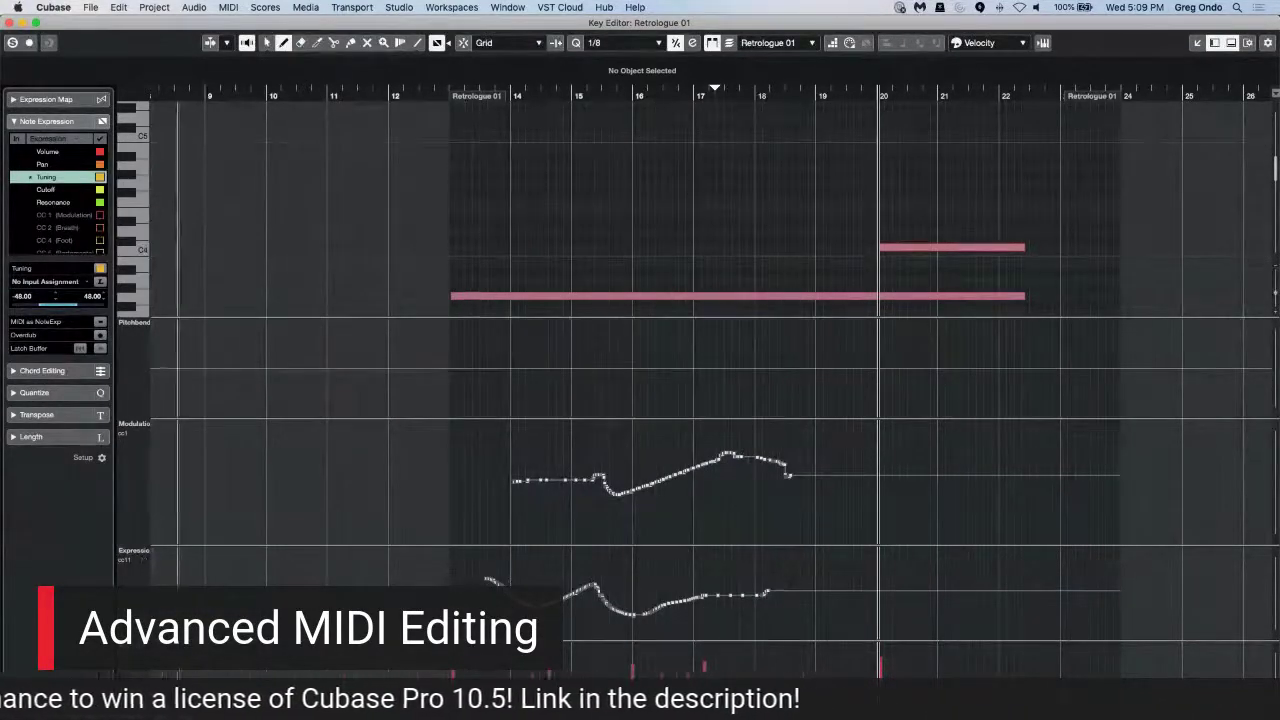
Step: Set the lane below Expression to CC 7 (Main Volume) and draw a volume curve between bars 13 and 20
{"action": "left_click", "coordinate": [135, 556]}
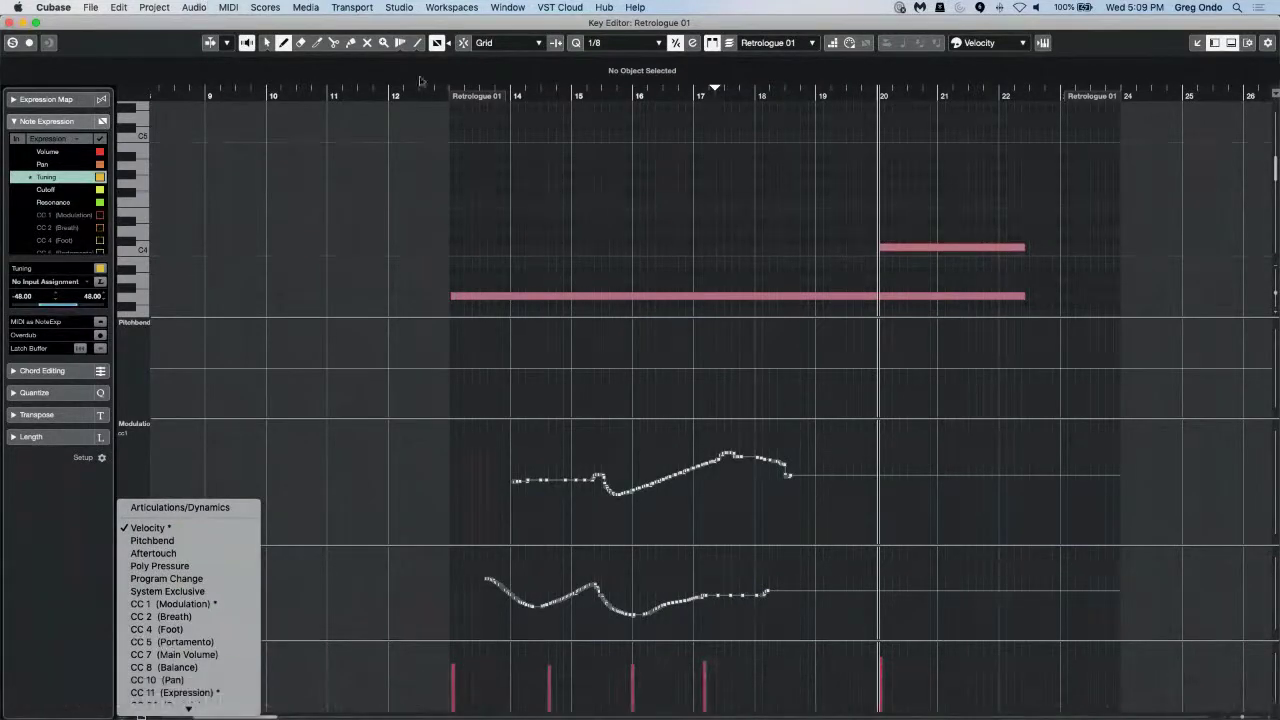
{"action": "left_click", "coordinate": [173, 654]}
{"action": "mouse_move", "coordinate": [566, 698]}
{"action": "left_mouse_down"}
{"action": "mouse_move", "coordinate": [580, 671]}
{"action": "mouse_move", "coordinate": [877, 676]}
{"action": "mouse_move", "coordinate": [452, 692]}
{"action": "left_mouse_up"}
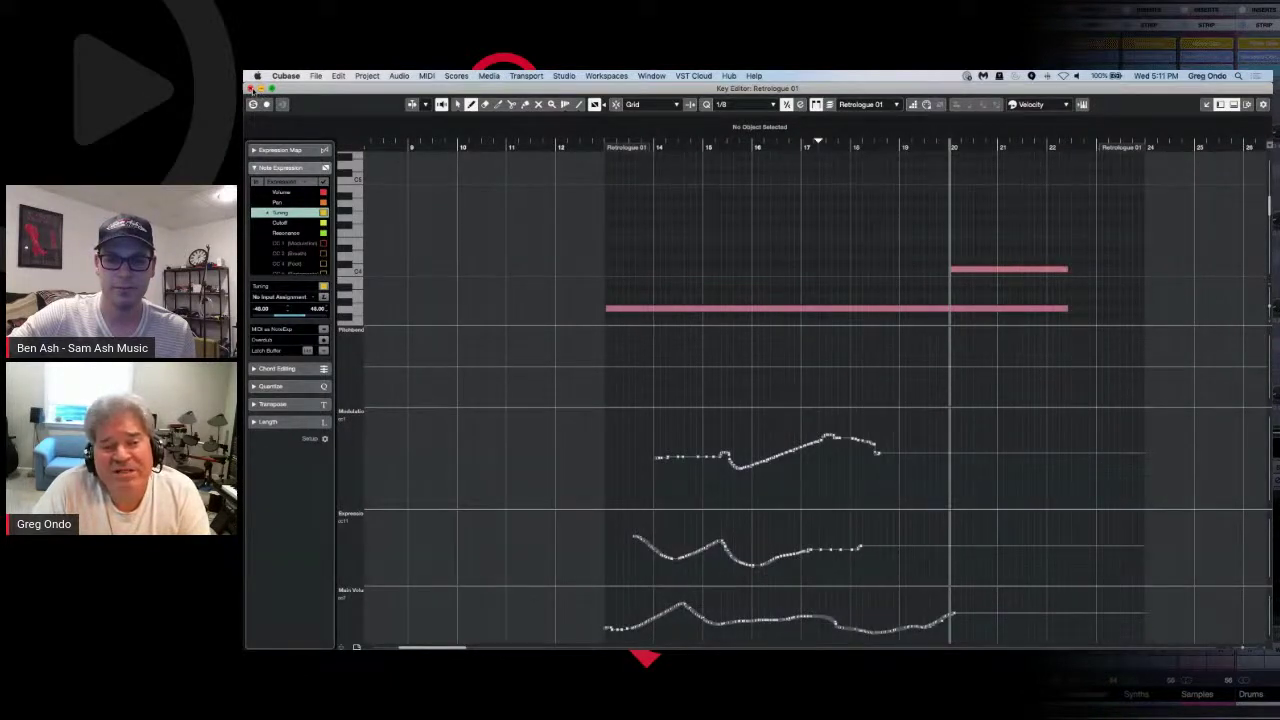
Step: Close the Key Editor window and place the project cursor at the start of the arrangement
{"action": "left_click", "coordinate": [250, 88]}
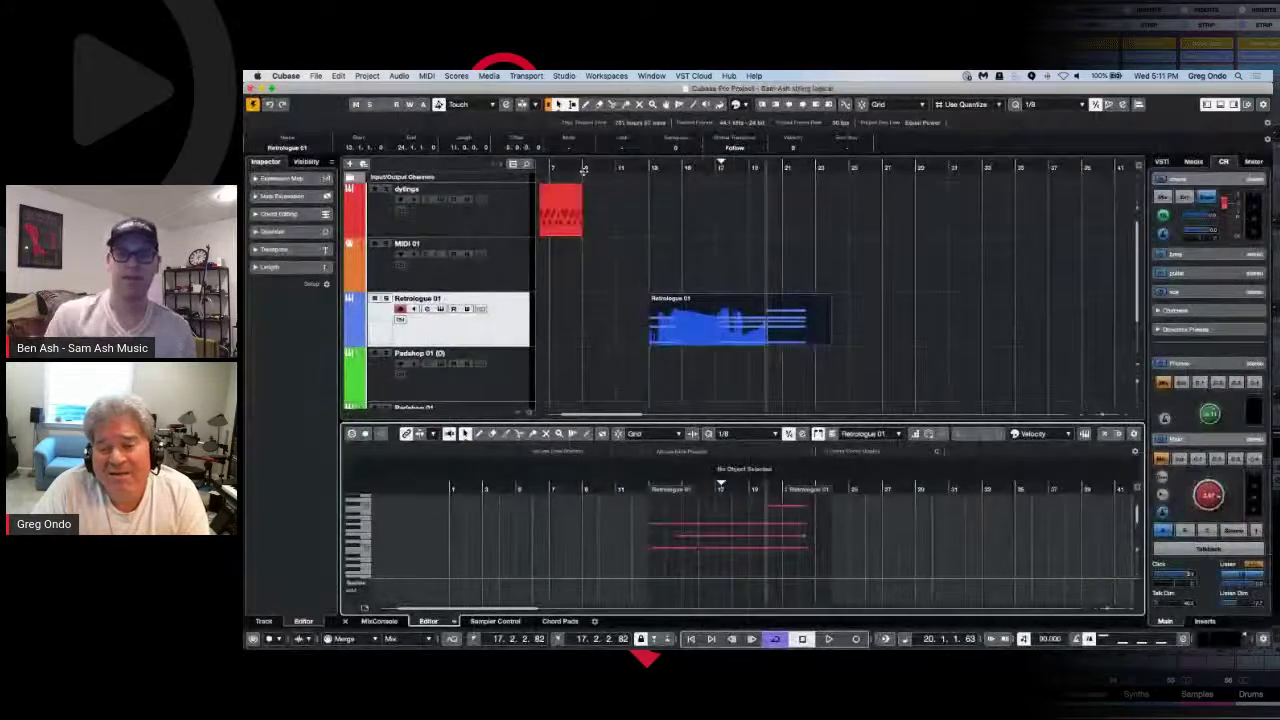
{"action": "left_click", "coordinate": [548, 165]}
{"action": "left_click_drag", "start_coordinate": [548, 165], "coordinate": [692, 203]}
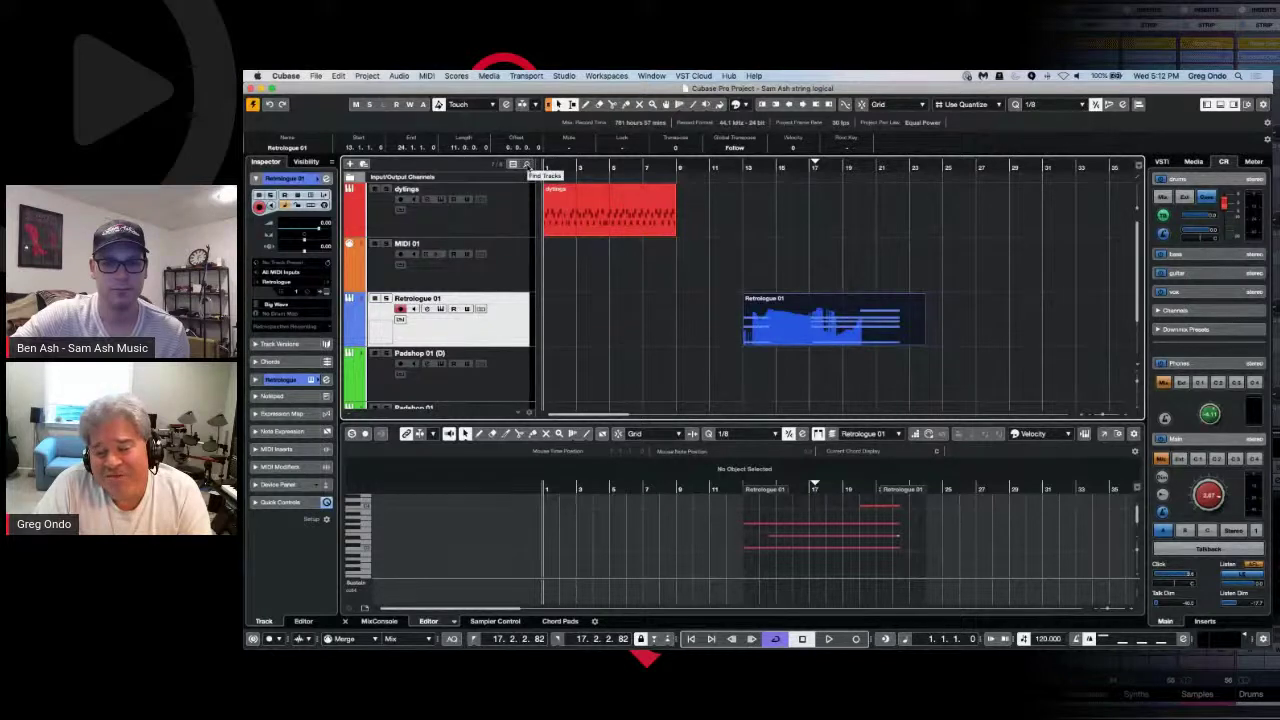
{"action": "left_click", "coordinate": [527, 165]}
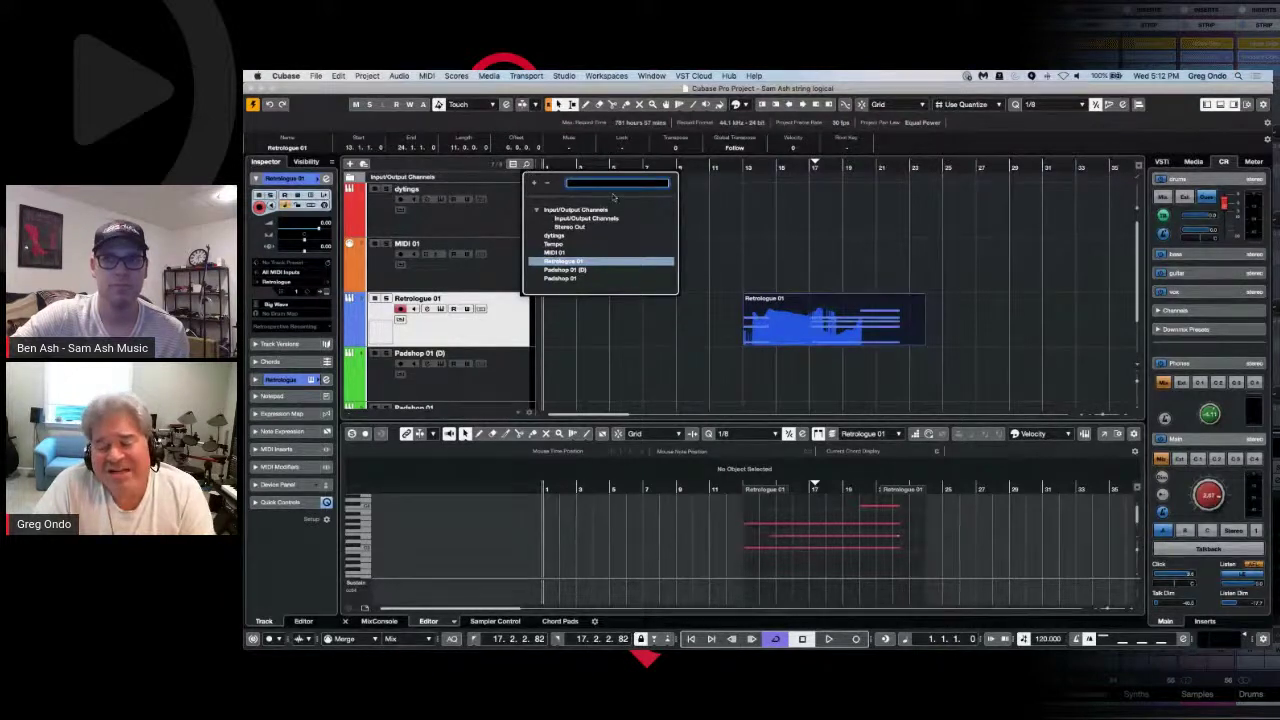
{"action": "key", "text": "Escape"}
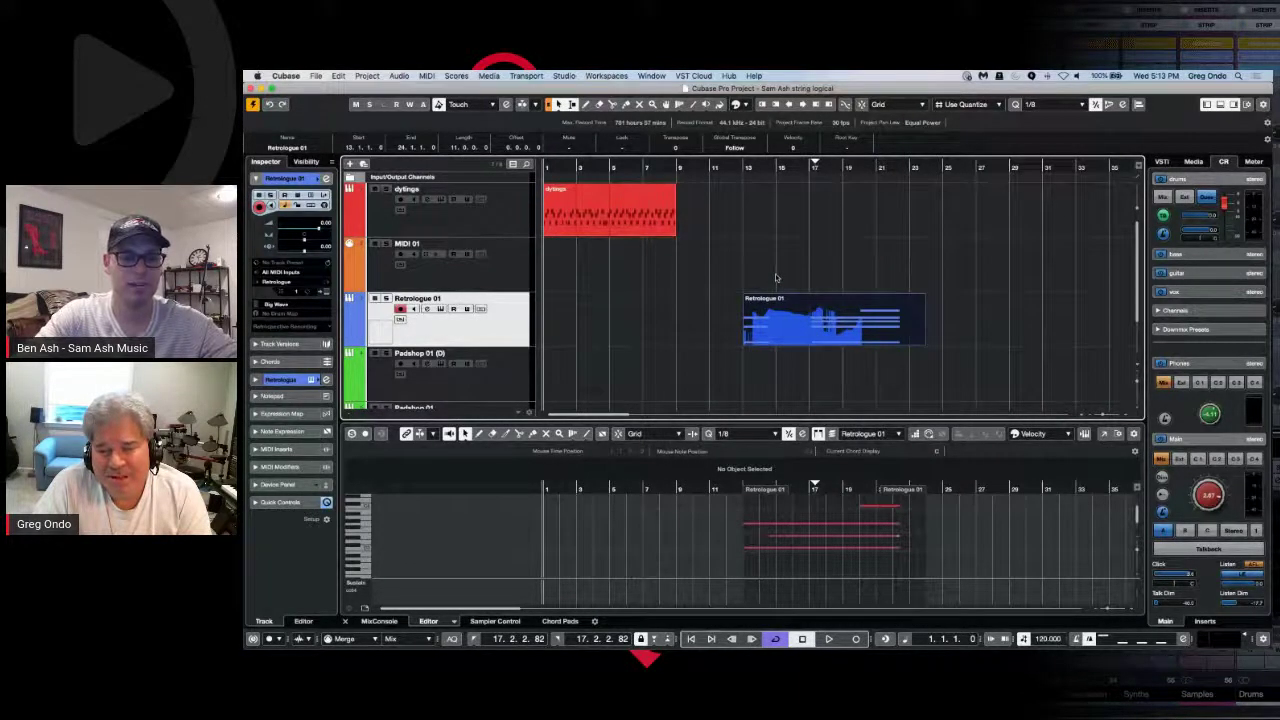
Step: Select the dytings part and open it in a separate Key Editor window
{"action": "left_click", "coordinate": [575, 234]}
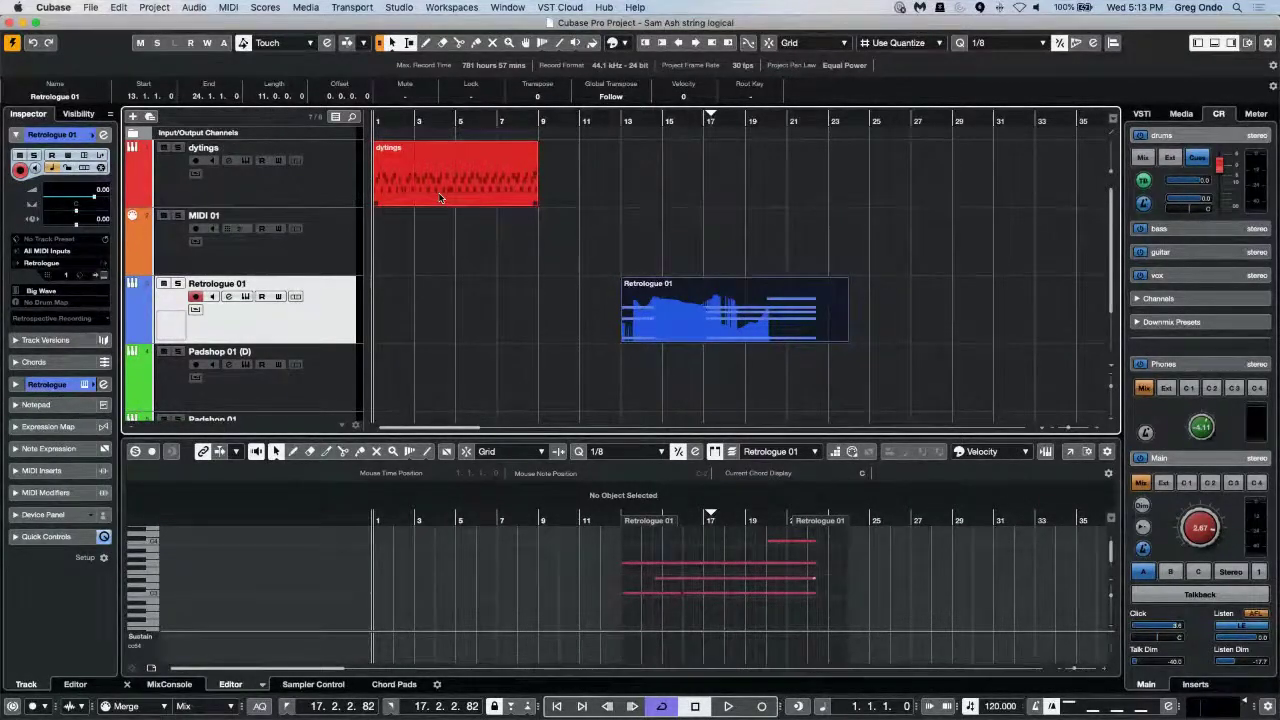
{"action": "left_click", "coordinate": [440, 197]}
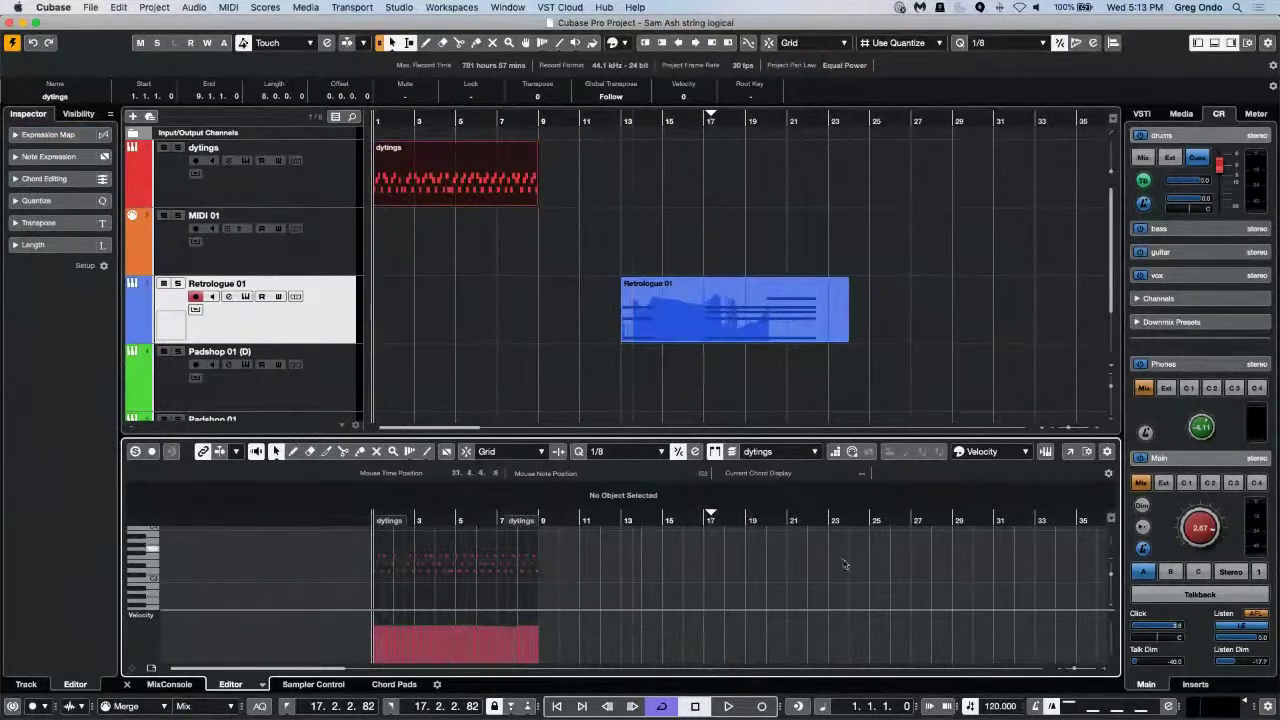
{"action": "left_click", "coordinate": [1069, 451]}
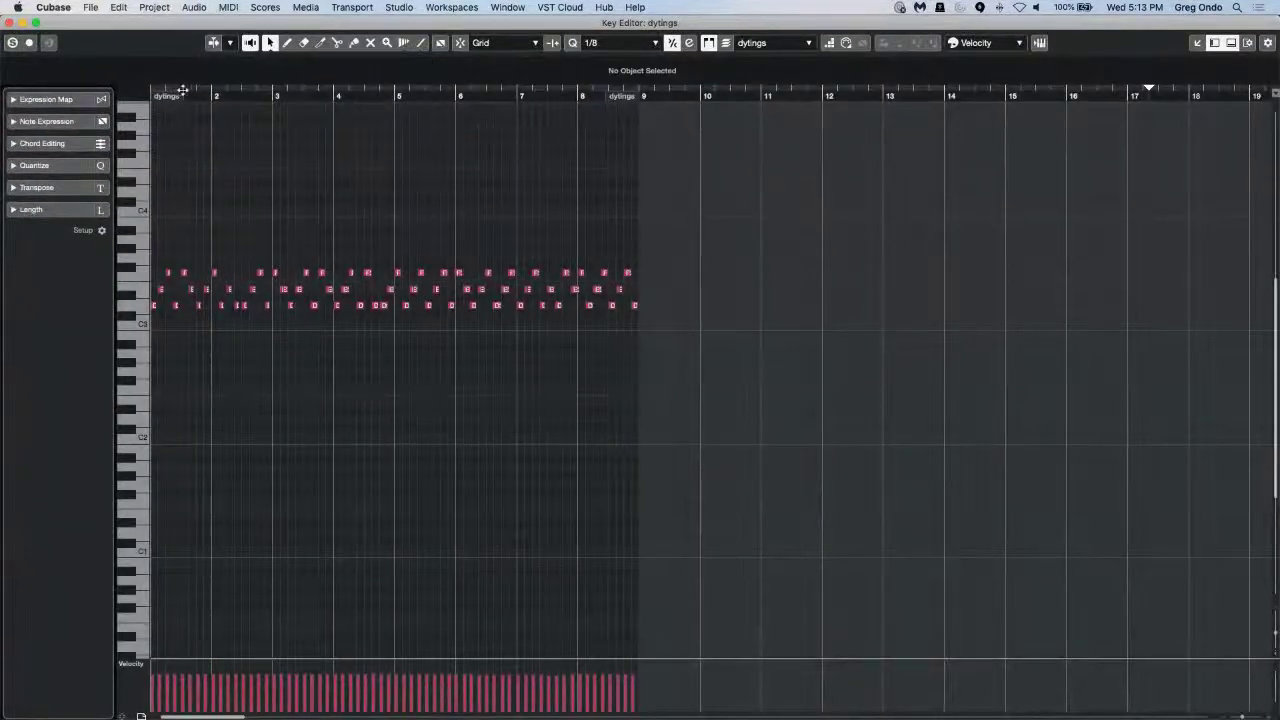
Step: Enlarge the dytings notes in the editor and play the part from its first bar
{"action": "left_click_drag", "start_coordinate": [145, 92], "coordinate": [142, 112]}
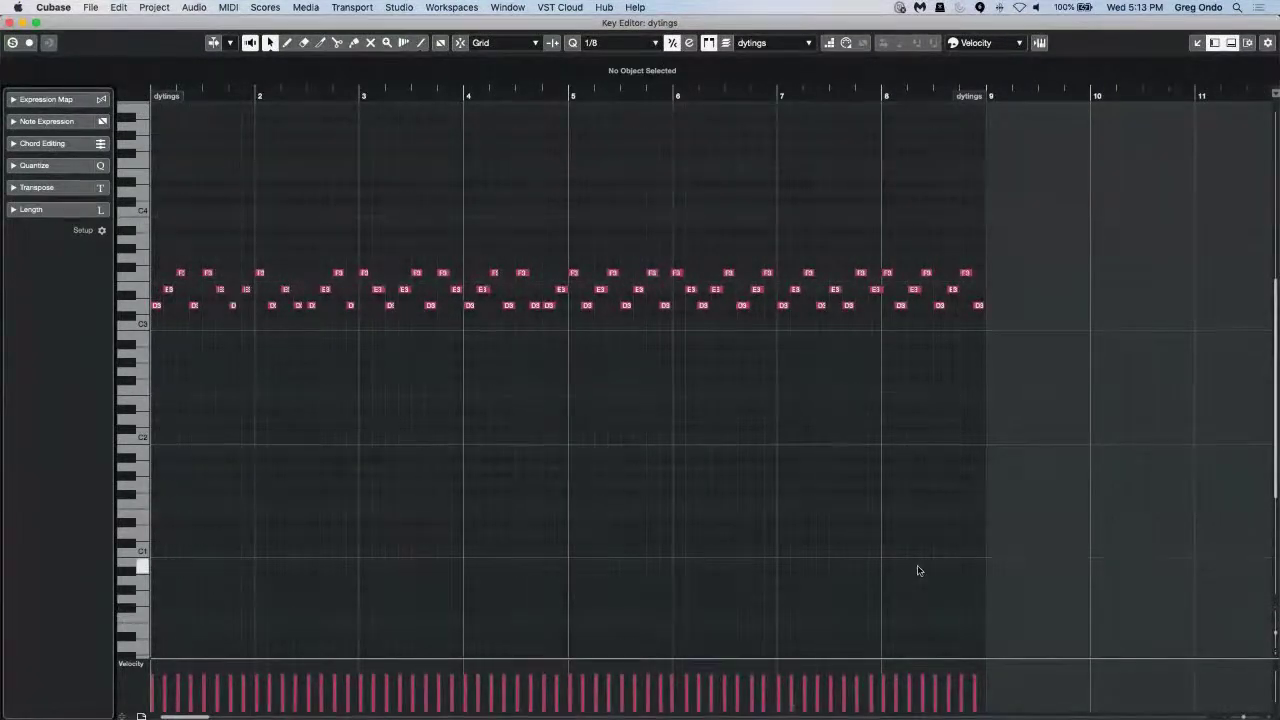
{"action": "key", "text": "shift+h"}
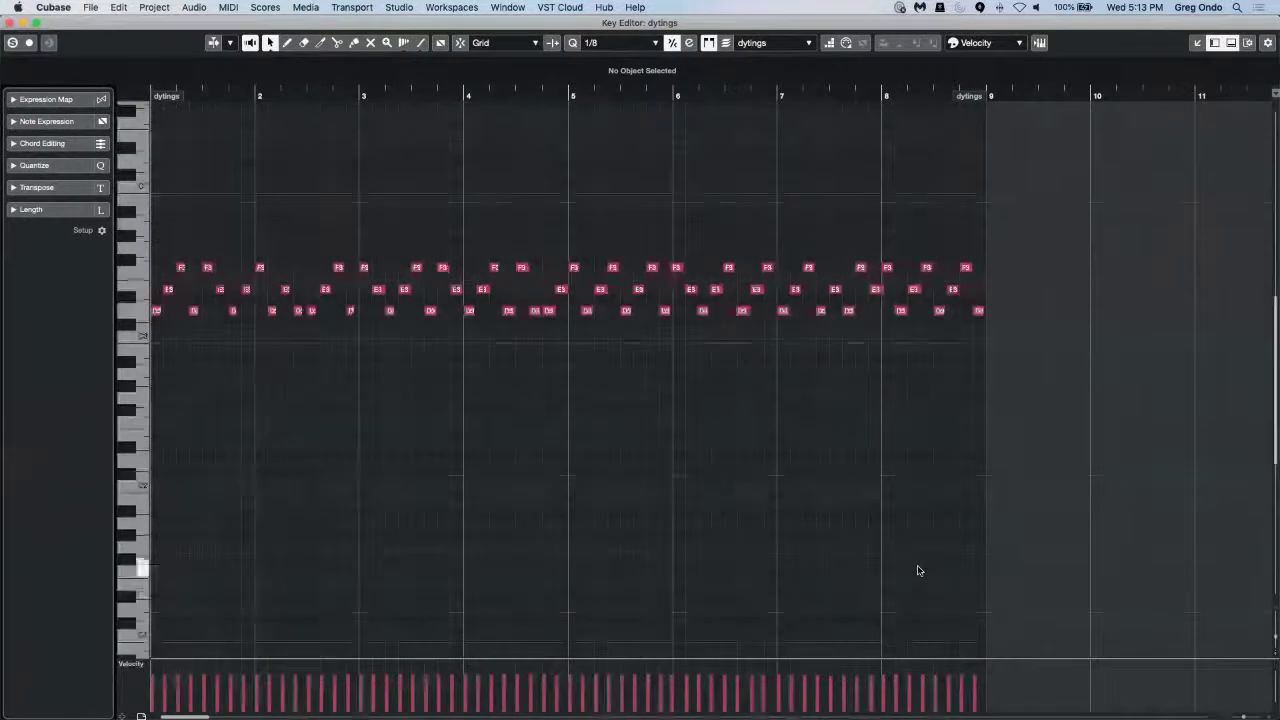
{"action": "left_click", "coordinate": [227, 91]}
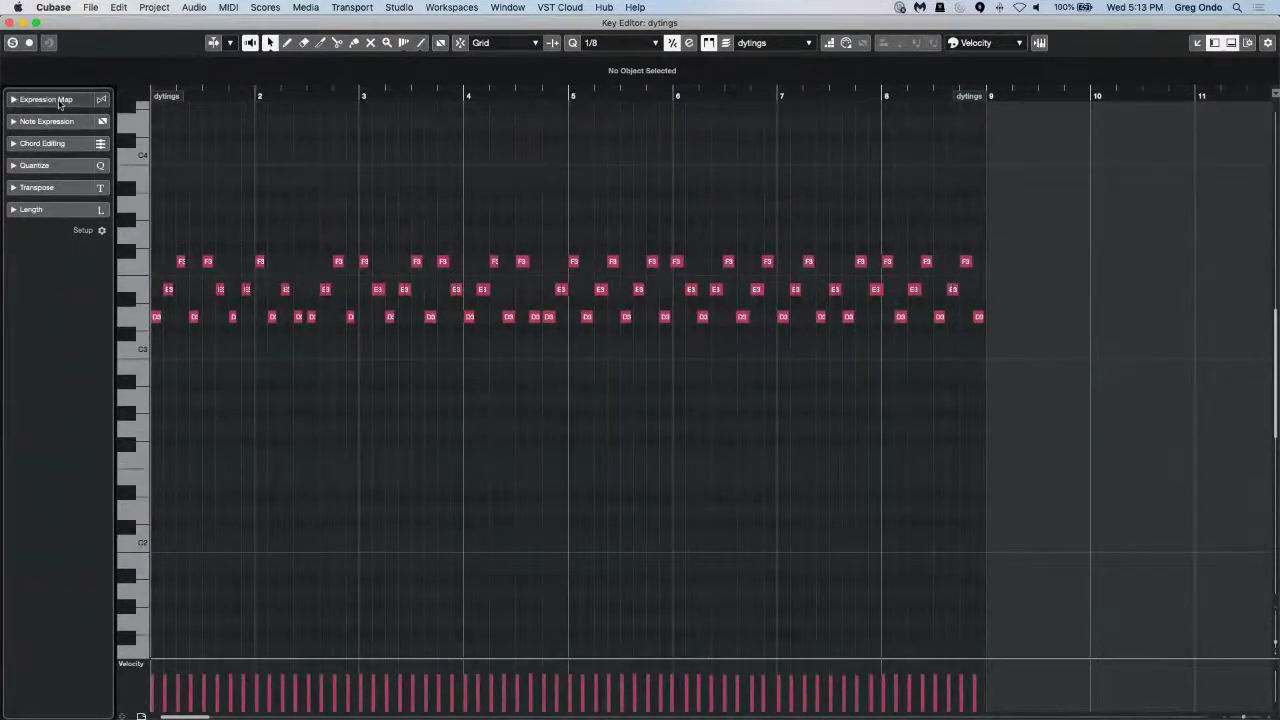
{"action": "key", "text": "space"}
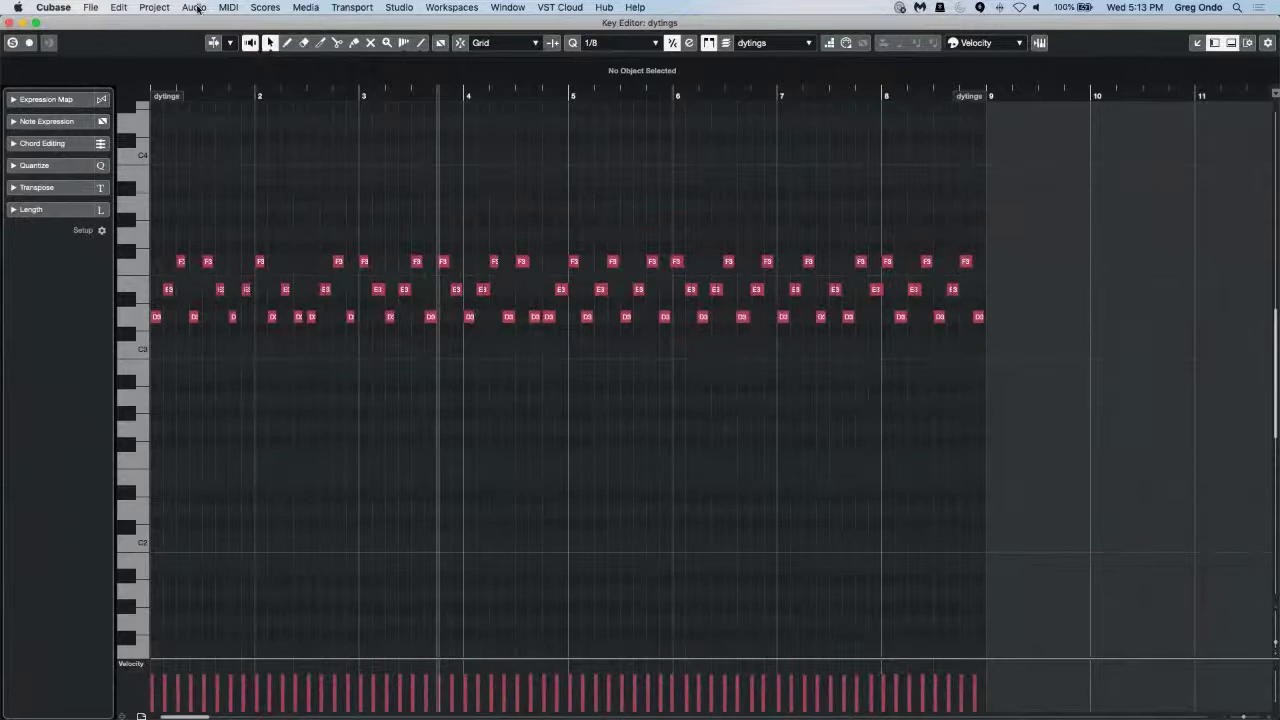
Step: Open the Logical Editor for the dytings part and browse its list of presets
{"action": "left_click", "coordinate": [227, 7]}
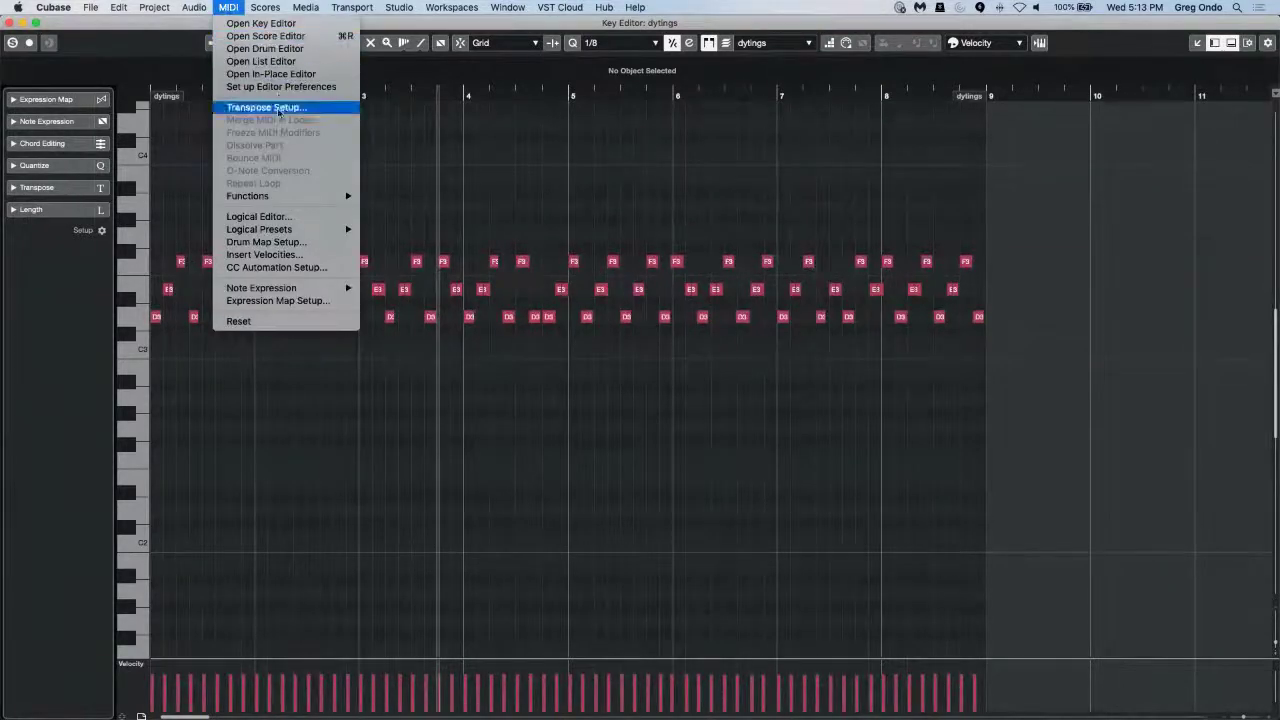
{"action": "left_click", "coordinate": [293, 218]}
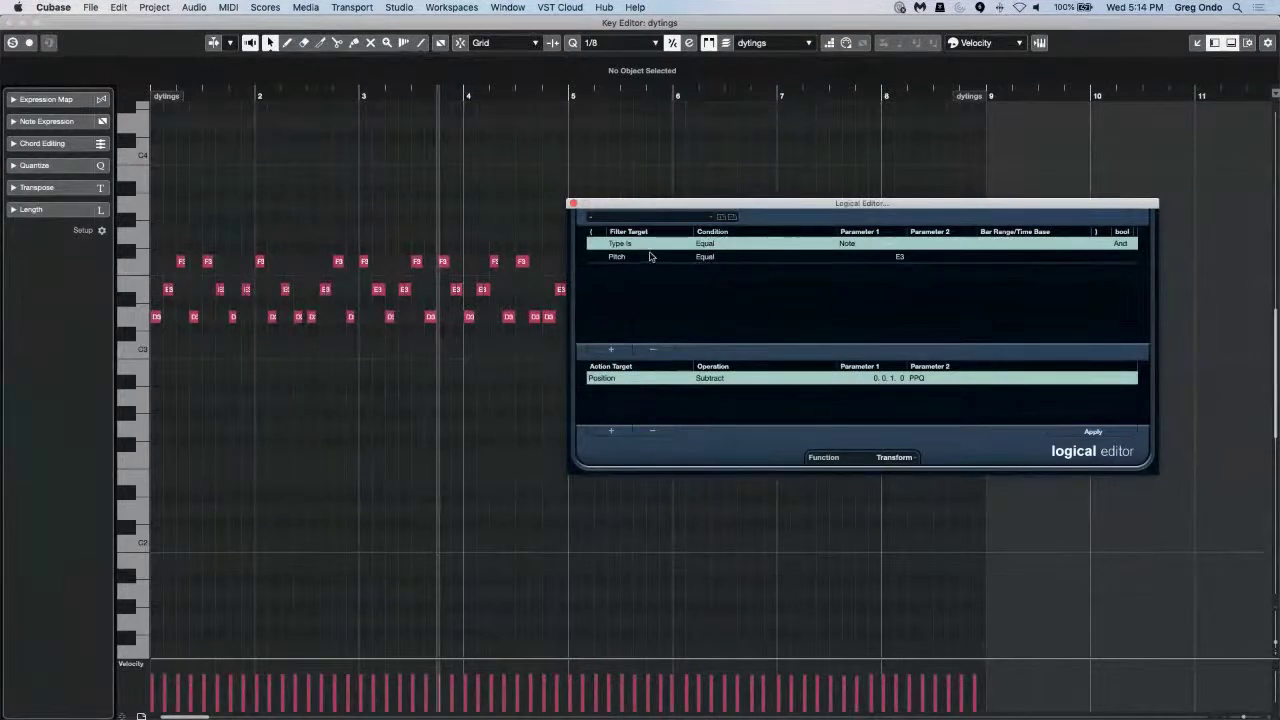
{"action": "left_click", "coordinate": [654, 218]}
{"action": "mouse_move", "coordinate": [655, 218]}
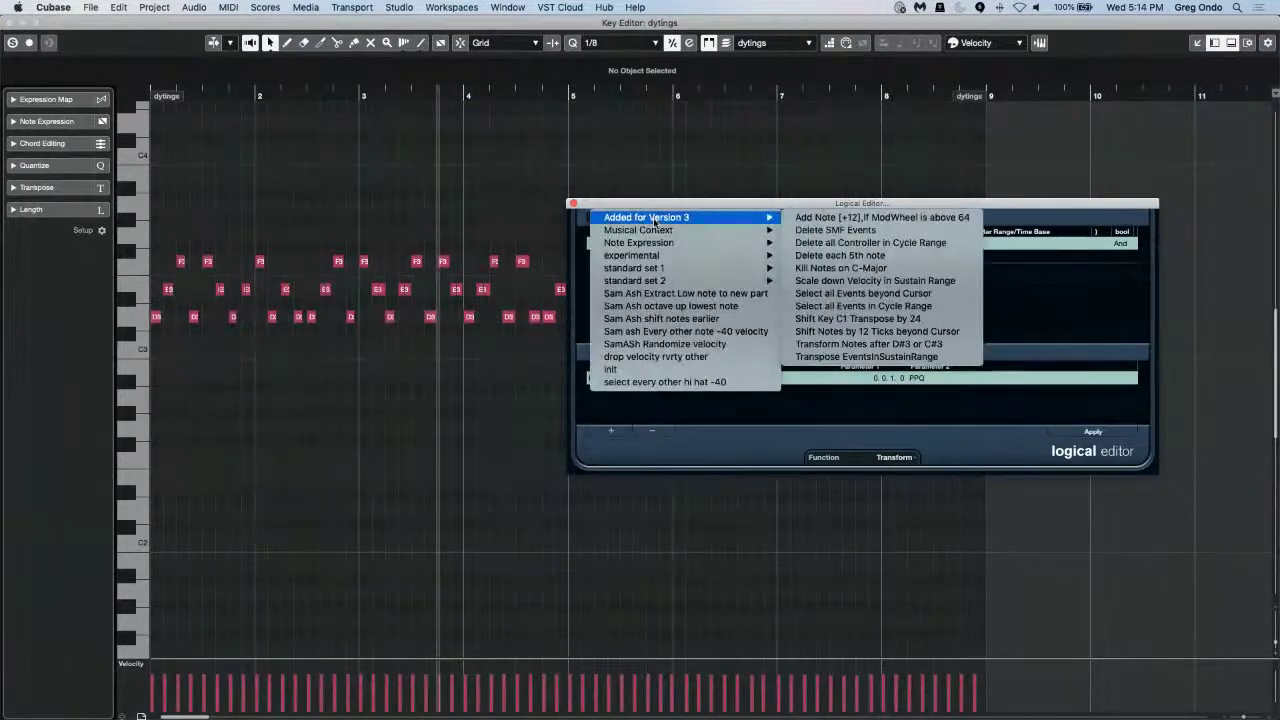
{"action": "left_click", "coordinate": [300, 389]}
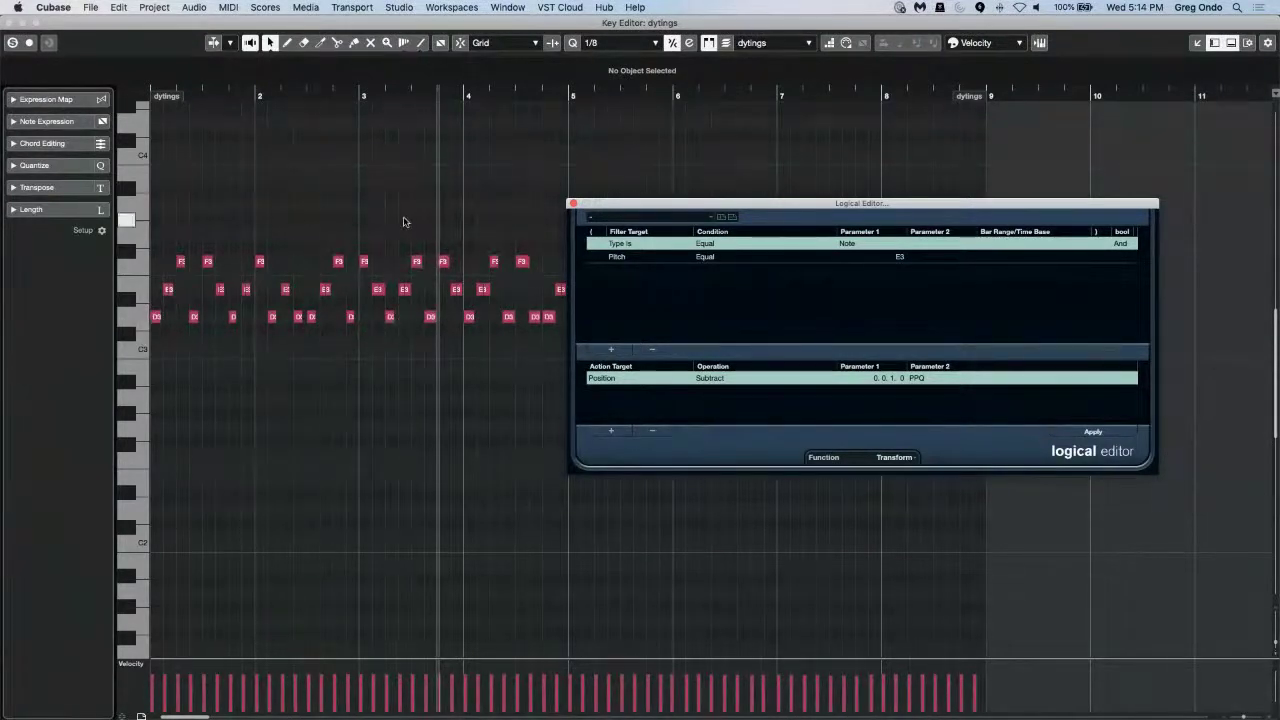
Step: Load the "Sam Ash octave up lowest note" preset and apply it to insert copies of the D3 notes 12 semitones higher
{"action": "left_click", "coordinate": [620, 217]}
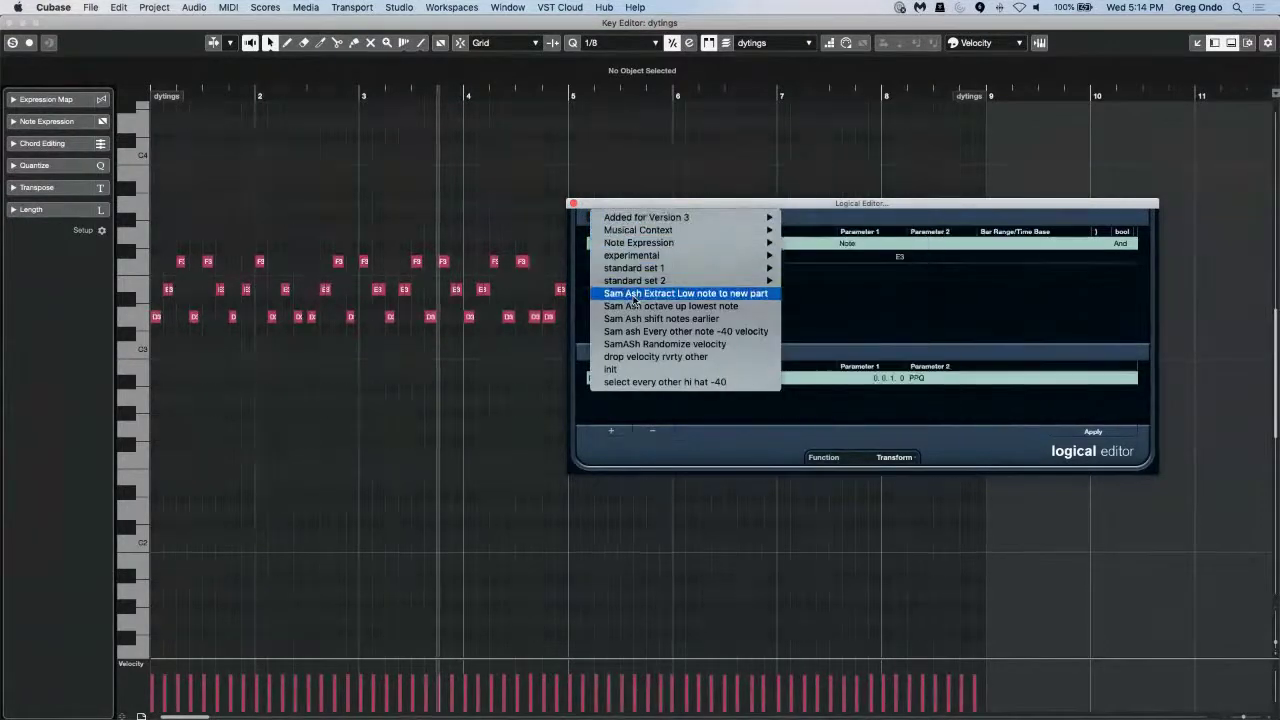
{"action": "left_click", "coordinate": [742, 308]}
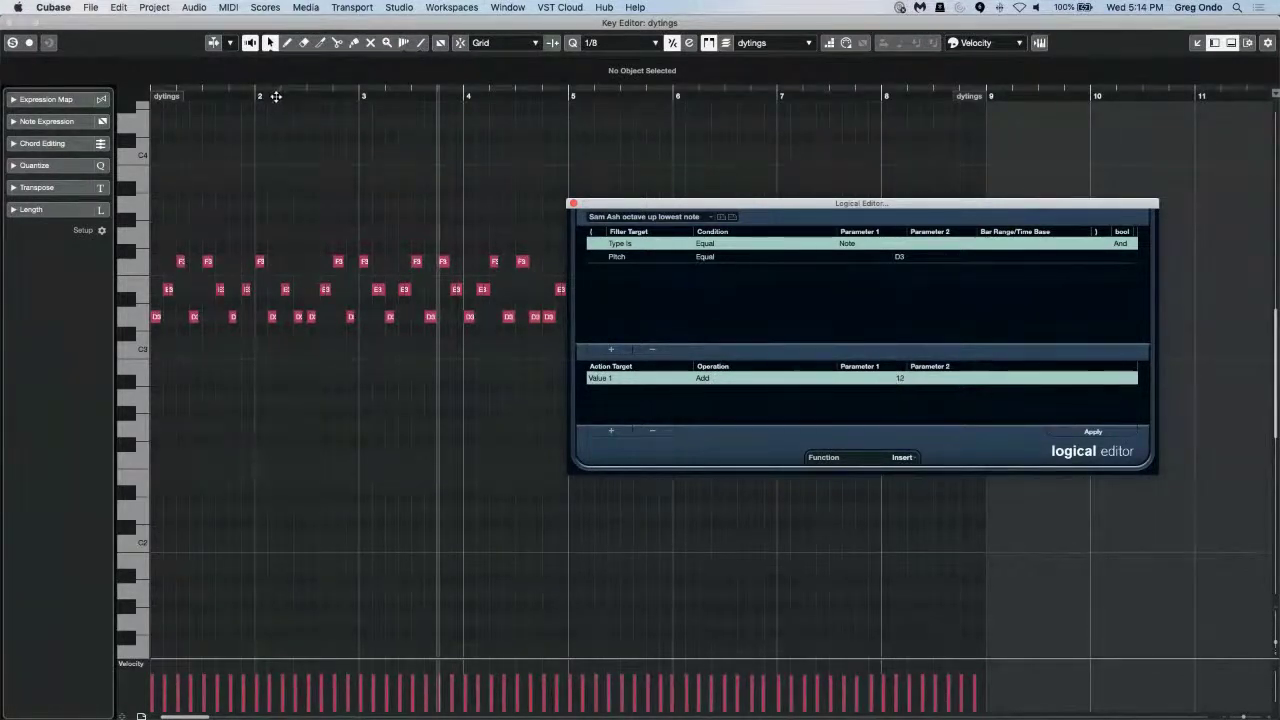
{"action": "left_click", "coordinate": [1093, 431]}
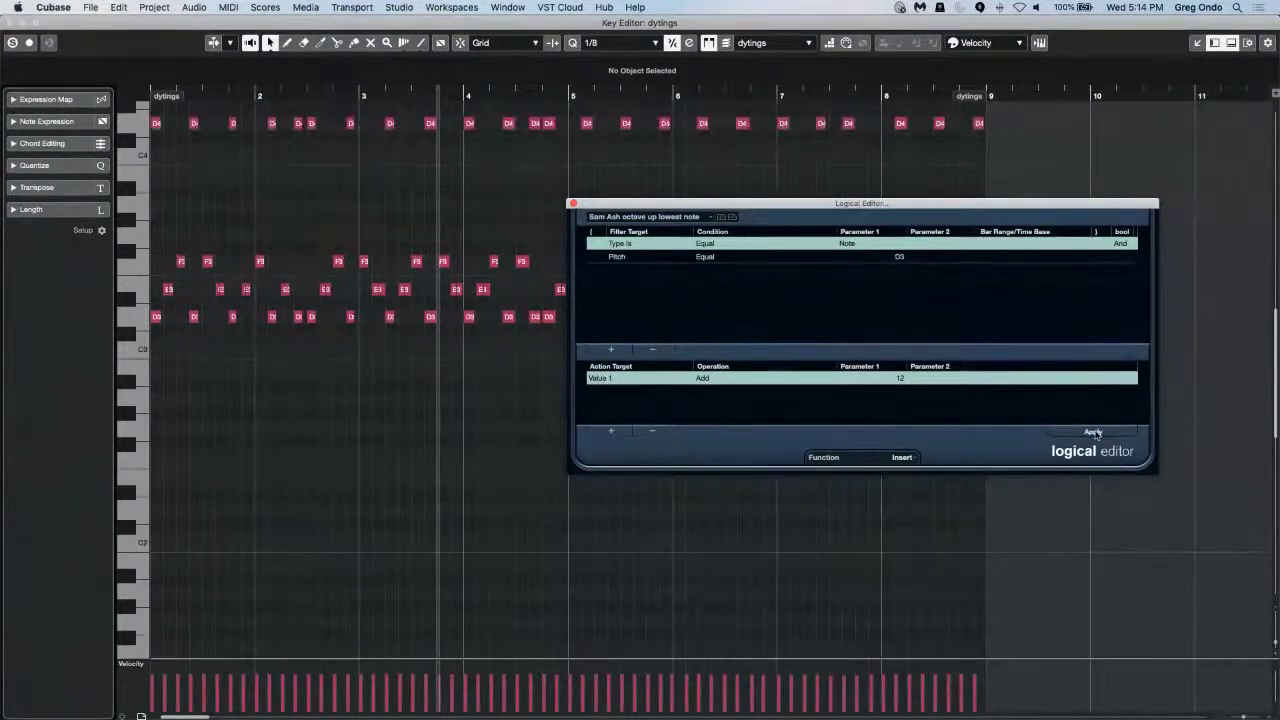
Step: Play the part with the added octave notes from its start and undo the octave insertion
{"action": "left_click", "coordinate": [303, 175]}
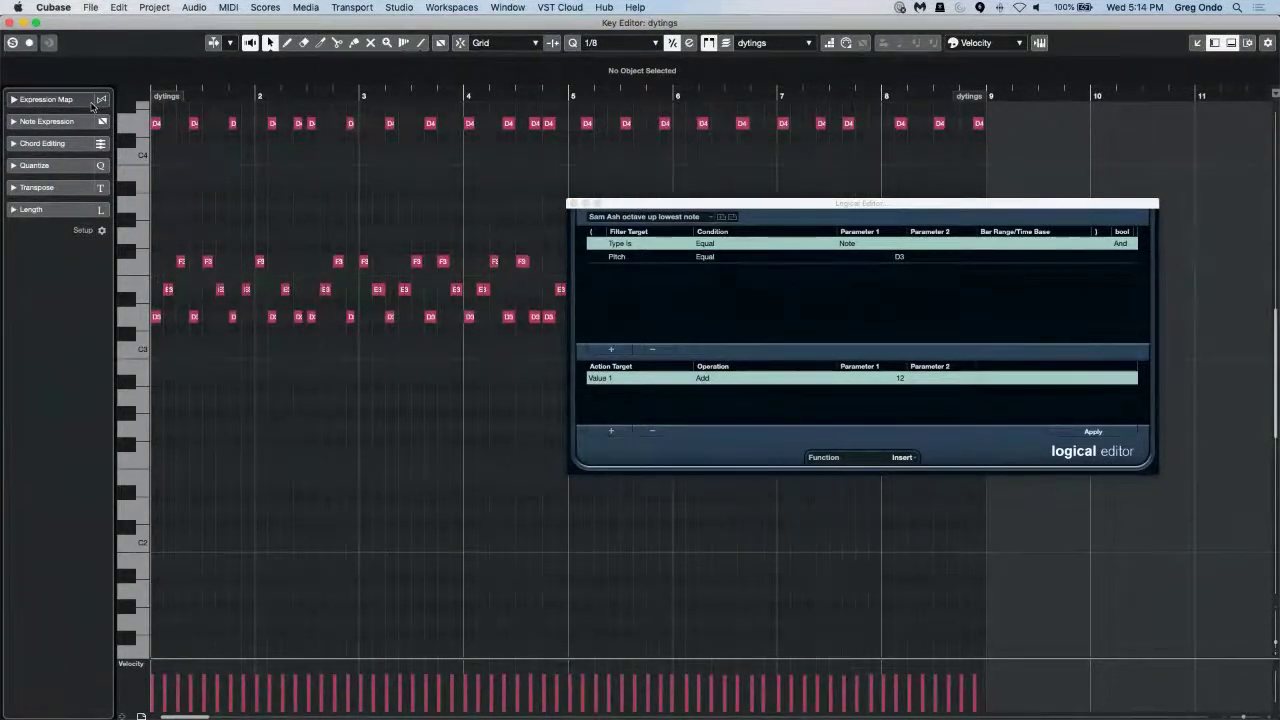
{"action": "key", "text": "space"}
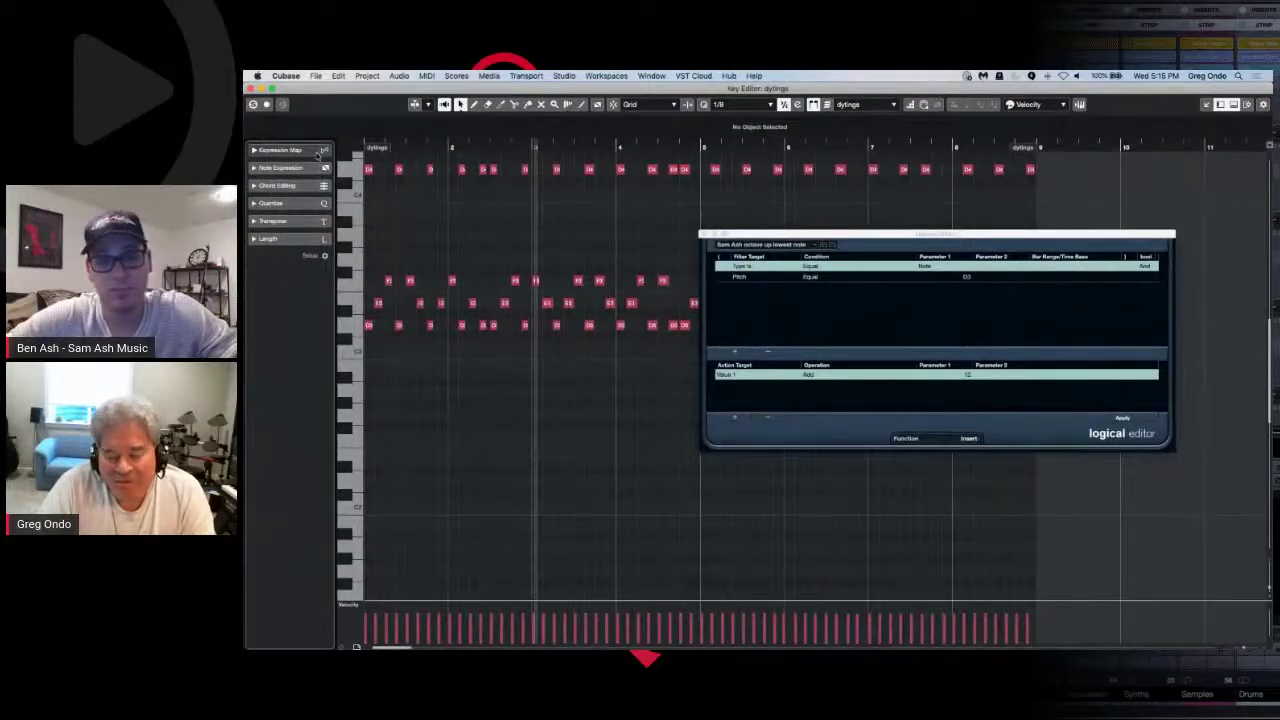
{"action": "key", "text": "super+z"}
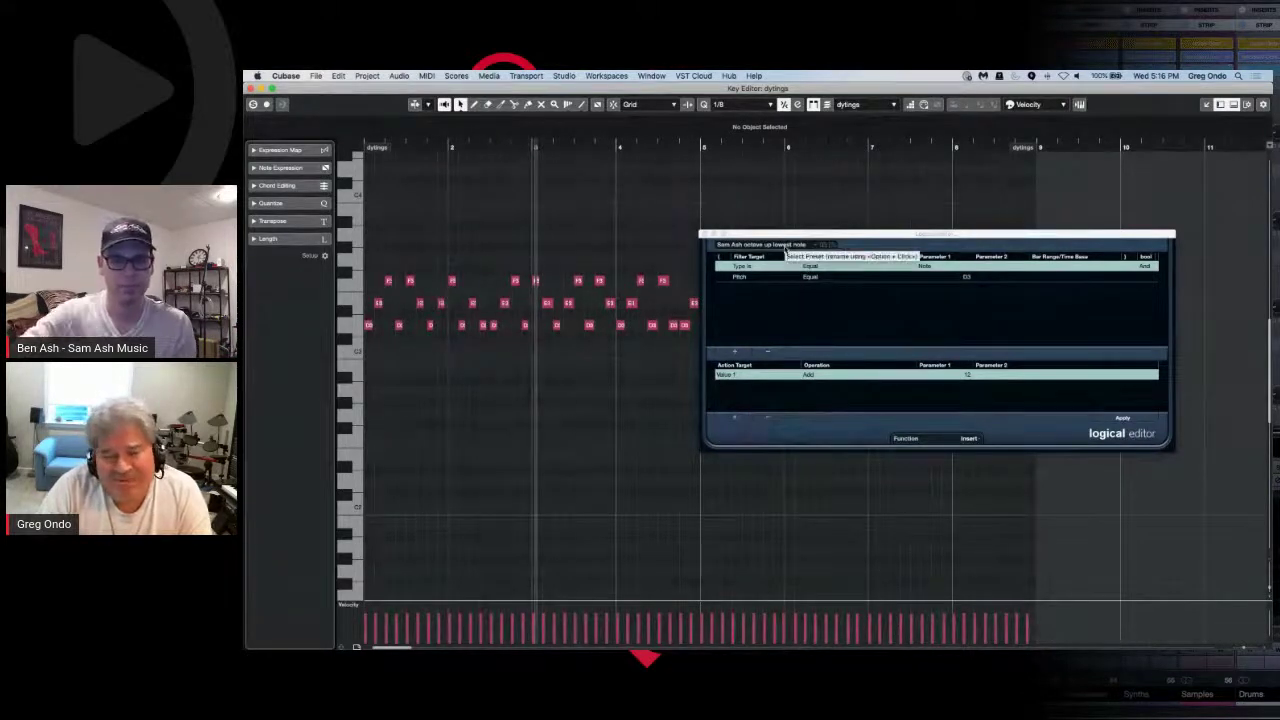
Step: Load the "SamASh Randomize velocity" preset, set its lower random value to 40, and apply it to the dytings notes
{"action": "left_click", "coordinate": [778, 250]}
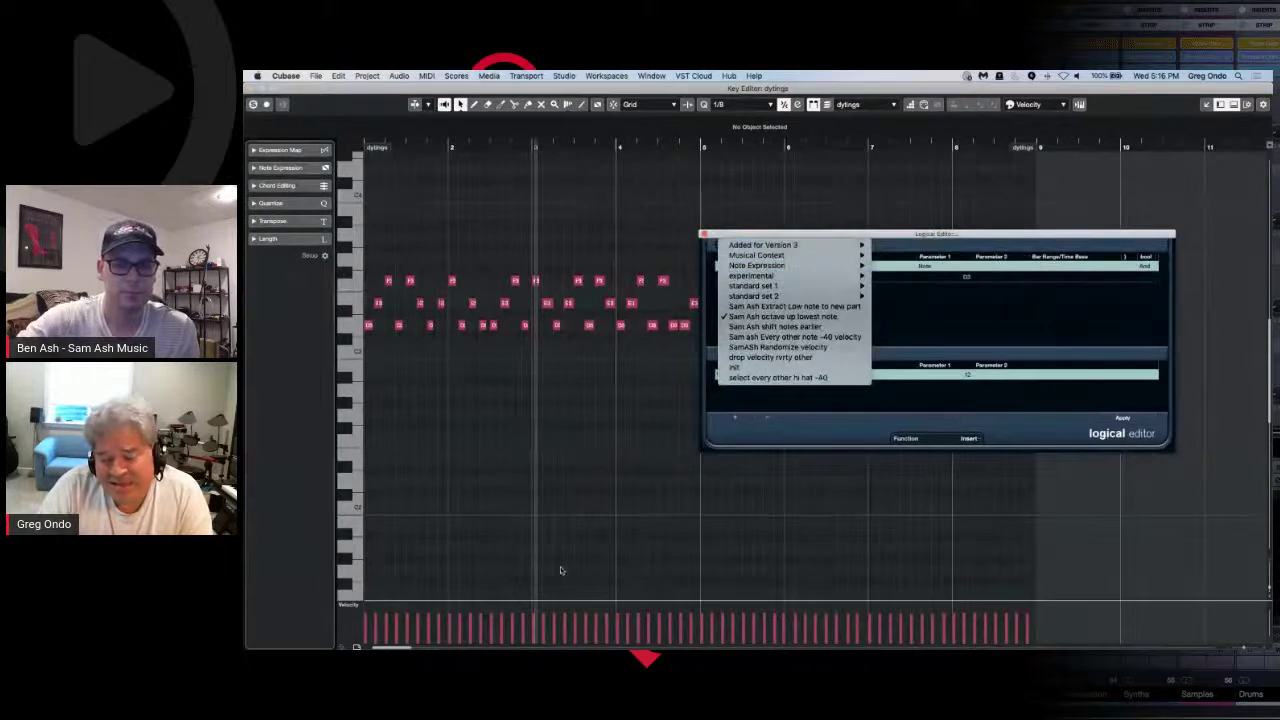
{"action": "left_click", "coordinate": [783, 316]}
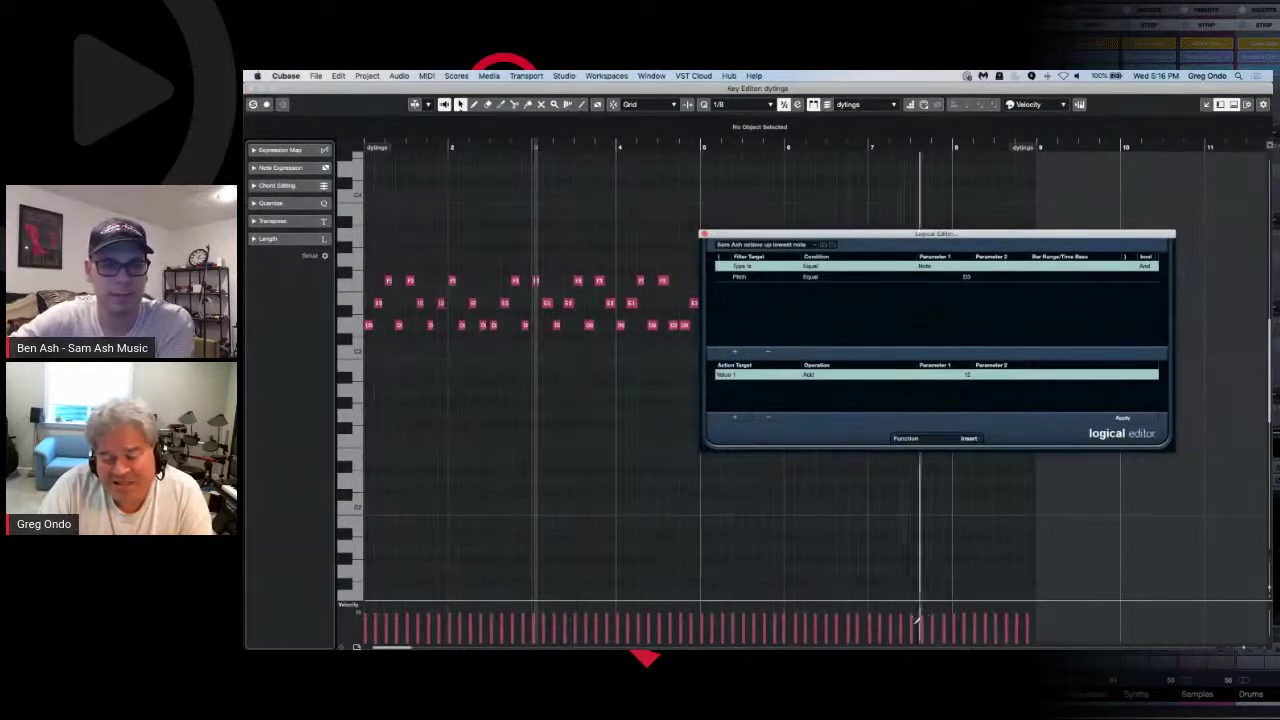
{"action": "left_click", "coordinate": [770, 252]}
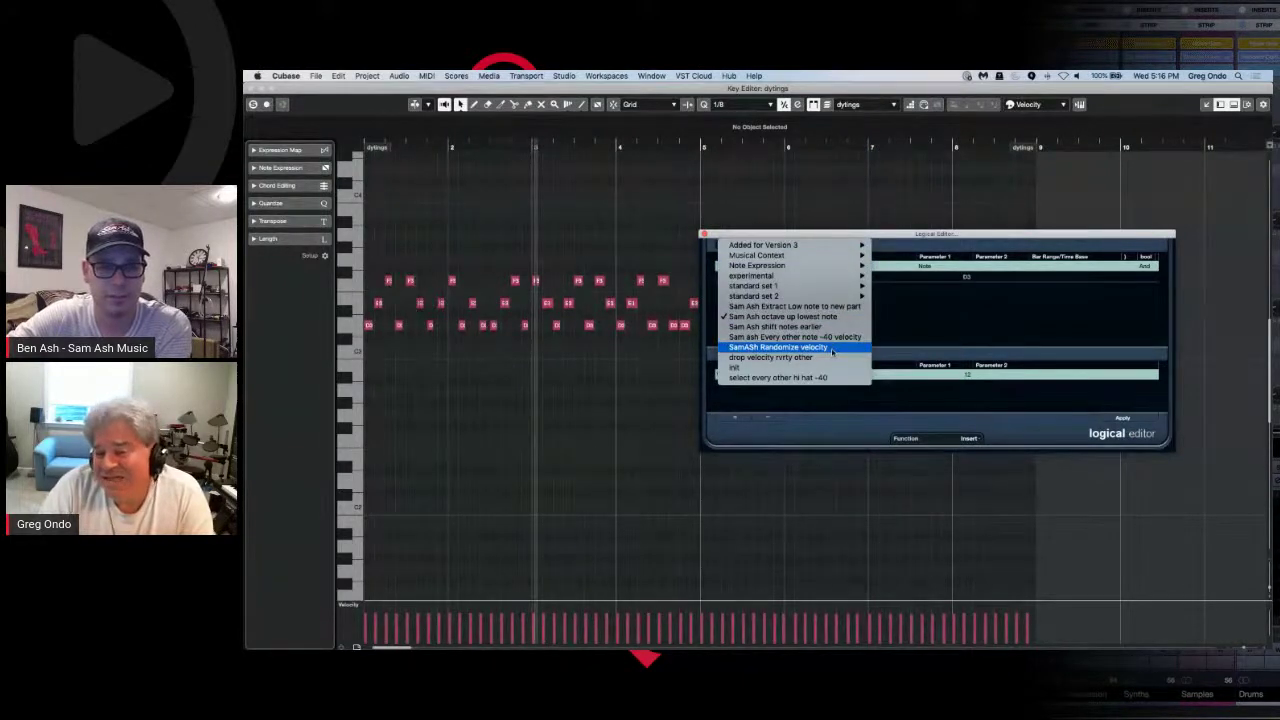
{"action": "left_click", "coordinate": [780, 347]}
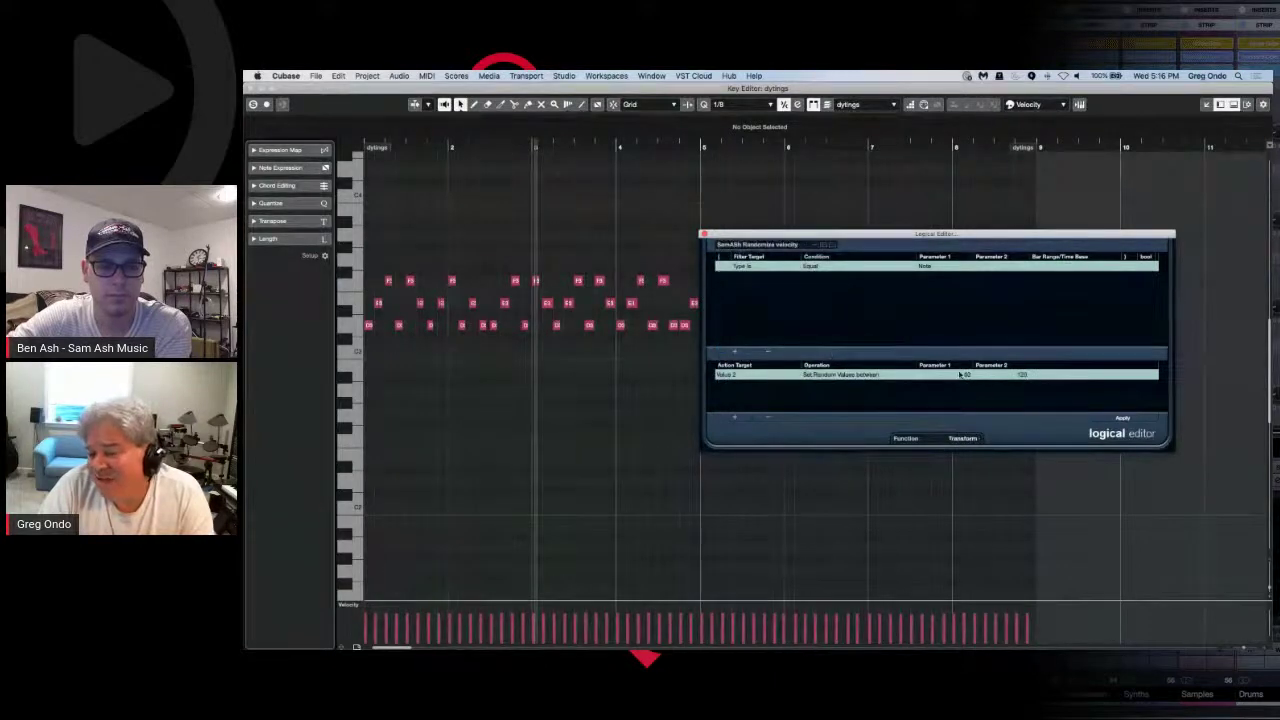
{"action": "left_click", "coordinate": [943, 374]}
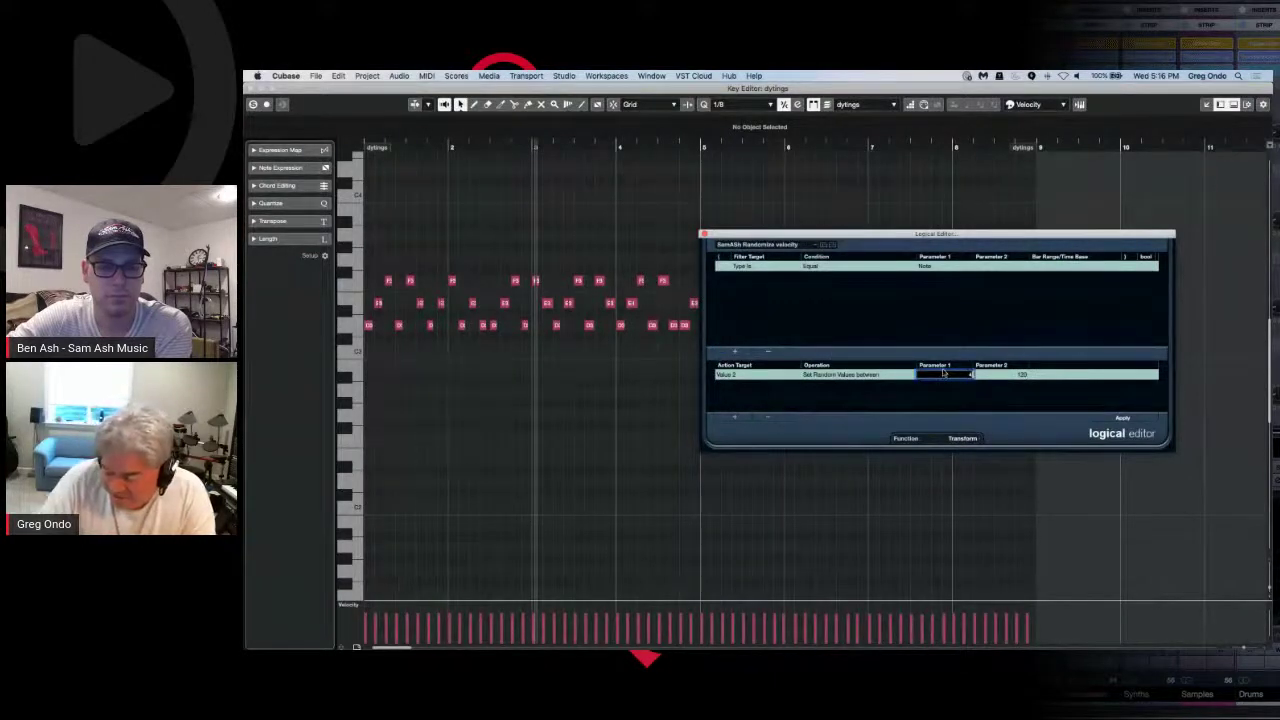
{"action": "key", "text": "Return"}
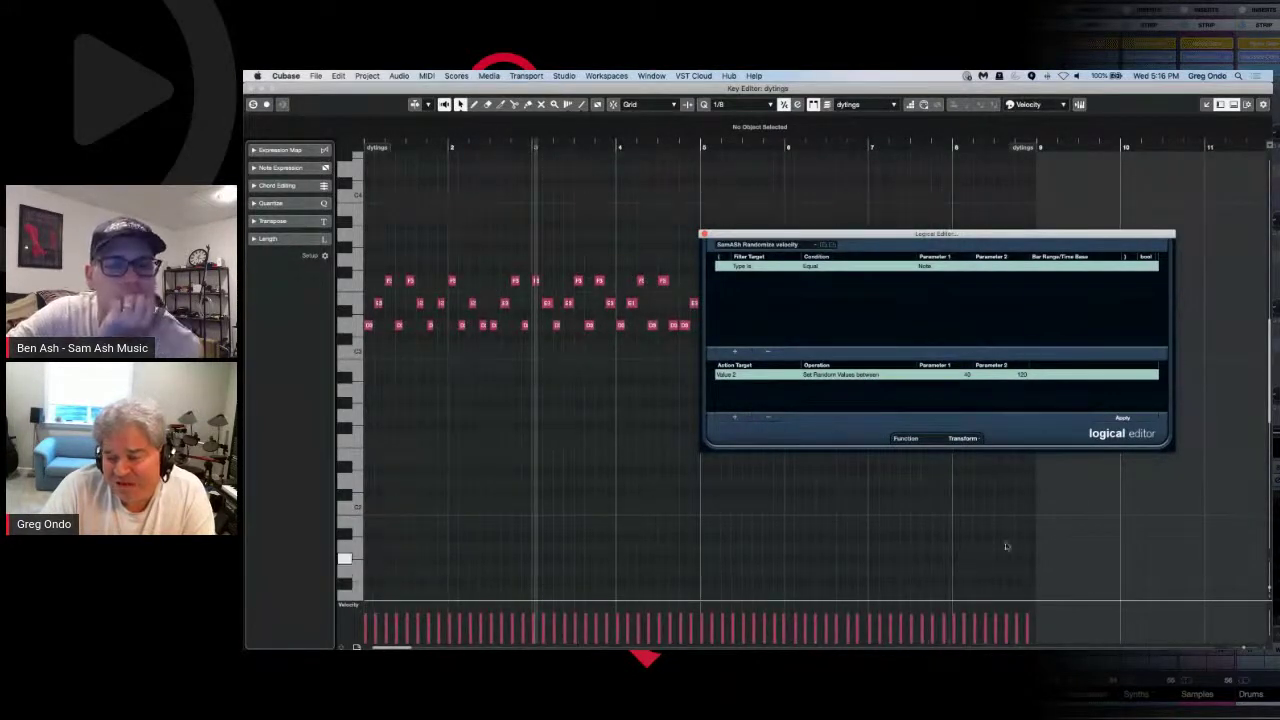
{"action": "left_click", "coordinate": [1122, 418]}
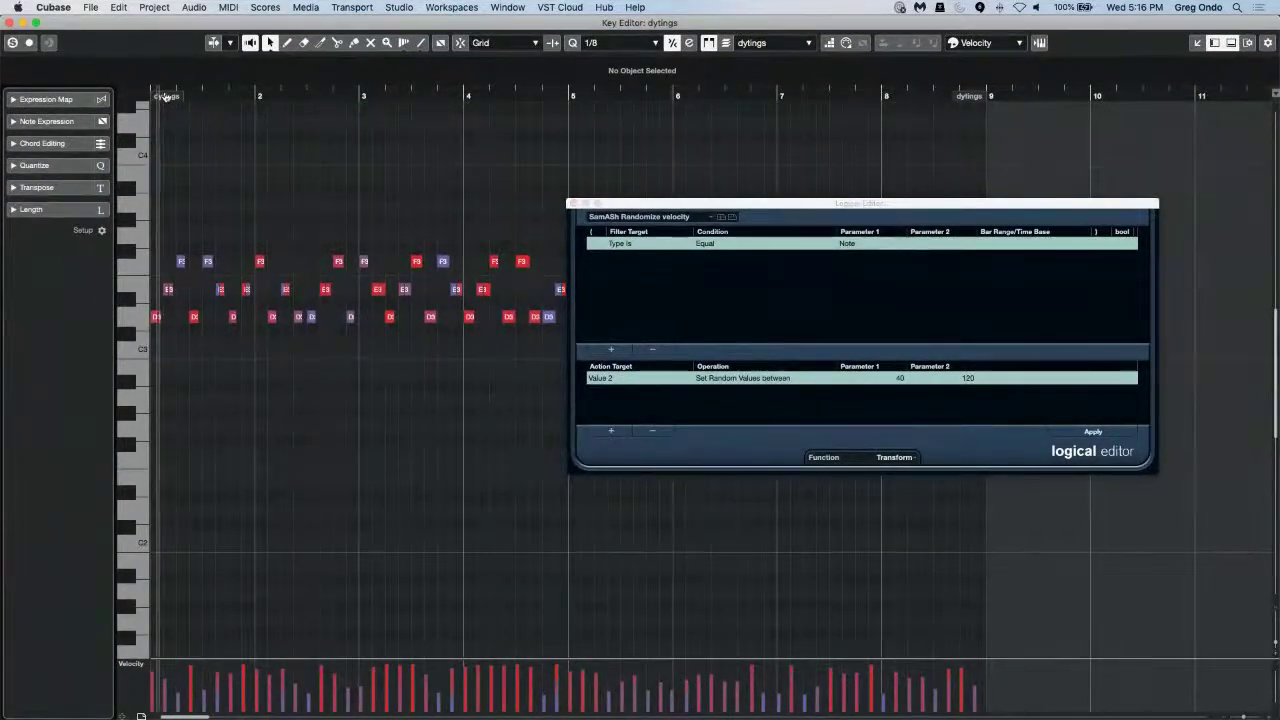
Step: Audition the dytings part with randomized velocities and undo the velocity change
{"action": "key", "text": "space"}
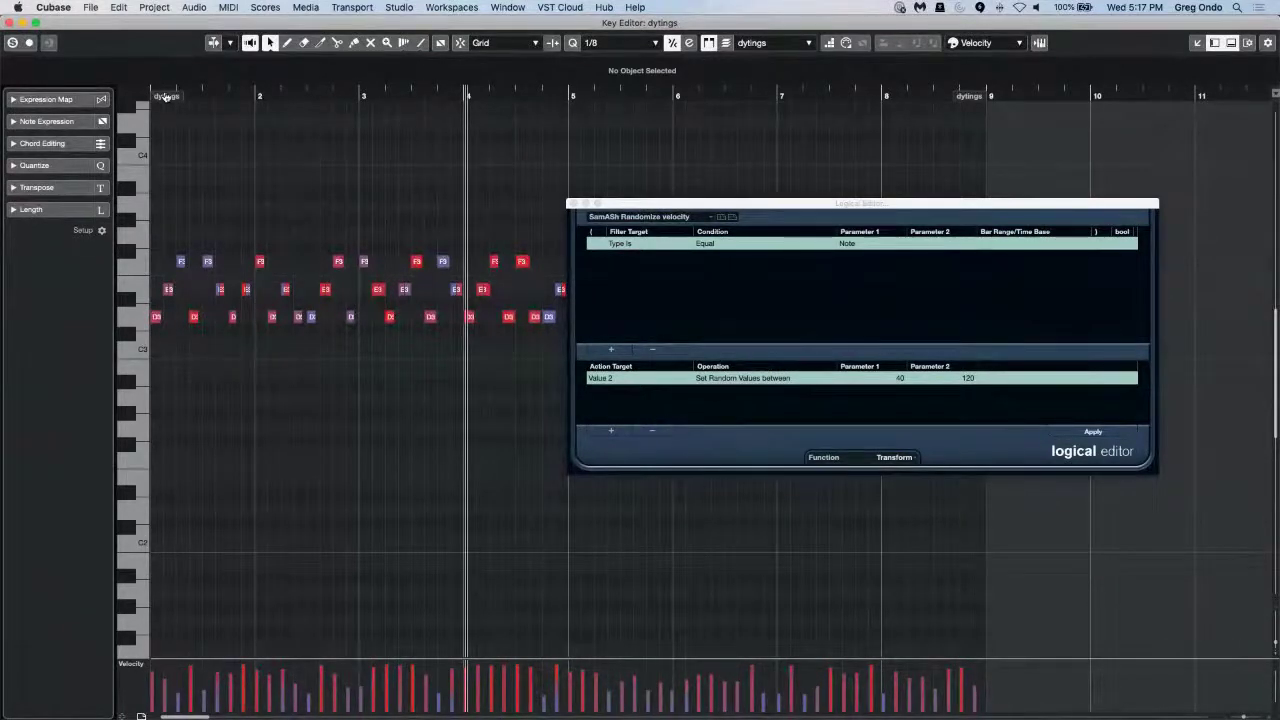
{"action": "key", "text": "super+z"}
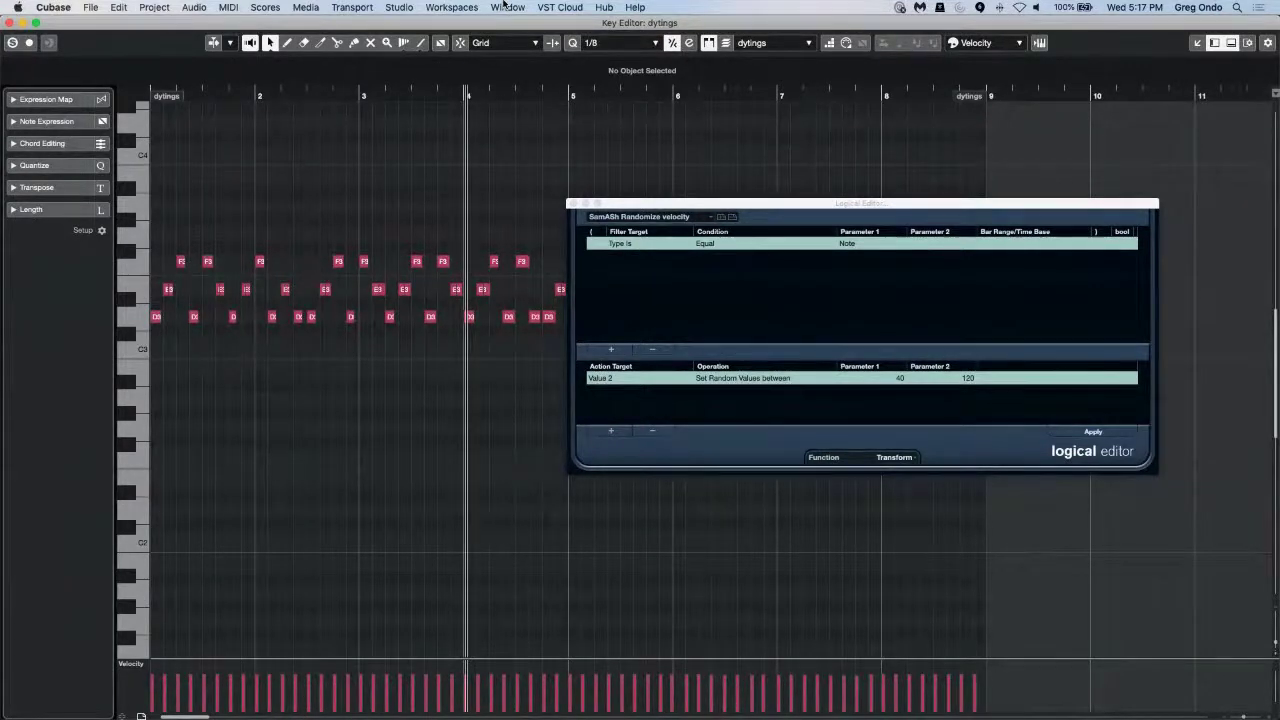
Step: Load the "Sam Ash shift notes earlier" preset and apply it to move the E3 notes earlier
{"action": "left_click", "coordinate": [644, 218]}
{"action": "mouse_move", "coordinate": [648, 222]}
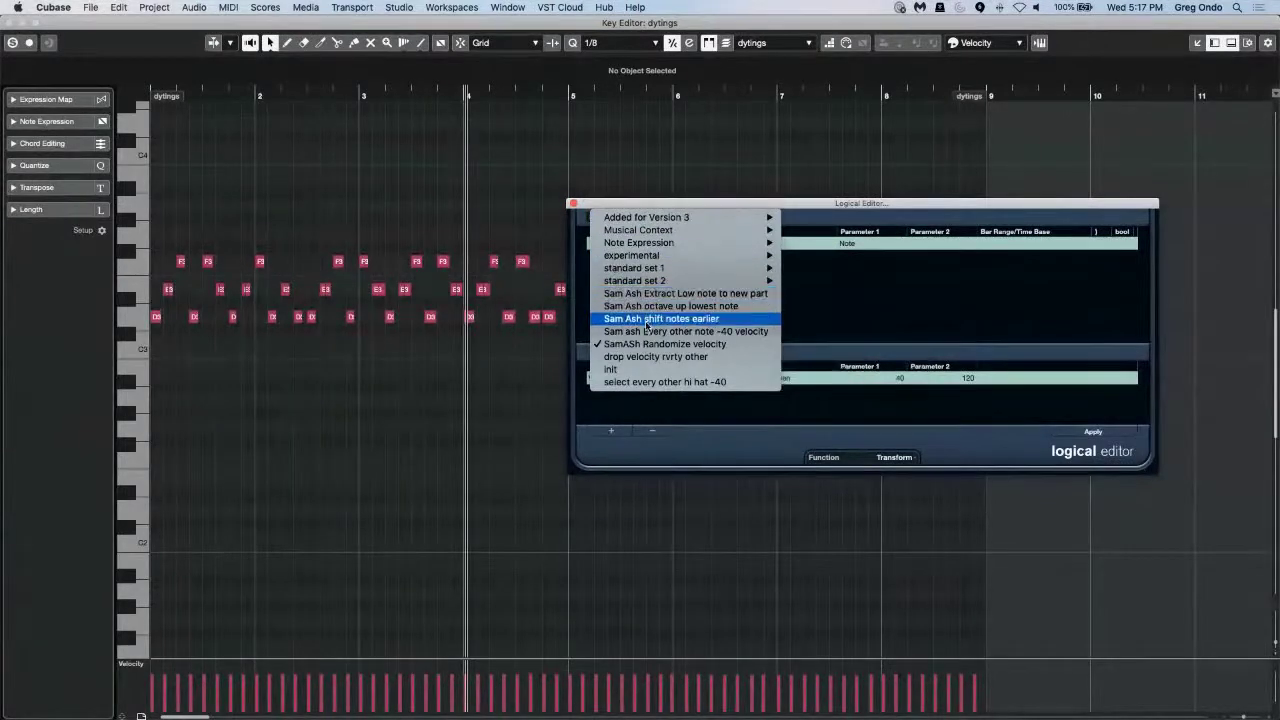
{"action": "left_click", "coordinate": [736, 324]}
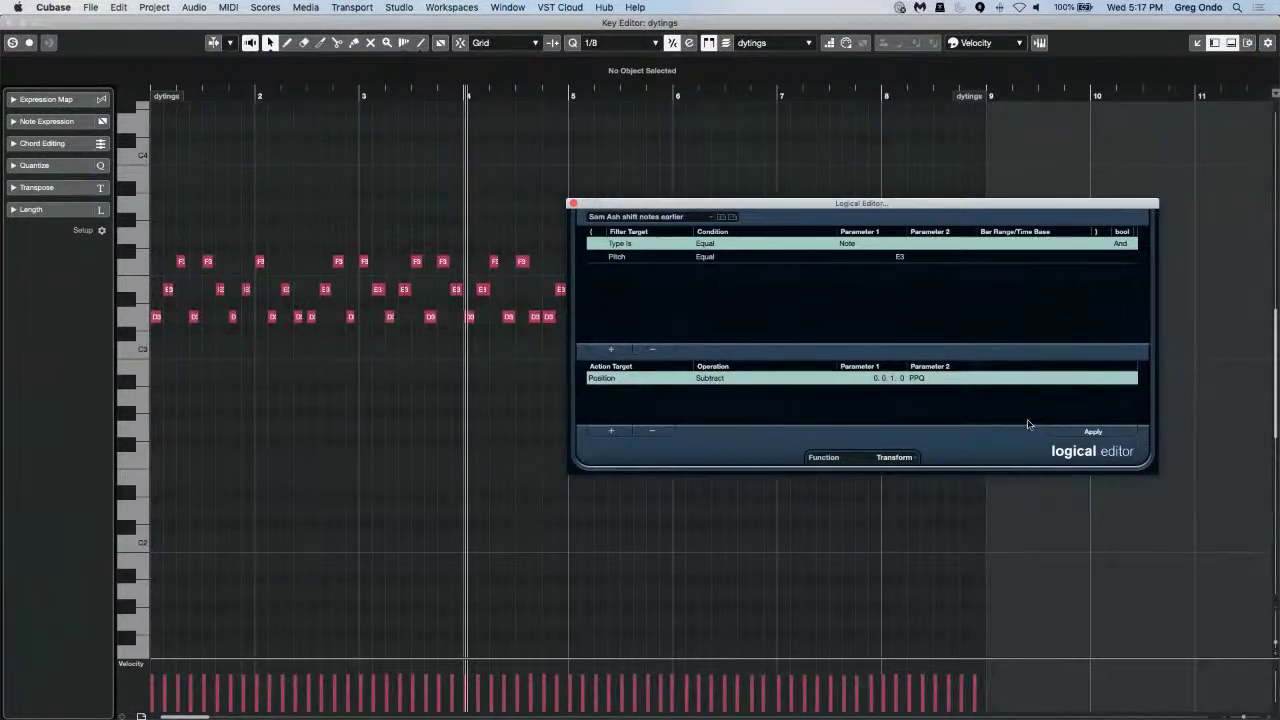
{"action": "left_click", "coordinate": [1090, 434]}
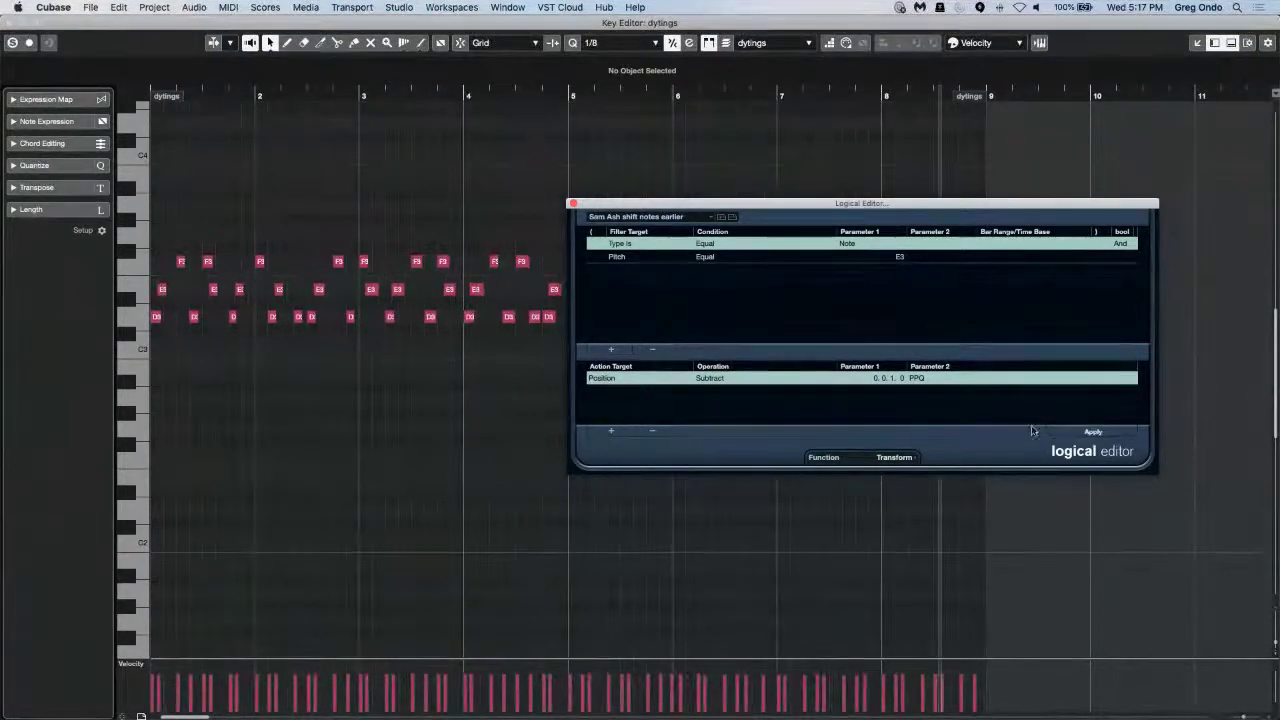
Step: Play the part with the shifted E3 notes from its start and undo the shift
{"action": "left_click", "coordinate": [224, 93]}
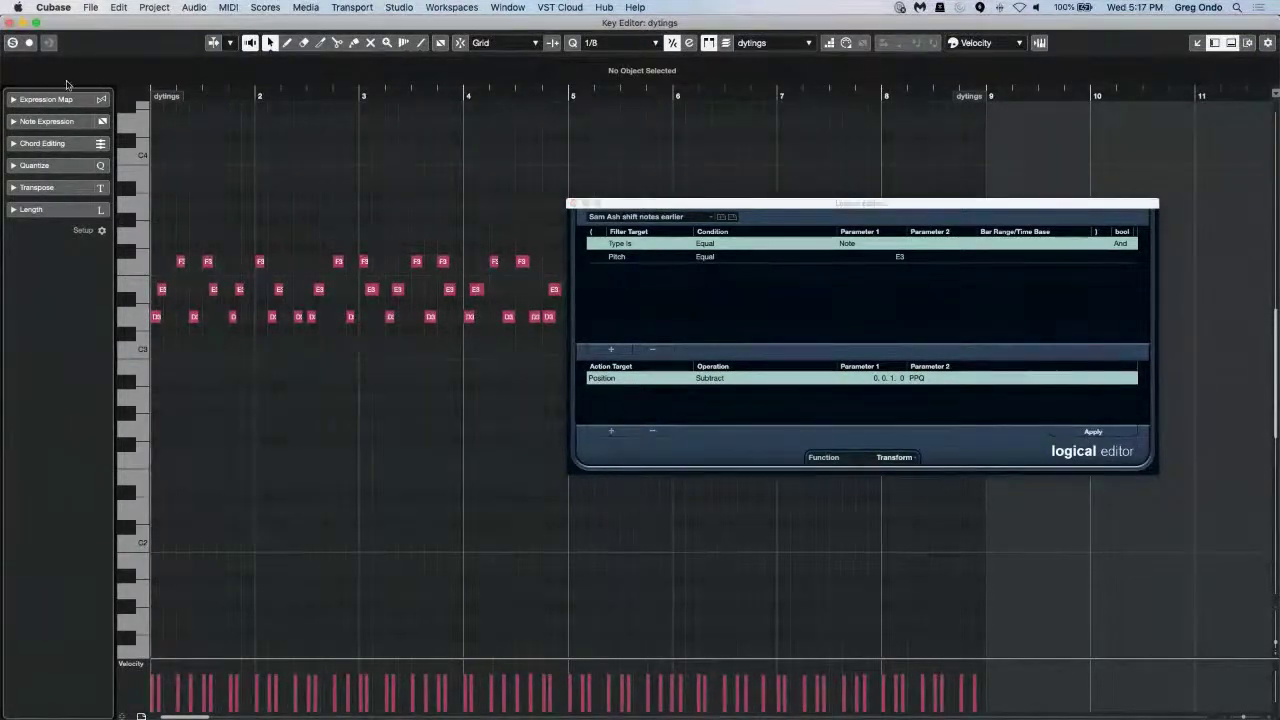
{"action": "key", "text": "space"}
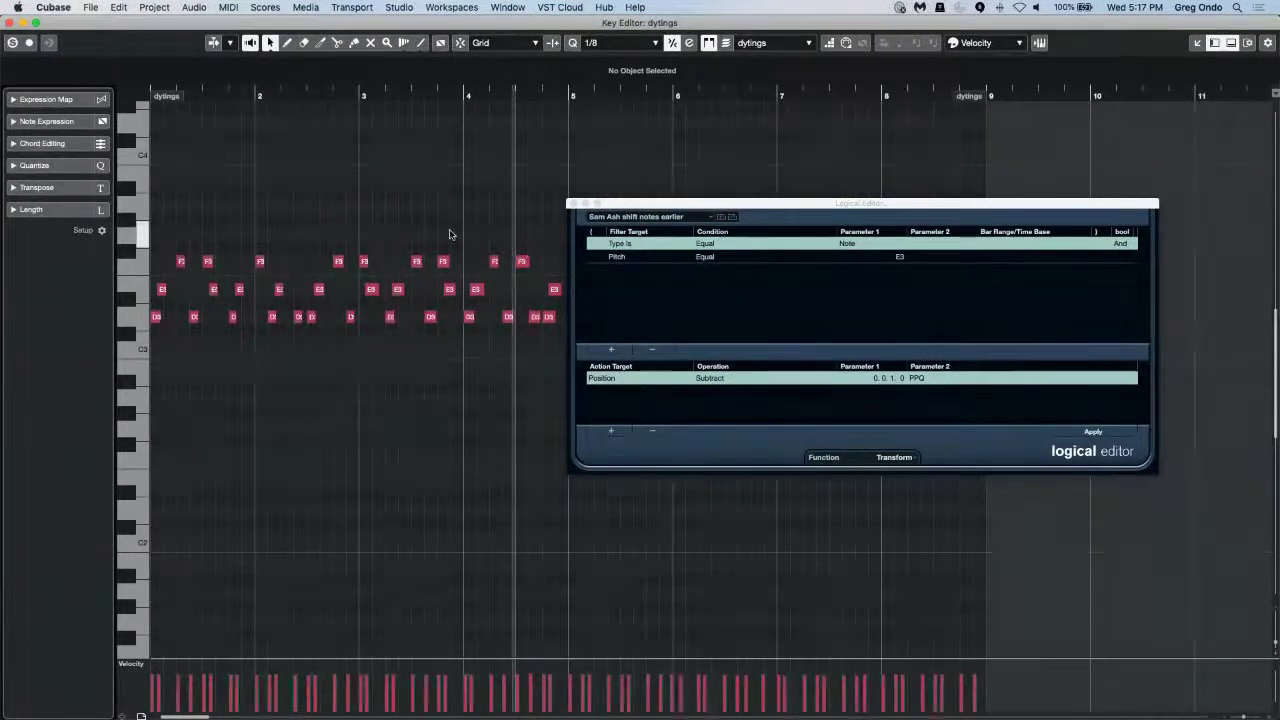
{"action": "key", "text": "super+z"}
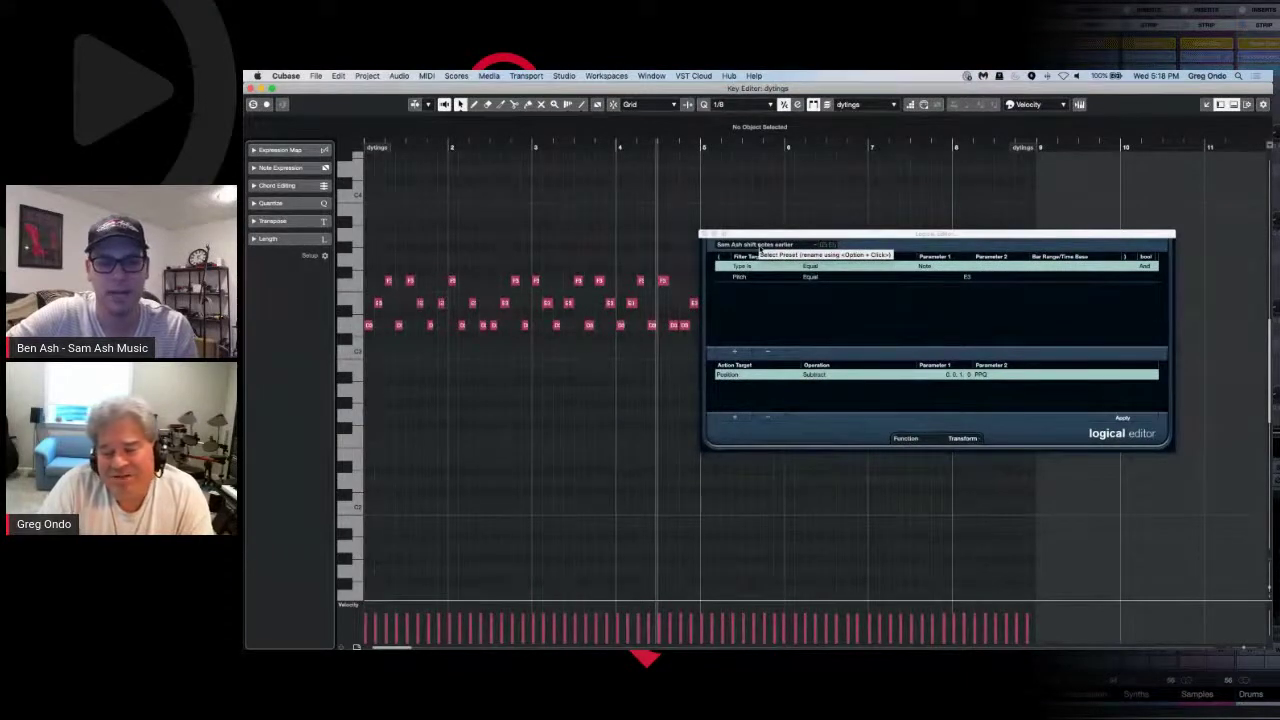
Step: Apply the "Sam Ash Extract Low note to new part" preset to copy out the D3 notes, and close the Key Editor window
{"action": "left_click", "coordinate": [758, 246]}
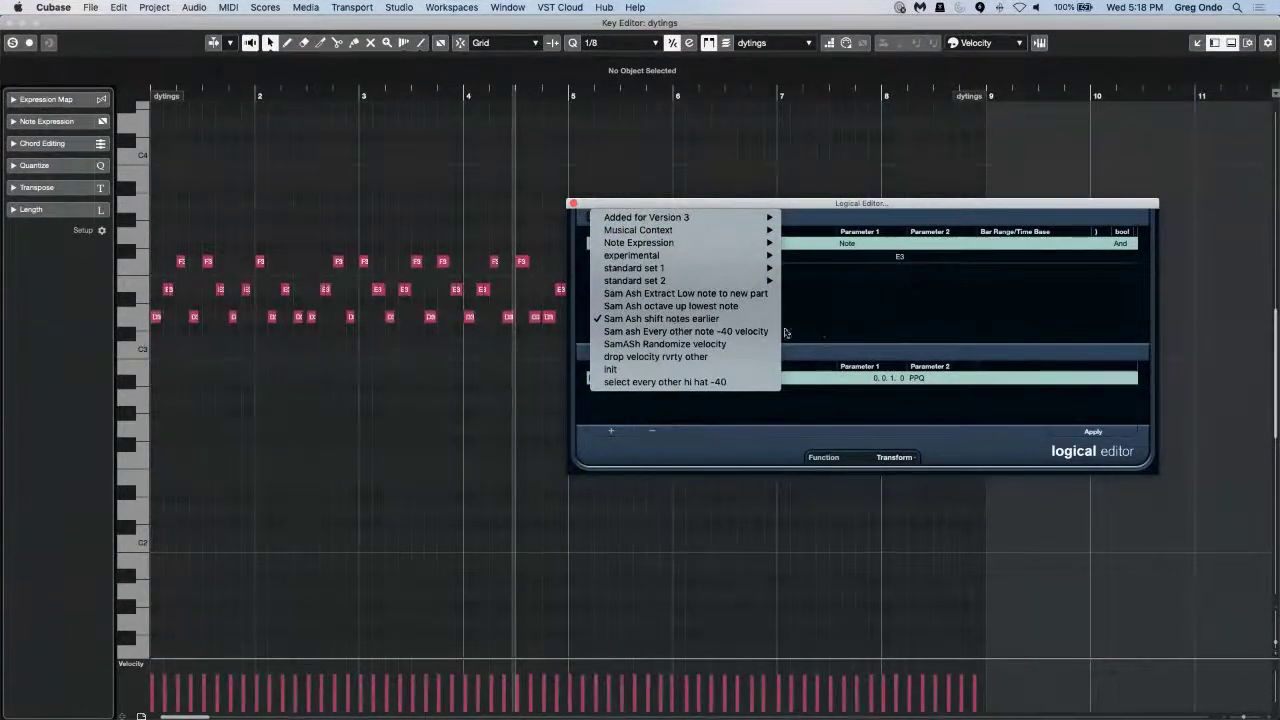
{"action": "left_click", "coordinate": [744, 298]}
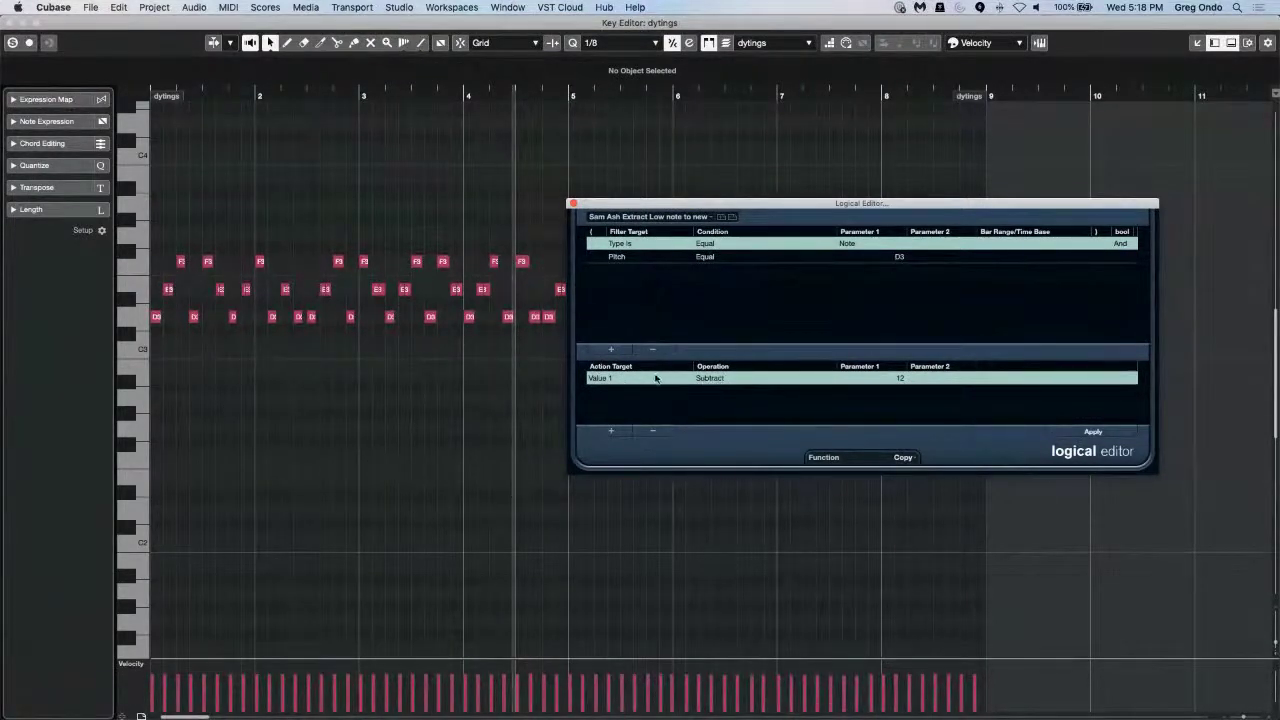
{"action": "left_click", "coordinate": [673, 221]}
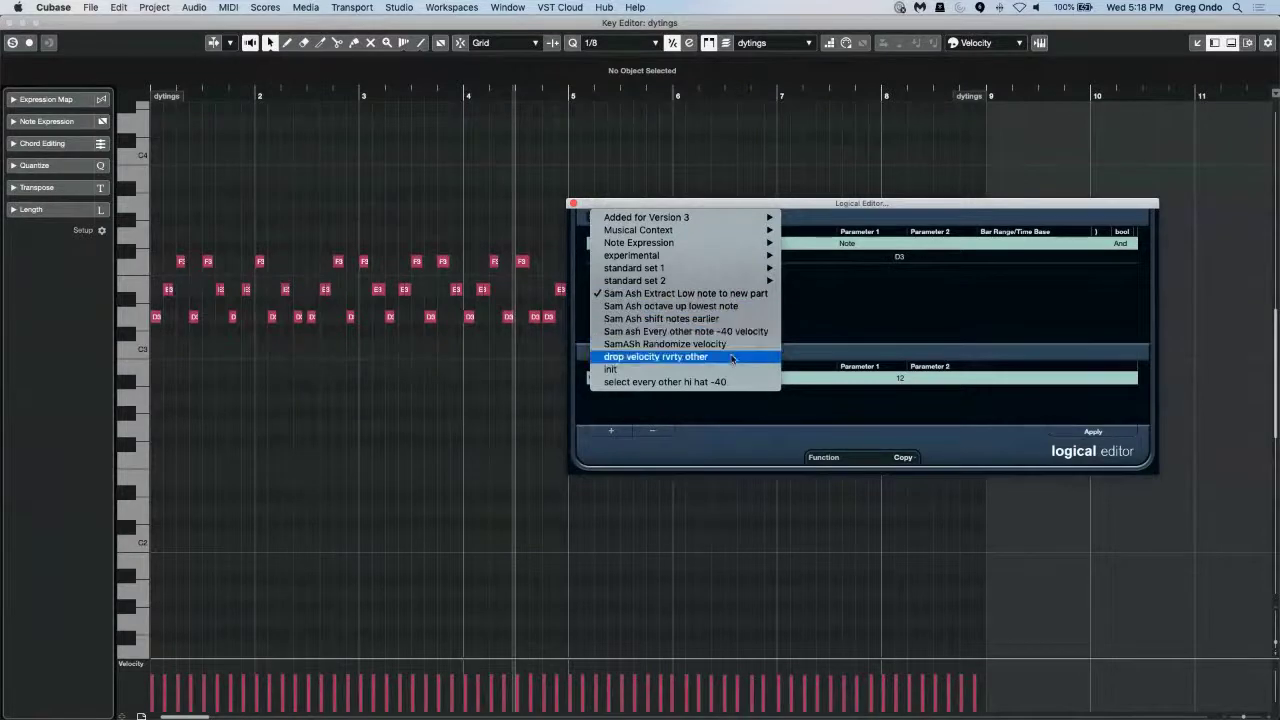
{"action": "left_click", "coordinate": [753, 295]}
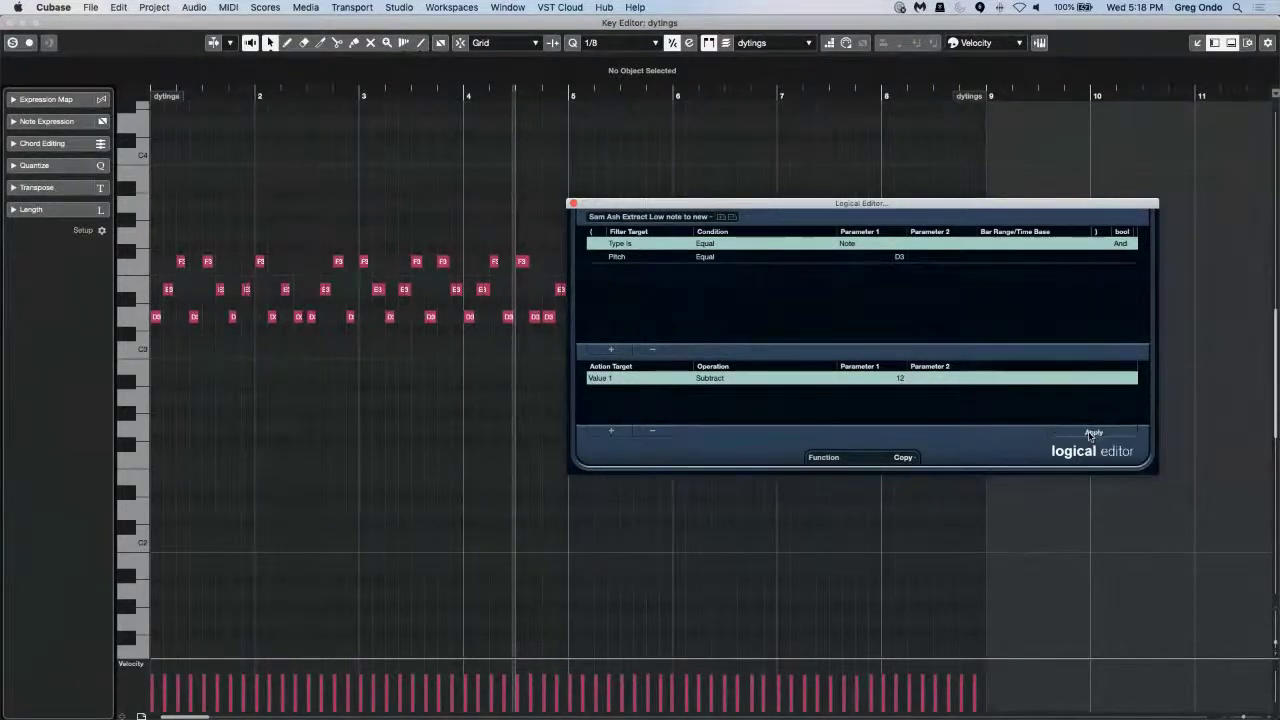
{"action": "key", "text": "super+w"}
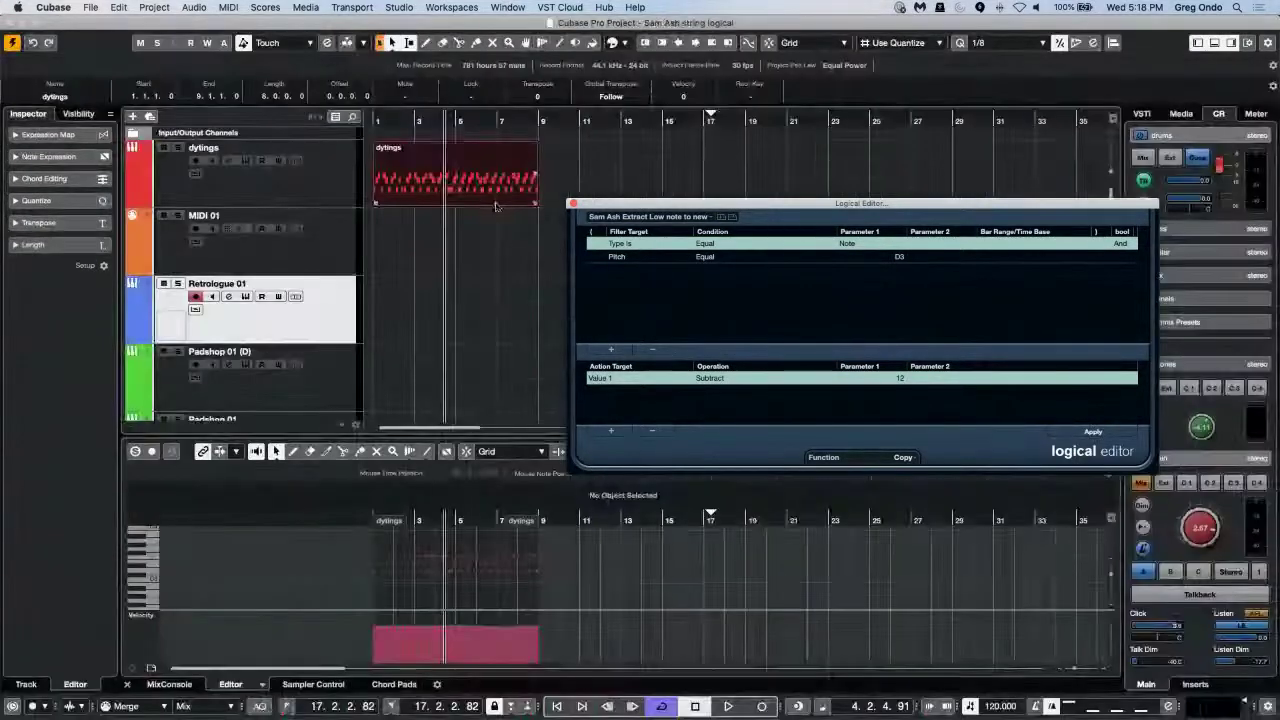
Step: Move the extracted low-note part onto the MIDI 01 track at bar 1 and select it
{"action": "scroll", "coordinate": [403, 300], "scroll_direction": "down", "scroll_amount": 3}
{"action": "left_click_drag", "start_coordinate": [432, 386], "coordinate": [407, 242]}
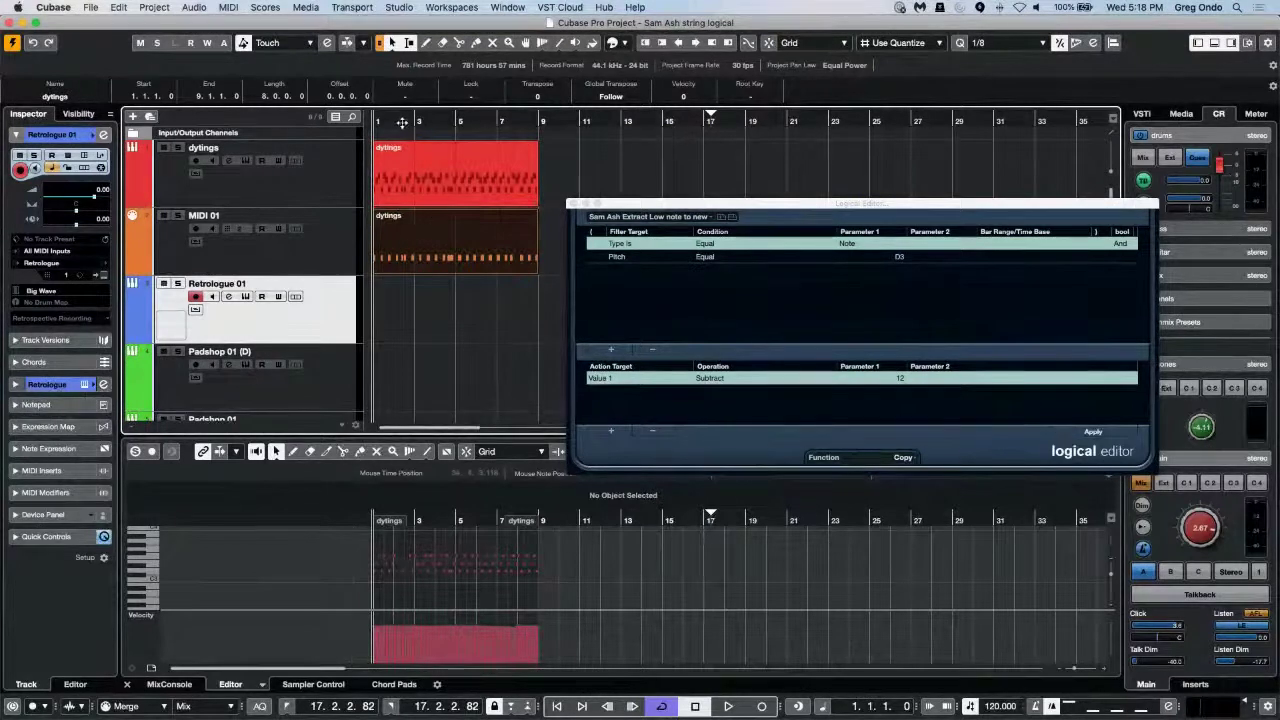
{"action": "left_click", "coordinate": [465, 258]}
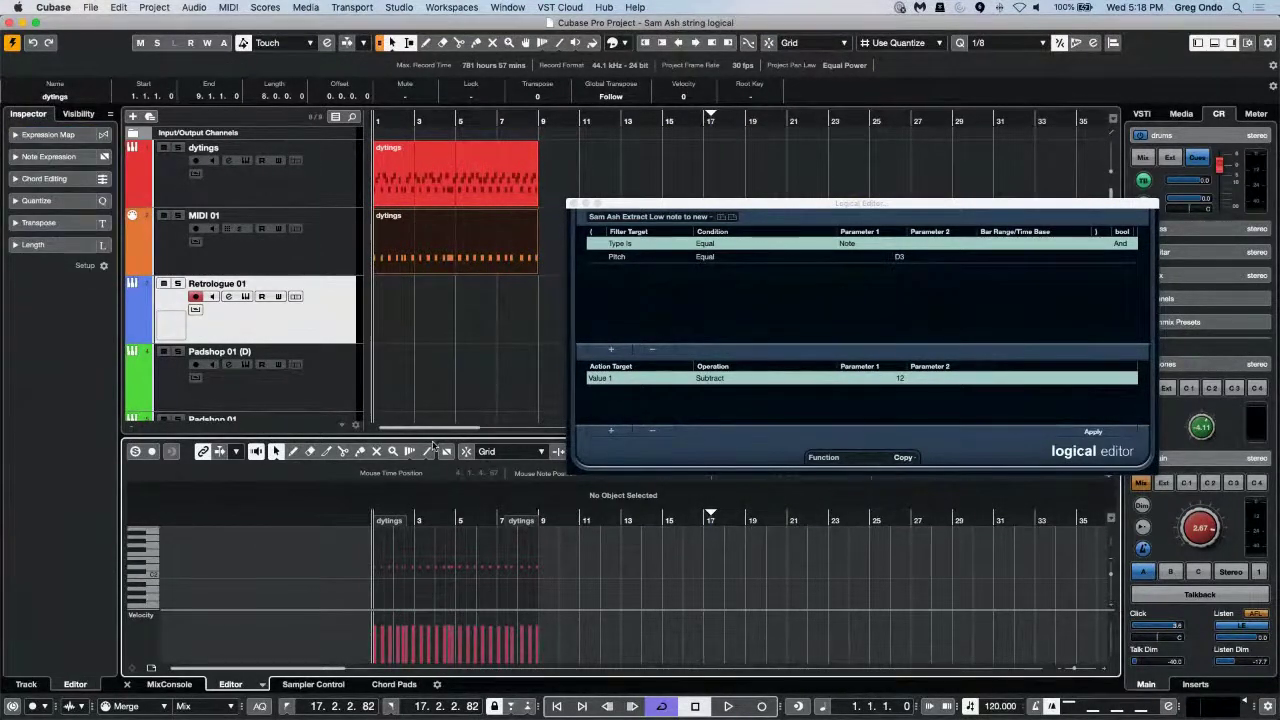
Step: Enlarge the extracted notes in the lower editor and play the MIDI 01 part together with the original dytings part
{"action": "left_click", "coordinate": [445, 263]}
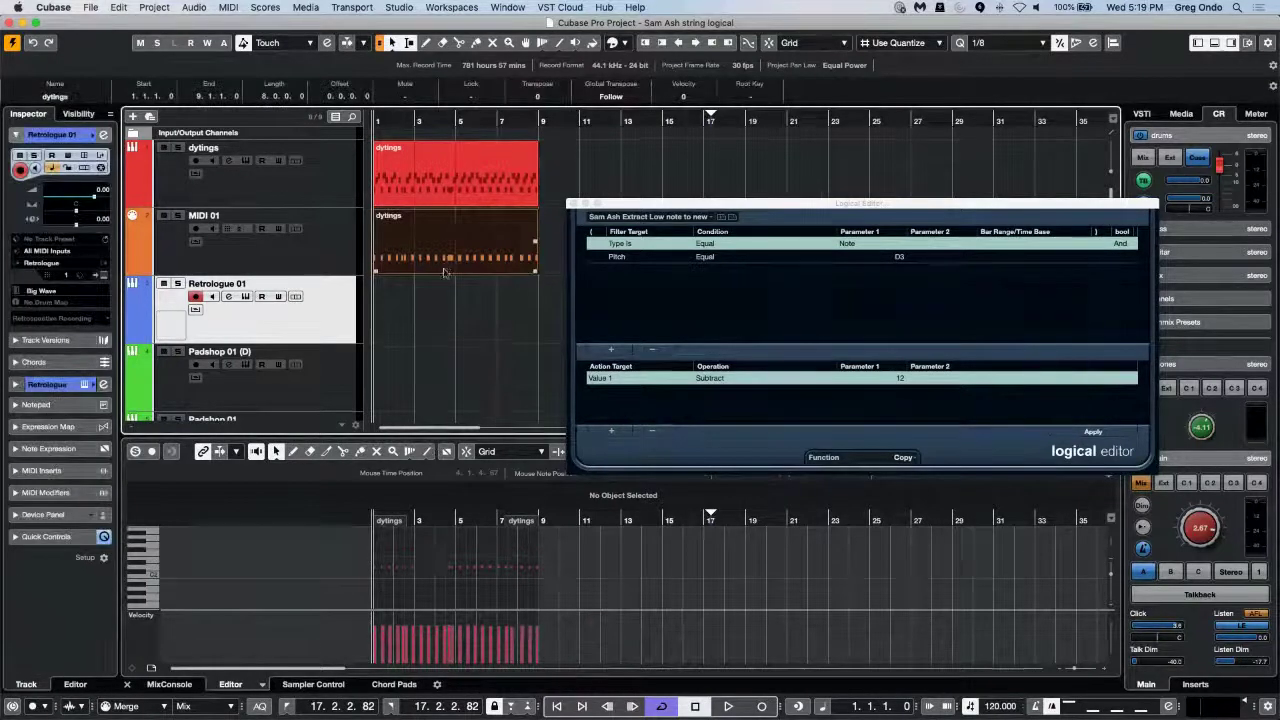
{"action": "left_click", "coordinate": [425, 547]}
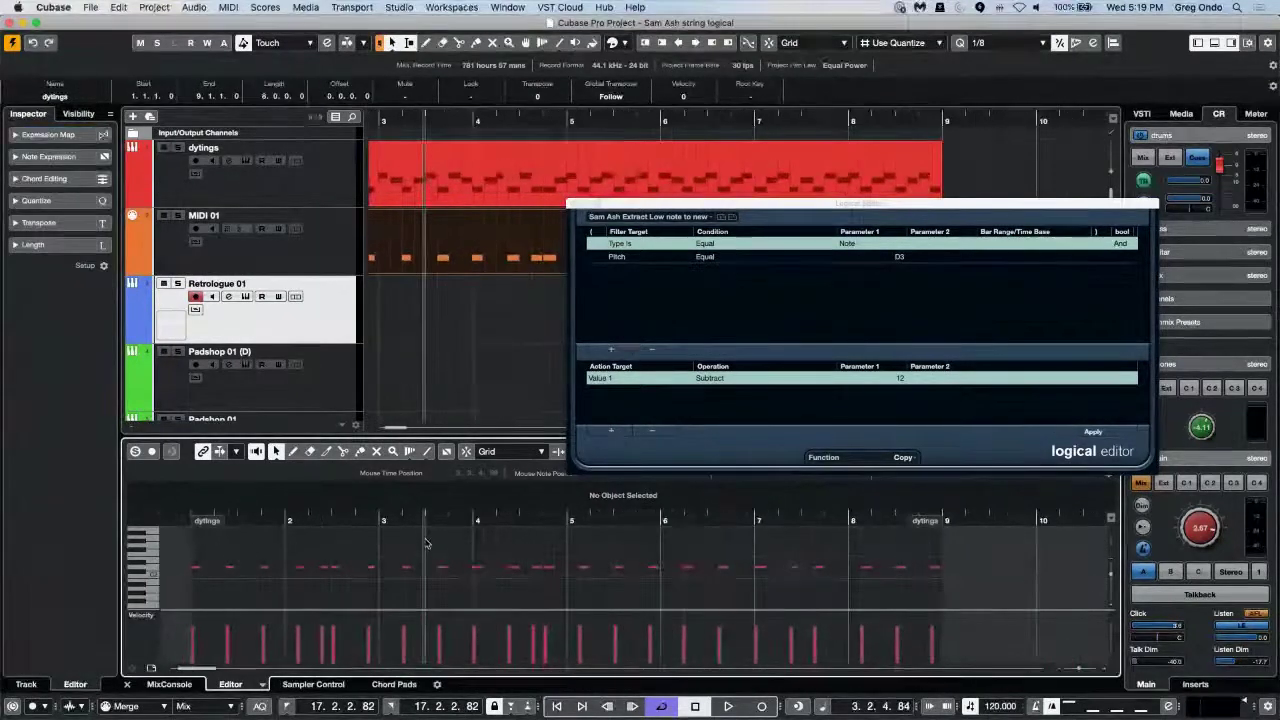
{"action": "key", "text": "space"}
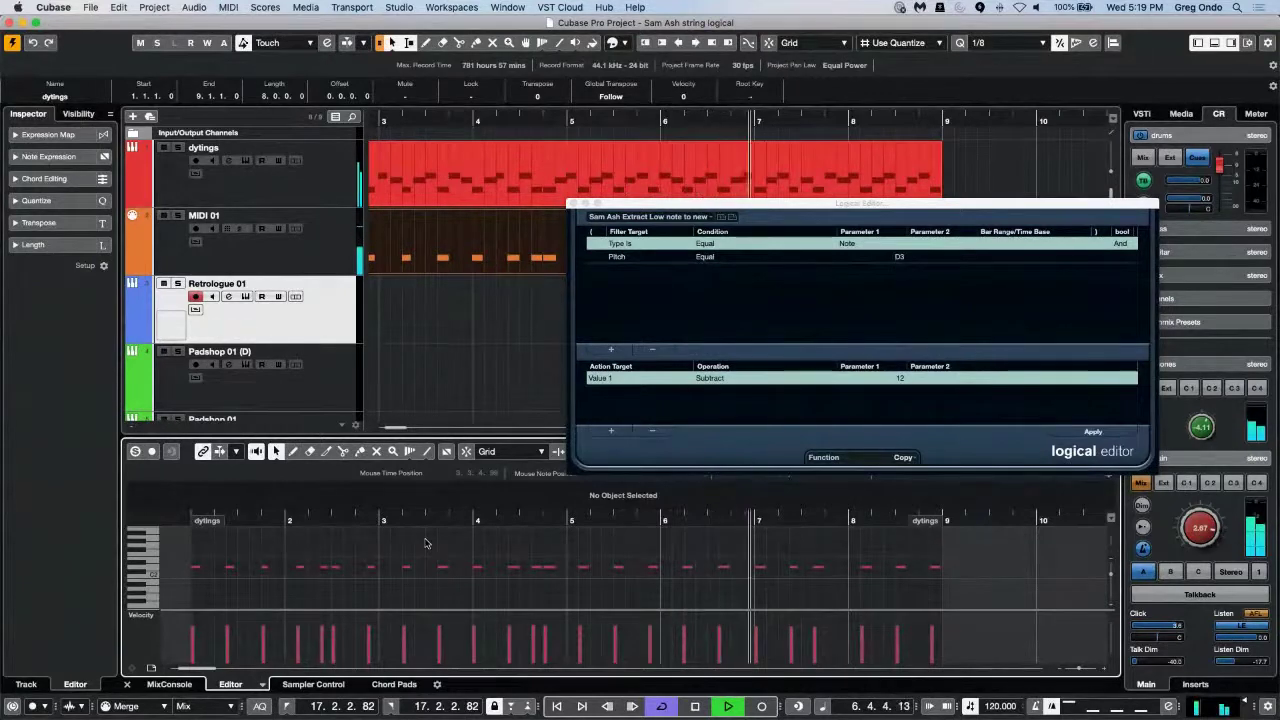
Step: Stop playback and apply the "Sam ash Every other note -40 velocity" preset to the extracted notes in the MIDI 01 part
{"action": "key", "text": "space"}
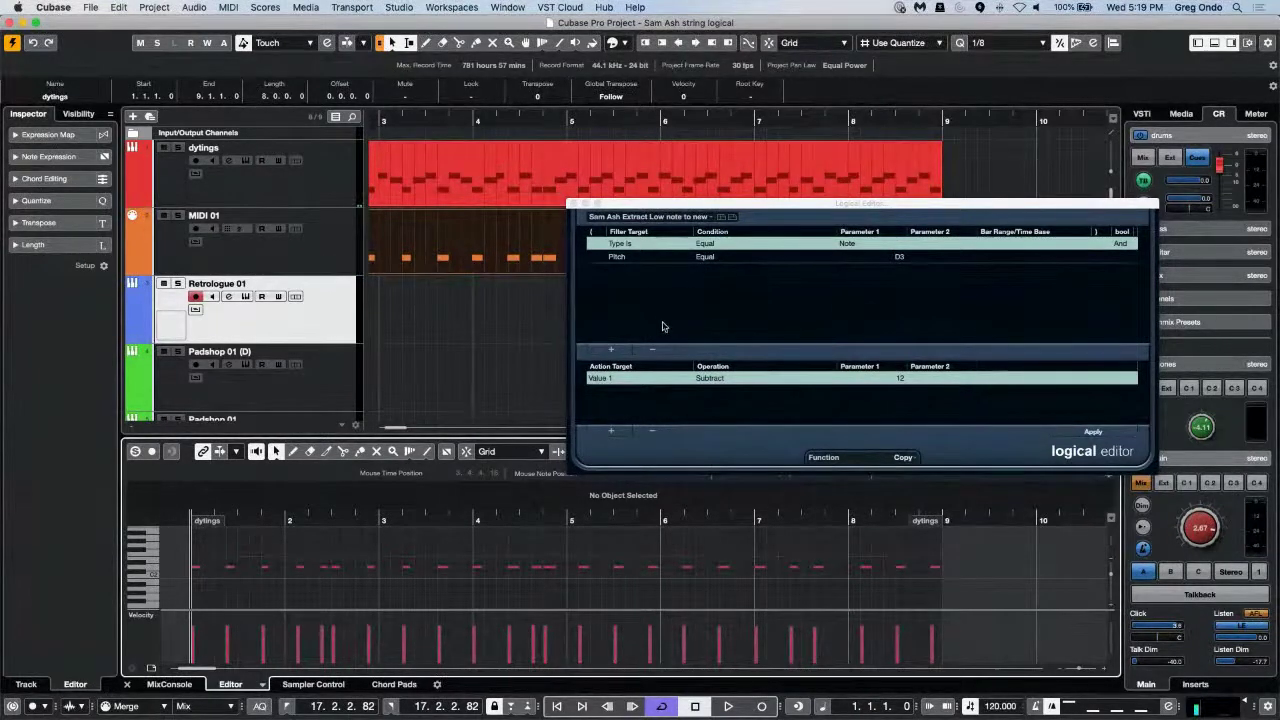
{"action": "left_click", "coordinate": [684, 218]}
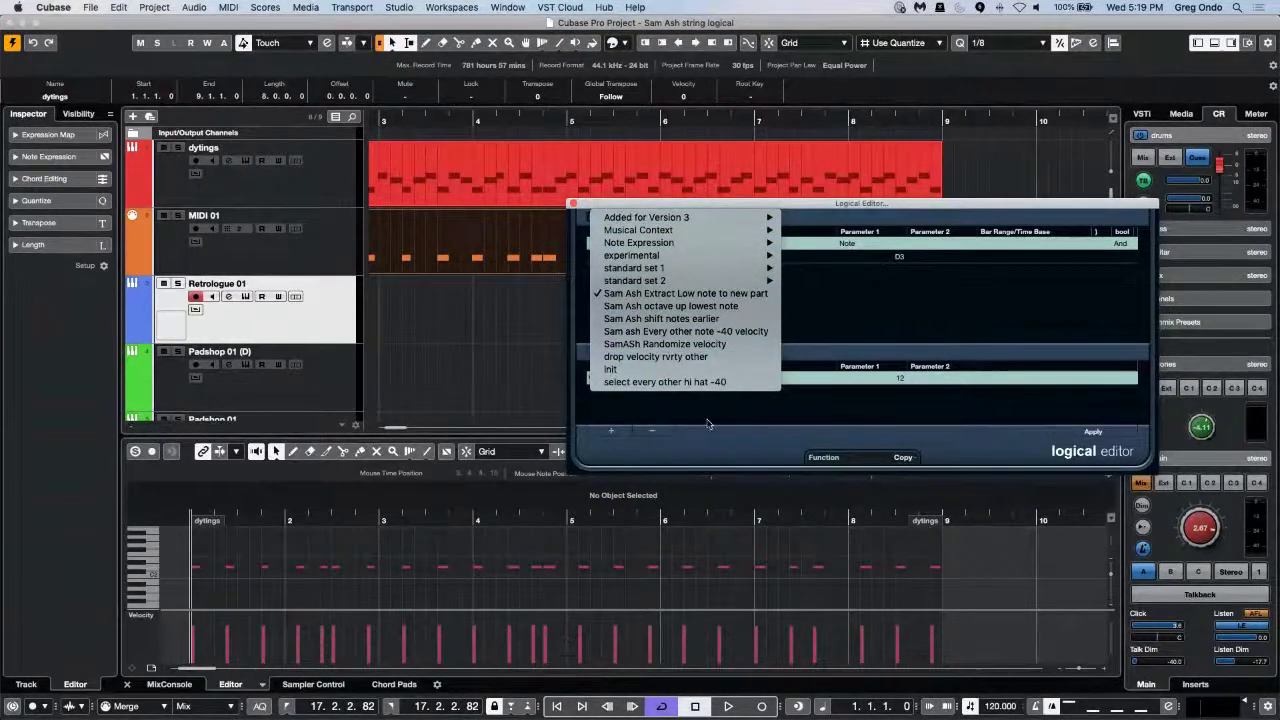
{"action": "left_click", "coordinate": [693, 332]}
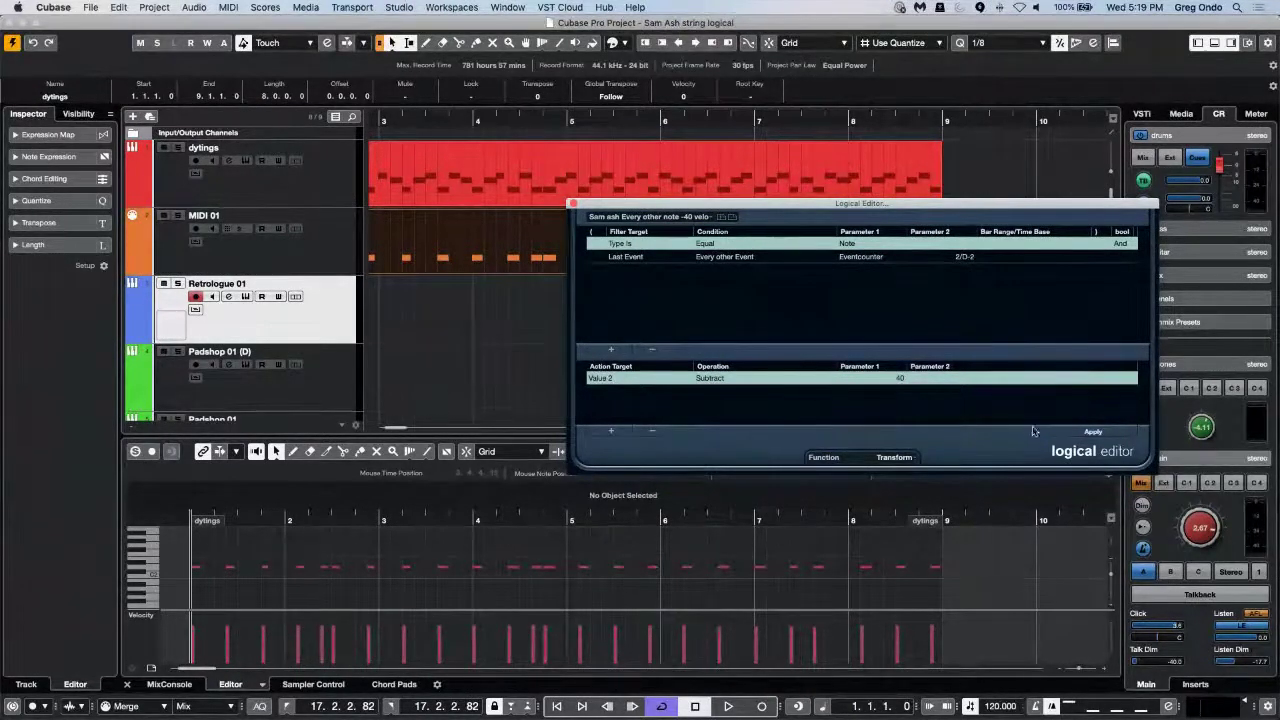
{"action": "left_click", "coordinate": [1094, 433]}
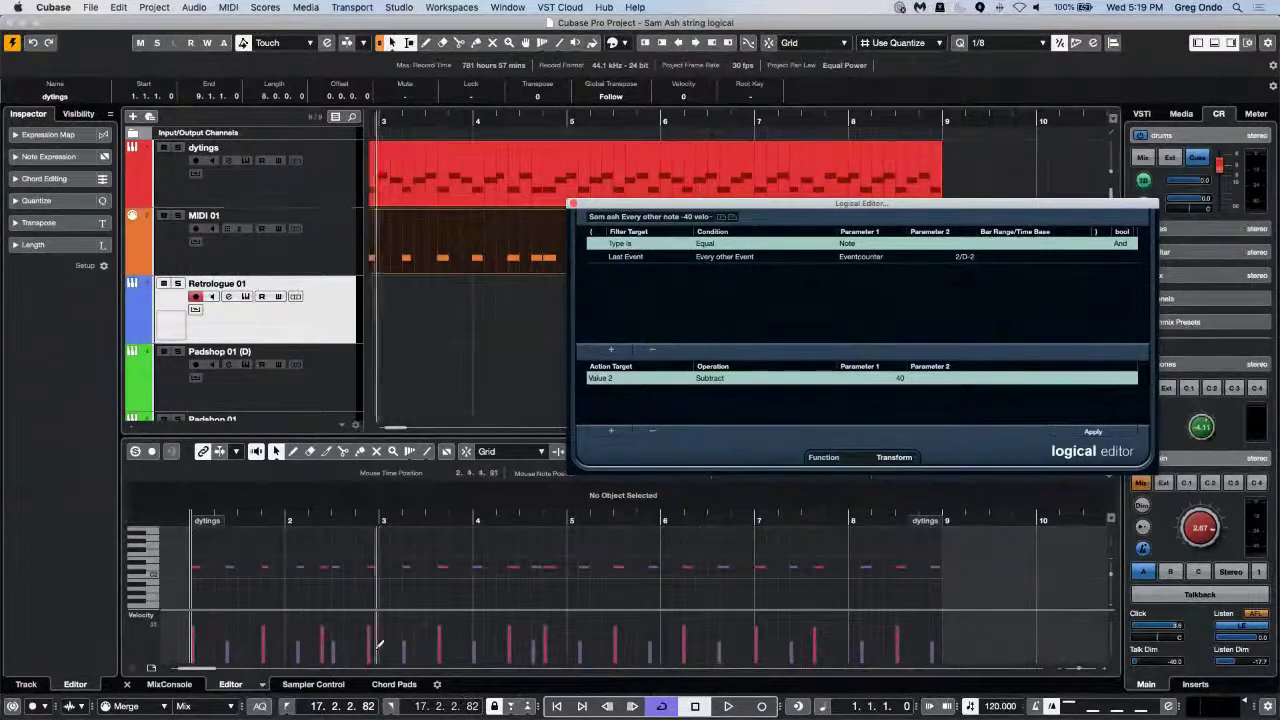
Step: Play both parts from bar 1 to hear the alternating velocities, and close the Logical Editor
{"action": "left_click", "coordinate": [409, 124]}
{"action": "key", "text": "h"}
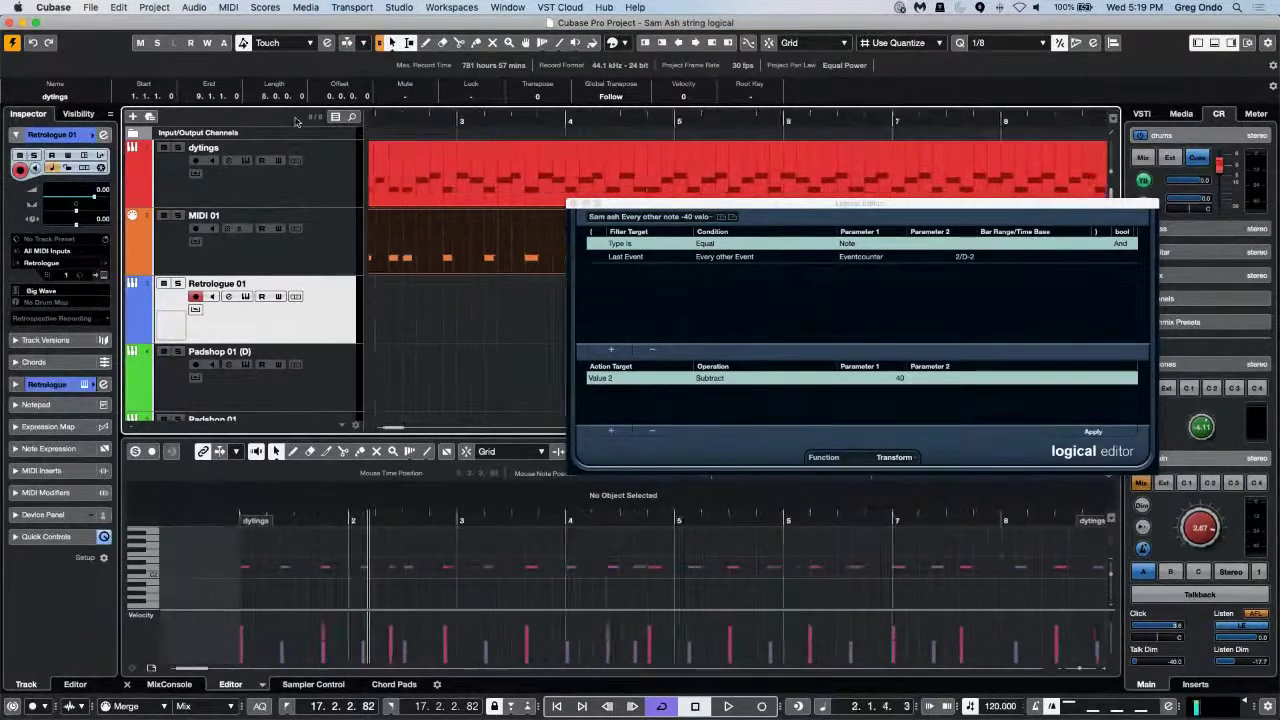
{"action": "key", "text": "Home"}
{"action": "key", "text": "space"}
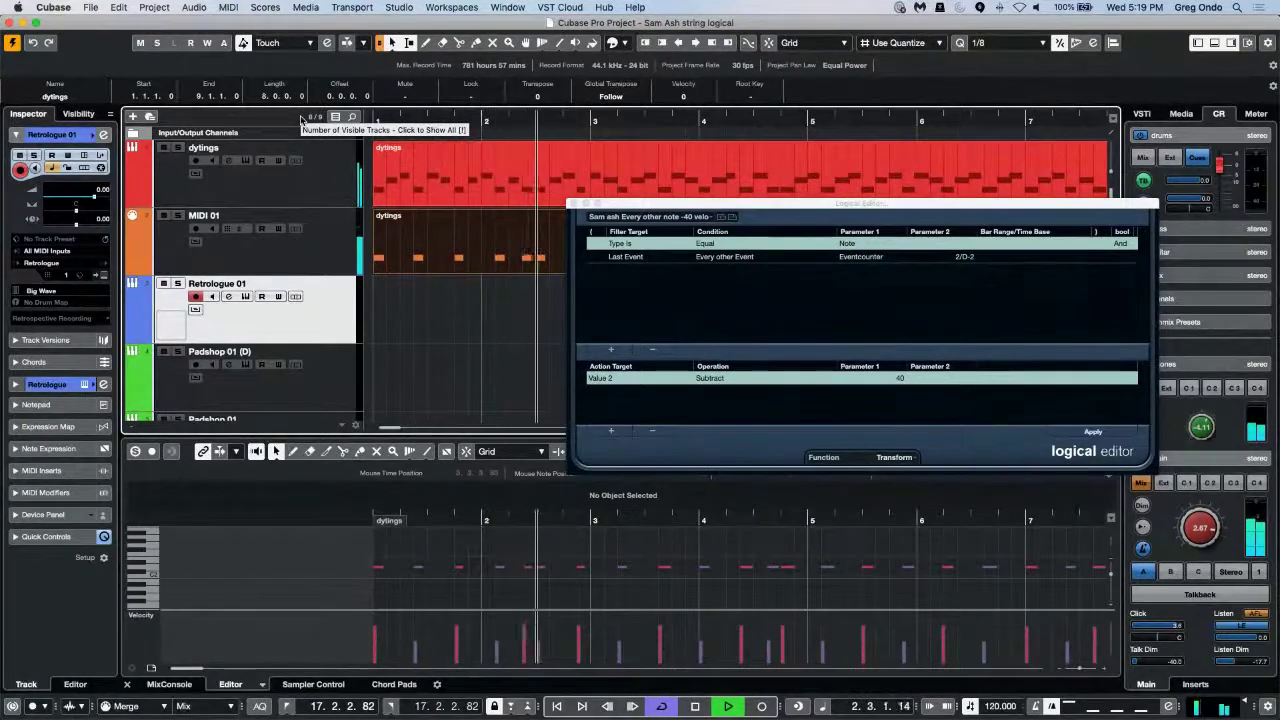
{"action": "key", "text": "space"}
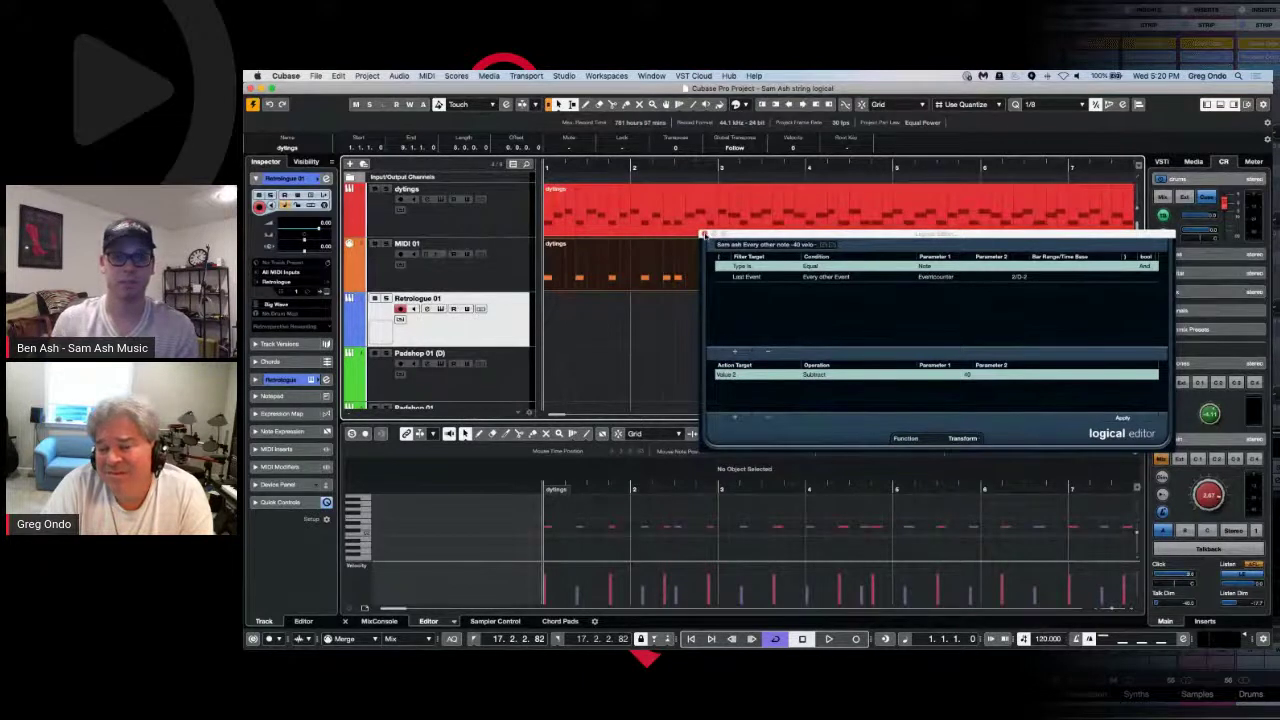
{"action": "left_click", "coordinate": [703, 235]}
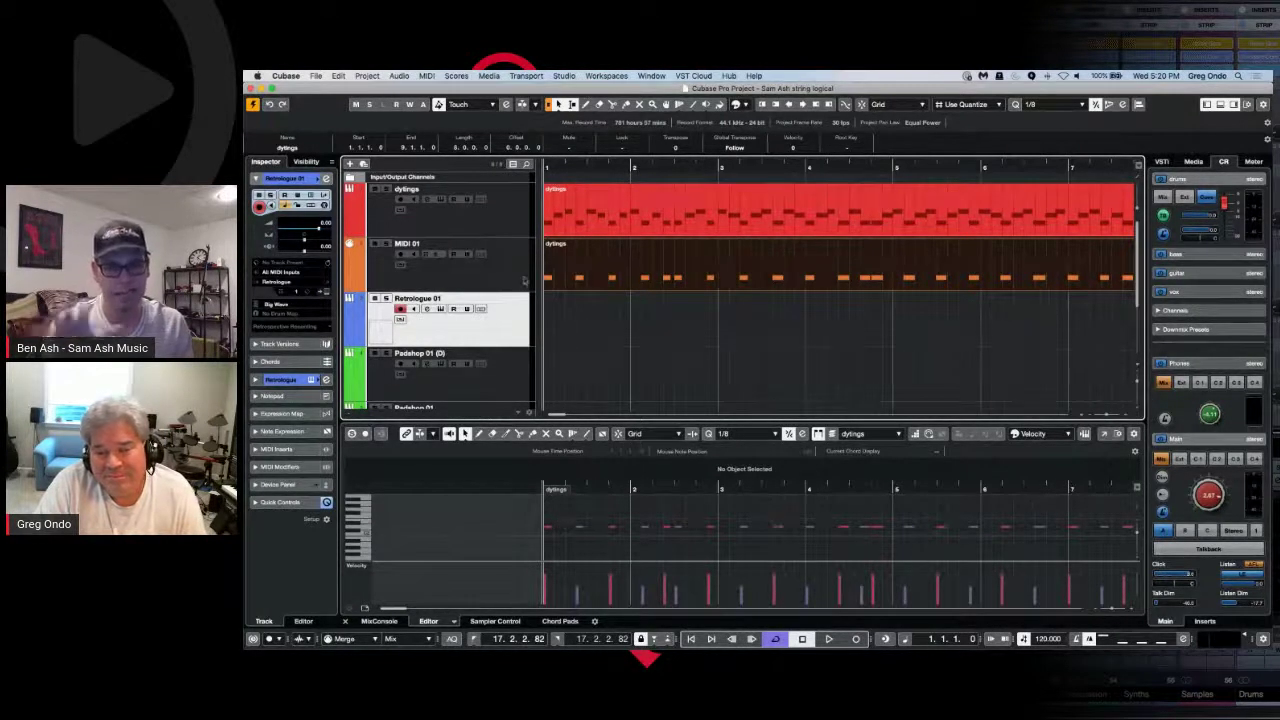
Step: Select the dytings part and open it in a separate Key Editor window
{"action": "left_click", "coordinate": [519, 222]}
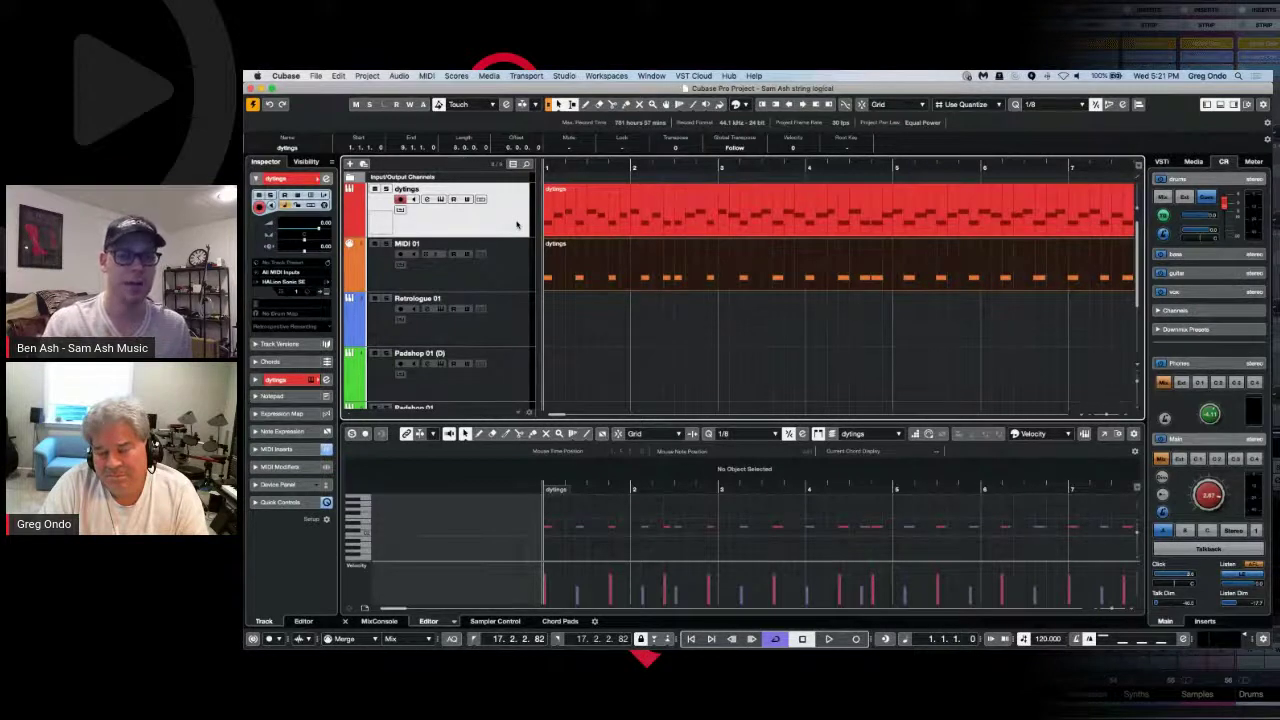
{"action": "left_click", "coordinate": [660, 236]}
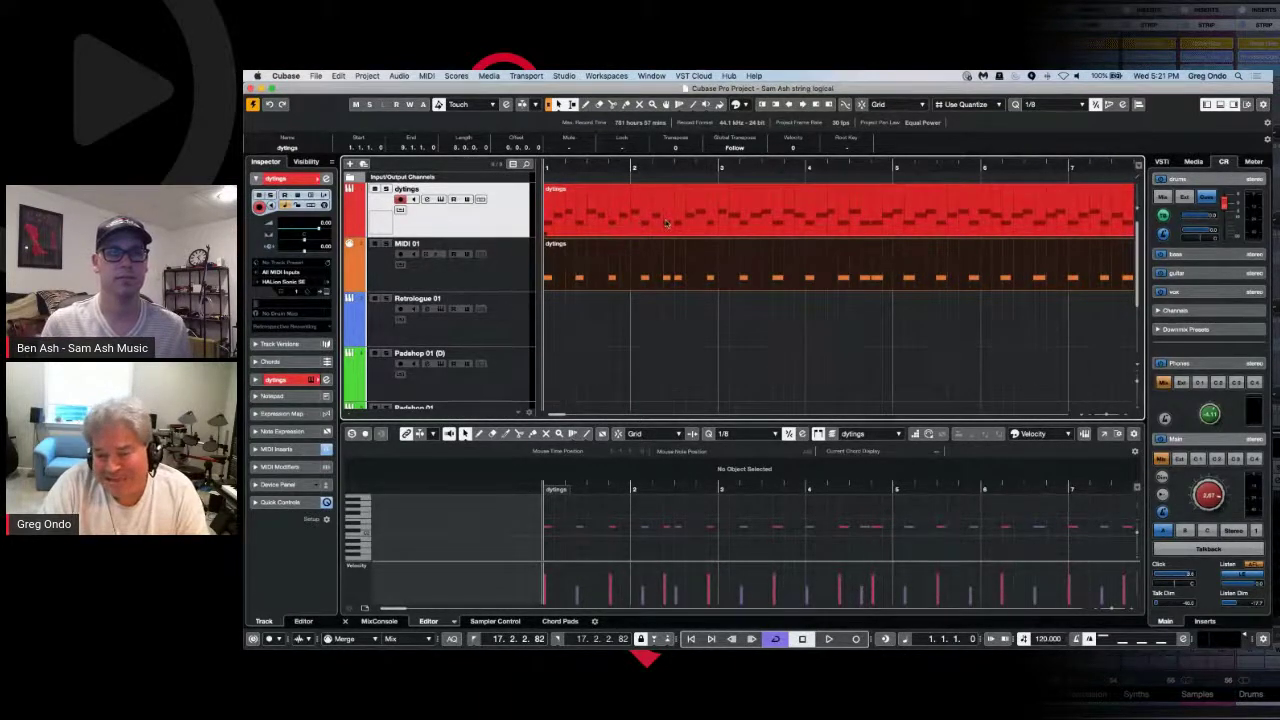
{"action": "key", "text": "Down"}
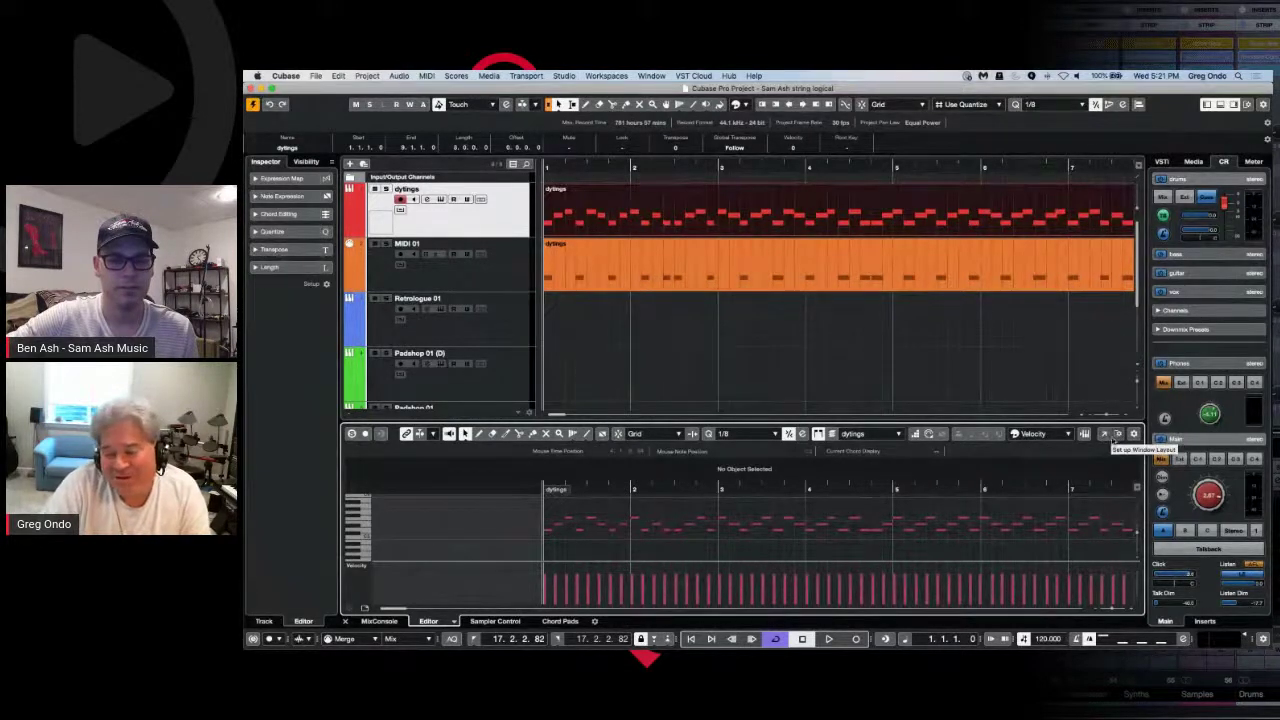
{"action": "left_click", "coordinate": [1110, 438]}
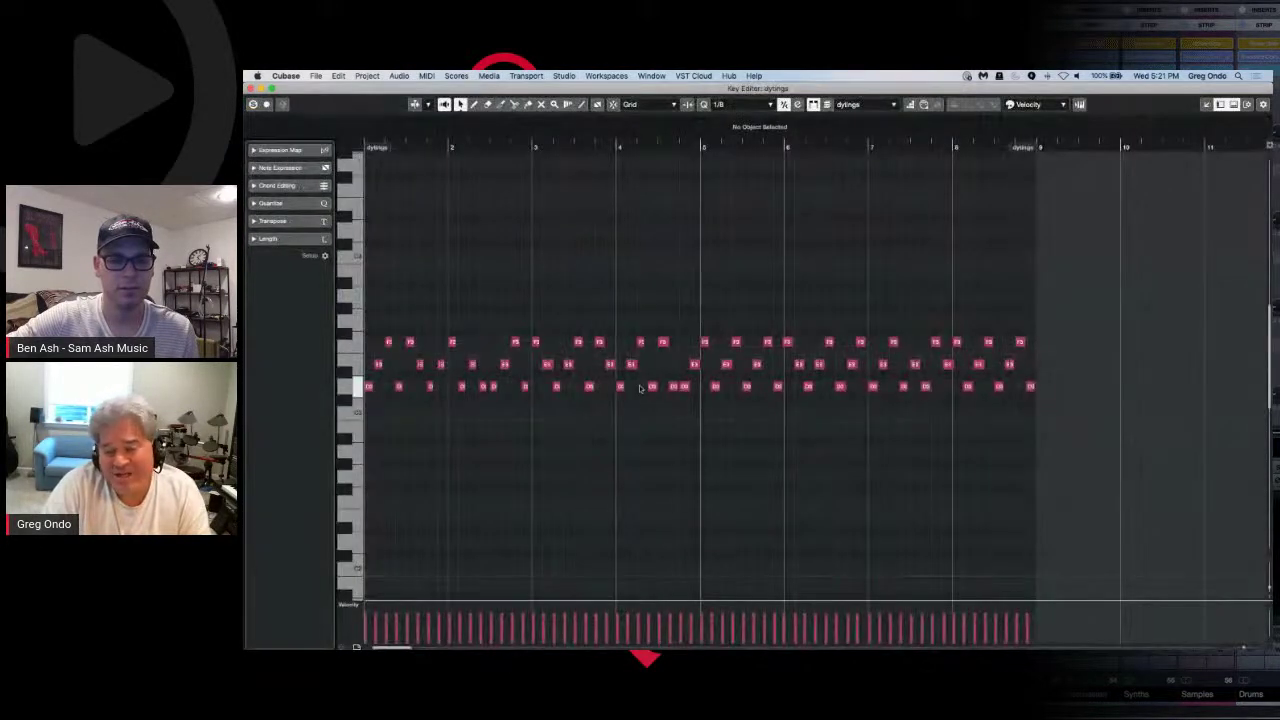
{"action": "left_click", "coordinate": [396, 78]}
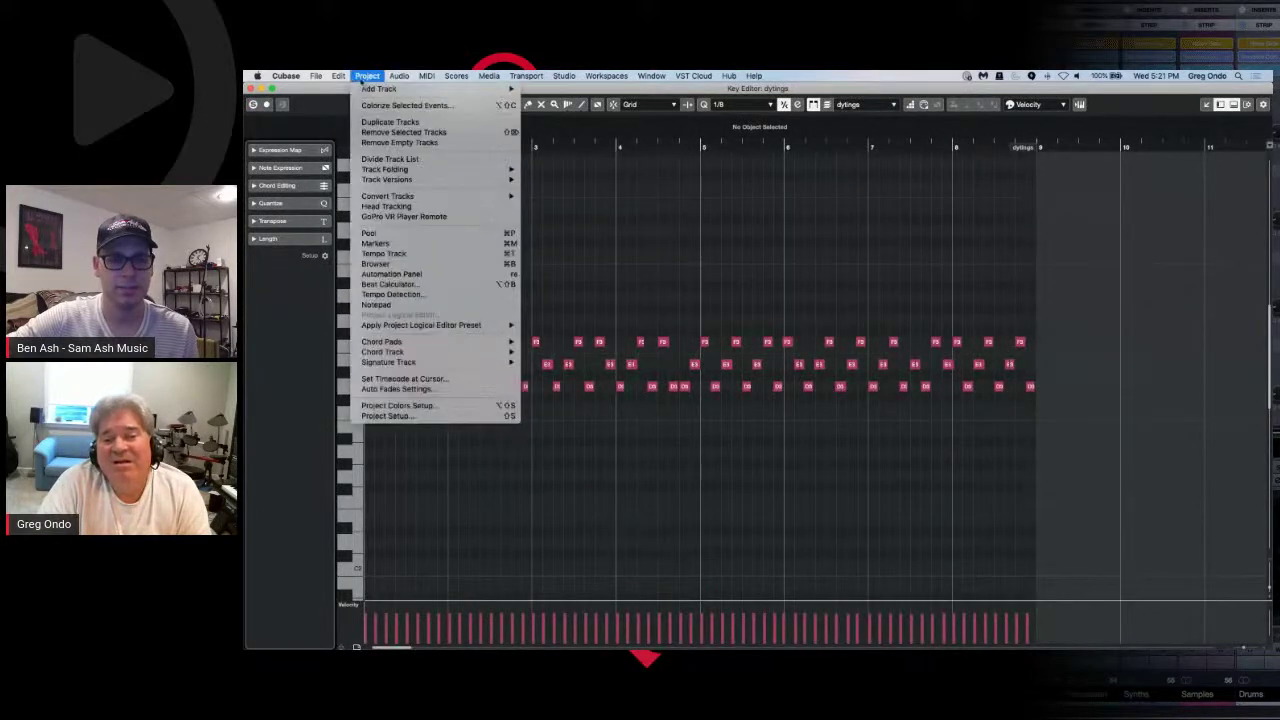
{"action": "mouse_move", "coordinate": [428, 79]}
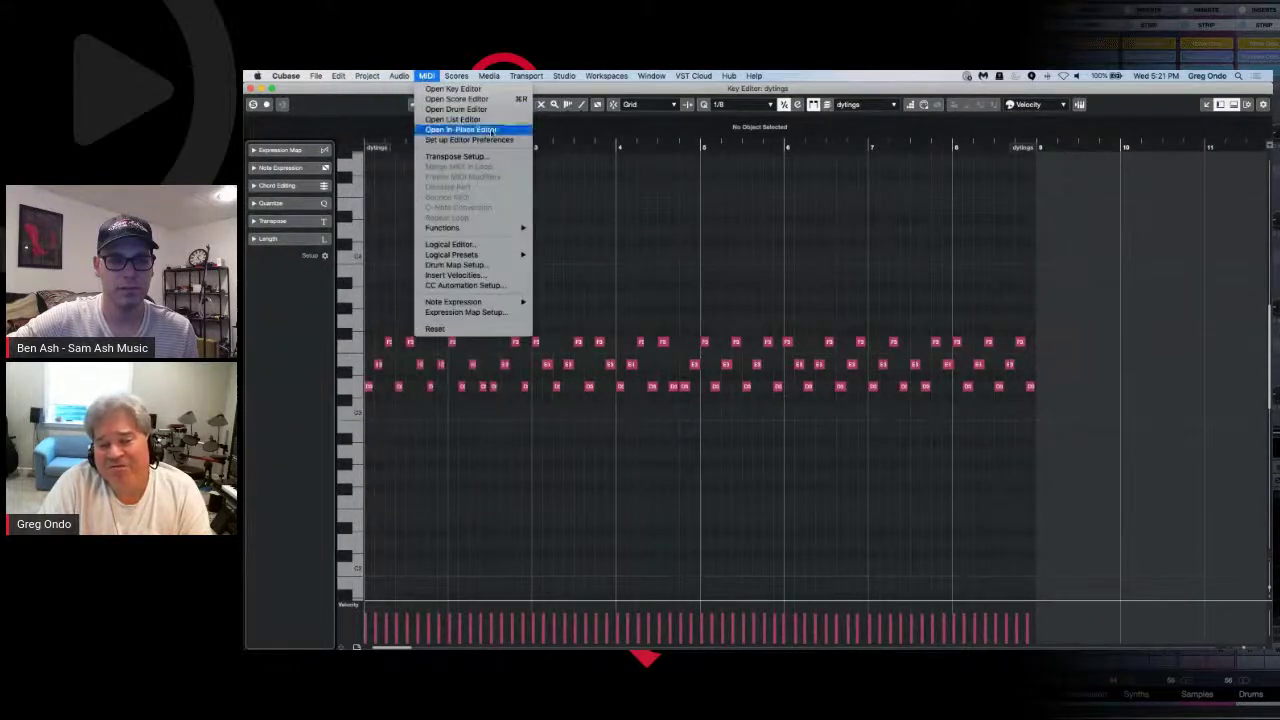
{"action": "left_click", "coordinate": [706, 234]}
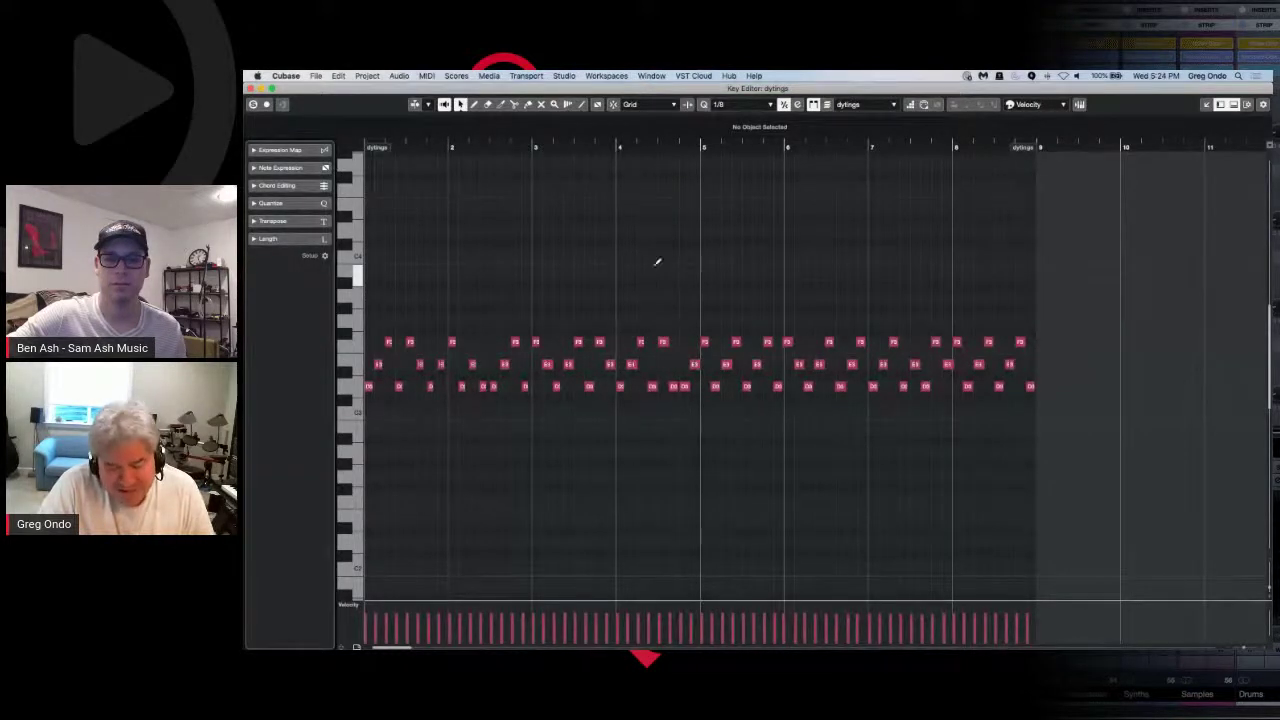
Step: Bring up the On-Screen Keyboard, play several single notes and note combinations with it, and close it
{"action": "key", "text": "alt+k"}
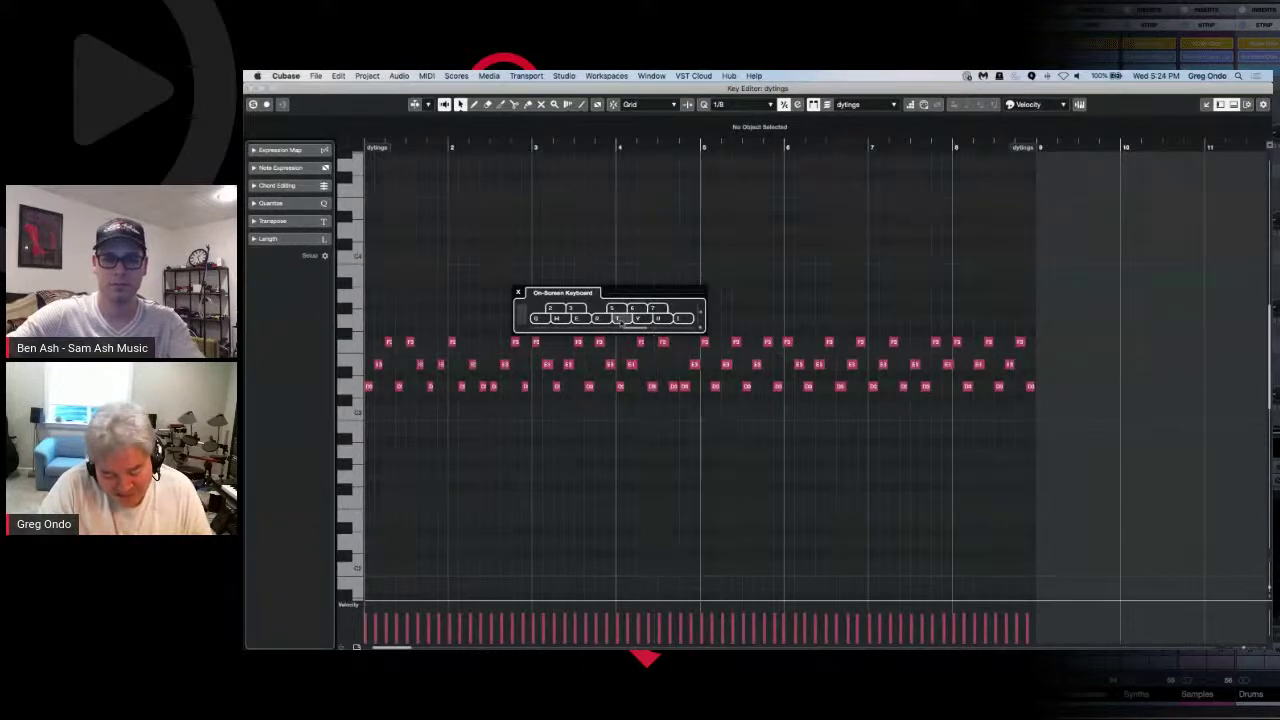
{"action": "key", "text": "q"}
{"action": "key", "text": "w"}
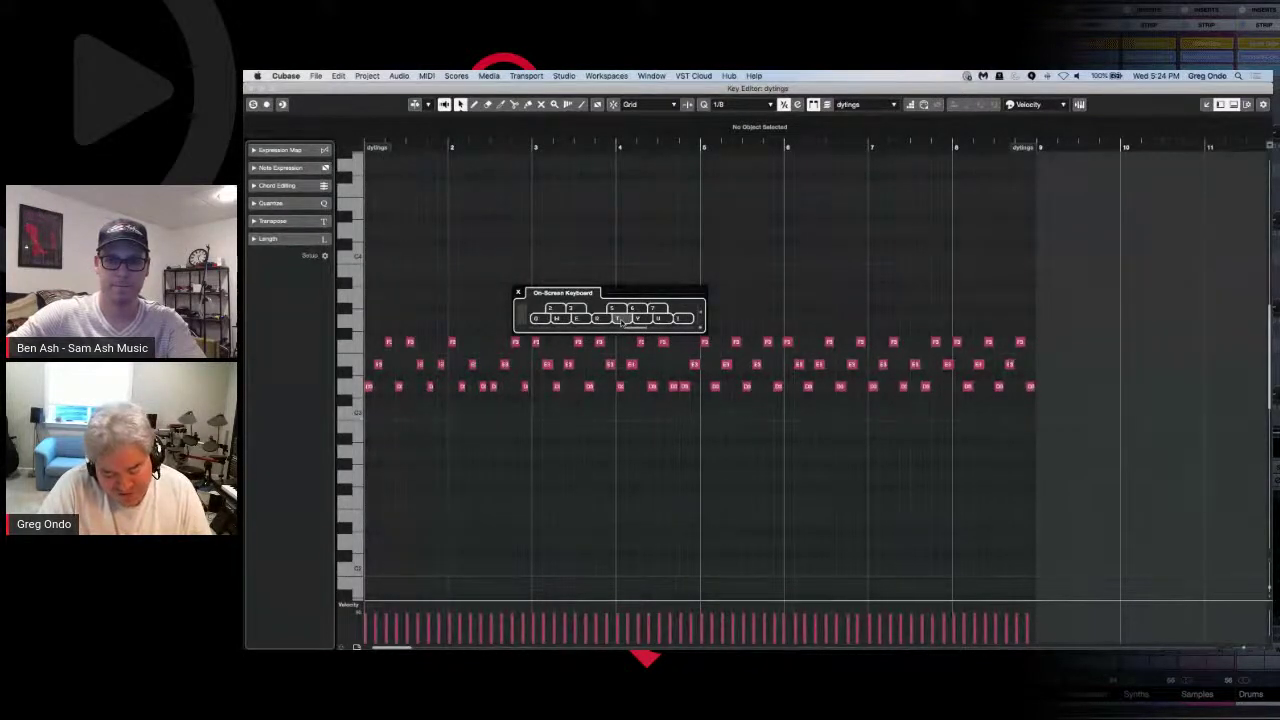
{"action": "key", "text": "t"}
{"action": "key", "text": "e+t"}
{"action": "key", "text": "q+y"}
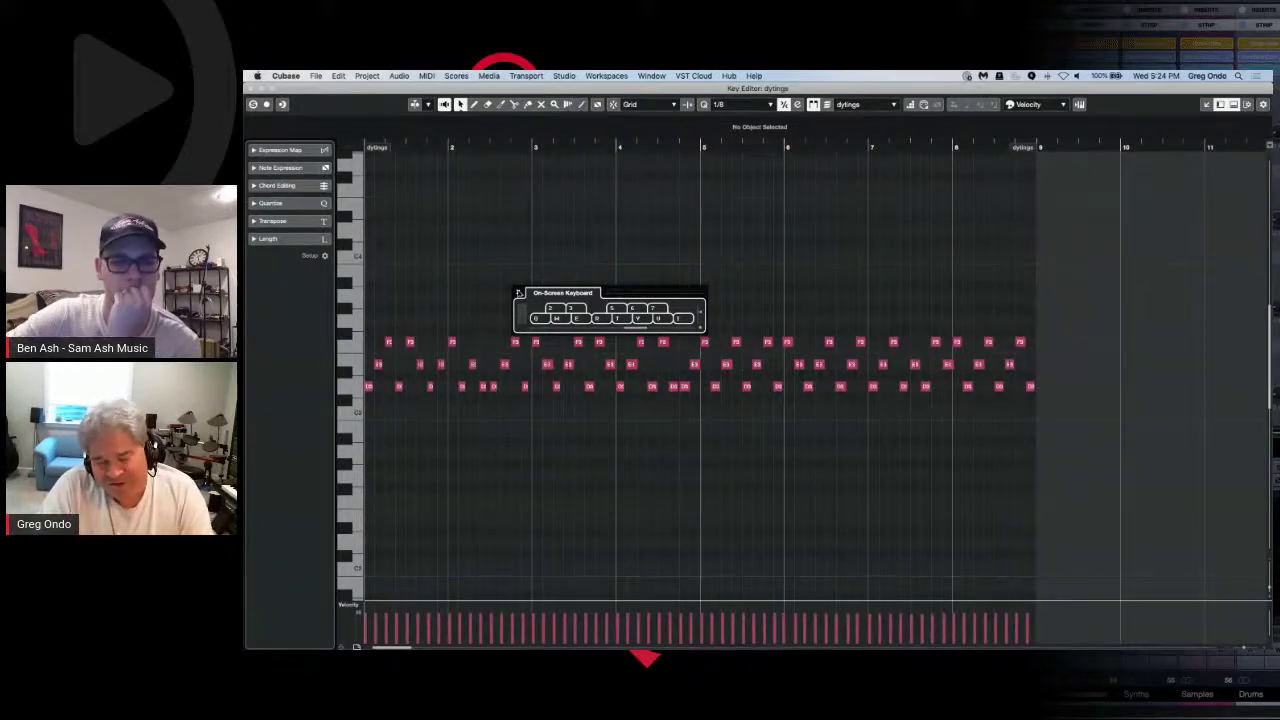
{"action": "key", "text": "2"}
{"action": "key", "text": "q"}
{"action": "key", "text": "3"}
{"action": "key", "text": "y"}
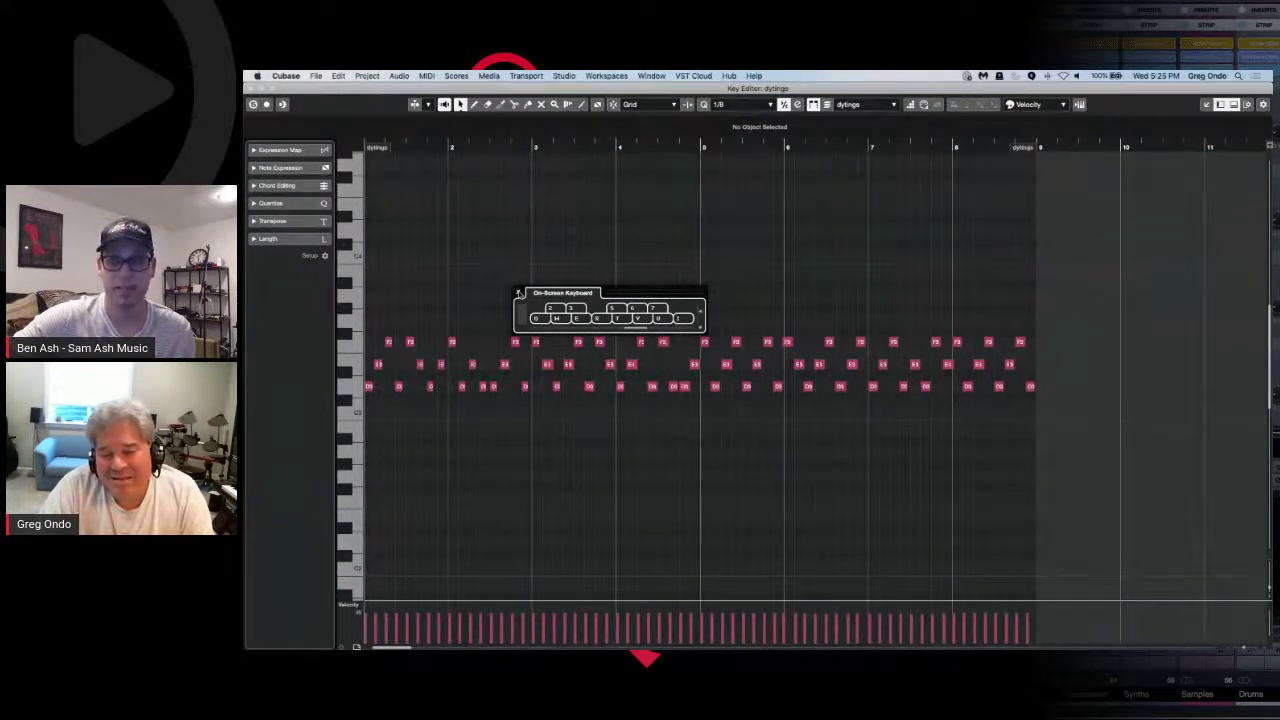
{"action": "left_click", "coordinate": [518, 292]}
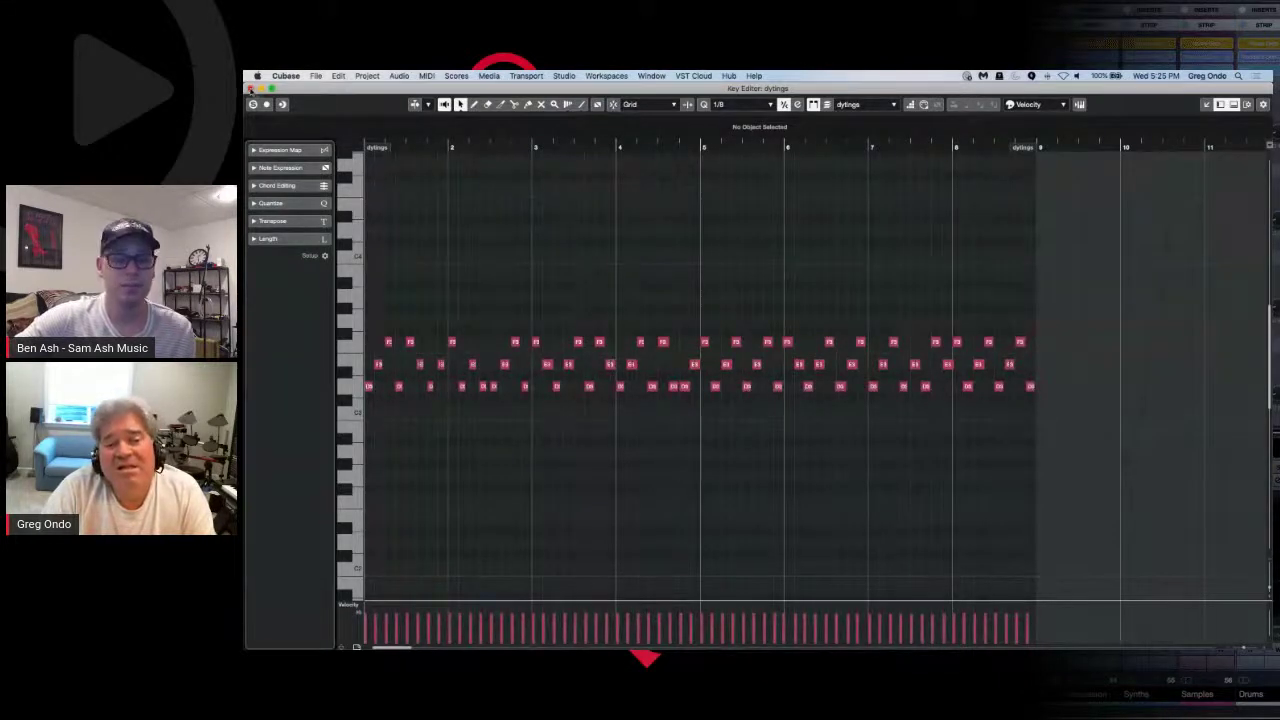
Step: Close the Key Editor window, switch to the open "schubert 2nd HALion 5 DOUBLE" project and activate it
{"action": "left_click", "coordinate": [250, 88]}
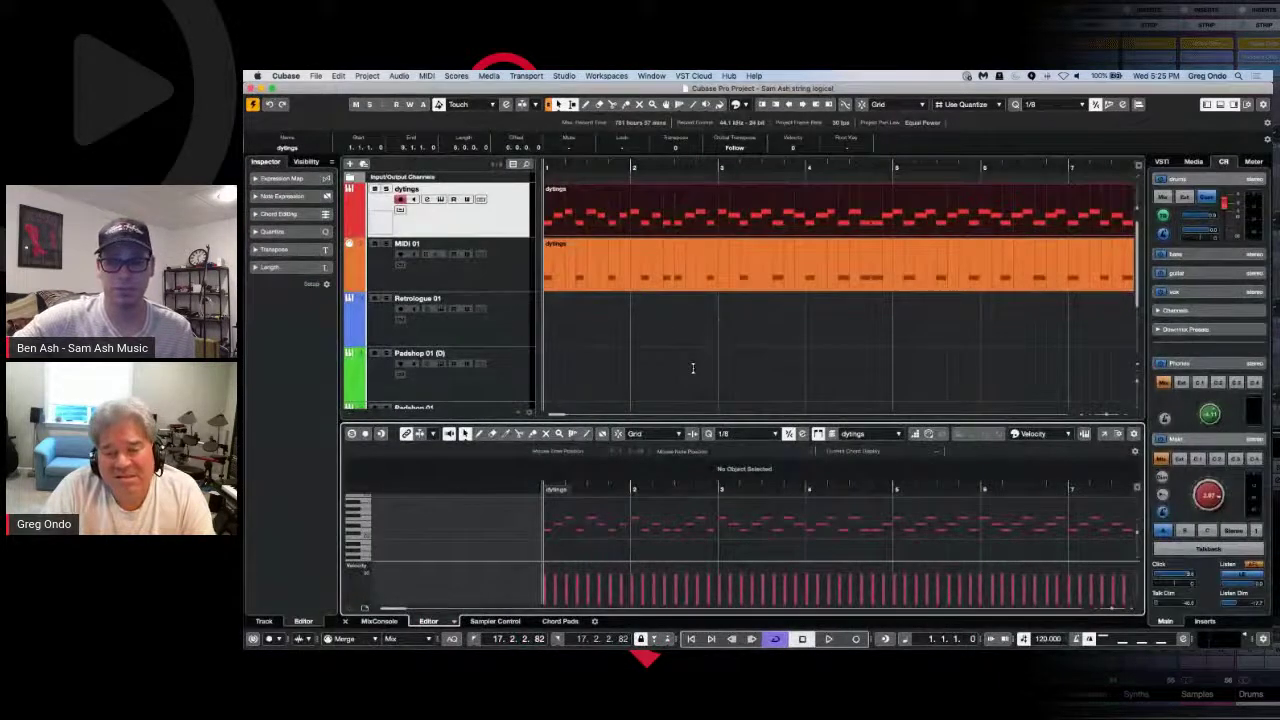
{"action": "left_click", "coordinate": [316, 76]}
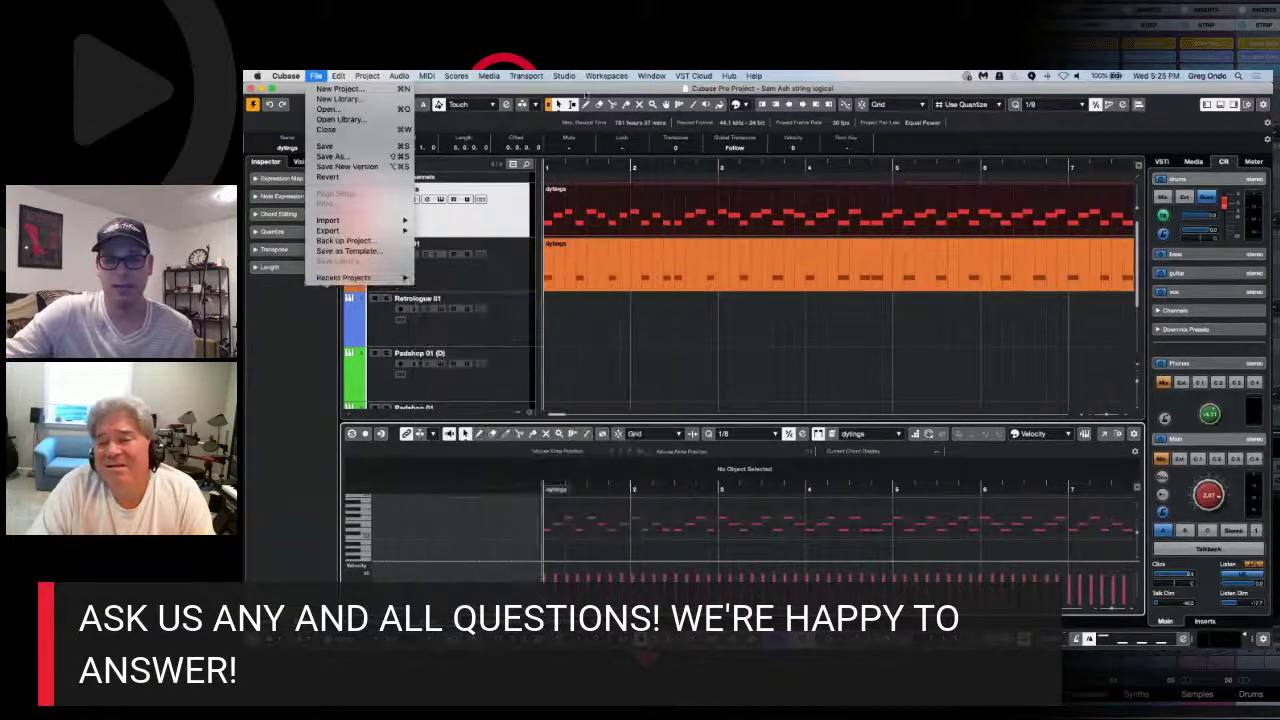
{"action": "mouse_move", "coordinate": [651, 76]}
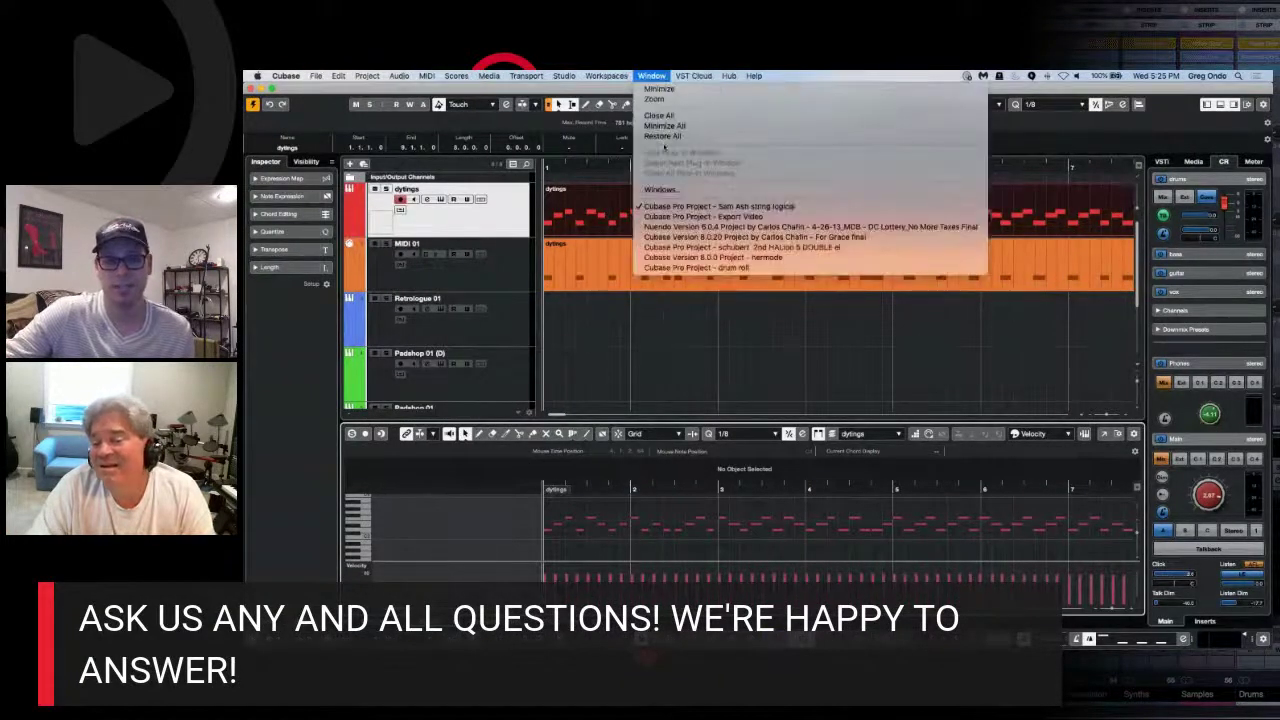
{"action": "left_click", "coordinate": [697, 247]}
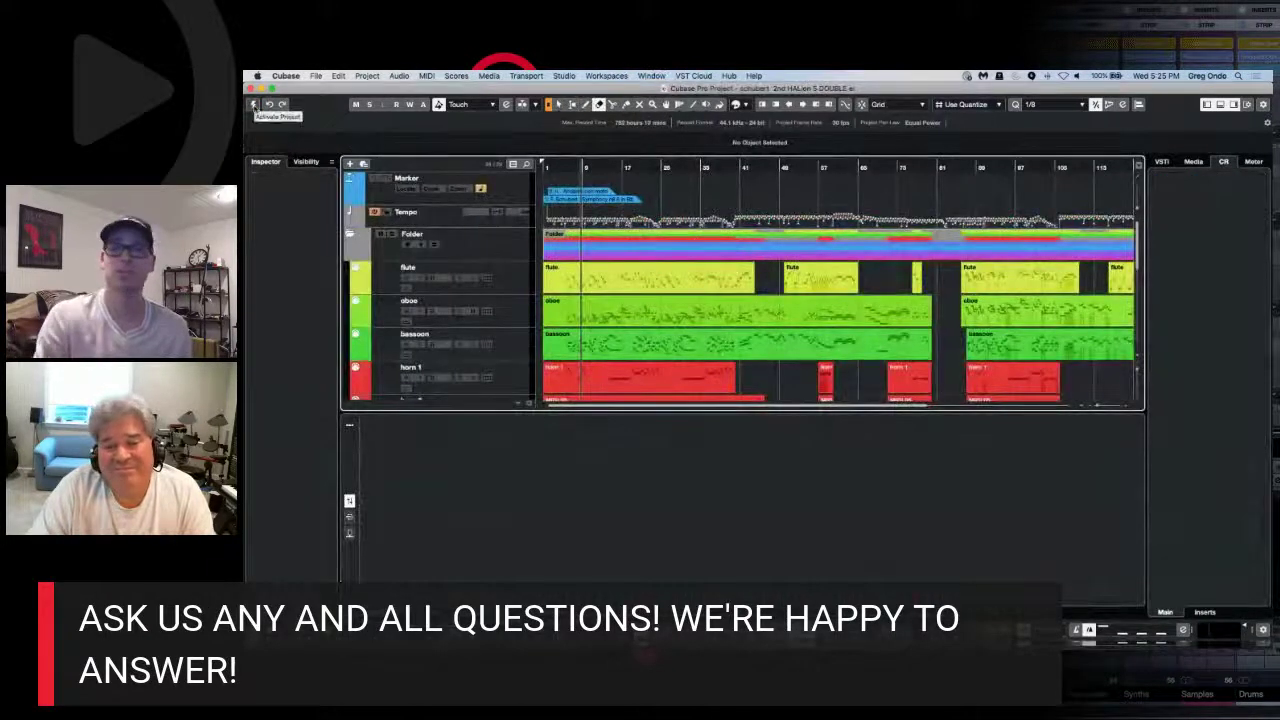
{"action": "left_click", "coordinate": [254, 104]}
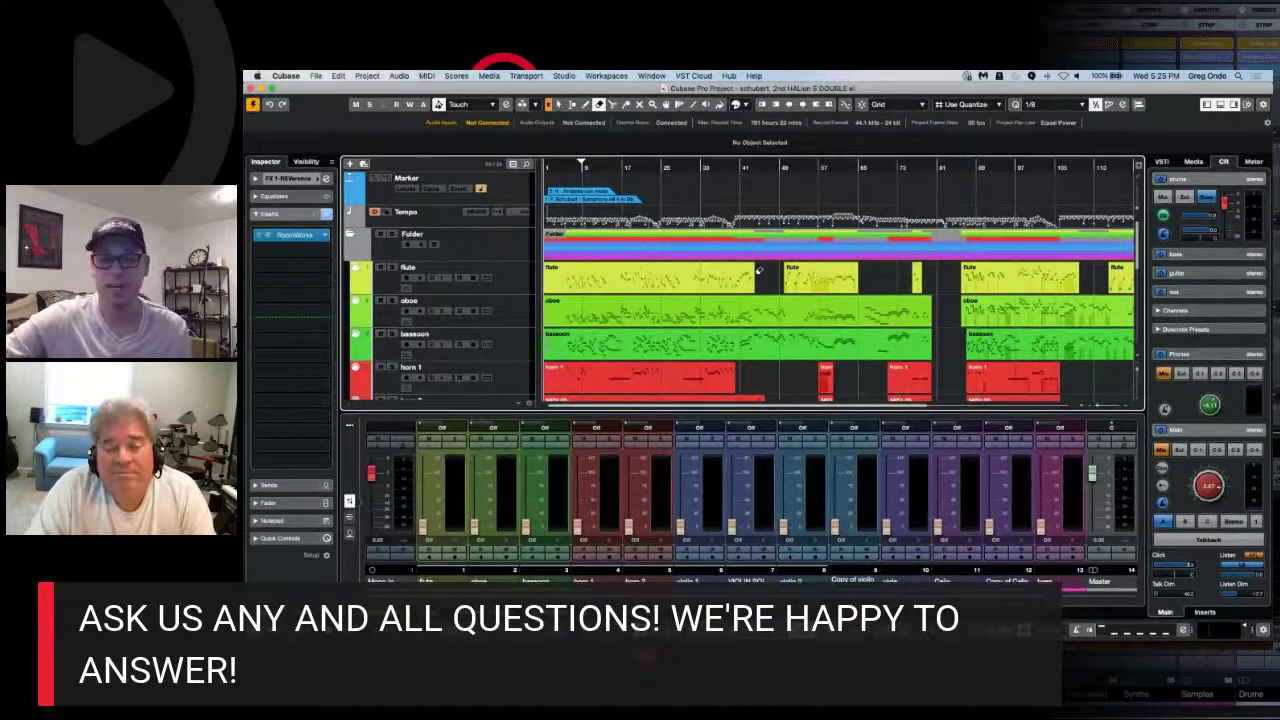
{"action": "scroll", "coordinate": [758, 284], "scroll_direction": "down", "scroll_amount": 1}
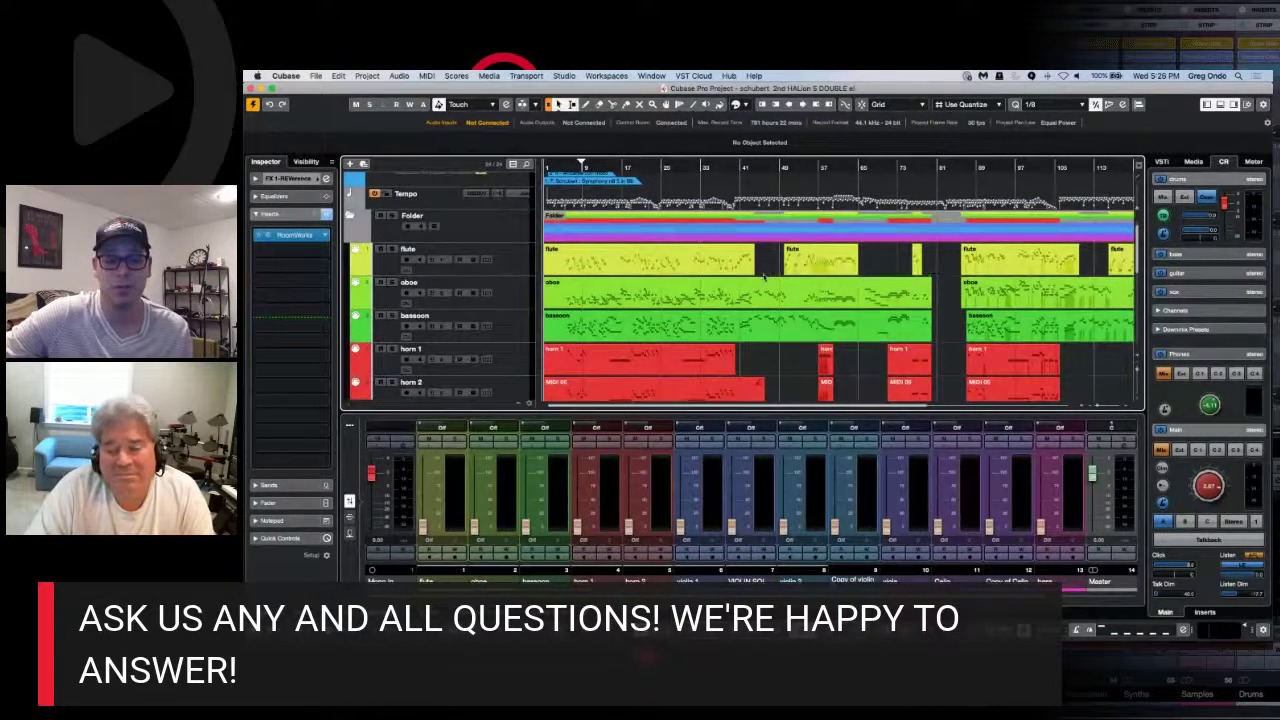
{"action": "scroll", "coordinate": [765, 278], "scroll_direction": "down", "scroll_amount": 1}
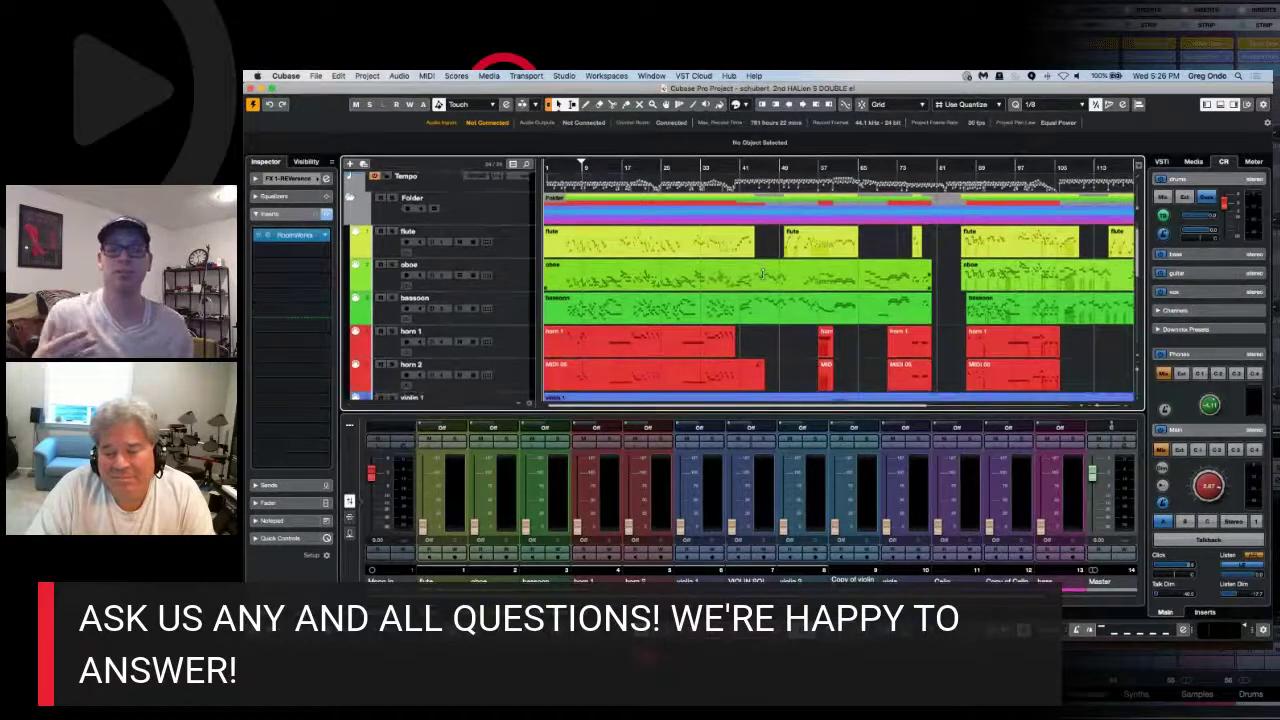
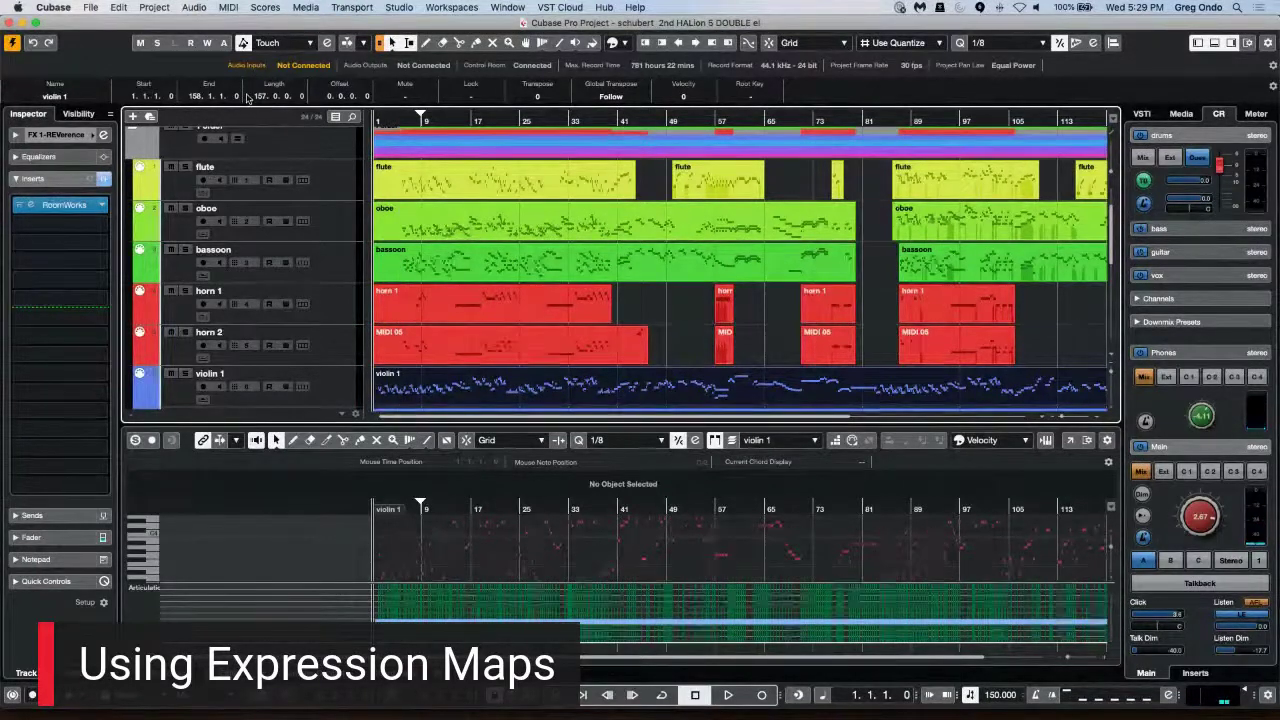
Step: Start playback, open the violin 1 part in a separate Key Editor window and solo that editor
{"action": "key", "text": "space"}
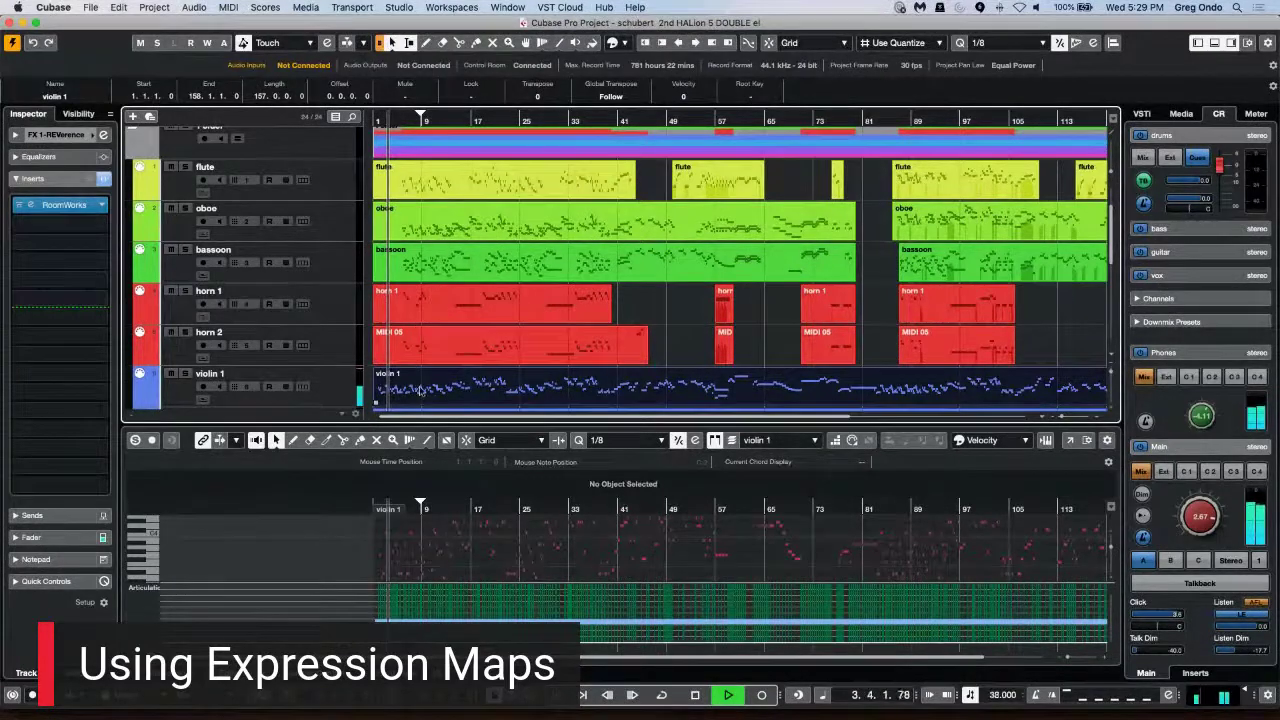
{"action": "left_click", "coordinate": [910, 447]}
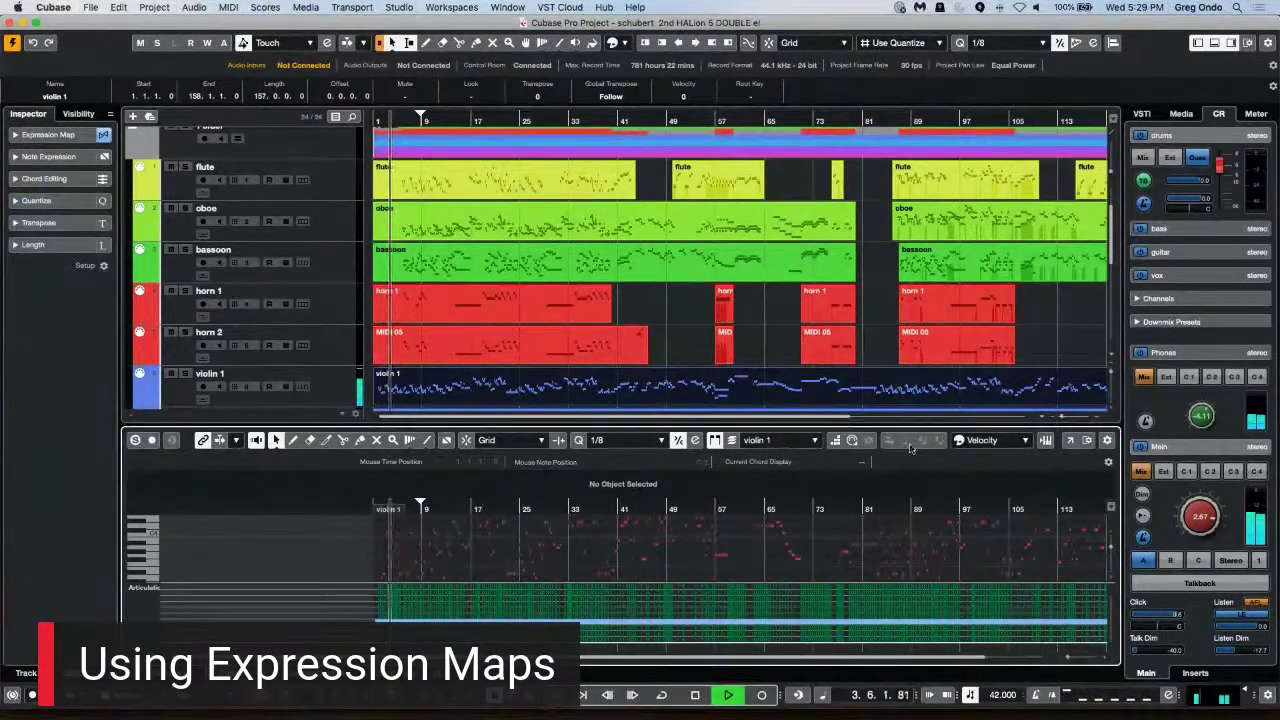
{"action": "left_click", "coordinate": [1070, 440]}
{"action": "left_click", "coordinate": [12, 42]}
Step: Enlarge the articulations lane below the violin 1 notes to show the individual articulation rows
{"action": "scroll", "coordinate": [409, 272], "scroll_direction": "down", "scroll_amount": 10}
{"action": "scroll", "coordinate": [409, 265], "scroll_direction": "down", "scroll_amount": 4}
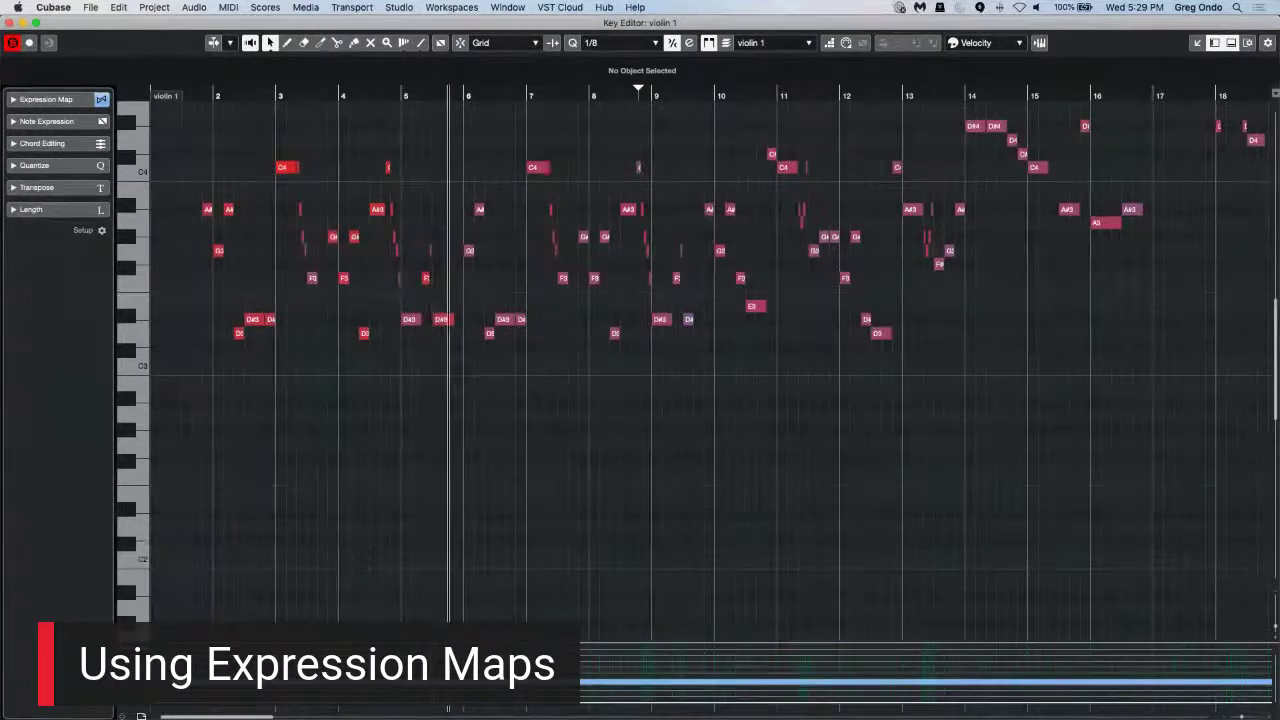
{"action": "left_click_drag", "start_coordinate": [351, 620], "coordinate": [351, 505]}
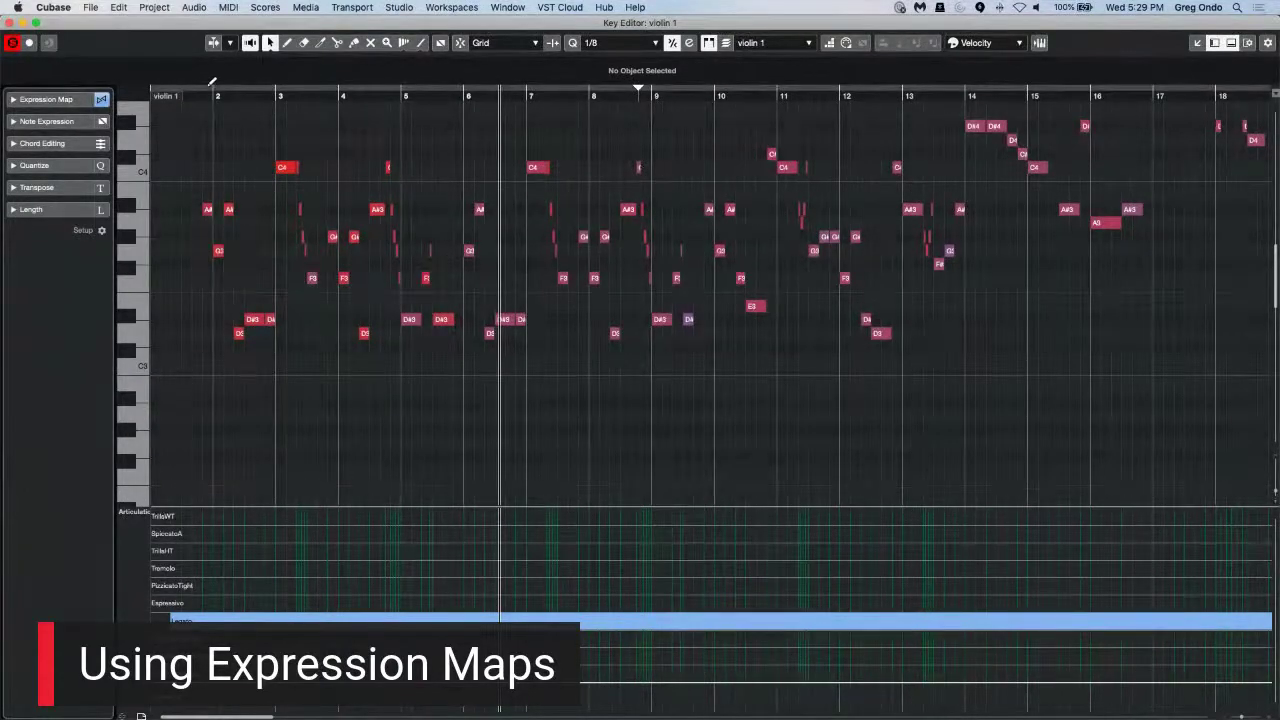
Step: Replay the violin 1 part from its first bar with the notes enlarged, and stop playback in bar 3
{"action": "left_click_drag", "start_coordinate": [200, 98], "coordinate": [195, 116]}
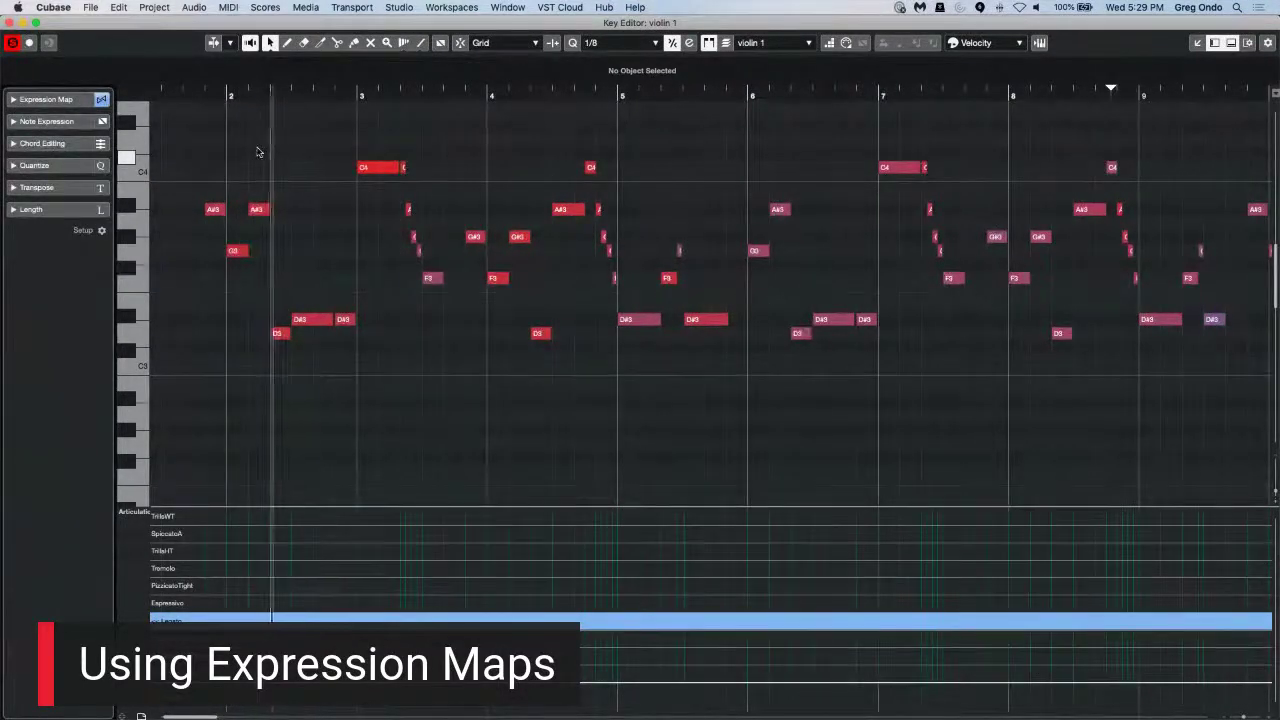
{"action": "key", "text": "h"}
{"action": "key", "text": "h"}
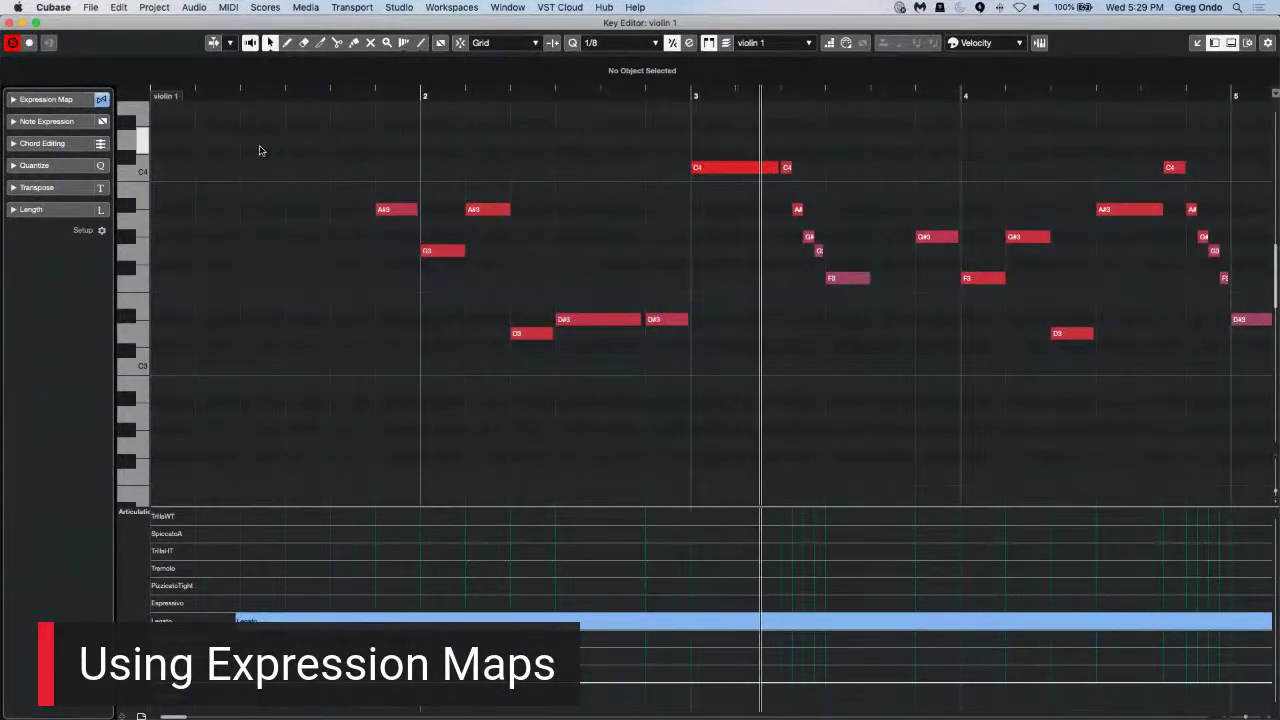
{"action": "key", "text": "space"}
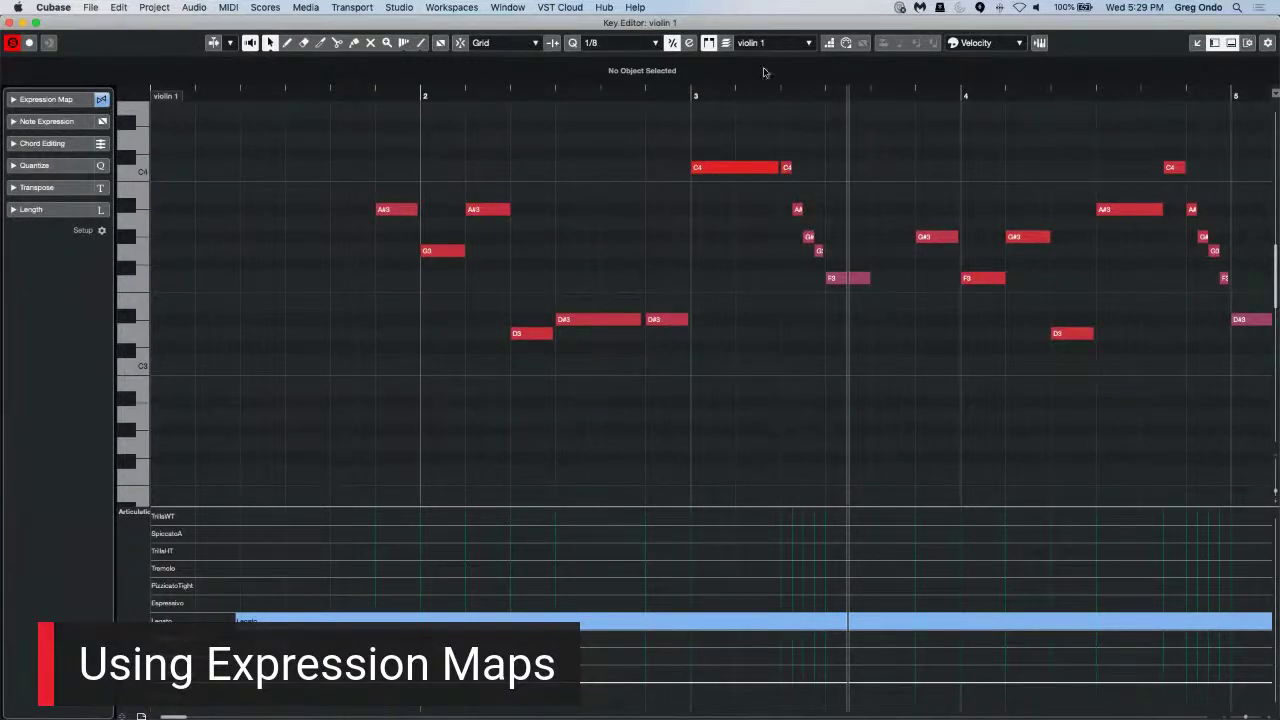
Step: Draw a SpiccatoA articulation over the fast notes in bar 3, resume Legato at the F3, and play the passage back from bar 2
{"action": "right_click", "coordinate": [777, 551]}
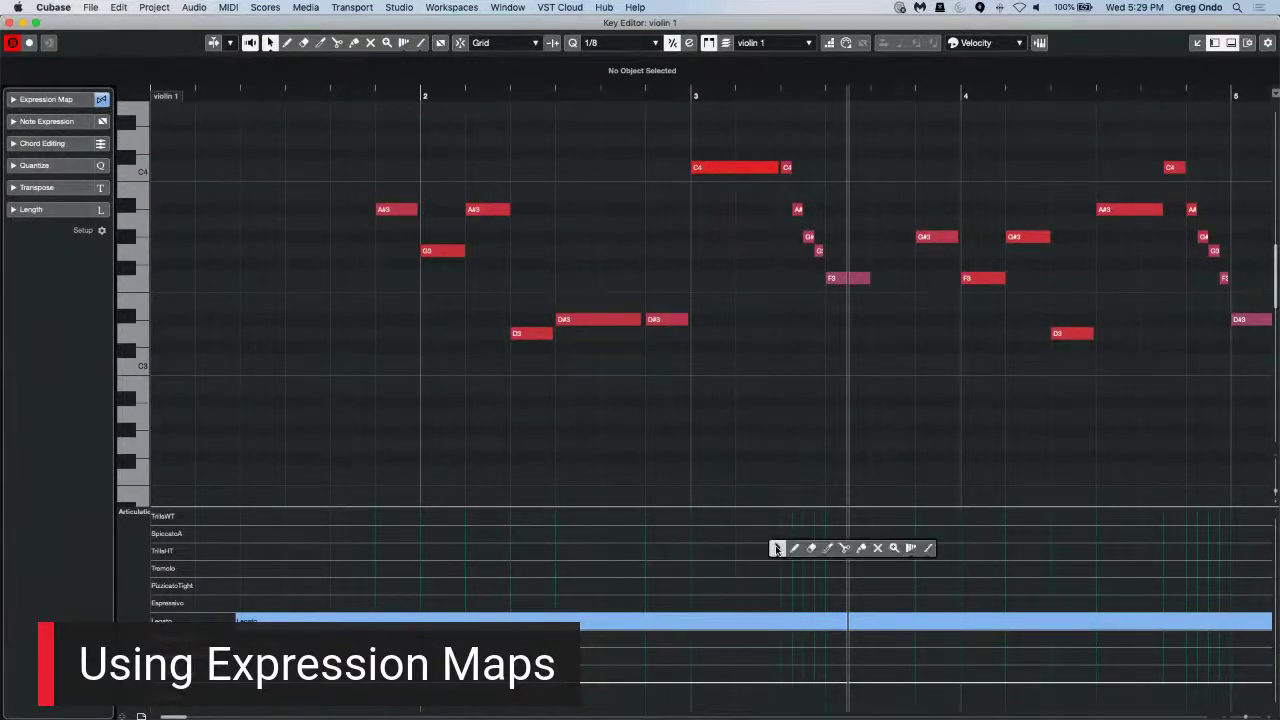
{"action": "left_click", "coordinate": [795, 549]}
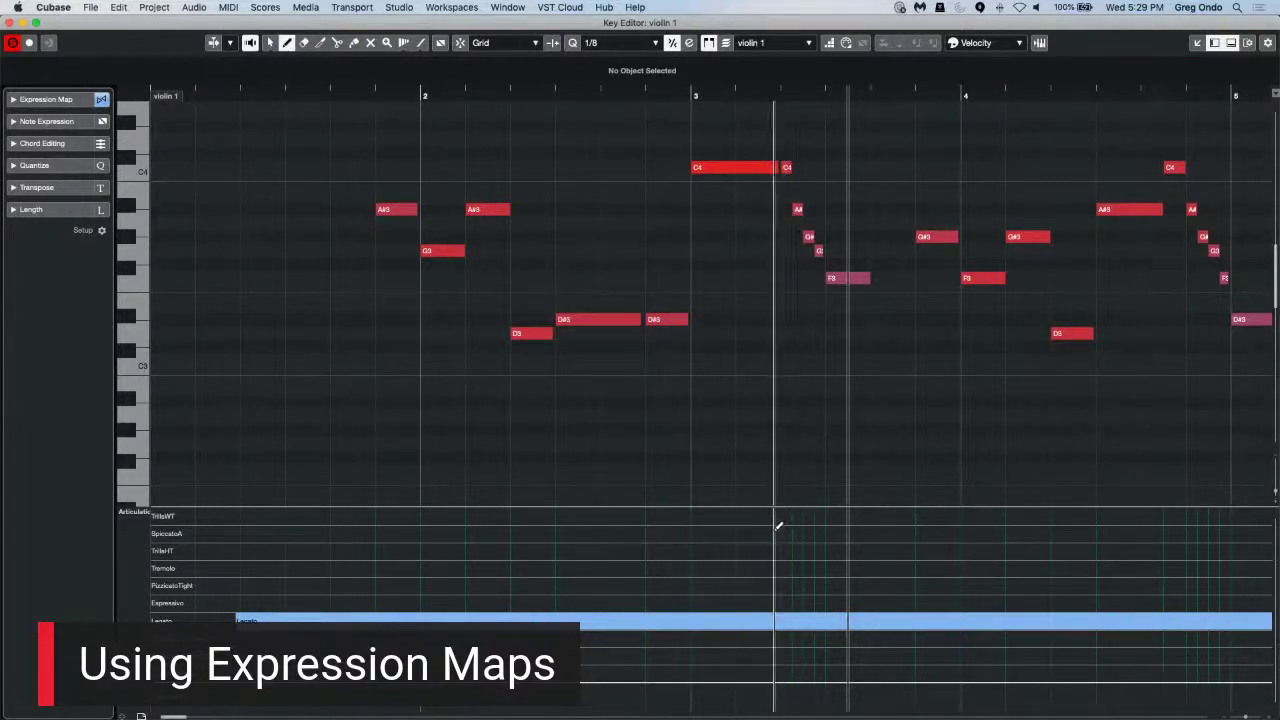
{"action": "left_click", "coordinate": [777, 529]}
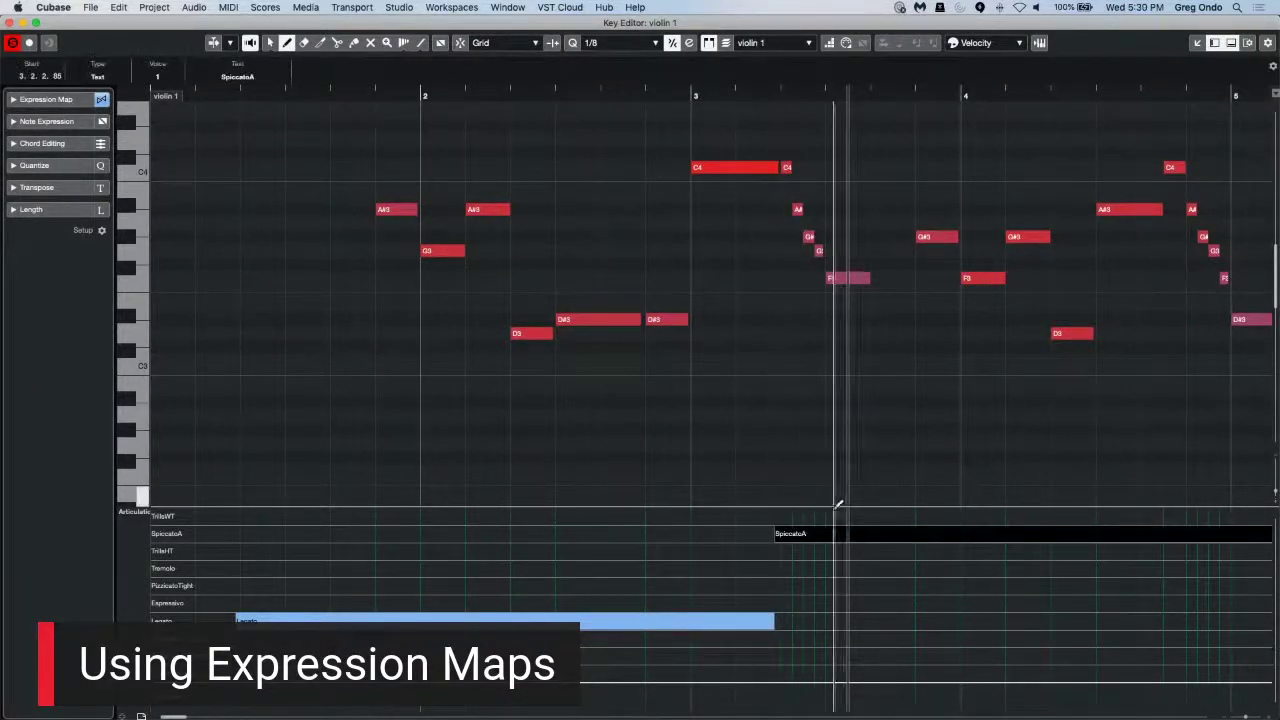
{"action": "left_click", "coordinate": [823, 621]}
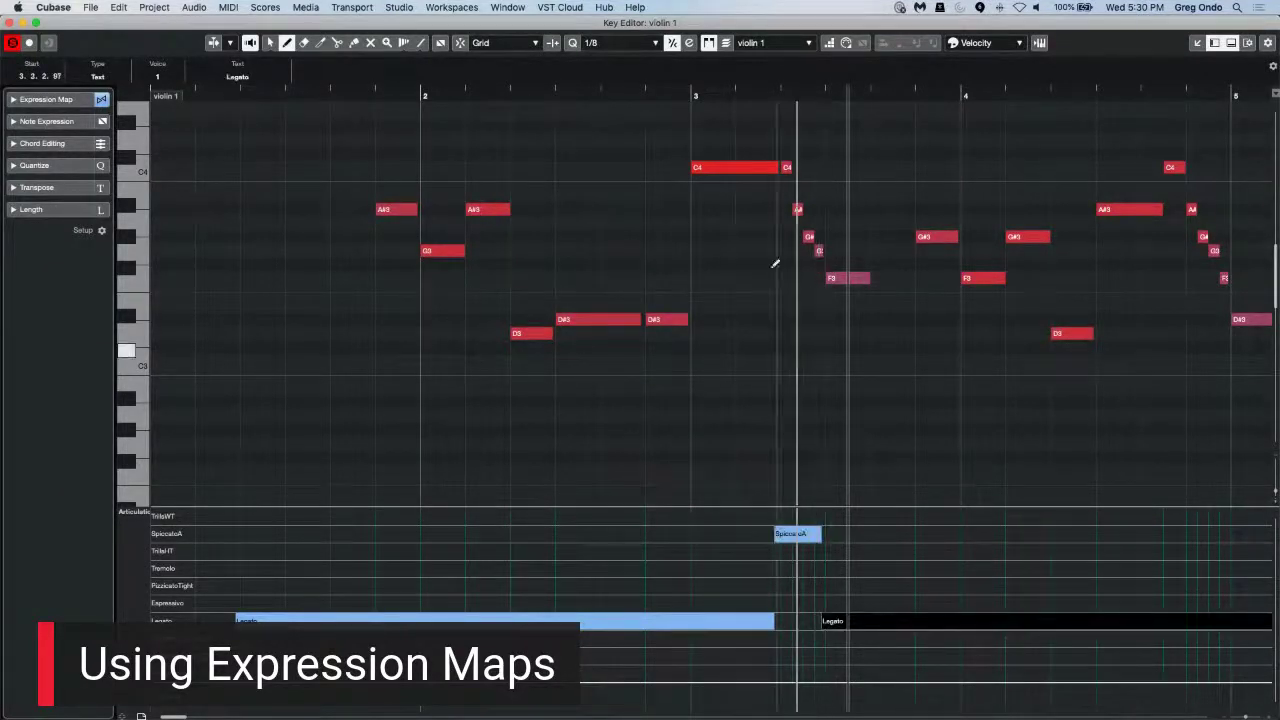
{"action": "left_click", "coordinate": [592, 92]}
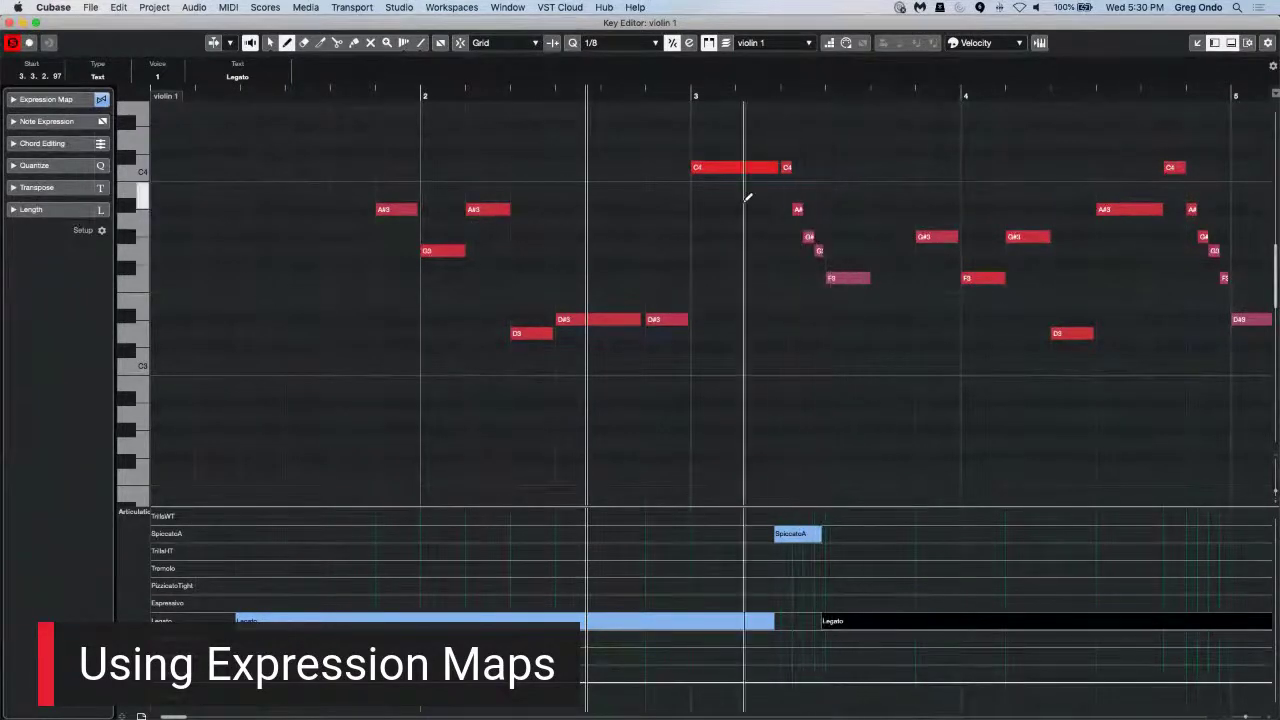
{"action": "key", "text": "space"}
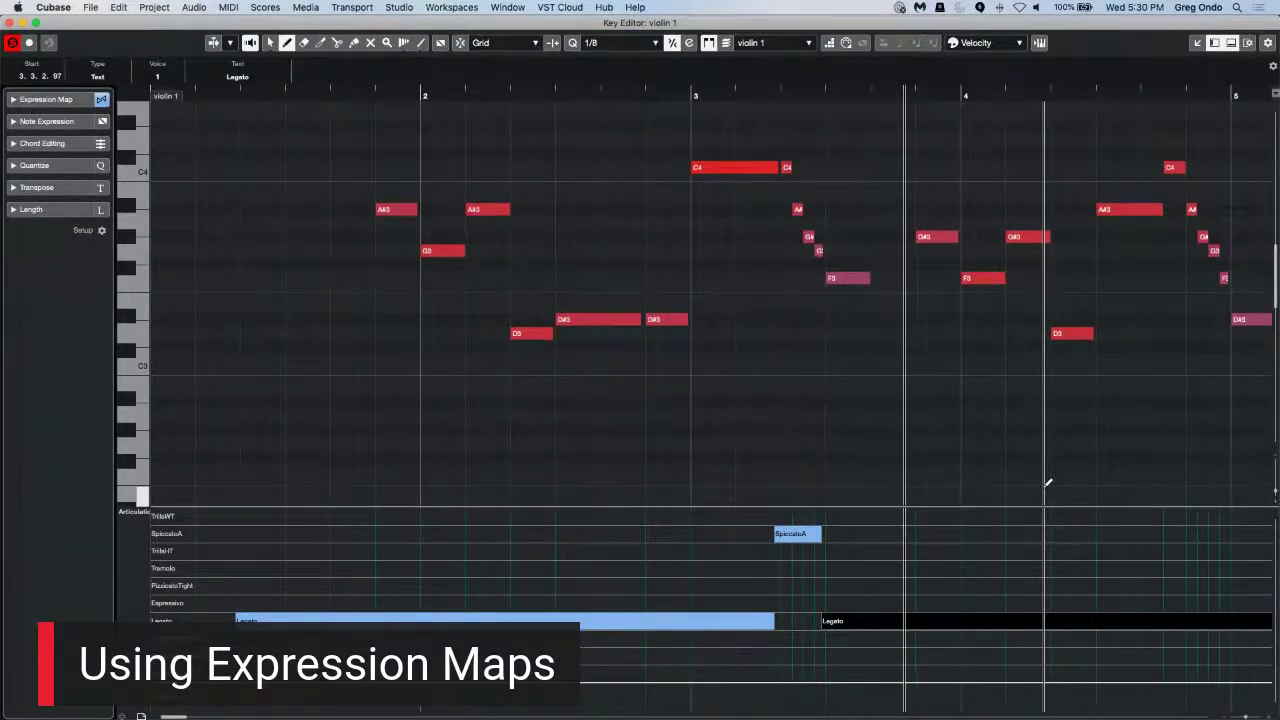
Step: Draw PizzicatoTight over the descending run at the end of bar 4, resume Legato after it, and return to the Object Selection tool
{"action": "left_click", "coordinate": [1162, 586]}
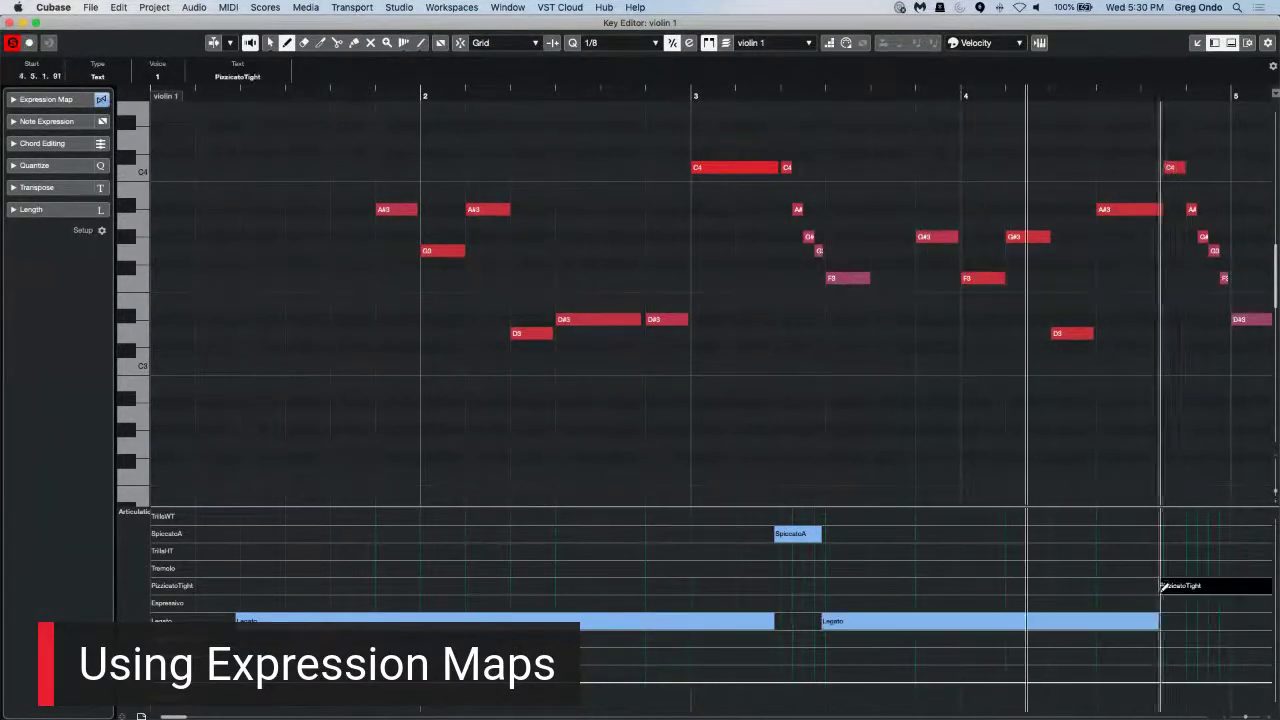
{"action": "left_click", "coordinate": [1232, 621]}
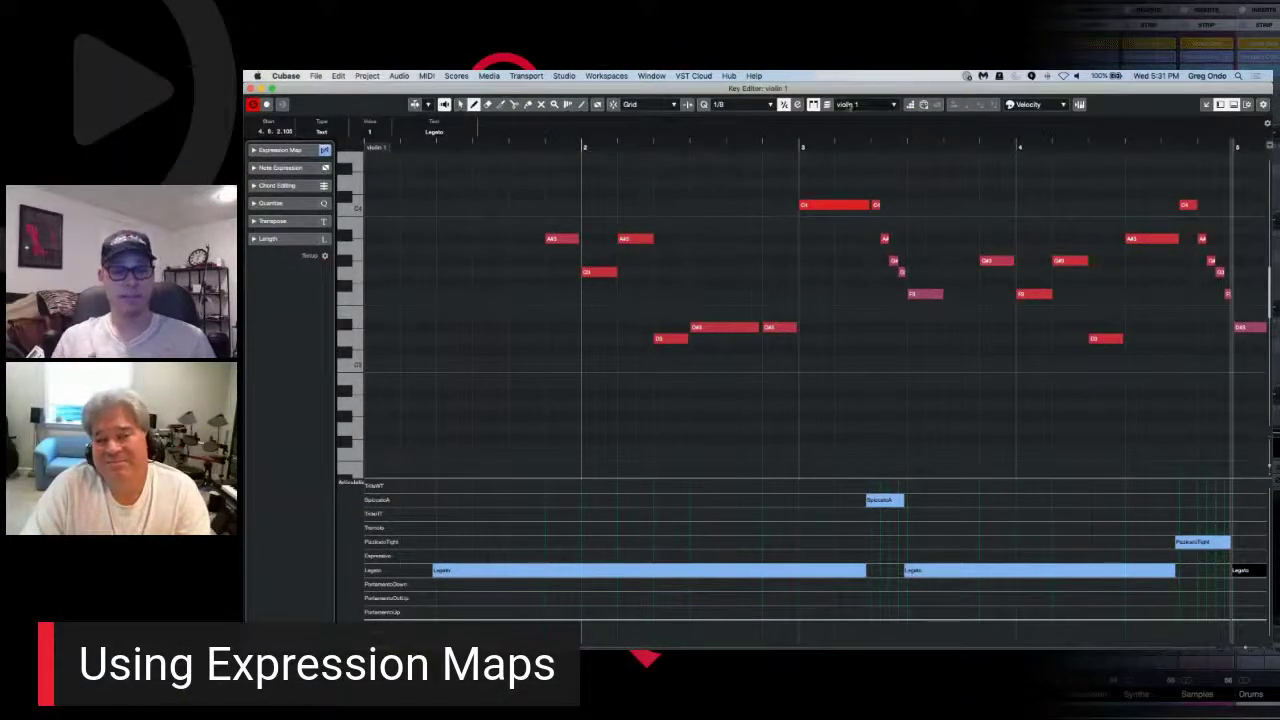
{"action": "right_click", "coordinate": [762, 227]}
{"action": "left_click", "coordinate": [762, 227]}
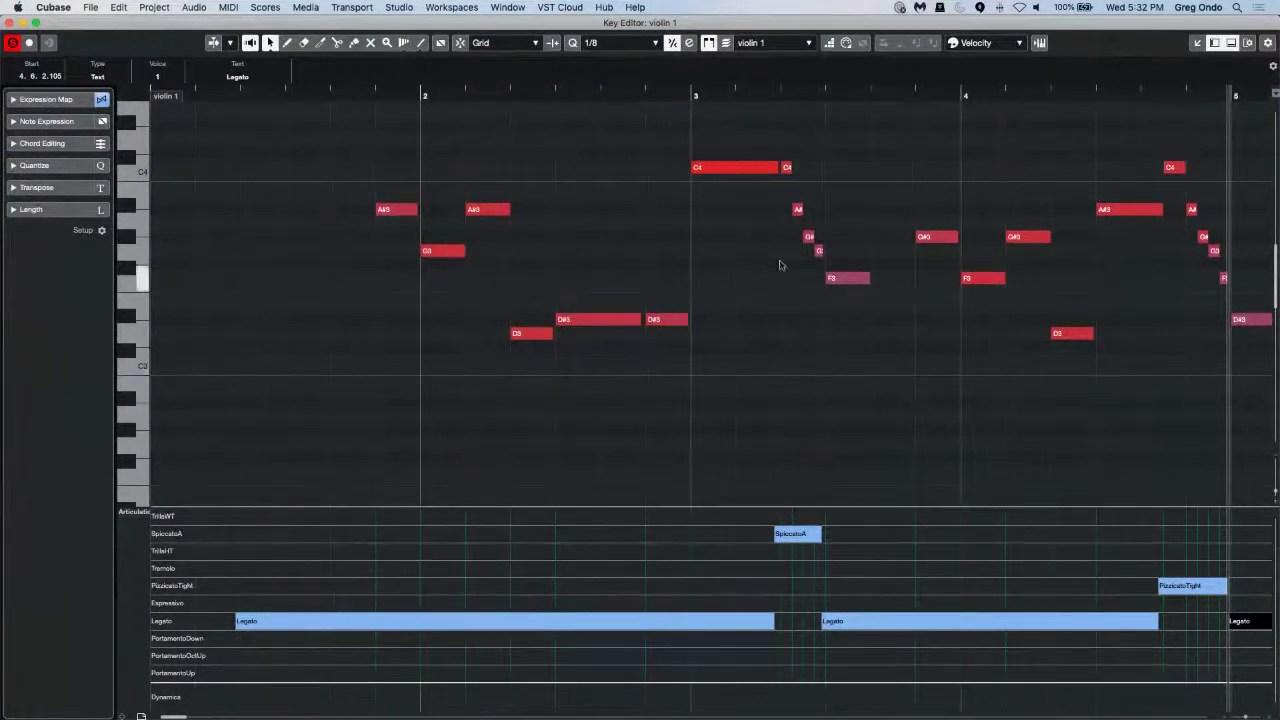
Step: Open the violin 1 part in the Score Editor
{"action": "left_click", "coordinate": [195, 8]}
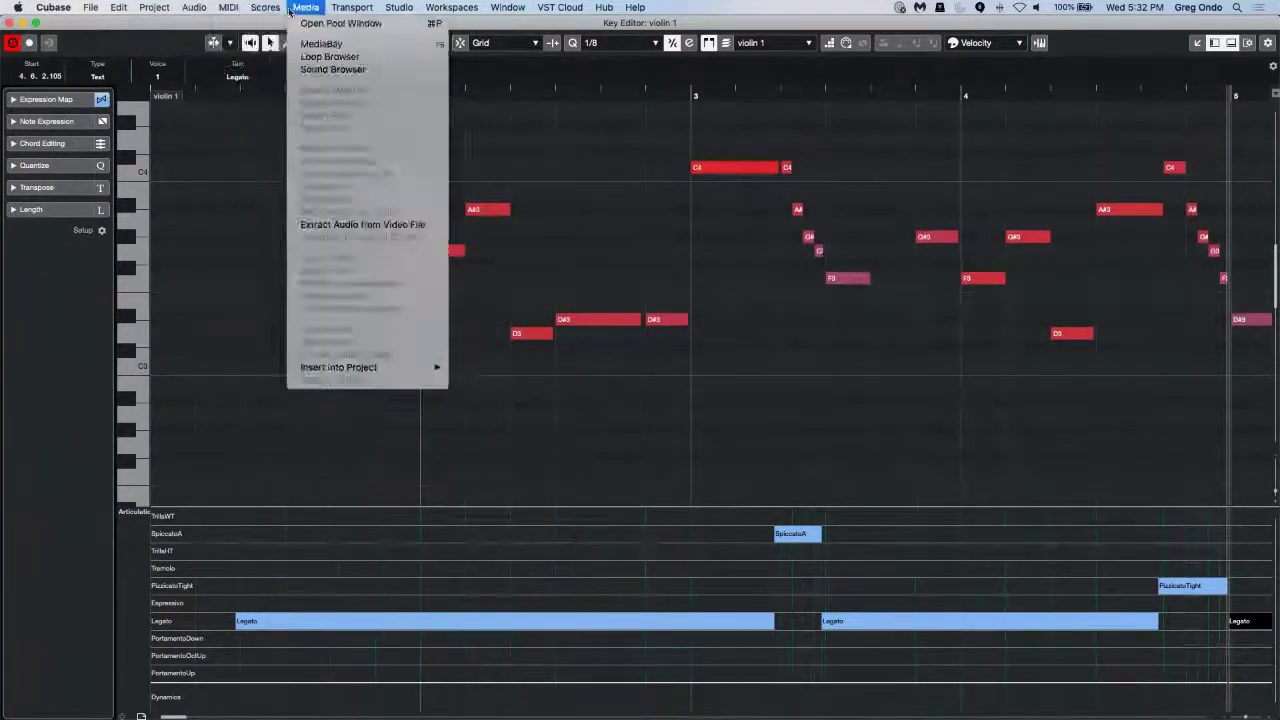
{"action": "mouse_move", "coordinate": [265, 8]}
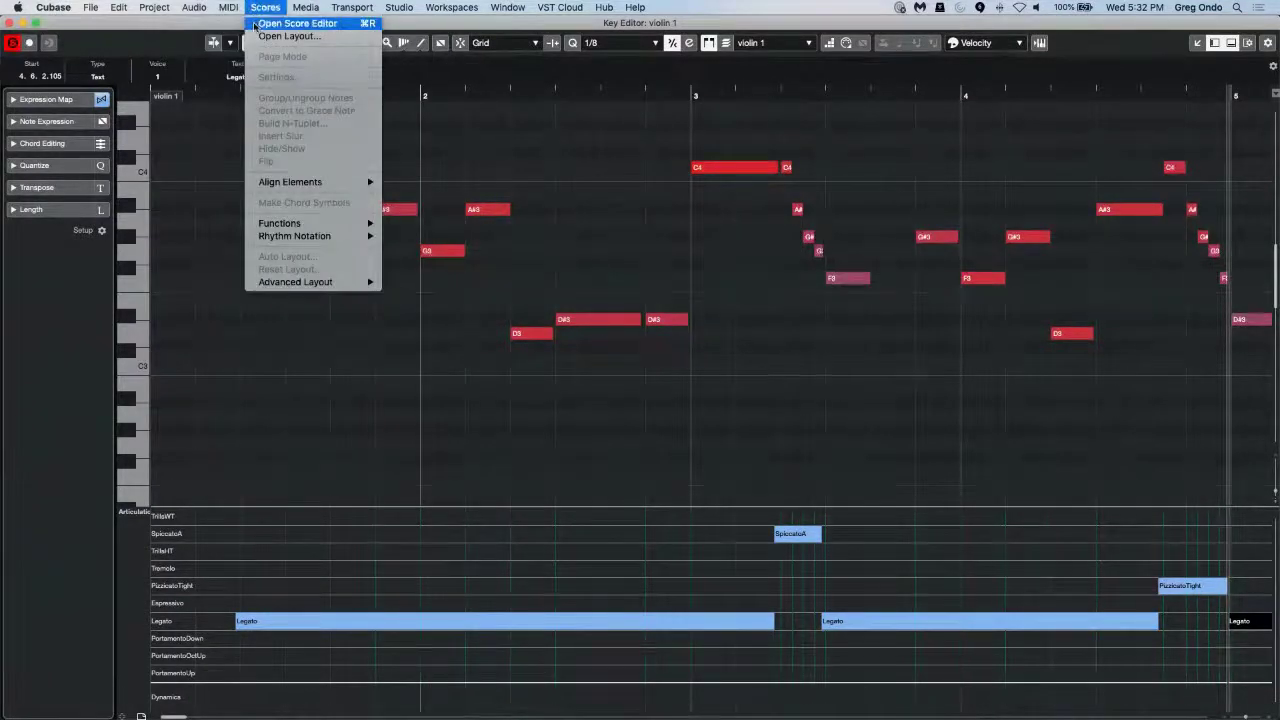
{"action": "left_click", "coordinate": [258, 24]}
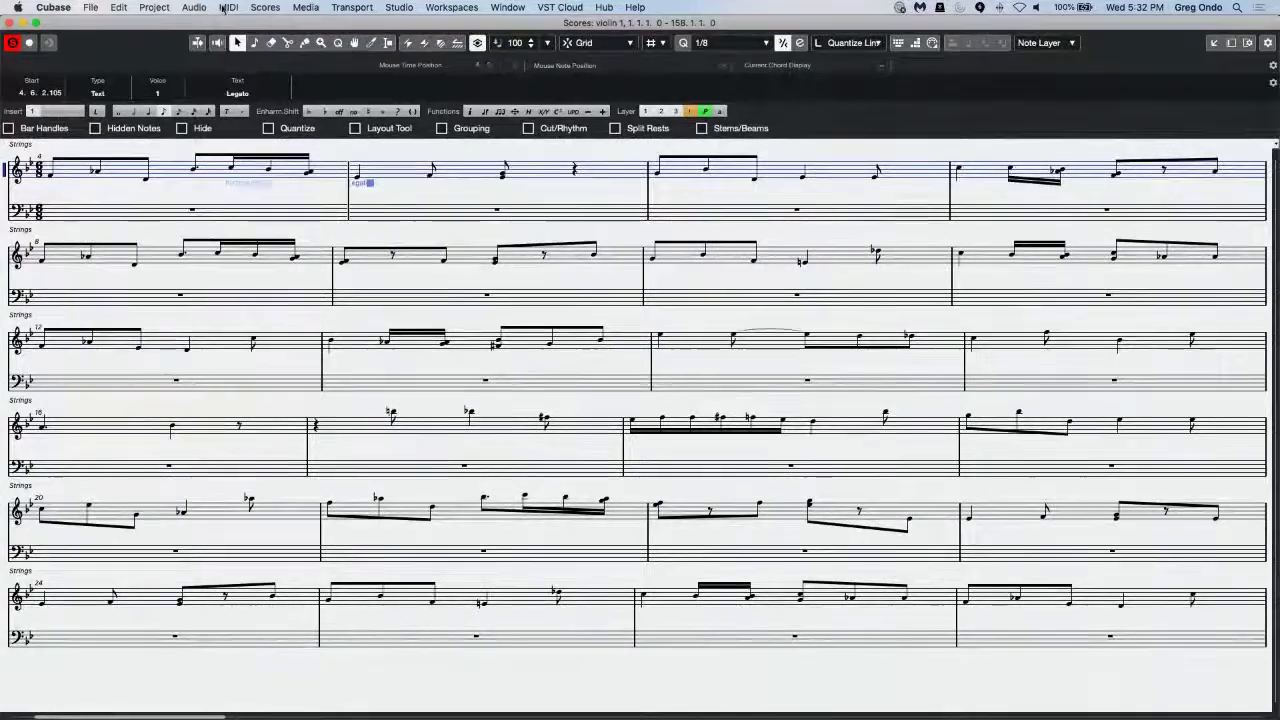
Step: Switch the violin 1 score to Page Mode and enlarge the first systems so the articulation names are readable
{"action": "left_click", "coordinate": [265, 8]}
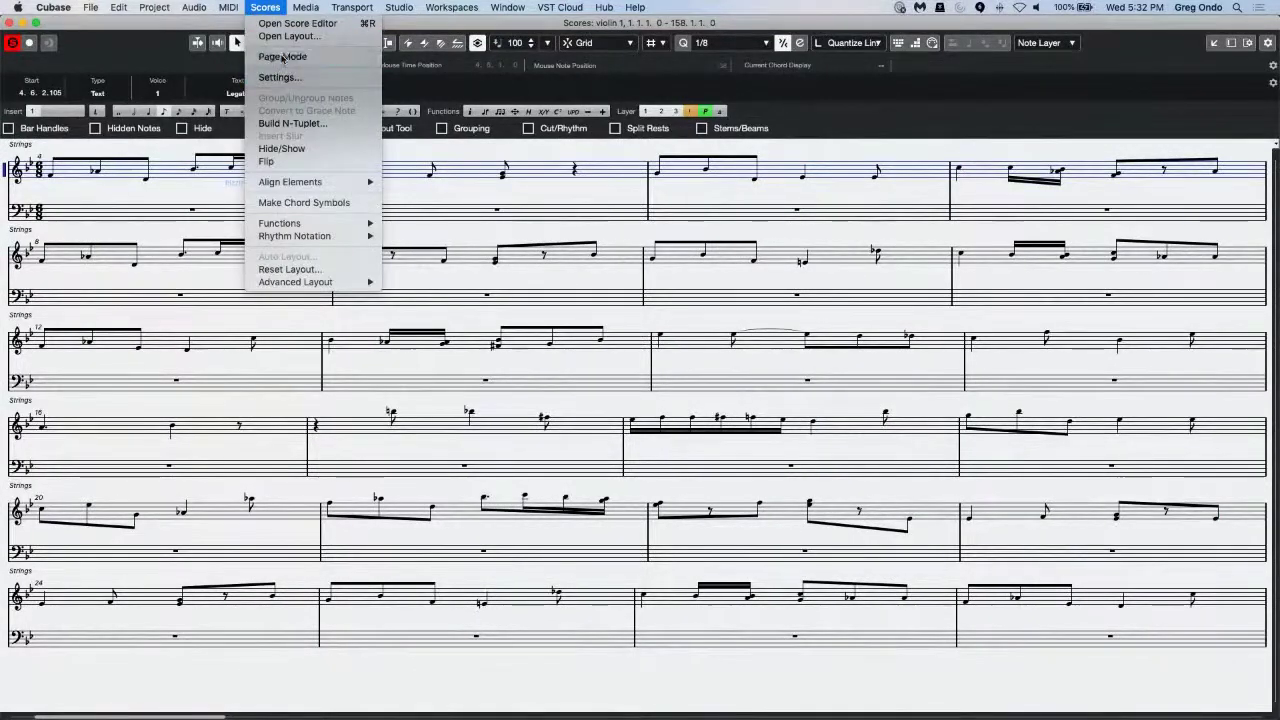
{"action": "left_click", "coordinate": [282, 57]}
{"action": "left_click", "coordinate": [481, 283]}
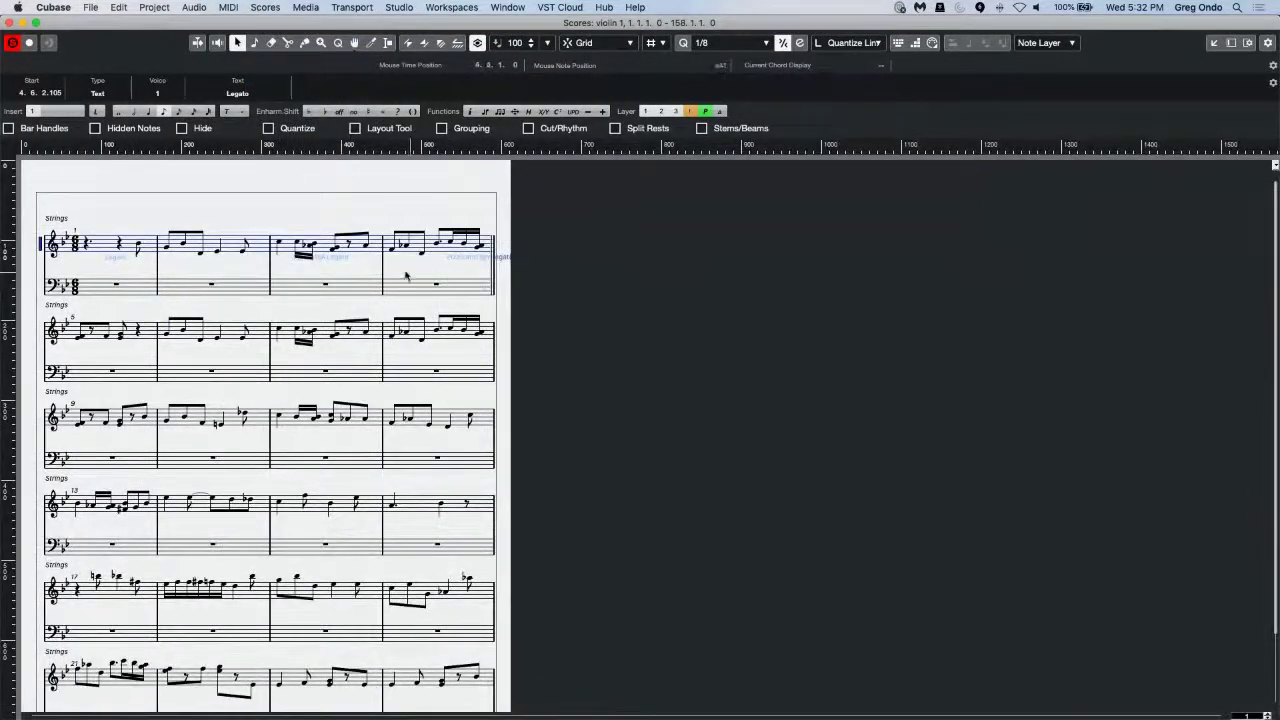
{"action": "key", "text": "g"}
{"action": "key", "text": "h"}
{"action": "key", "text": "h"}
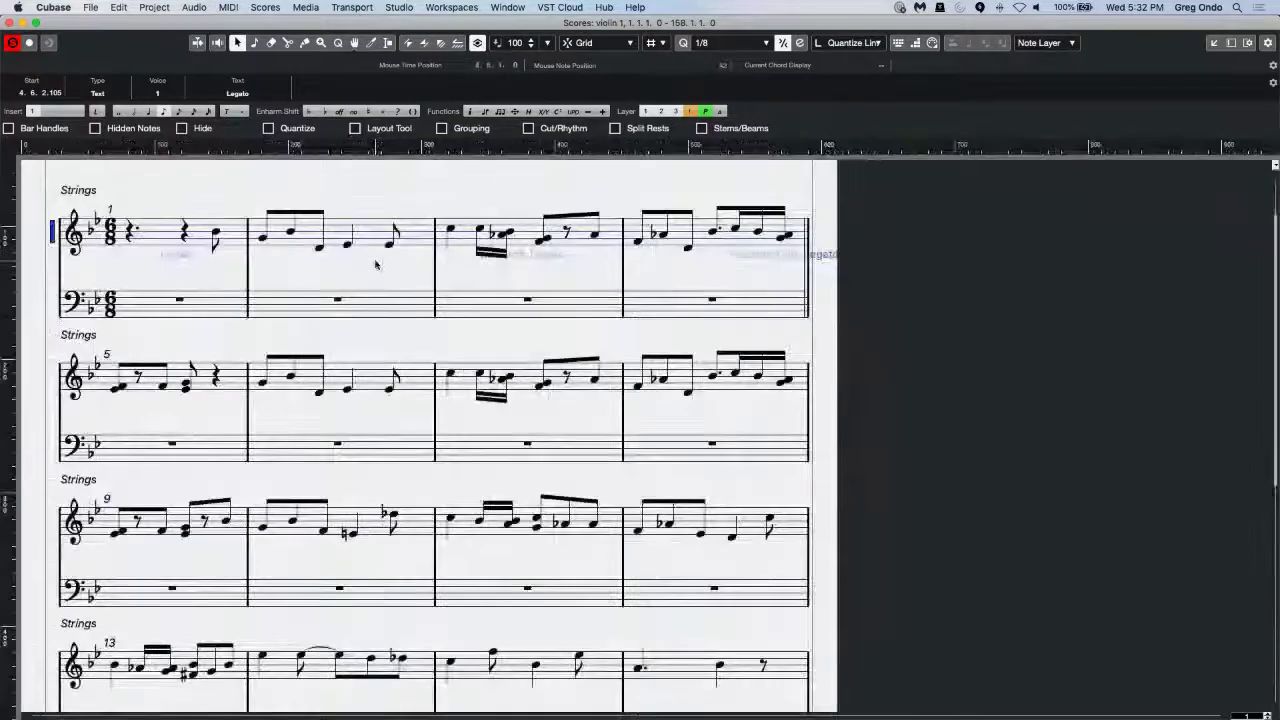
{"action": "key", "text": "h"}
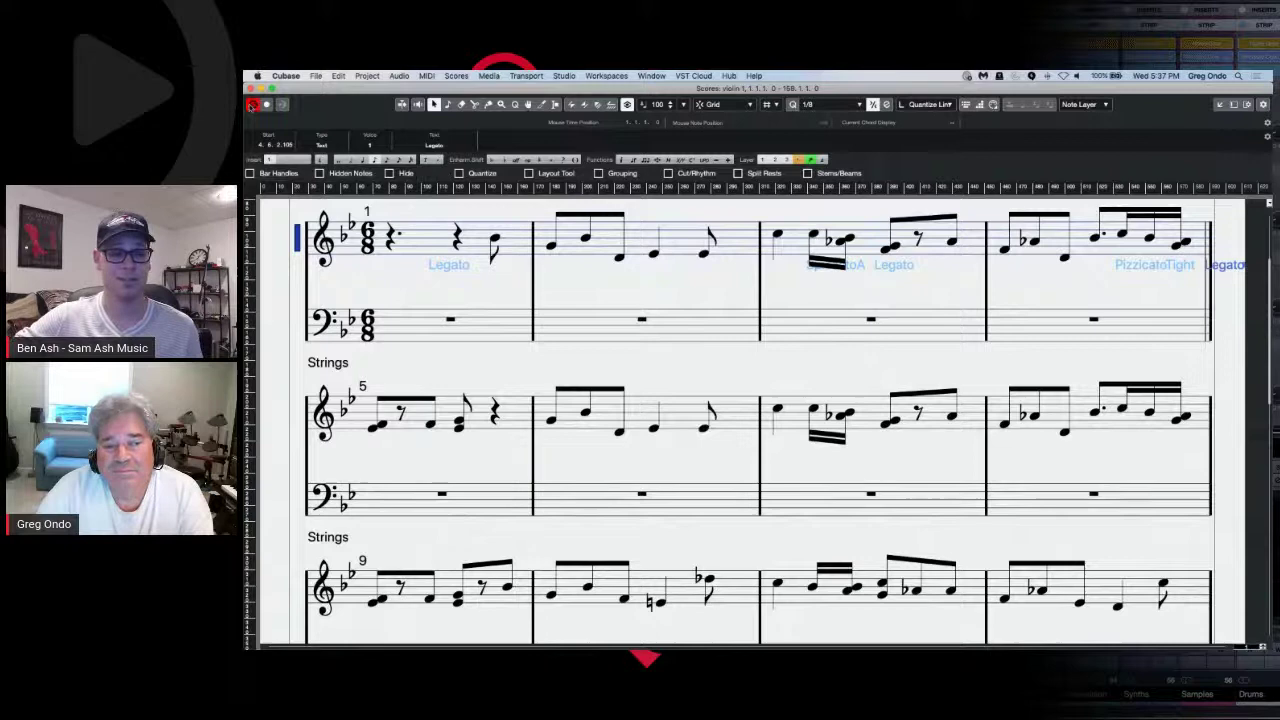
Step: Close the Score Editor and Key Editor windows, switch to the open "Export Video" project and activate it
{"action": "left_click", "coordinate": [250, 88]}
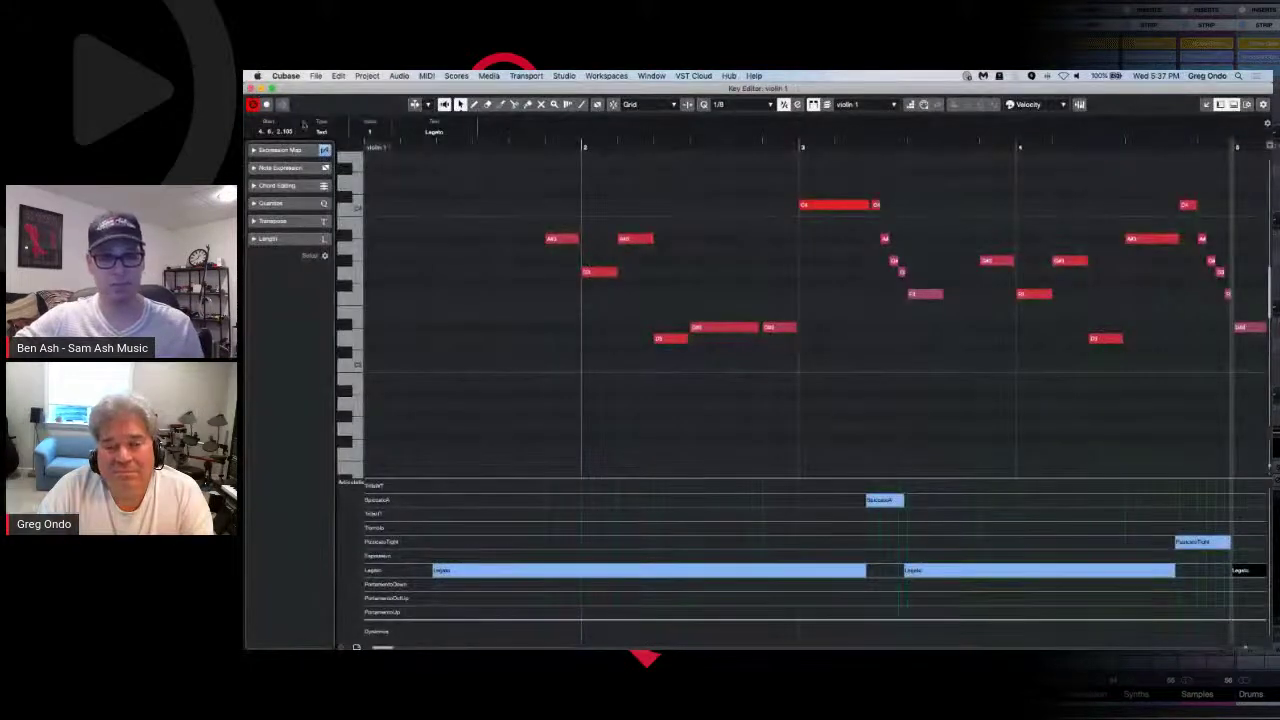
{"action": "left_click", "coordinate": [250, 88]}
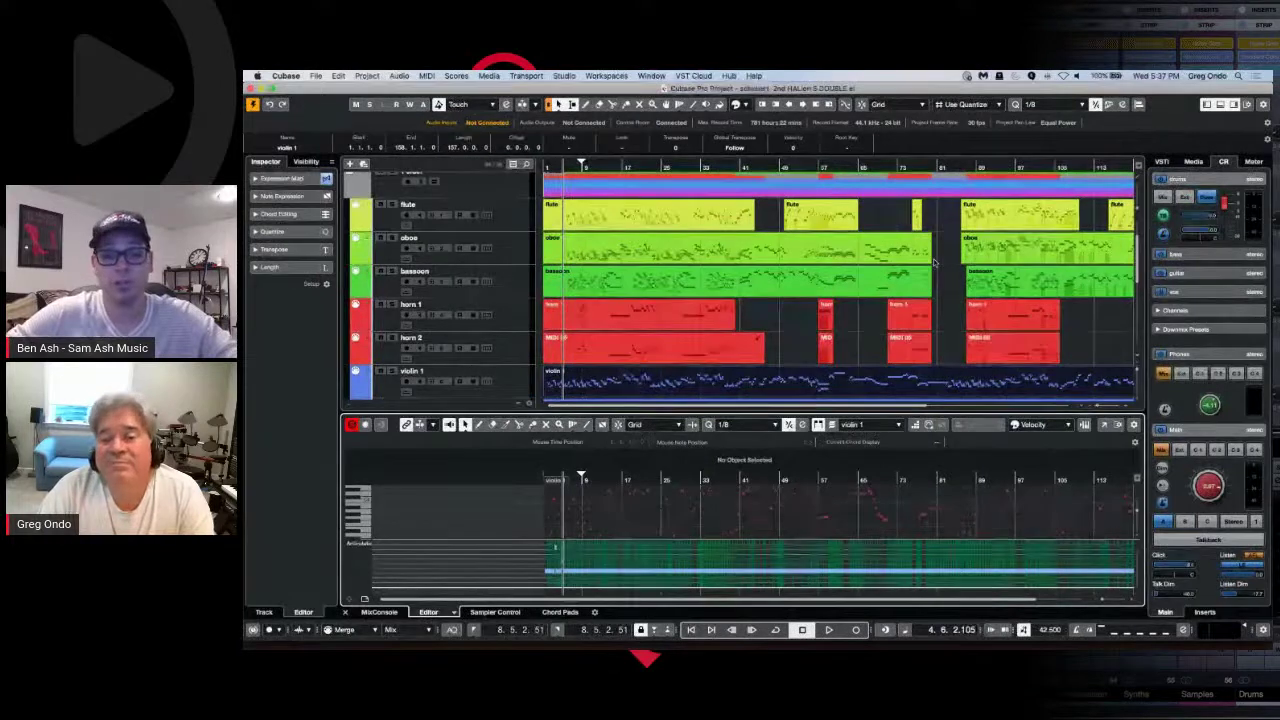
{"action": "left_click", "coordinate": [664, 78]}
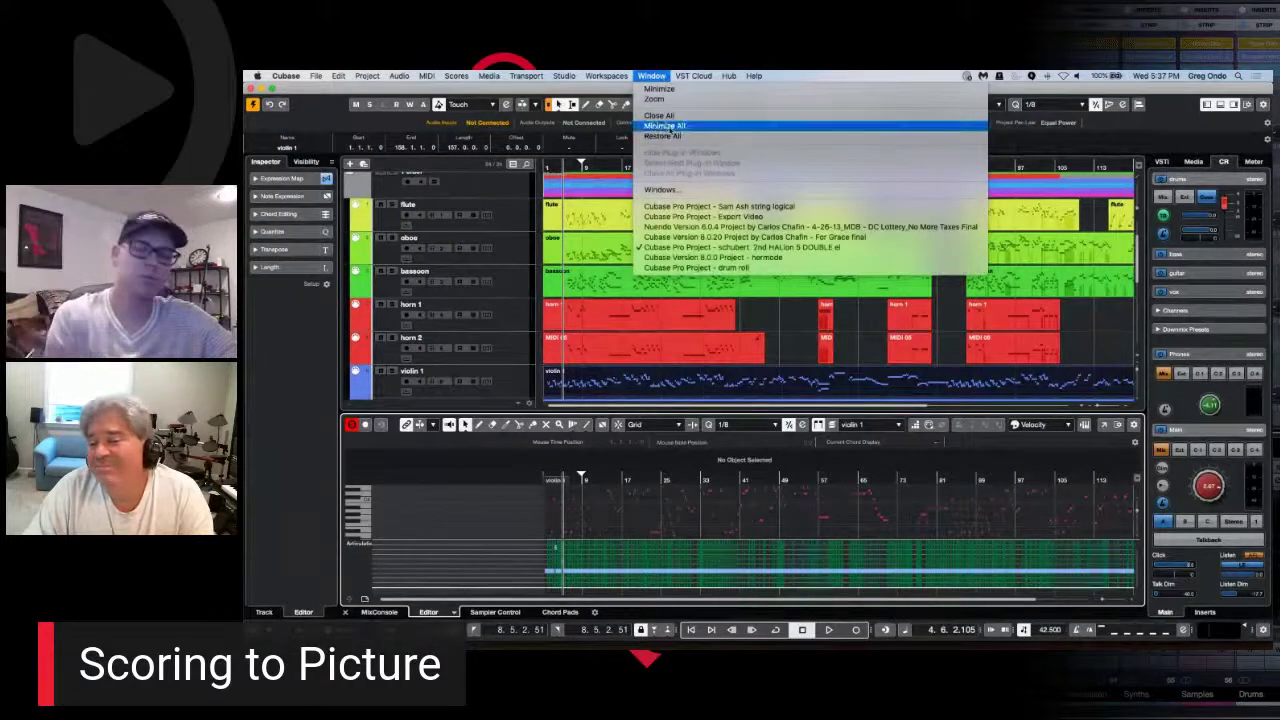
{"action": "left_click", "coordinate": [682, 215]}
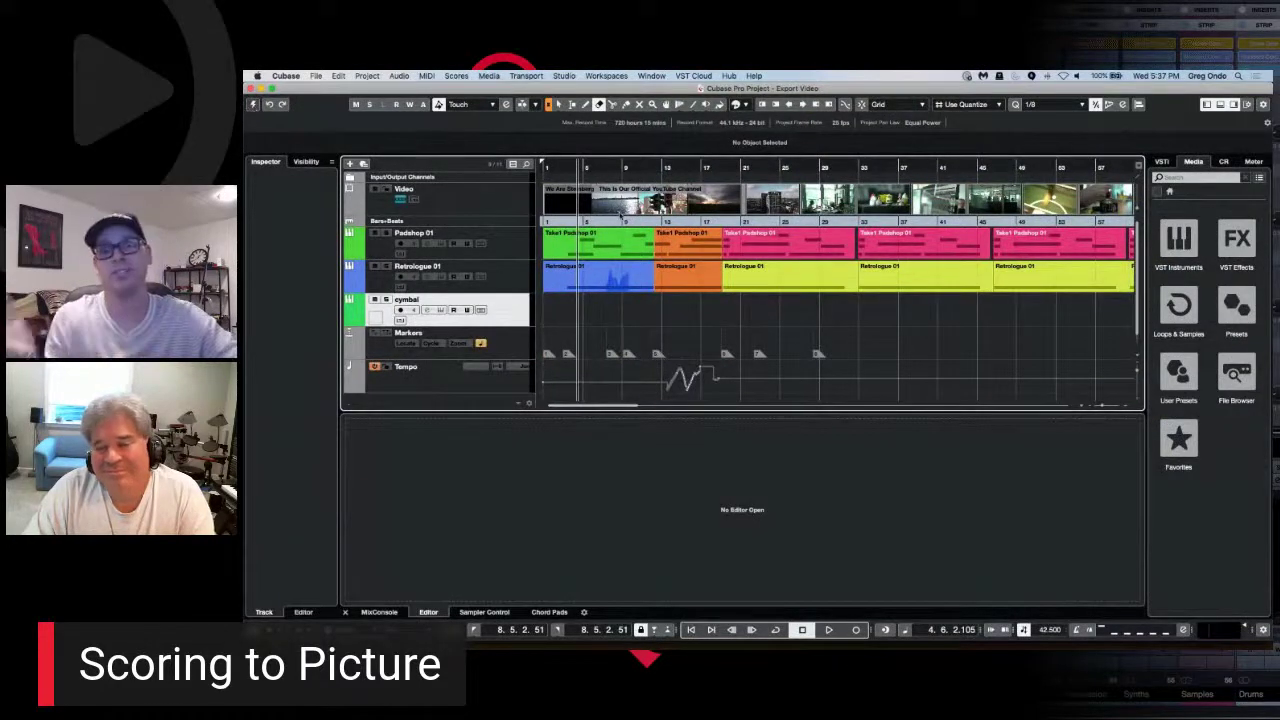
{"action": "left_click", "coordinate": [253, 104]}
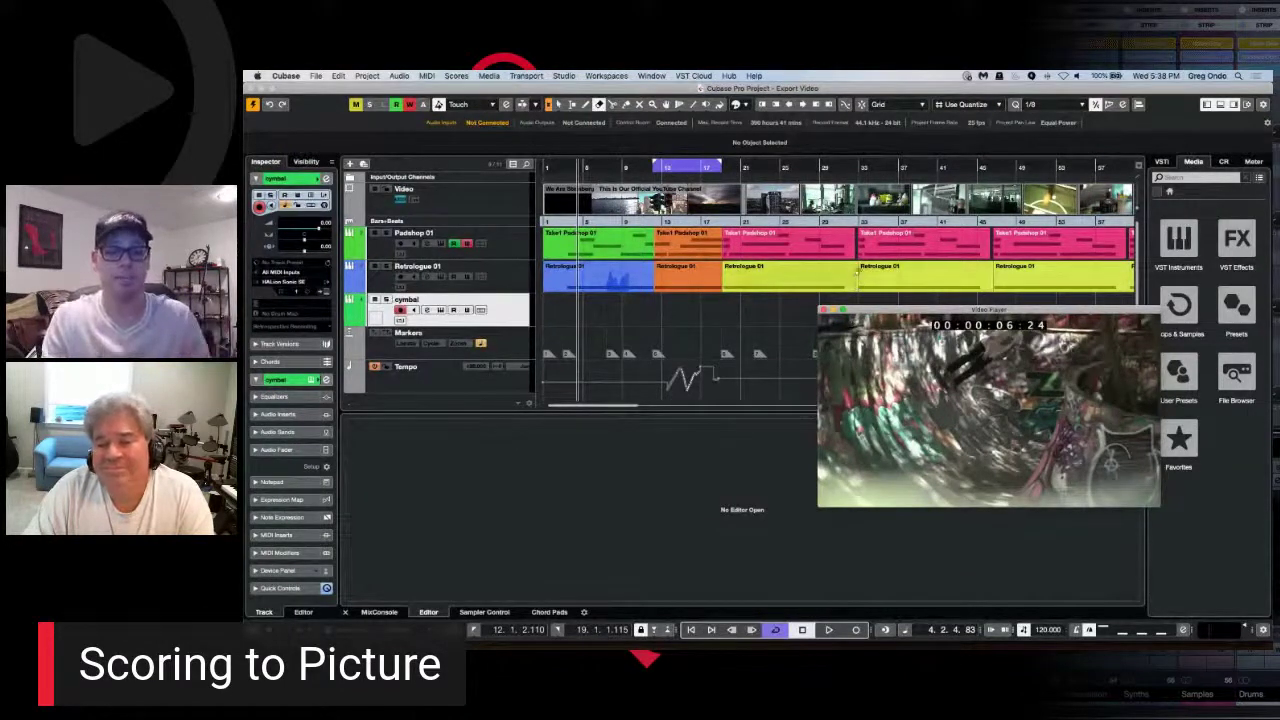
Step: Move the project cursor to bar 10 to show that video frame, and display the MixConsole below the tracks
{"action": "left_click_drag", "start_coordinate": [619, 160], "coordinate": [626, 134]}
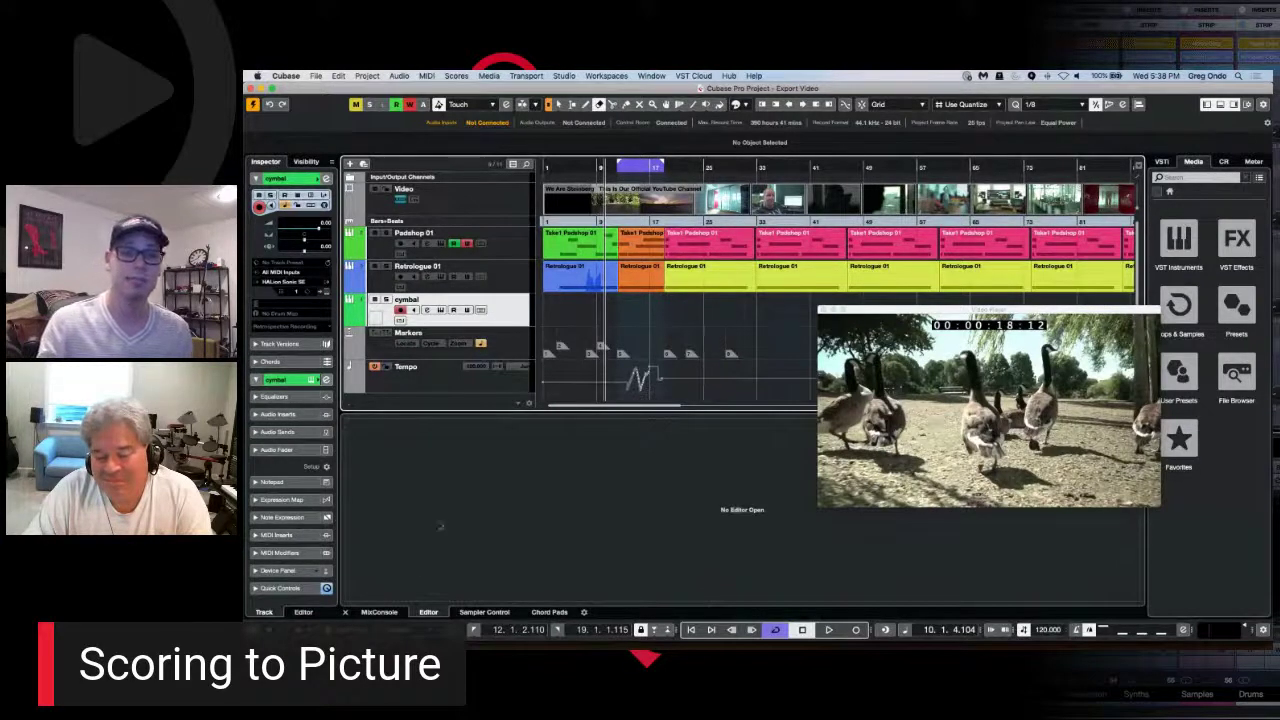
{"action": "left_click", "coordinate": [380, 612]}
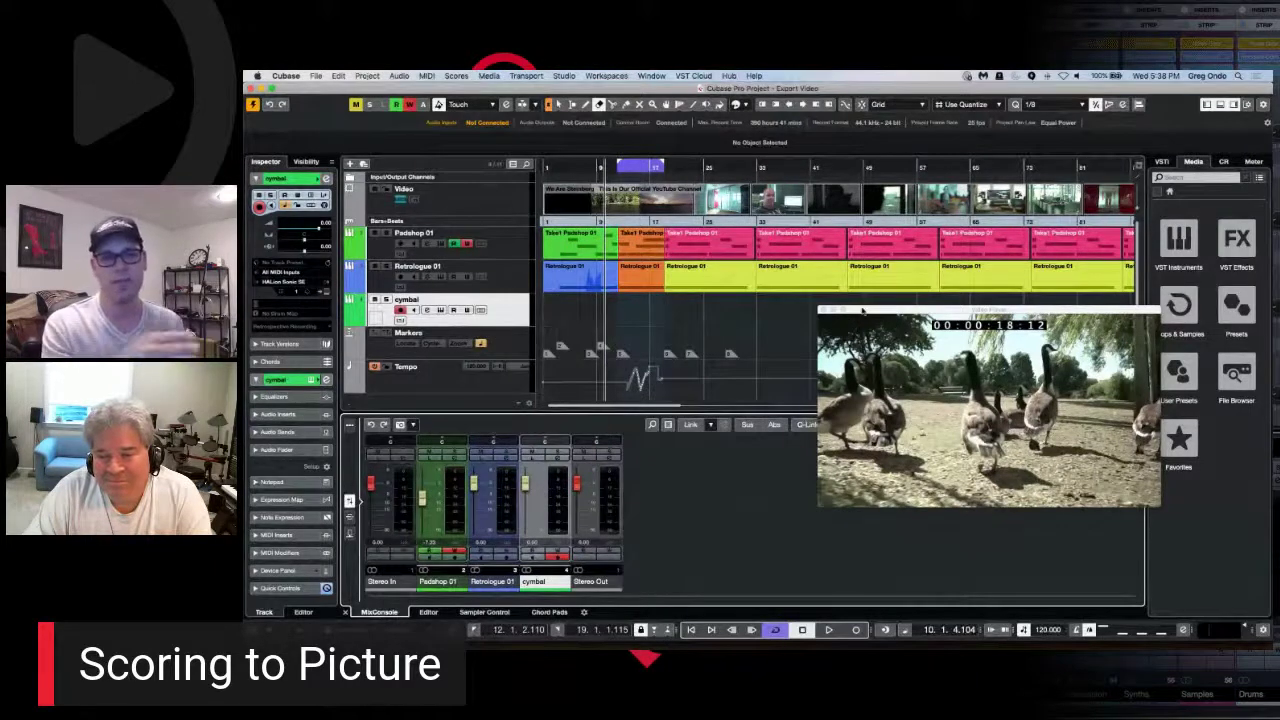
Step: Move the Video Player window away from the media browser, select the Video track and scrub the video to about bar 38
{"action": "left_click_drag", "start_coordinate": [866, 314], "coordinate": [828, 336]}
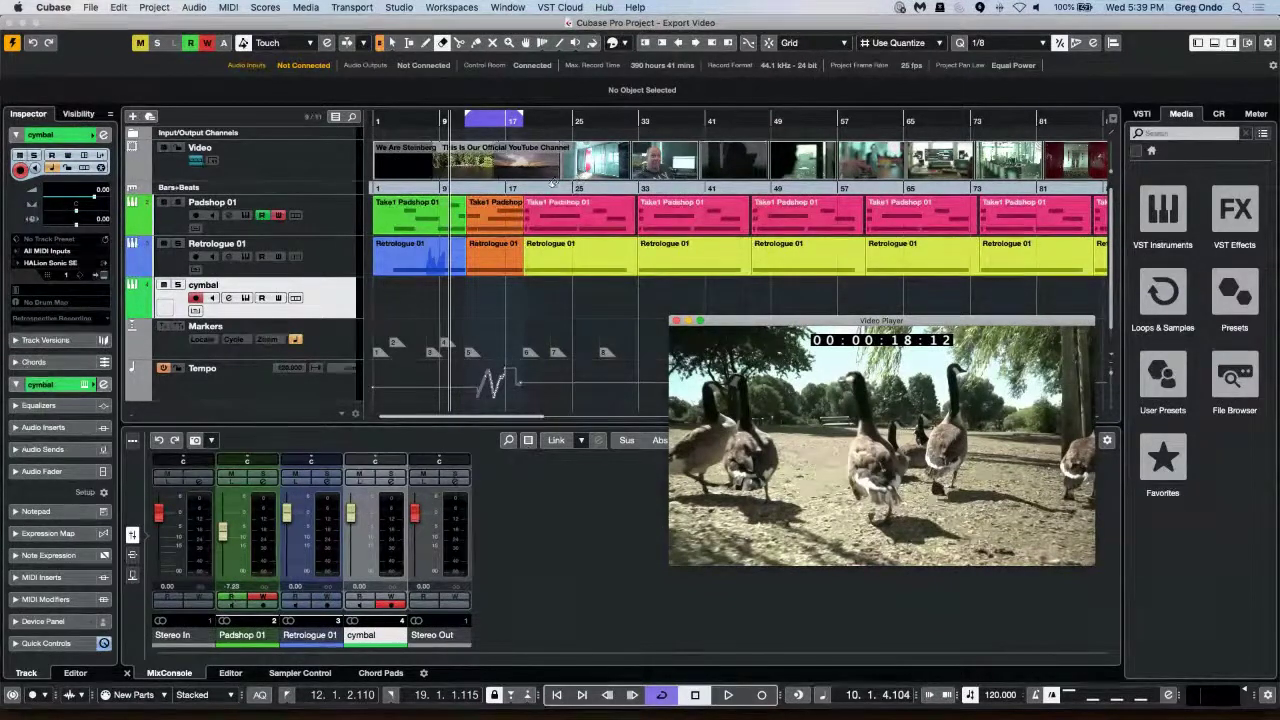
{"action": "left_click", "coordinate": [286, 166]}
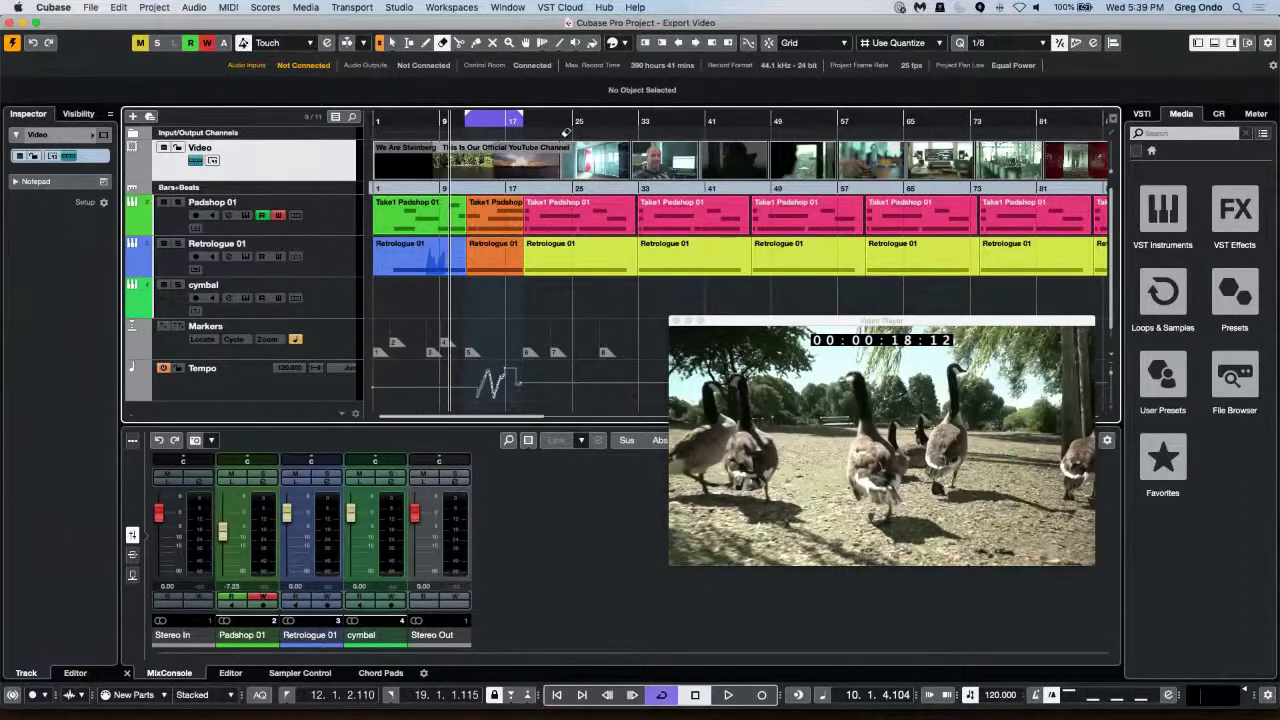
{"action": "left_click_drag", "start_coordinate": [560, 123], "coordinate": [680, 126]}
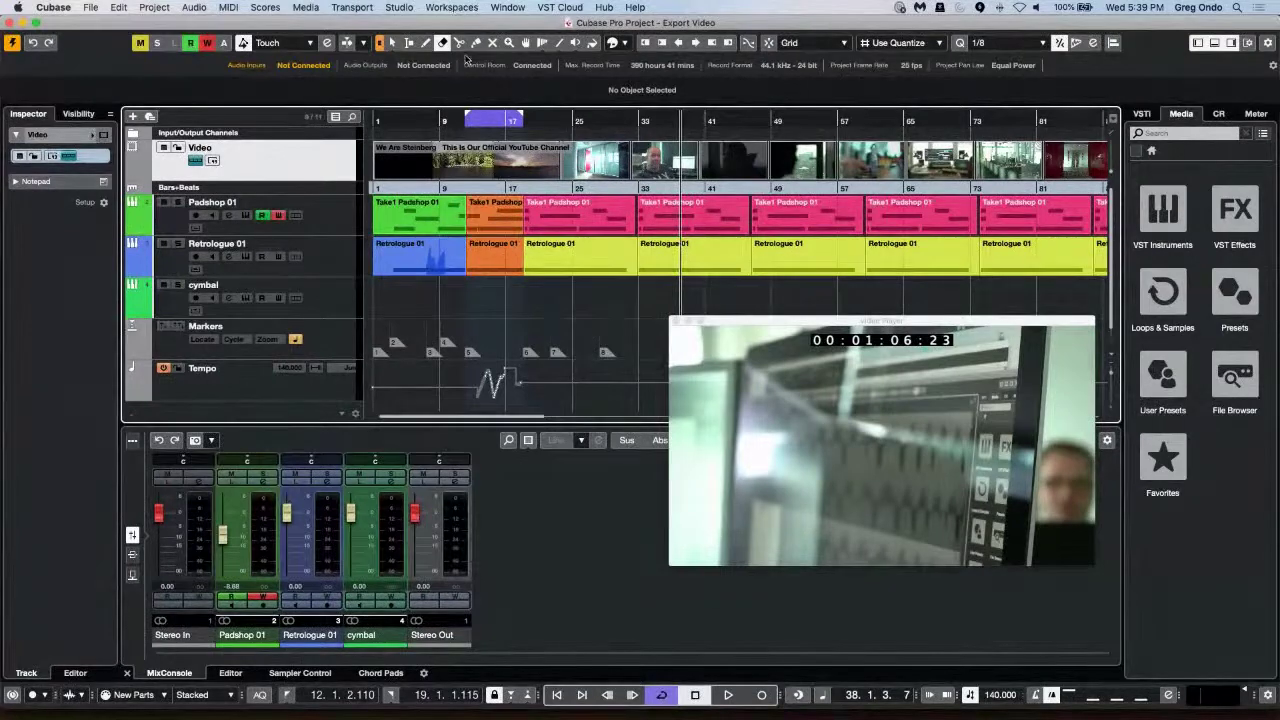
Step: Check the Use Video Follows Edit Mode setting, and select the Padshop 01 part near bar 33 with the Object Selection tool
{"action": "left_click", "coordinate": [399, 7]}
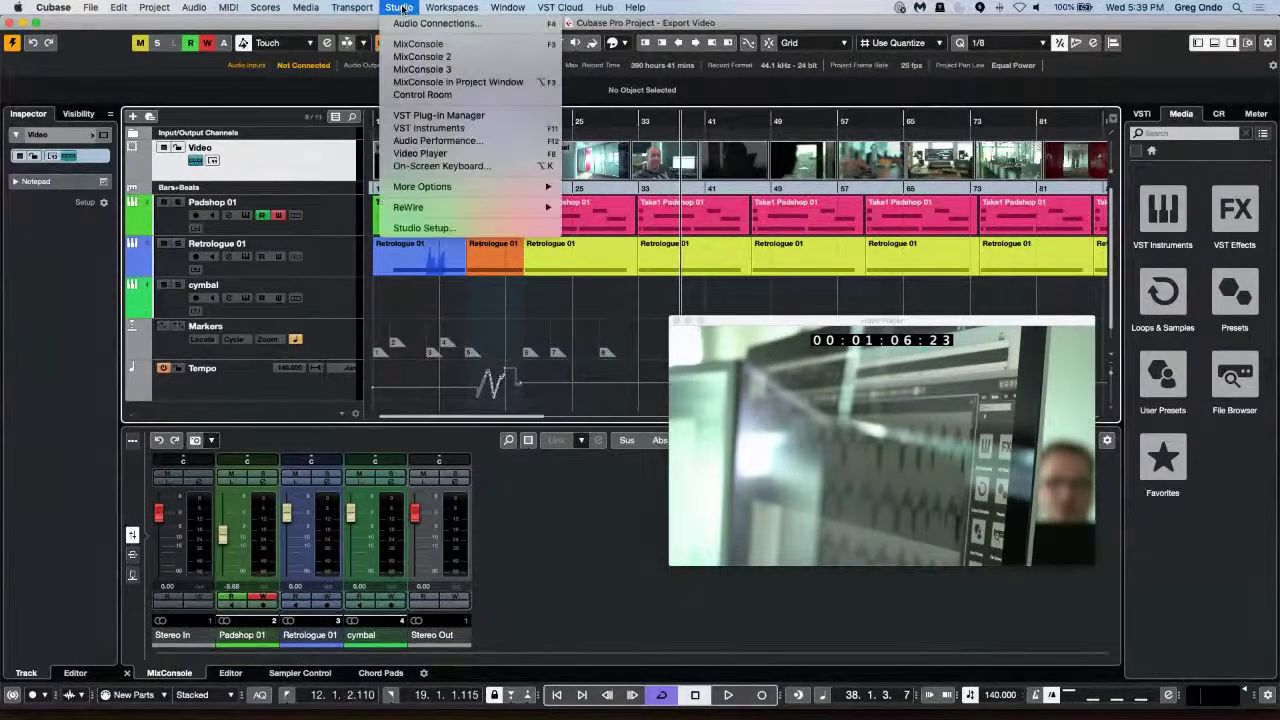
{"action": "mouse_move", "coordinate": [352, 7]}
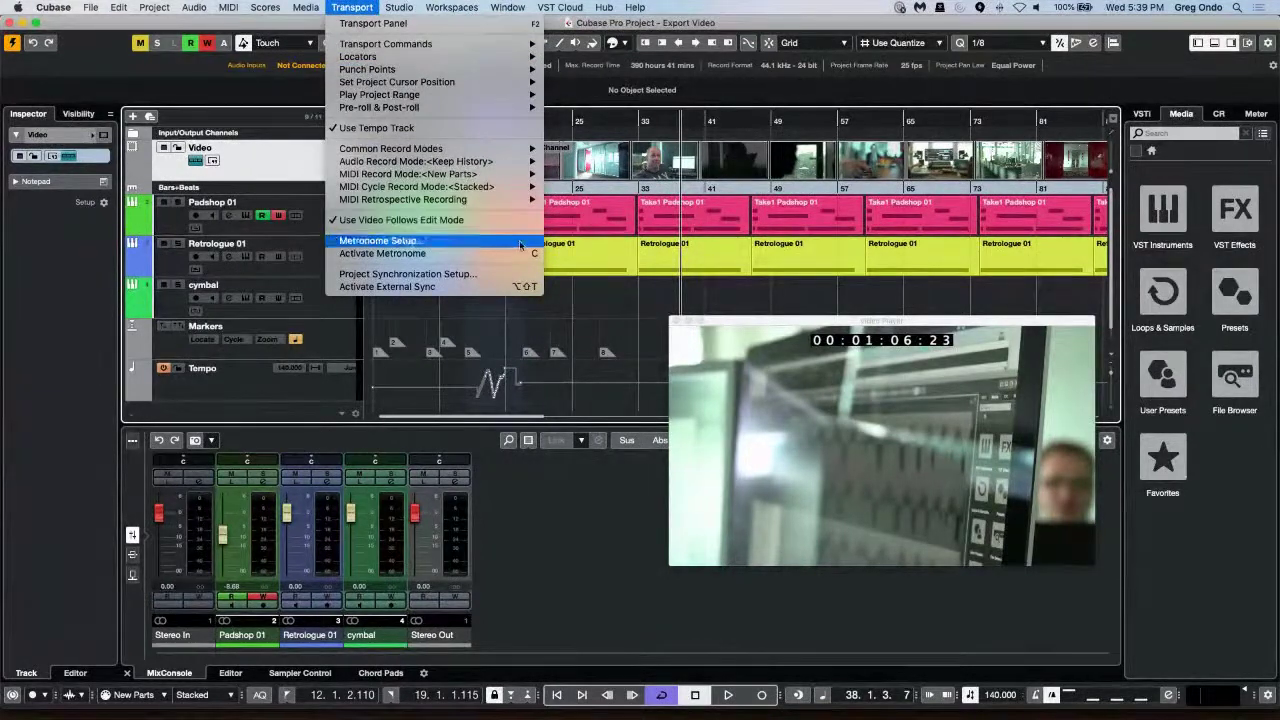
{"action": "left_click", "coordinate": [674, 276]}
{"action": "right_click", "coordinate": [673, 225]}
{"action": "left_click", "coordinate": [673, 225]}
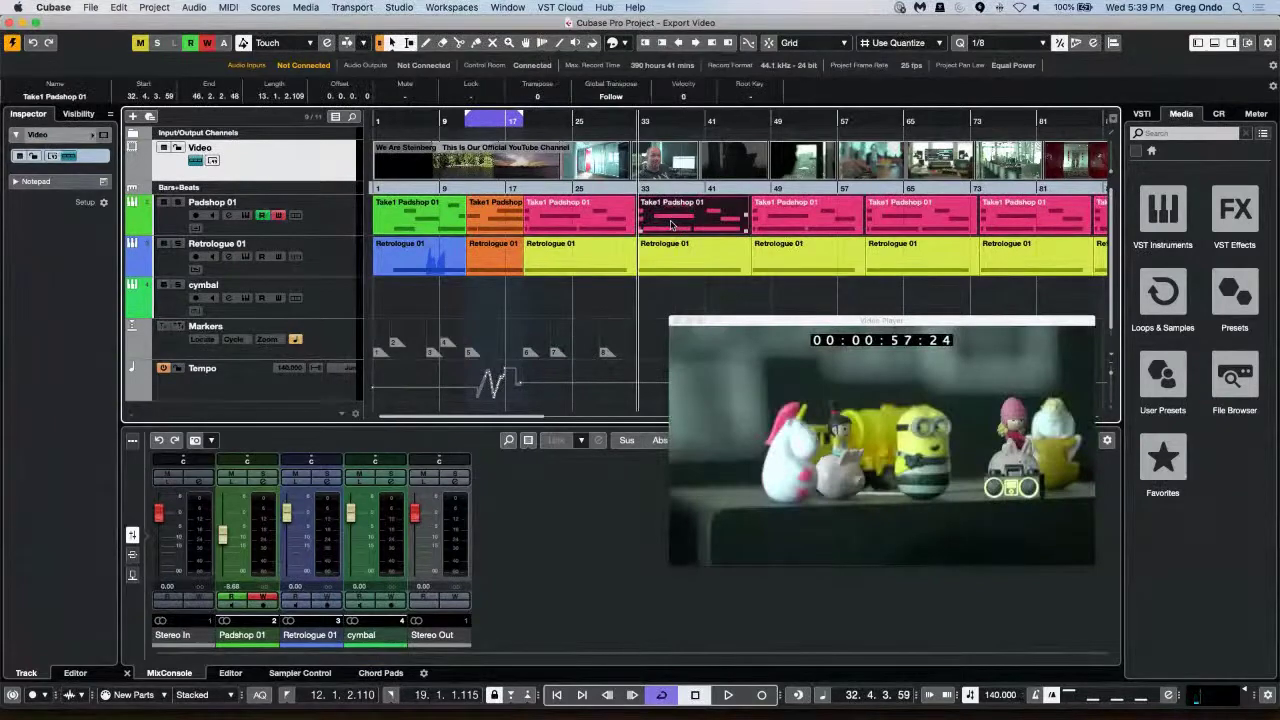
Step: Open the selected Padshop 01 part in the lower-zone Key Editor and move the Video Player window clear of its notes
{"action": "double_click", "coordinate": [673, 225]}
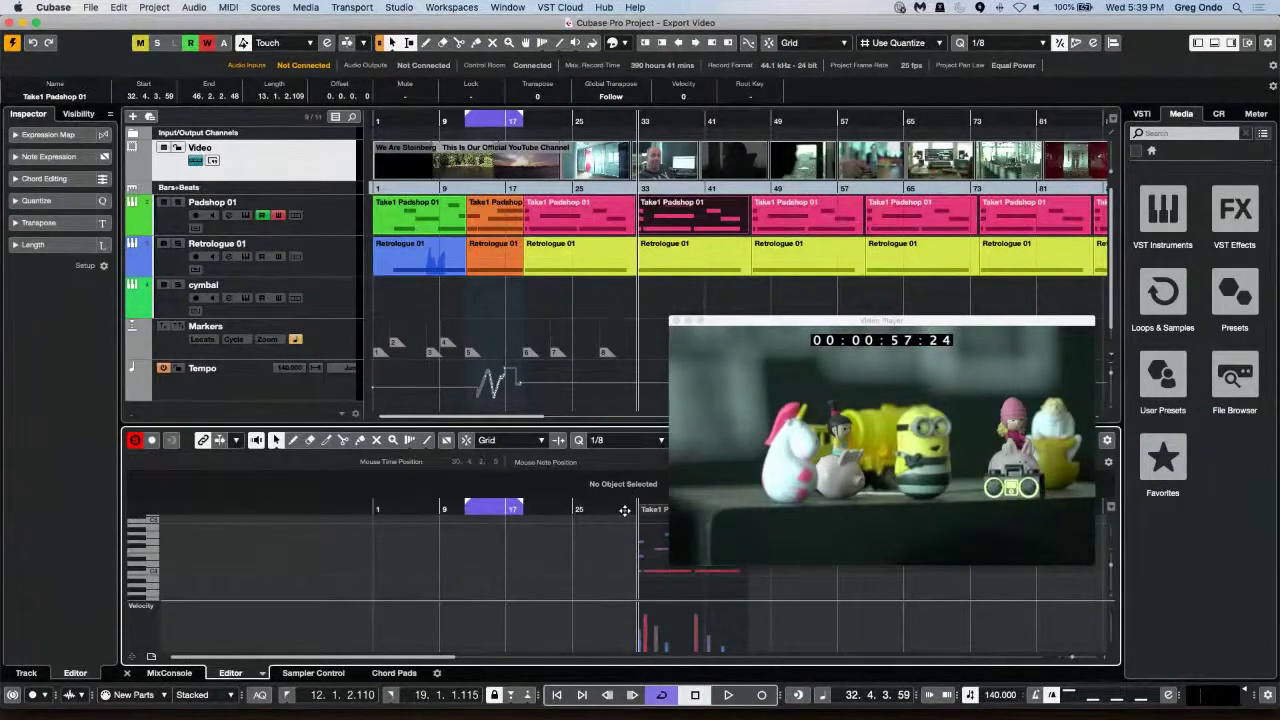
{"action": "left_click", "coordinate": [624, 510]}
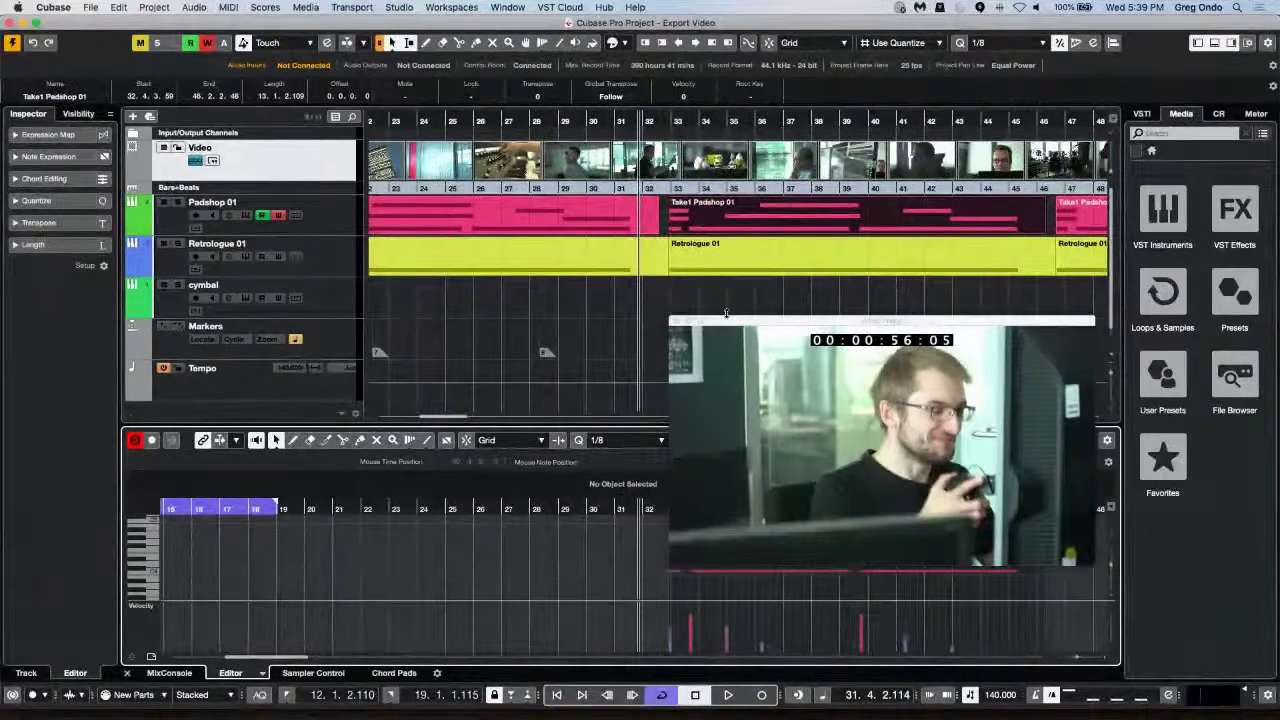
{"action": "left_click_drag", "start_coordinate": [726, 322], "coordinate": [686, 162]}
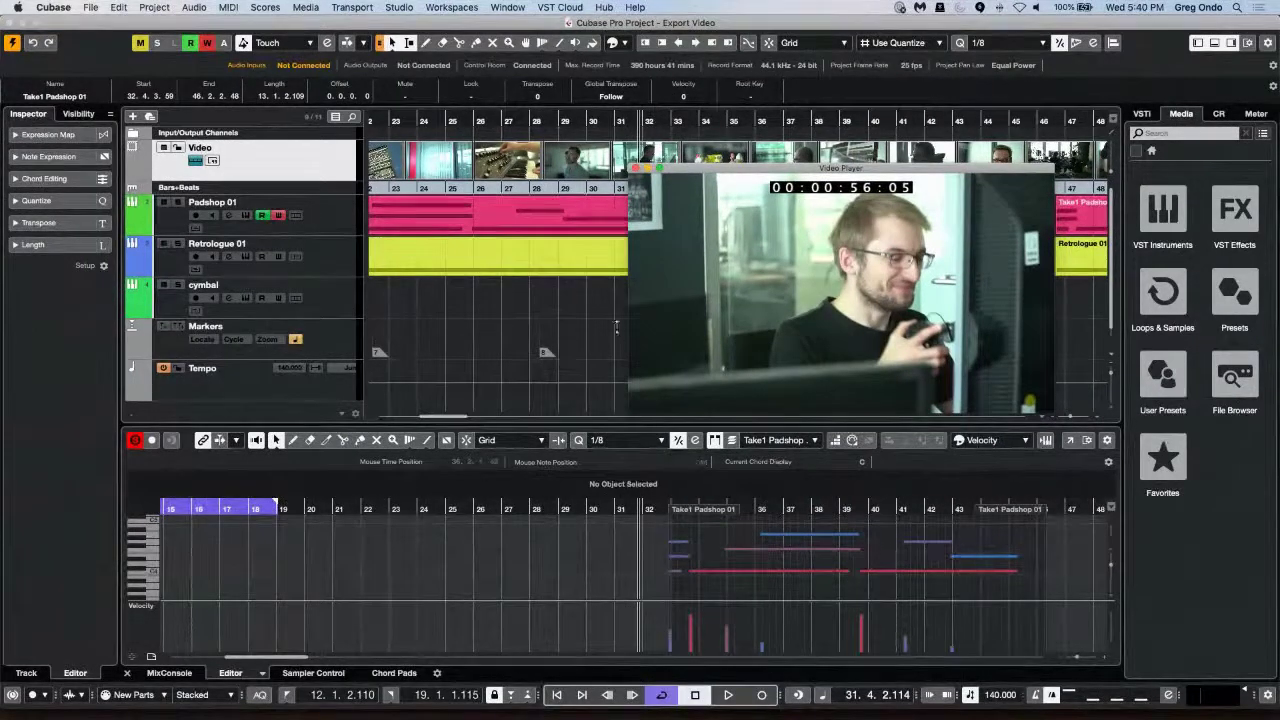
Step: Move the Padshop 01 part in bar 19 to start at 19.4.3.96, and shift the A4 note in bar 36 slightly later to B4
{"action": "left_click", "coordinate": [530, 223]}
{"action": "left_click_drag", "start_coordinate": [530, 223], "coordinate": [538, 224]}
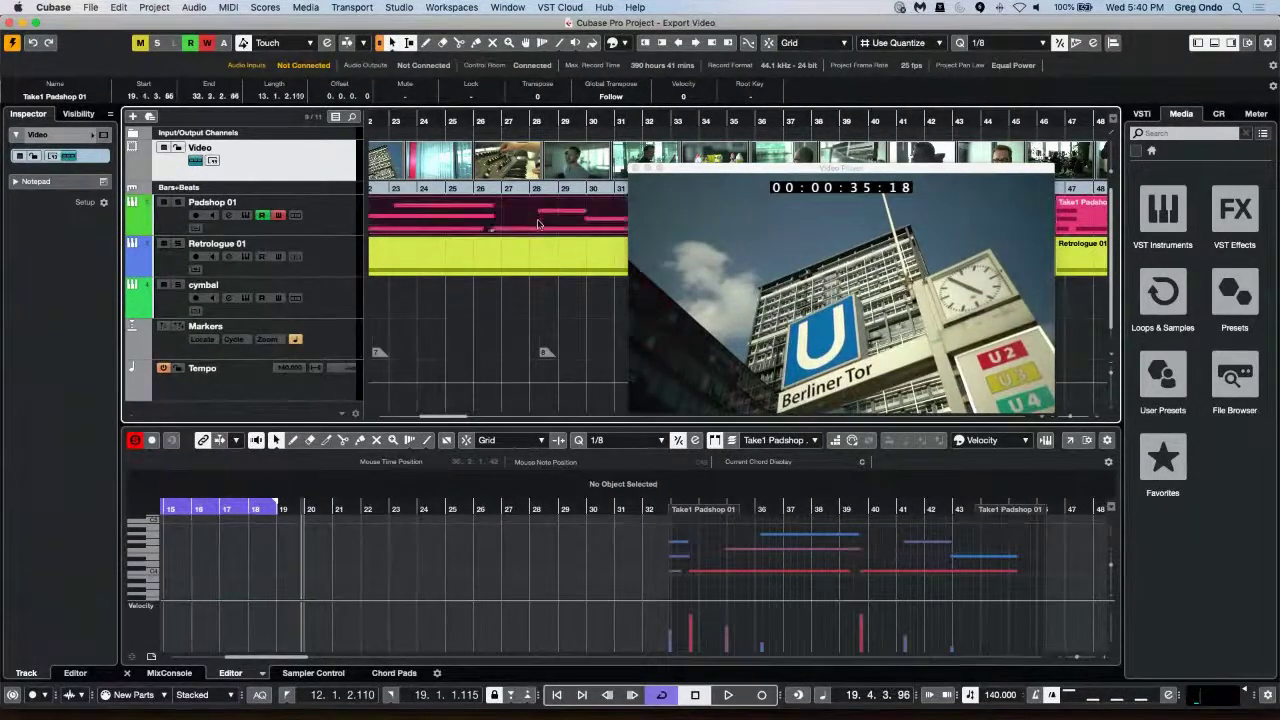
{"action": "left_click", "coordinate": [778, 541]}
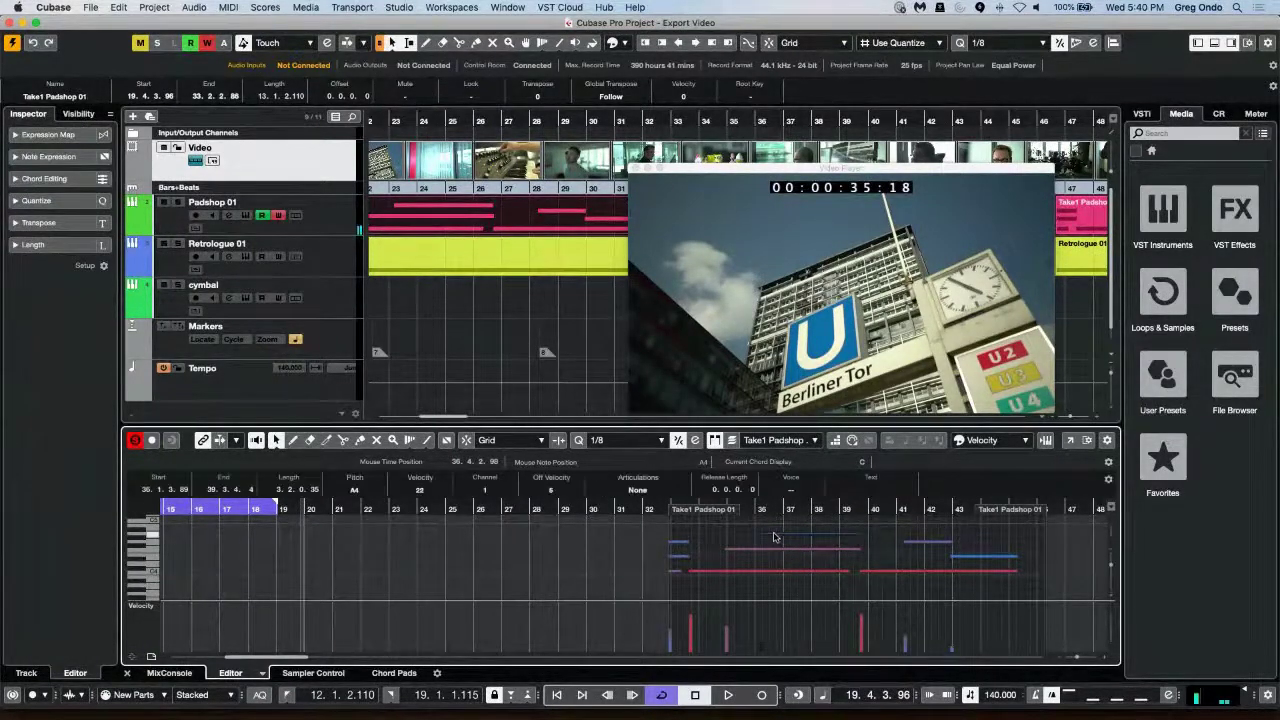
{"action": "mouse_move", "coordinate": [780, 539]}
{"action": "left_mouse_down"}
{"action": "mouse_move", "coordinate": [747, 542]}
{"action": "mouse_move", "coordinate": [781, 543]}
{"action": "left_mouse_up"}
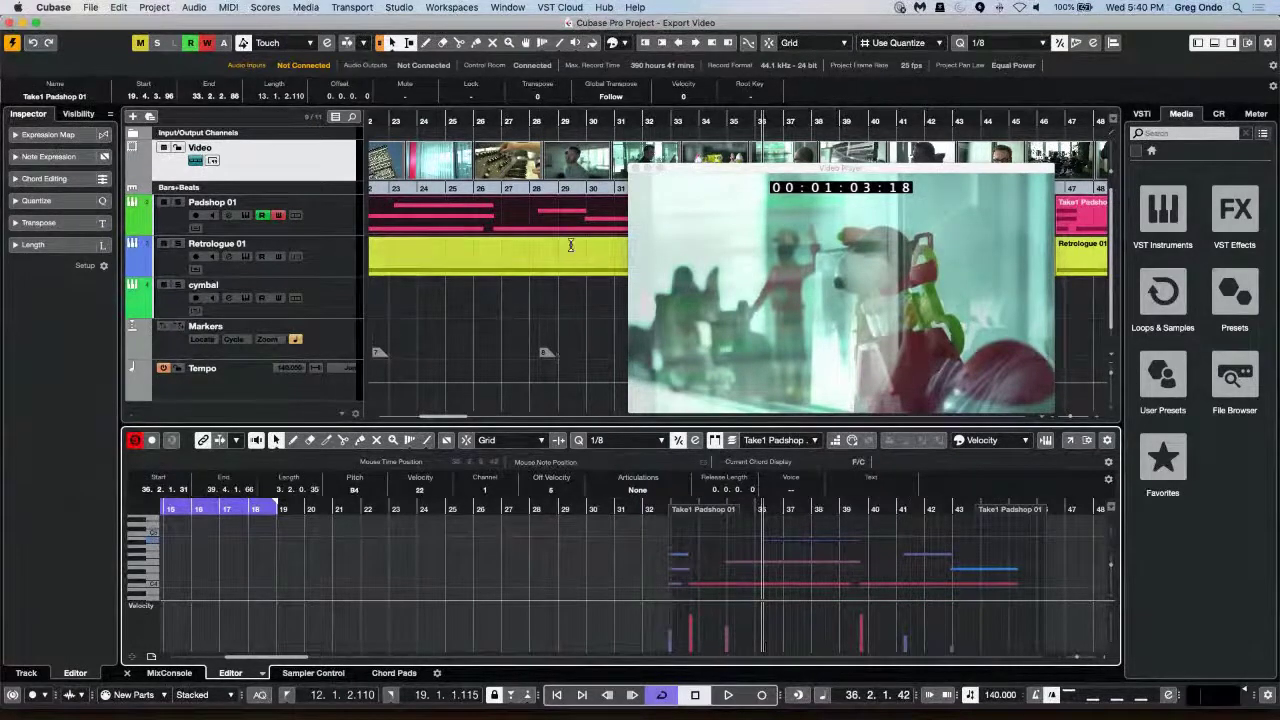
Step: Move the Video Player window off the Padshop 01 part at bar 33 and place the project cursor near bar 37
{"action": "left_click_drag", "start_coordinate": [679, 177], "coordinate": [446, 226]}
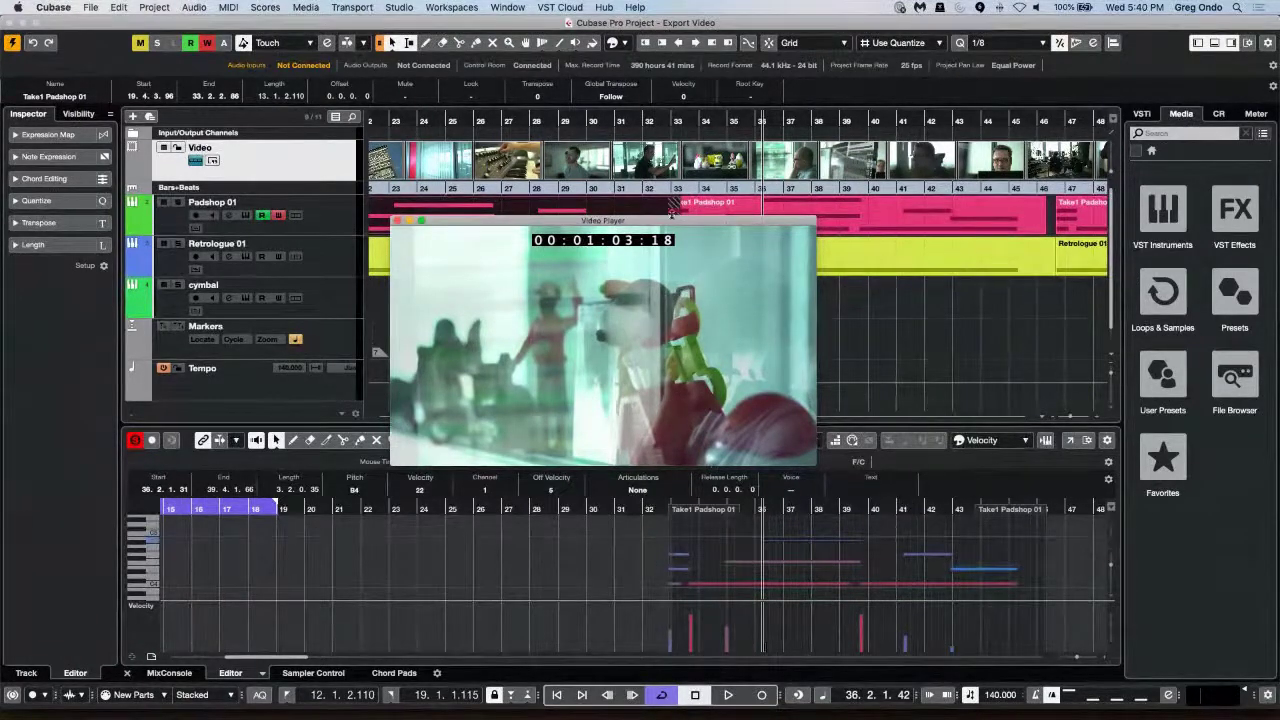
{"action": "left_click_drag", "start_coordinate": [677, 222], "coordinate": [566, 211]}
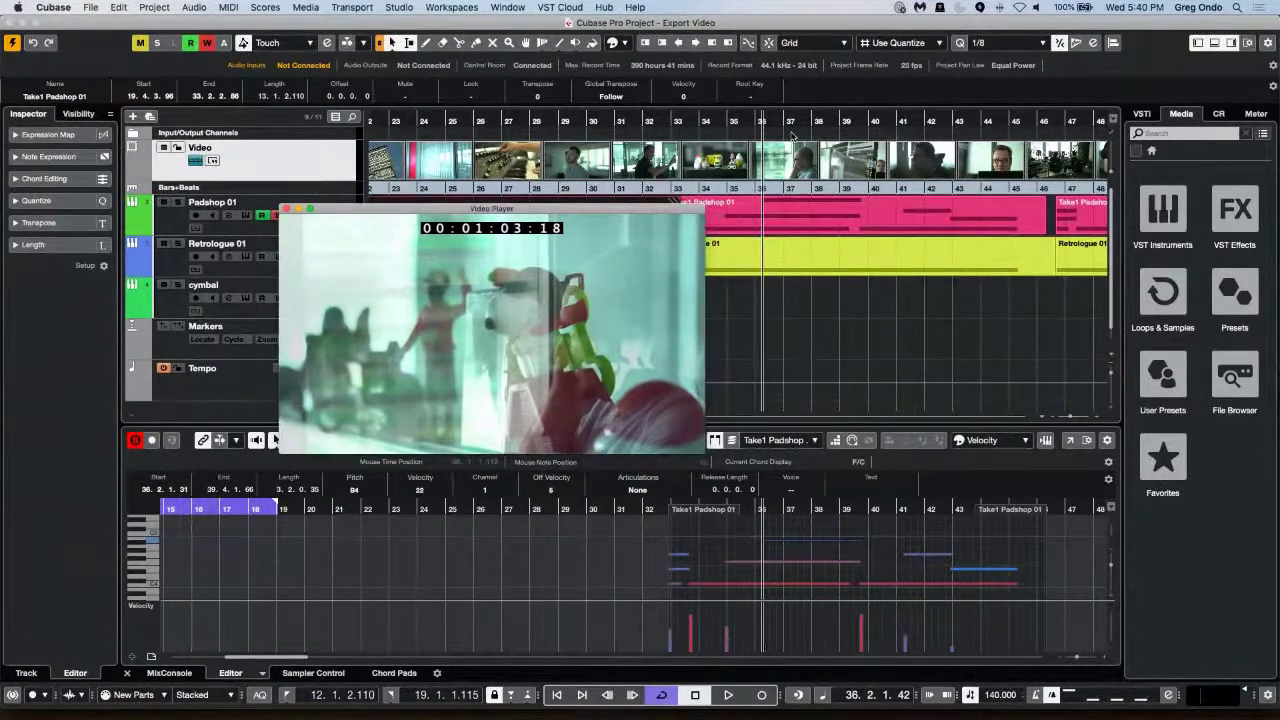
{"action": "mouse_move", "coordinate": [775, 125]}
{"action": "left_mouse_down"}
{"action": "mouse_move", "coordinate": [783, 140]}
{"action": "mouse_move", "coordinate": [749, 142]}
{"action": "mouse_move", "coordinate": [771, 145]}
{"action": "left_mouse_up"}
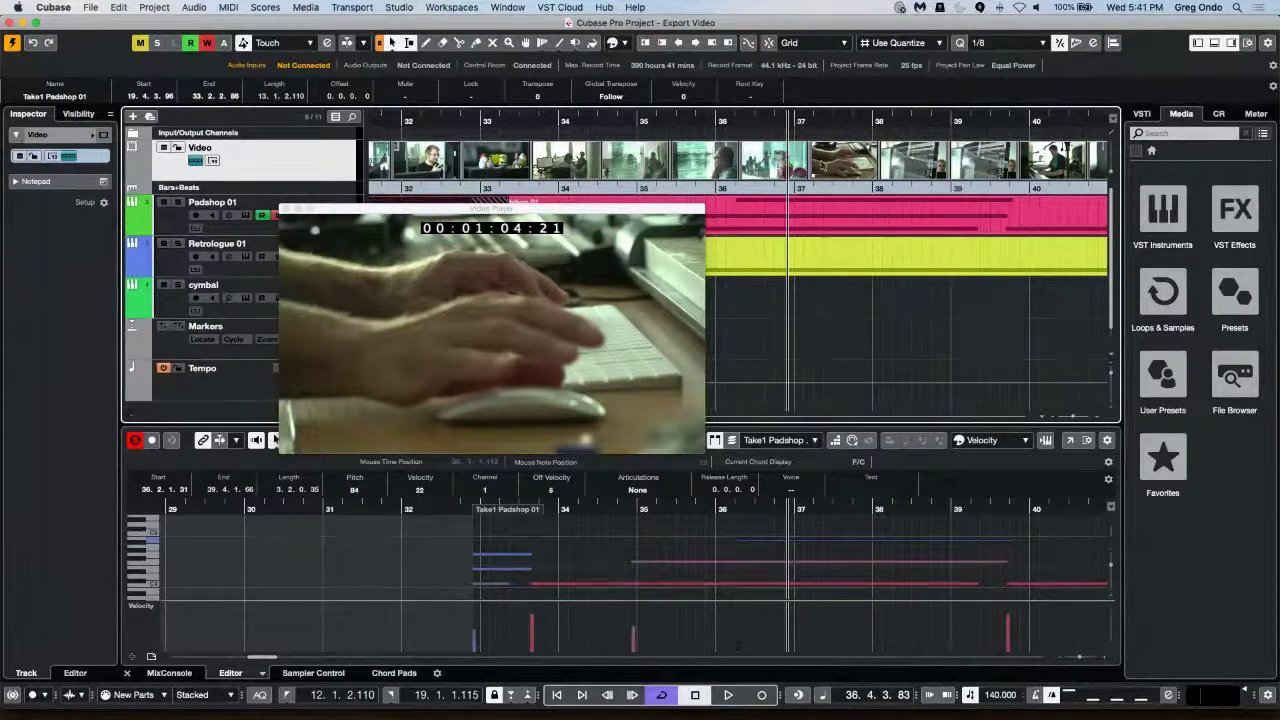
{"action": "left_click", "coordinate": [879, 223]}
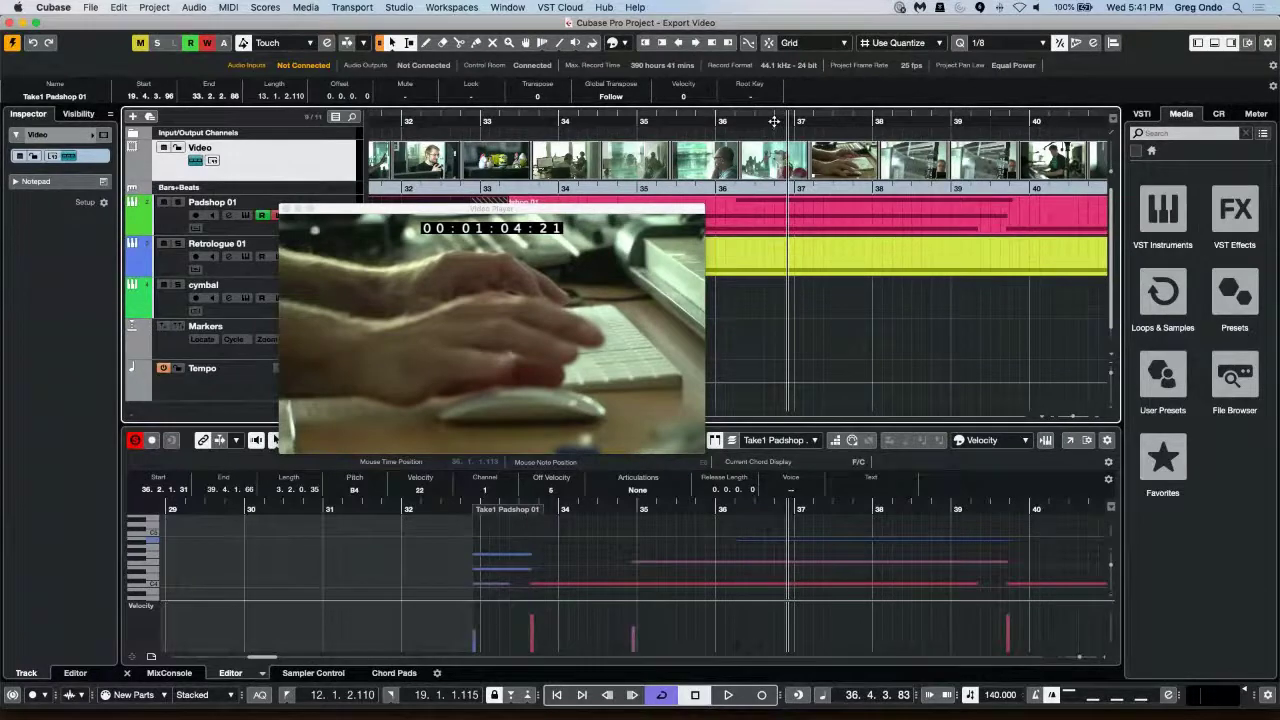
Step: Choose the Time Warp tool and warp the bar 37 grid line slightly against the picture
{"action": "right_click", "coordinate": [775, 121]}
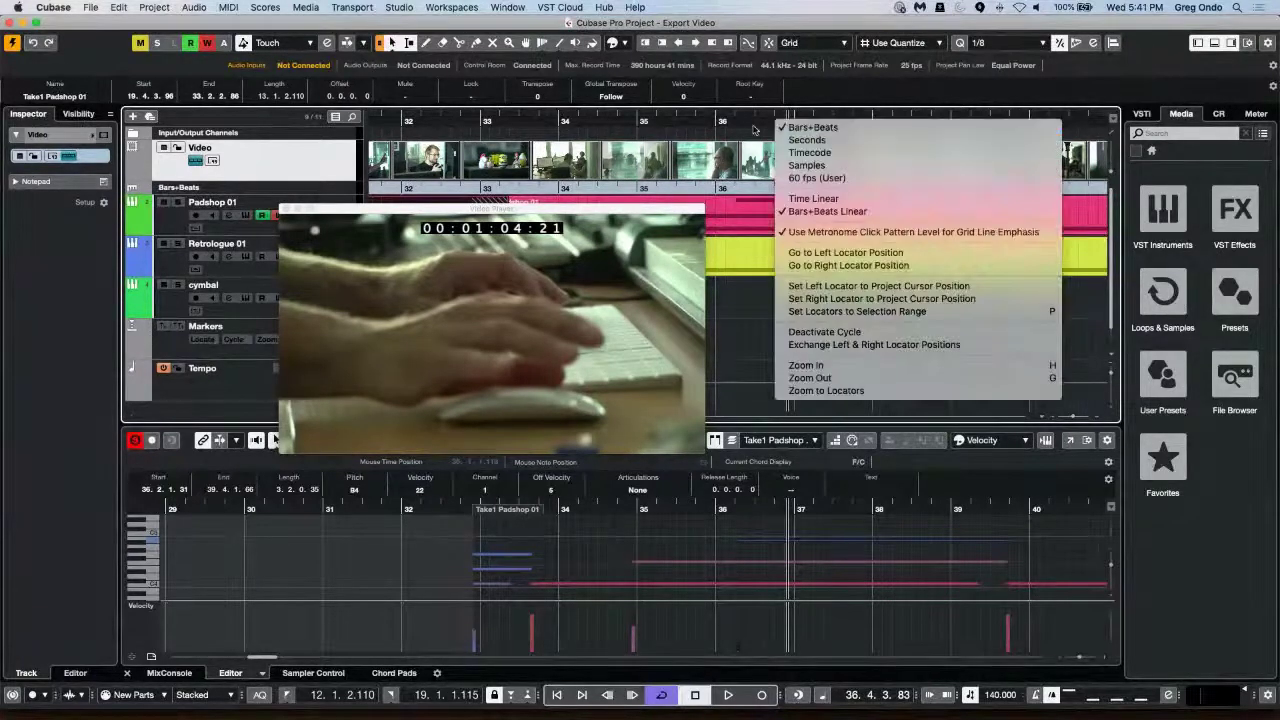
{"action": "right_click", "coordinate": [753, 133]}
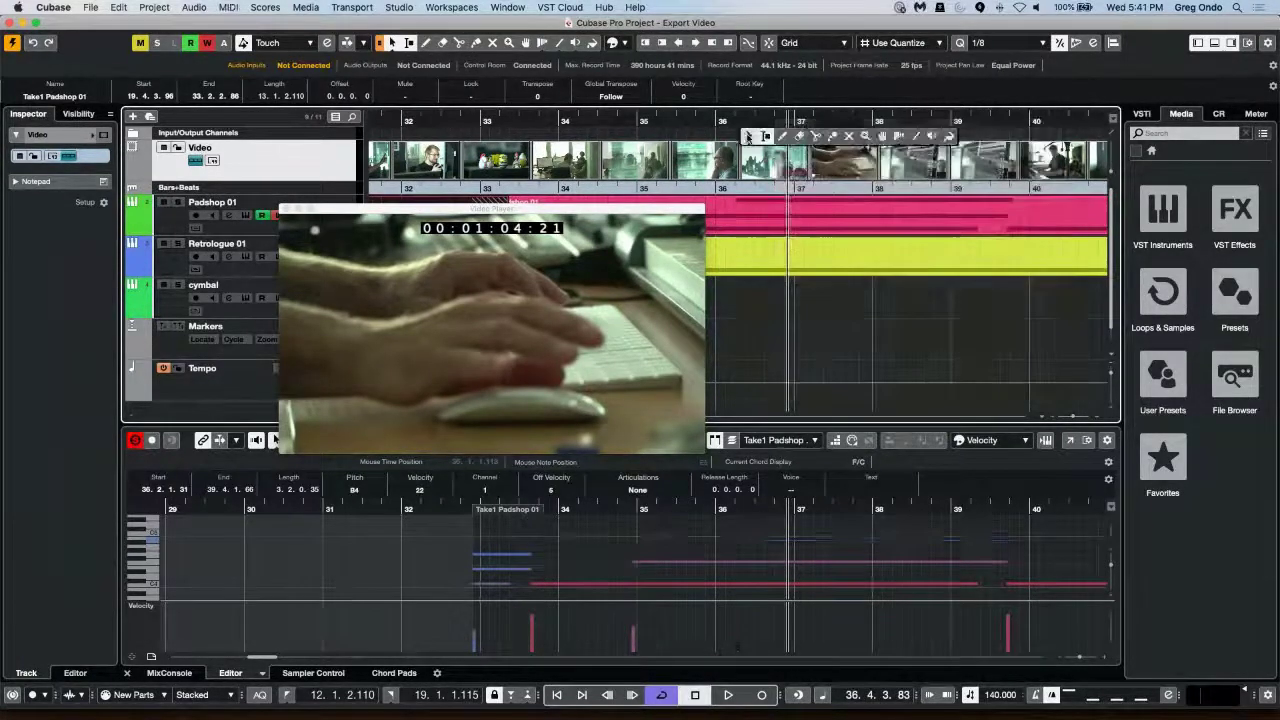
{"action": "left_click", "coordinate": [896, 137]}
{"action": "left_click_drag", "start_coordinate": [790, 133], "coordinate": [744, 121]}
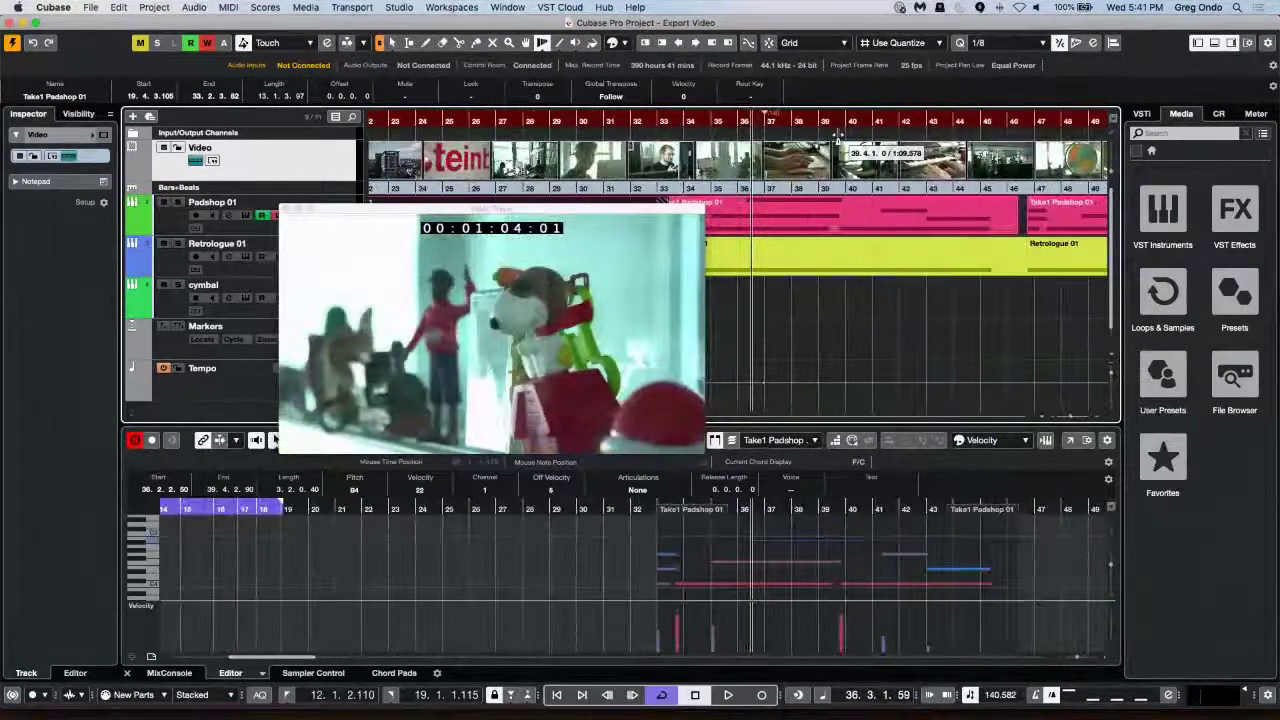
{"action": "left_click_drag", "start_coordinate": [746, 121], "coordinate": [713, 134]}
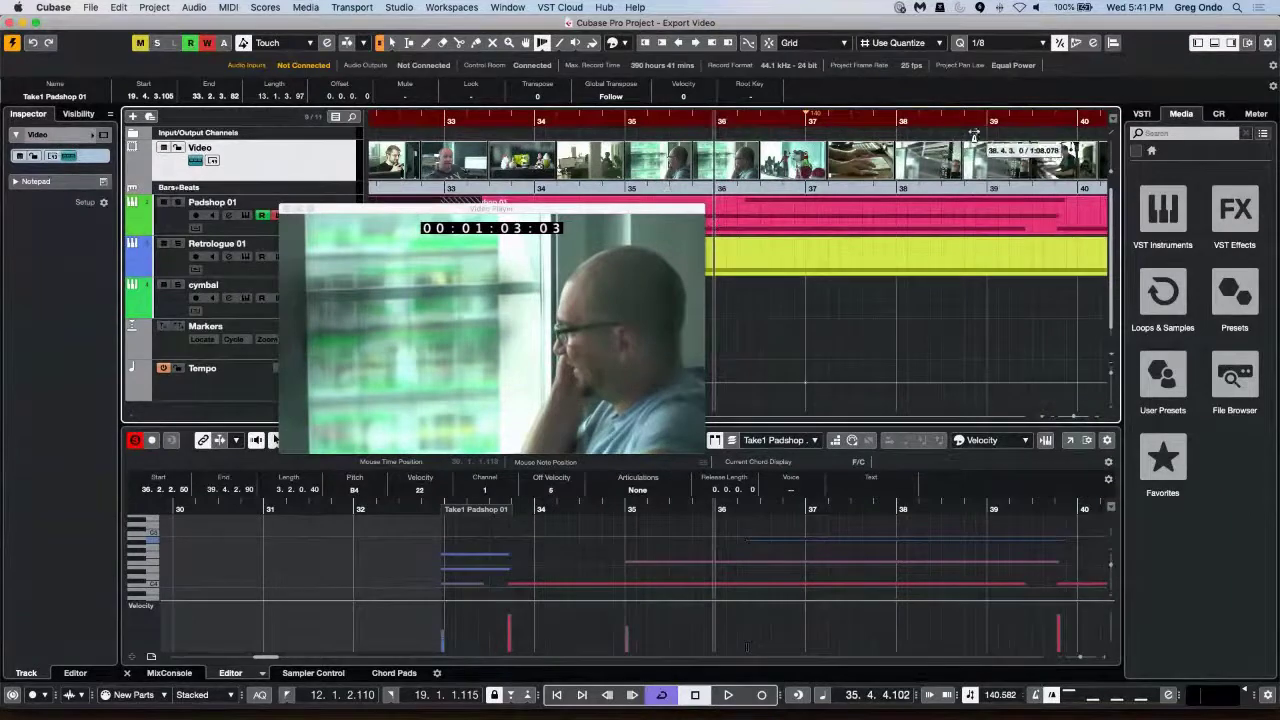
Step: Locate the video to 00:01:11:06 and warp the bar 40 grid line to that frame
{"action": "left_click_drag", "start_coordinate": [930, 120], "coordinate": [932, 86]}
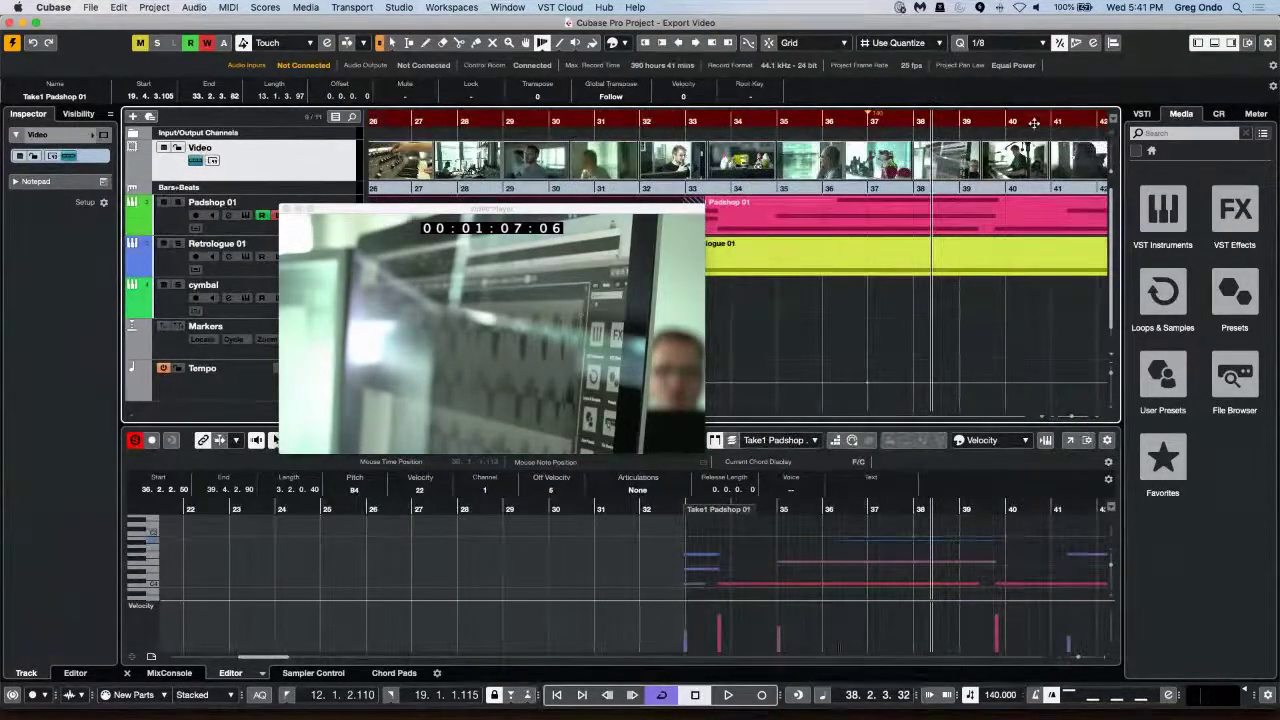
{"action": "left_click_drag", "start_coordinate": [1034, 121], "coordinate": [1038, 121]}
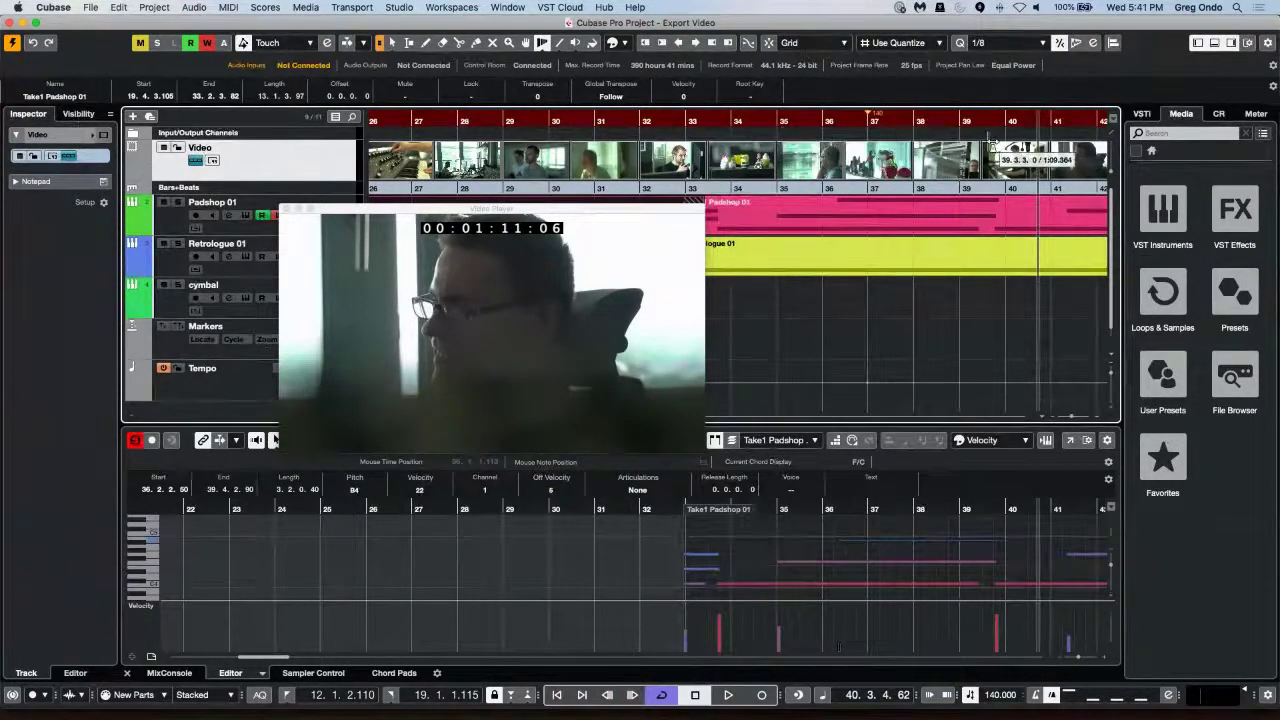
{"action": "left_click_drag", "start_coordinate": [1014, 131], "coordinate": [1044, 133]}
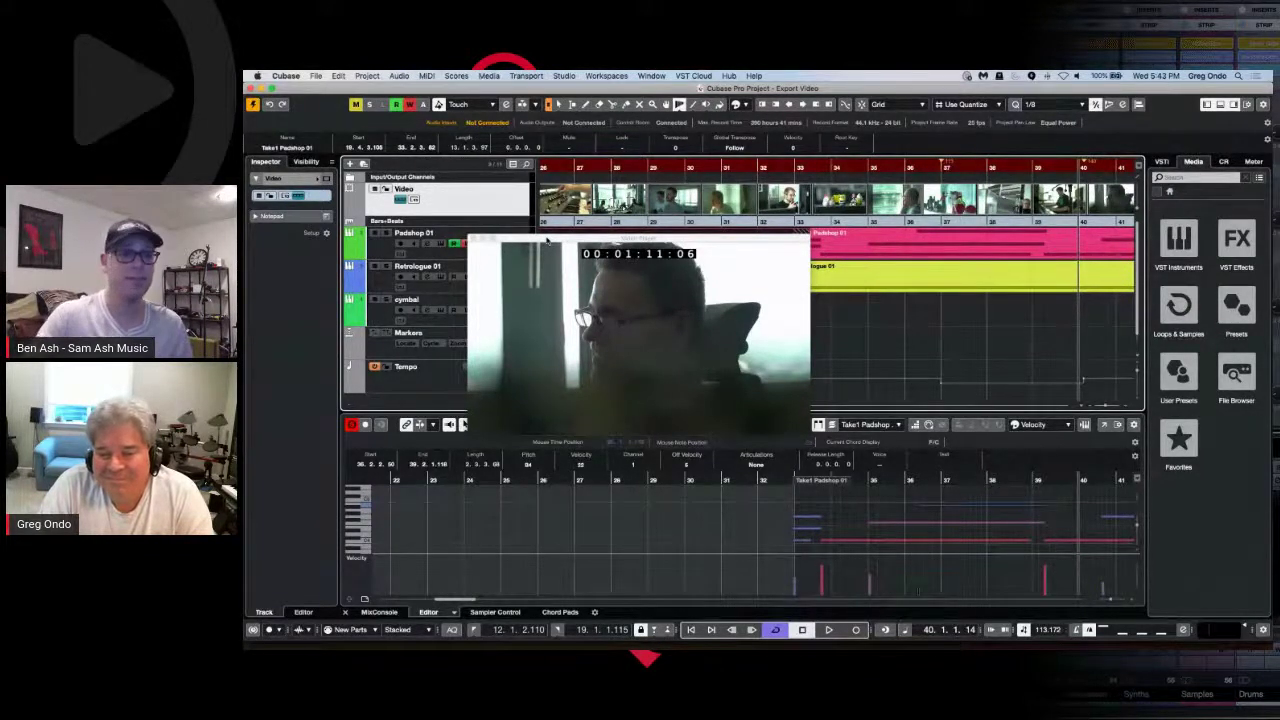
Step: Move the Video Player window clear of the tracks and locate the video to about bar 19
{"action": "left_click_drag", "start_coordinate": [547, 241], "coordinate": [796, 247]}
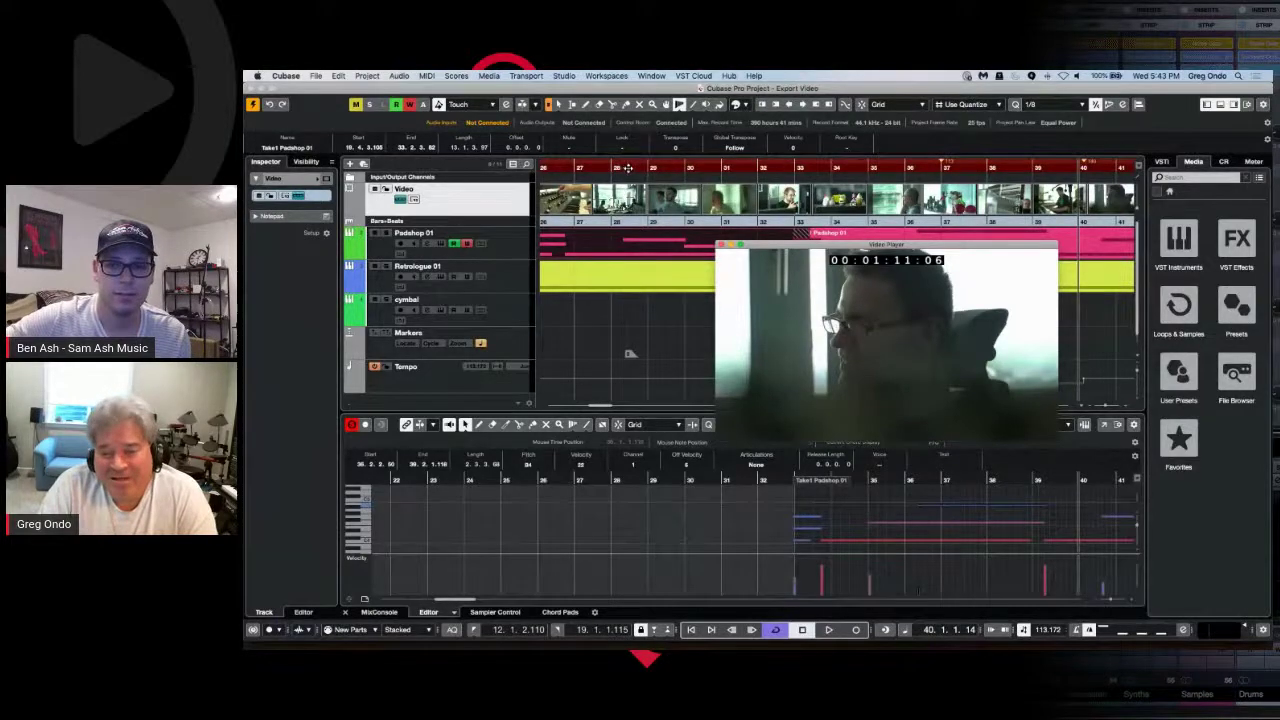
{"action": "left_click_drag", "start_coordinate": [620, 168], "coordinate": [488, 131]}
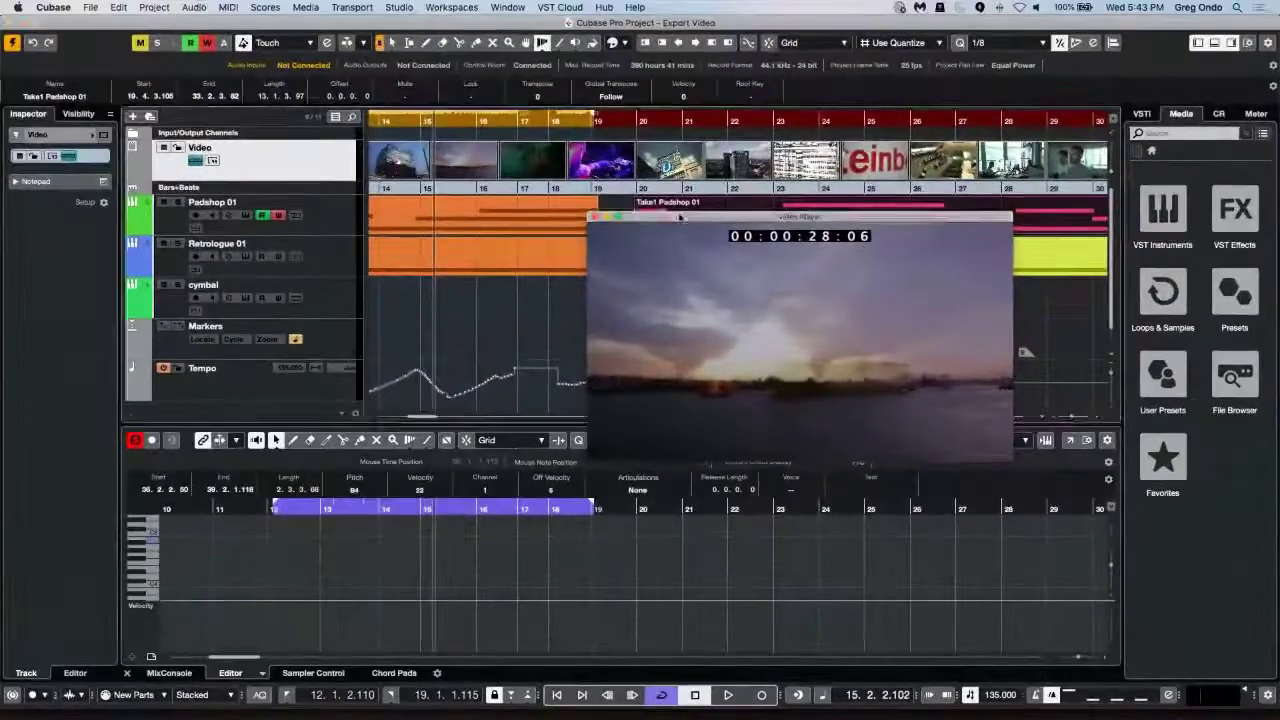
{"action": "left_click_drag", "start_coordinate": [680, 217], "coordinate": [913, 343]}
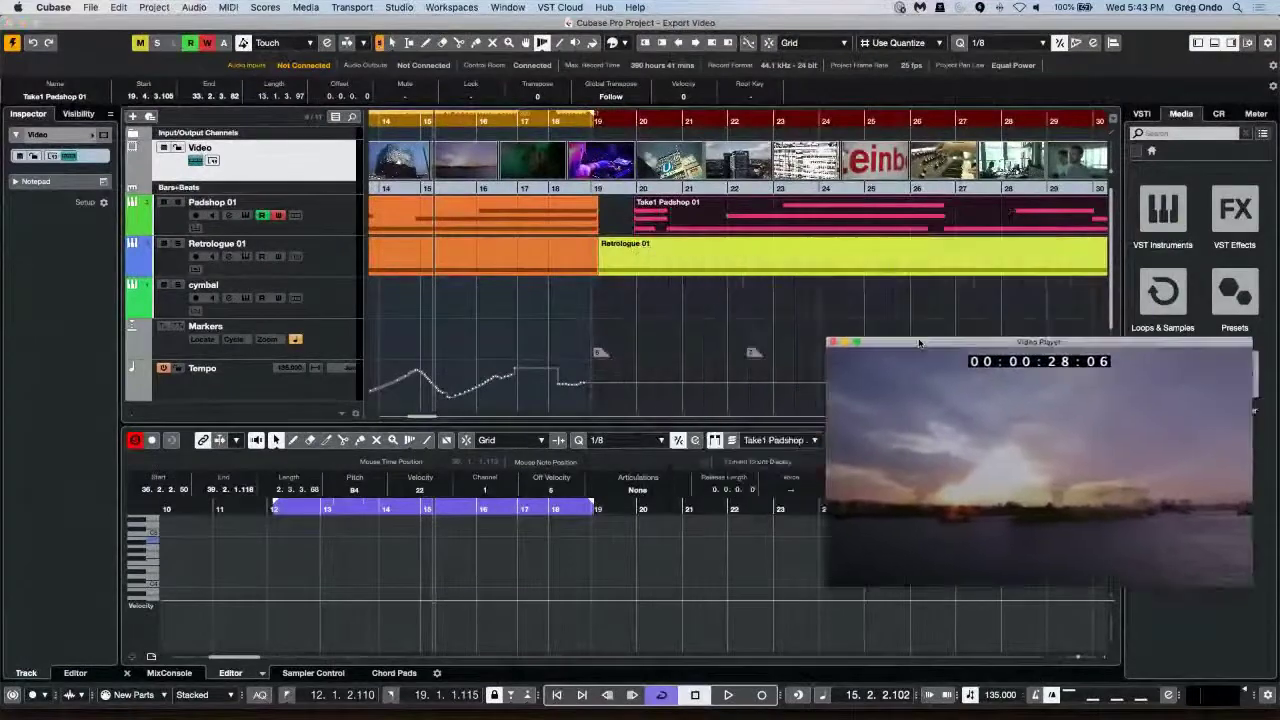
{"action": "left_click", "coordinate": [606, 118]}
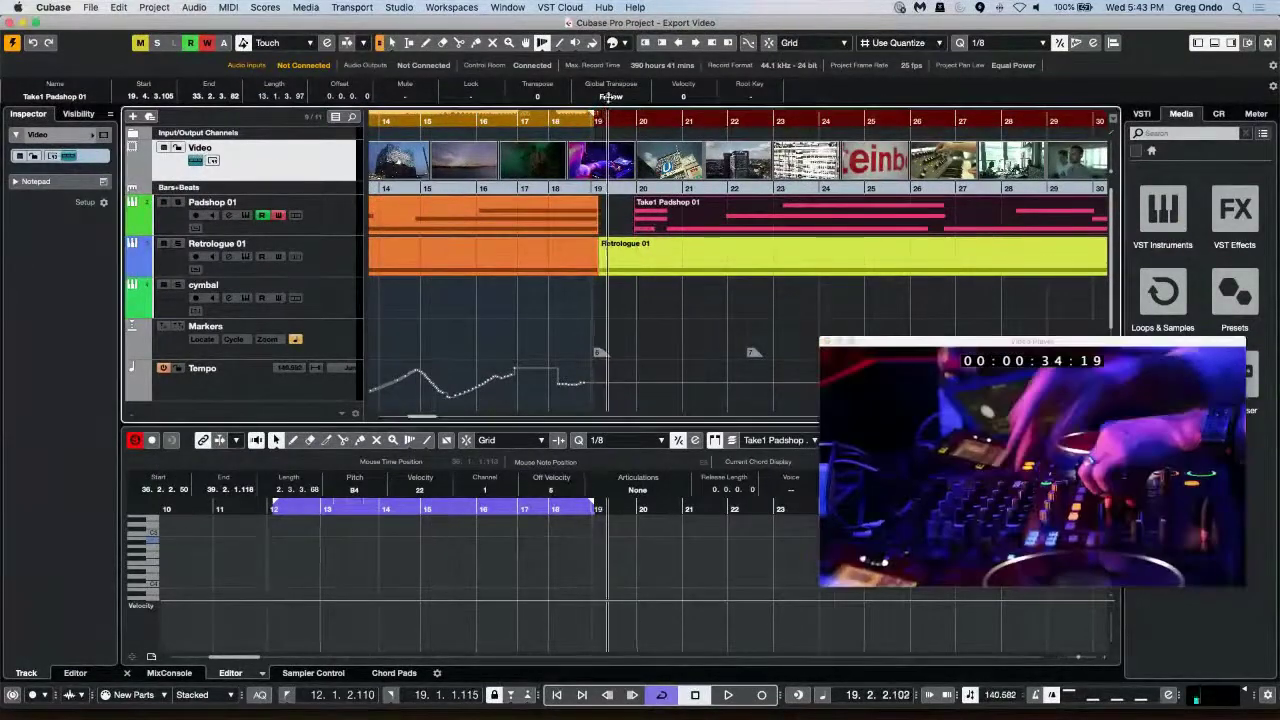
Step: Locate the project cursor to 10.3.4.0, ahead of the orange Padshop 01 part
{"action": "key", "text": "g"}
{"action": "key", "text": "g"}
{"action": "key", "text": "g"}
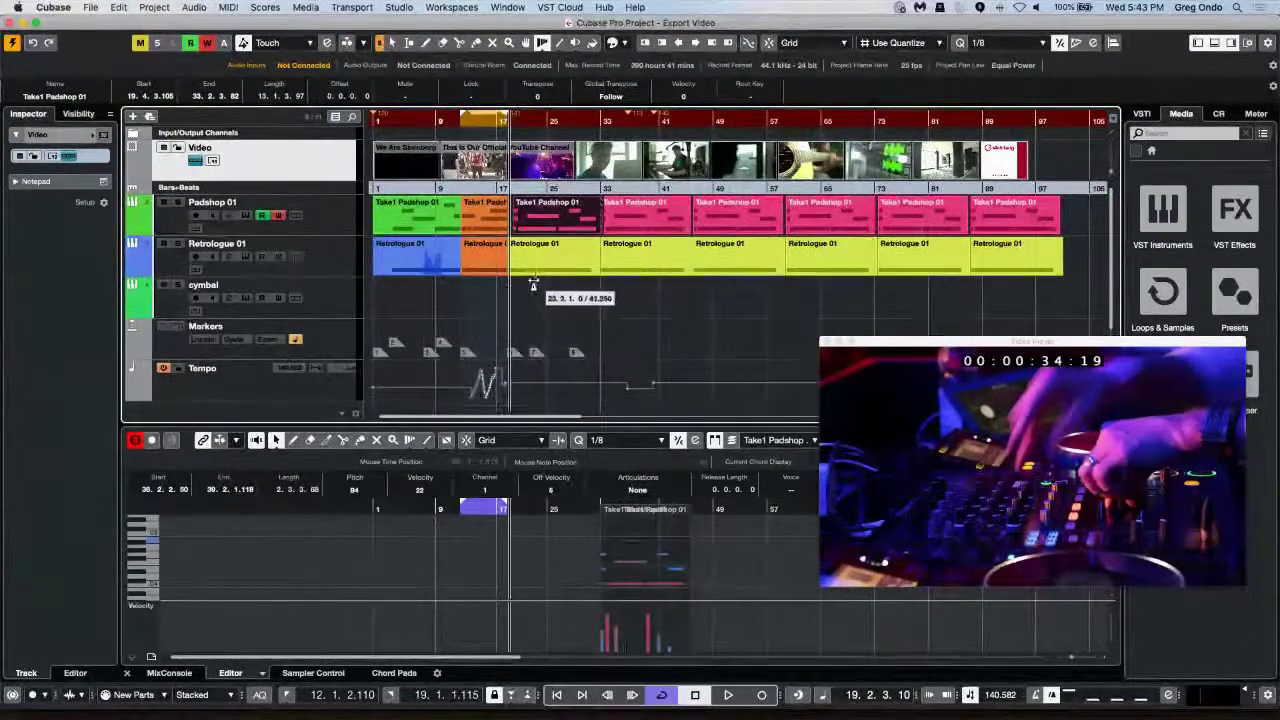
{"action": "left_click", "coordinate": [445, 121]}
{"action": "left_click", "coordinate": [446, 121]}
{"action": "key", "text": "h"}
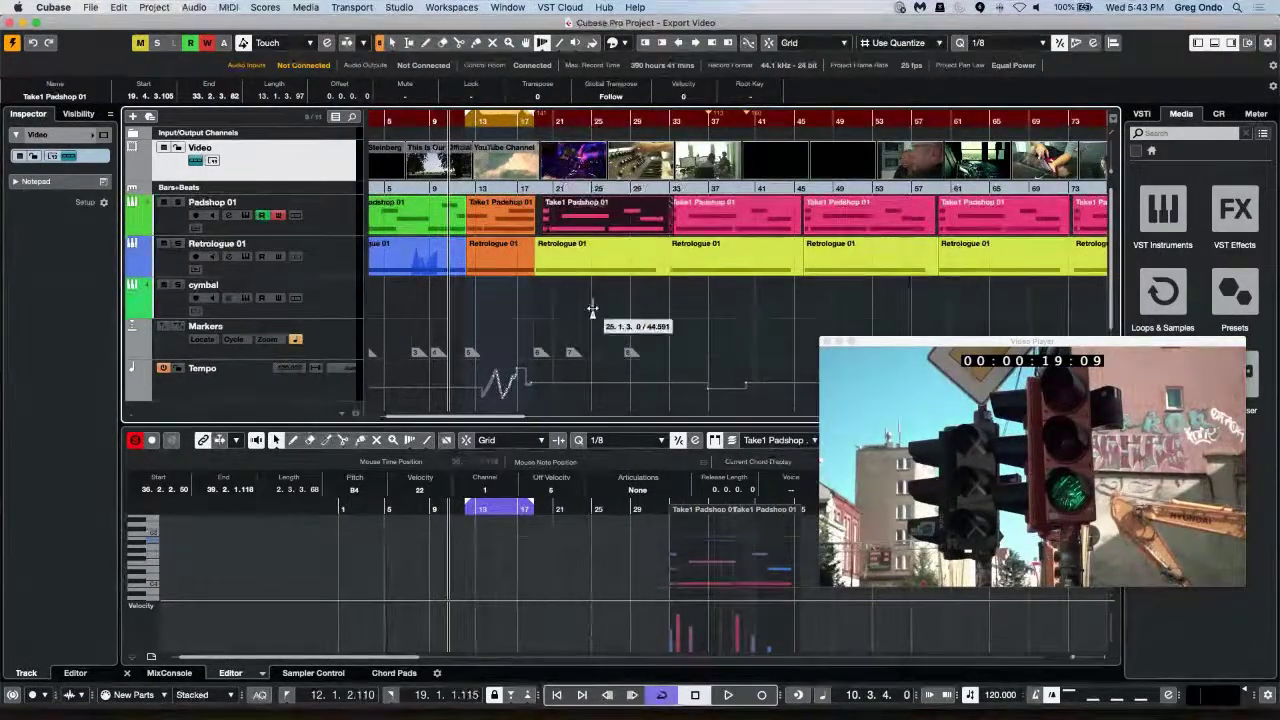
Step: Switch to the Range Selection tool and place a range point at 15.1.2.73 above the tempo curve
{"action": "right_click", "coordinate": [501, 326]}
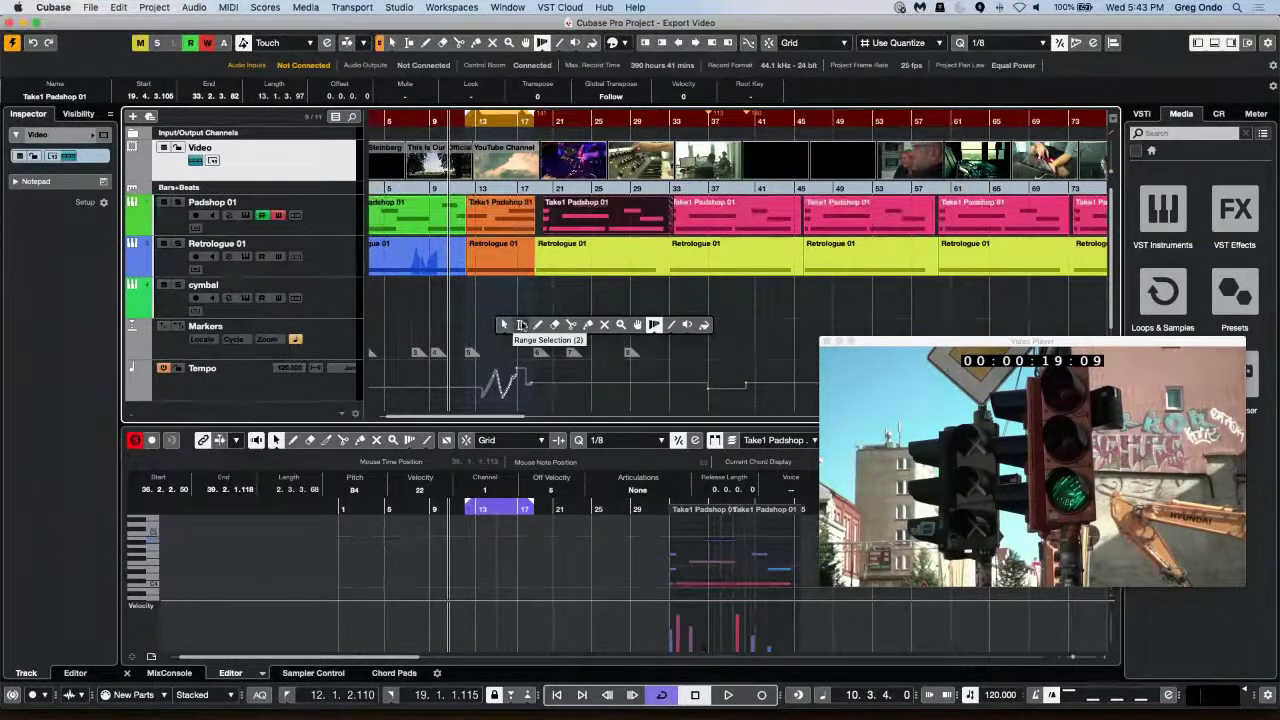
{"action": "left_click", "coordinate": [520, 325]}
{"action": "key", "text": "g"}
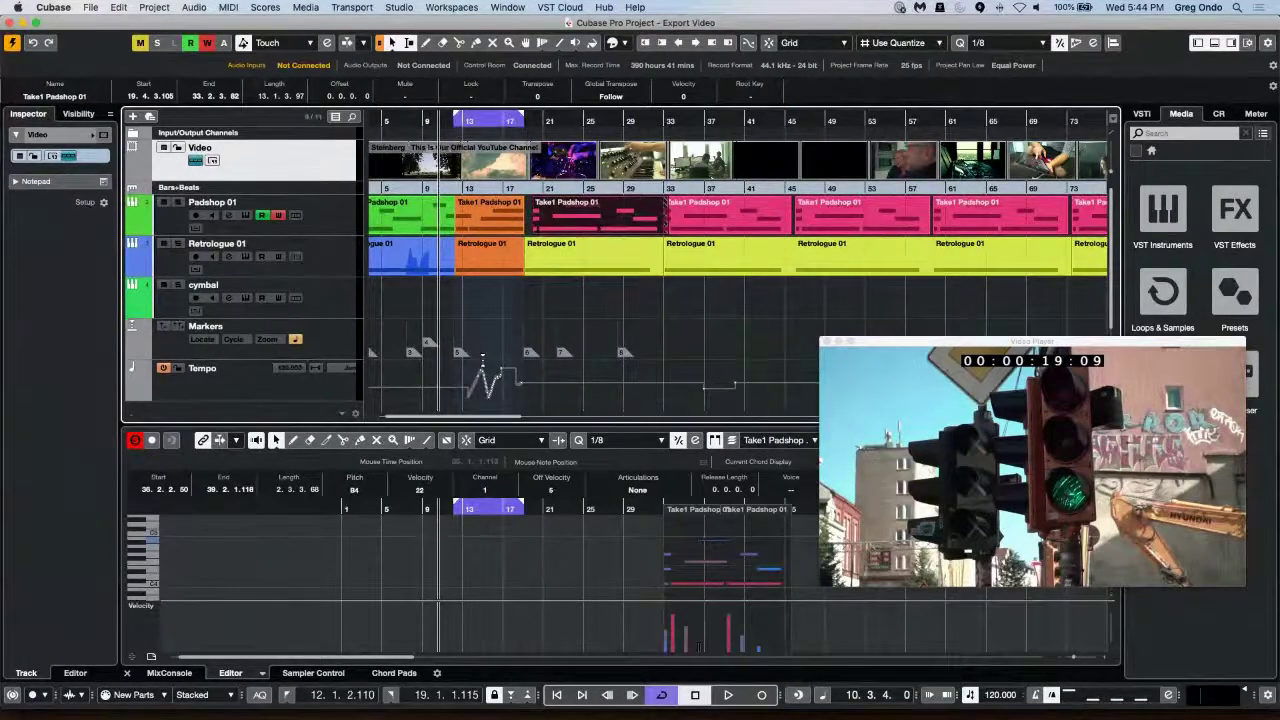
{"action": "left_click", "coordinate": [482, 357]}
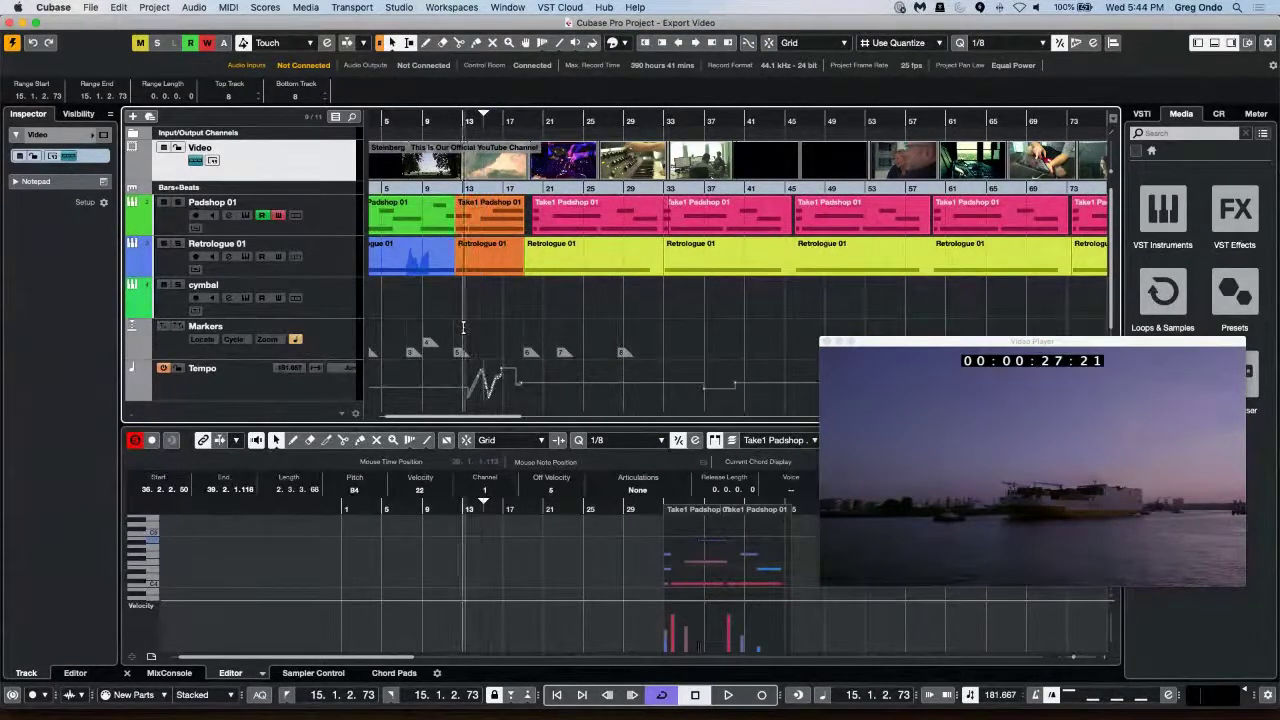
{"action": "left_click", "coordinate": [528, 330]}
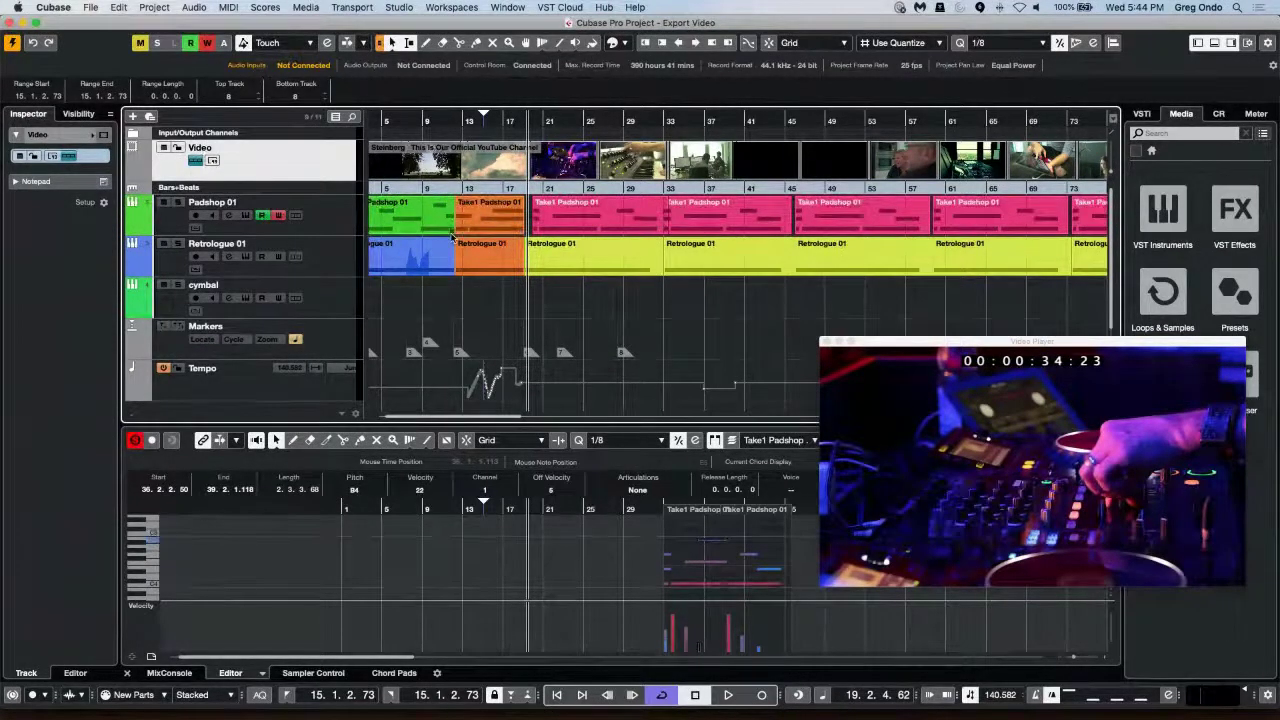
Step: Select the range from 11.2.2.29 to 18.4.1.45 across all tracks and try Cut Time on it
{"action": "left_click", "coordinate": [439, 122]}
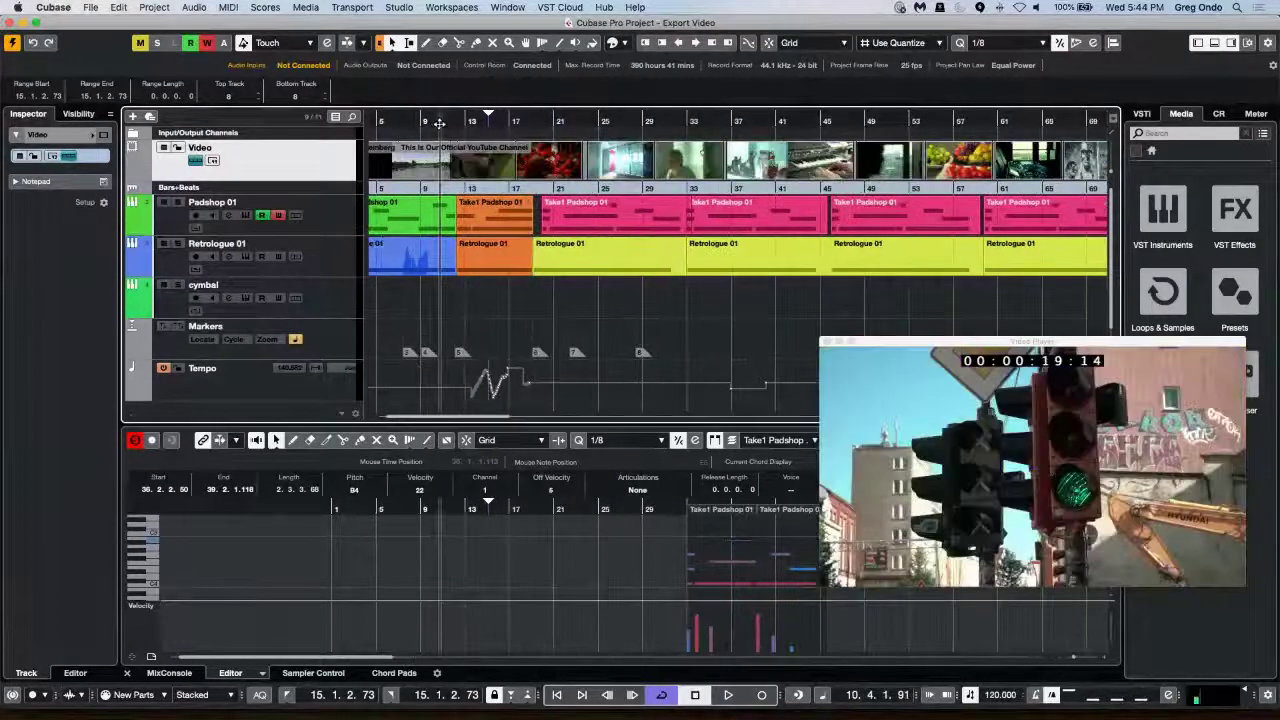
{"action": "key", "text": "space"}
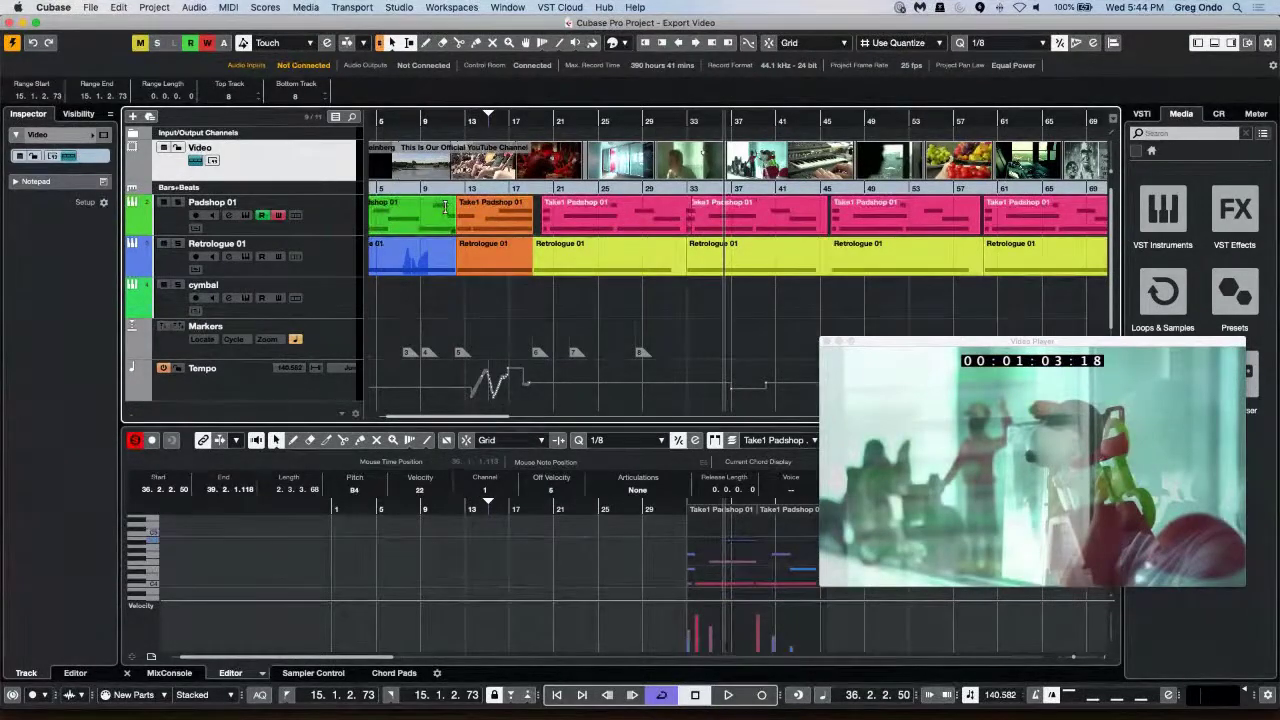
{"action": "left_click_drag", "start_coordinate": [444, 208], "coordinate": [522, 243]}
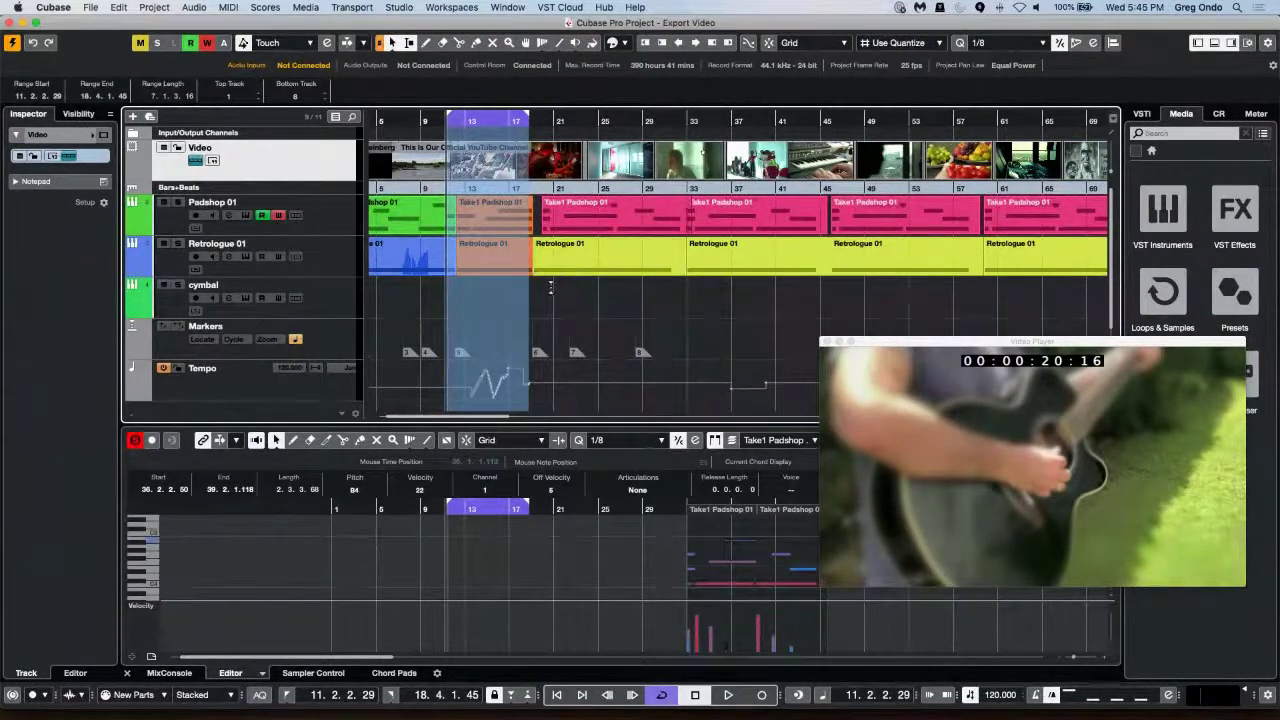
{"action": "key", "text": "super+shift+x"}
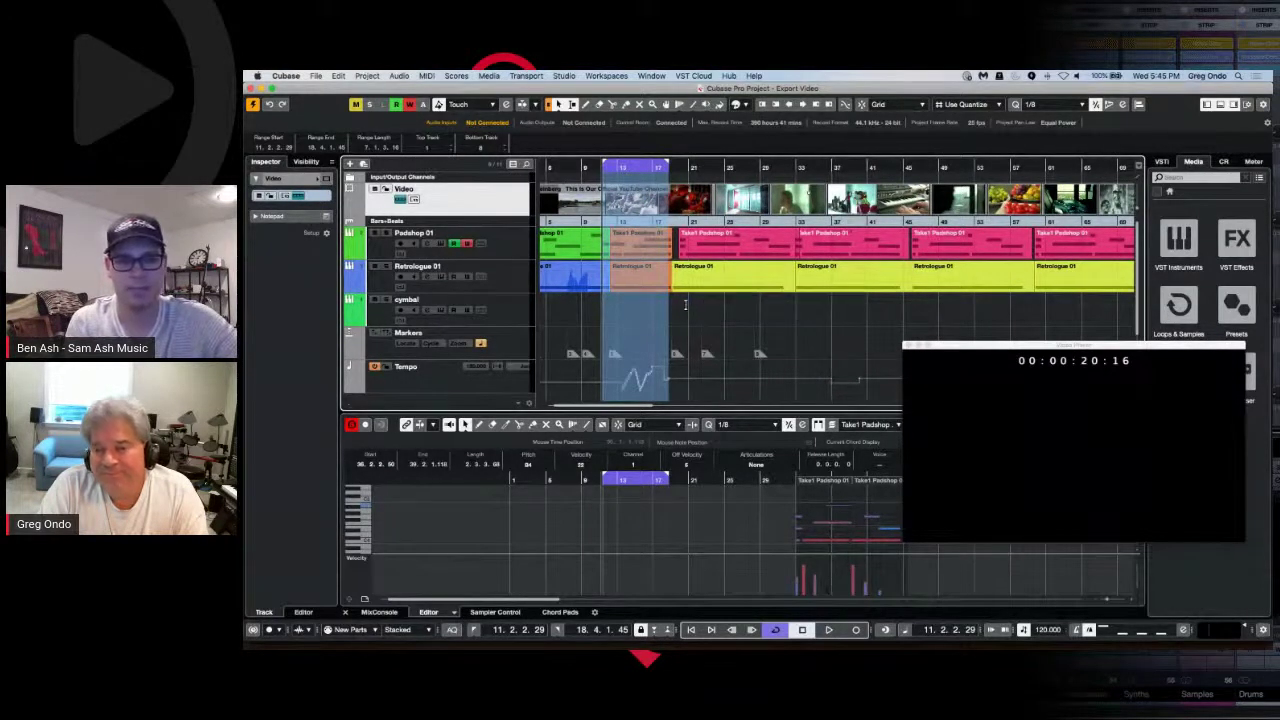
Step: Select the cymbal track and play the project from about bar 6, jumping ahead to about bar 13
{"action": "left_click", "coordinate": [580, 314]}
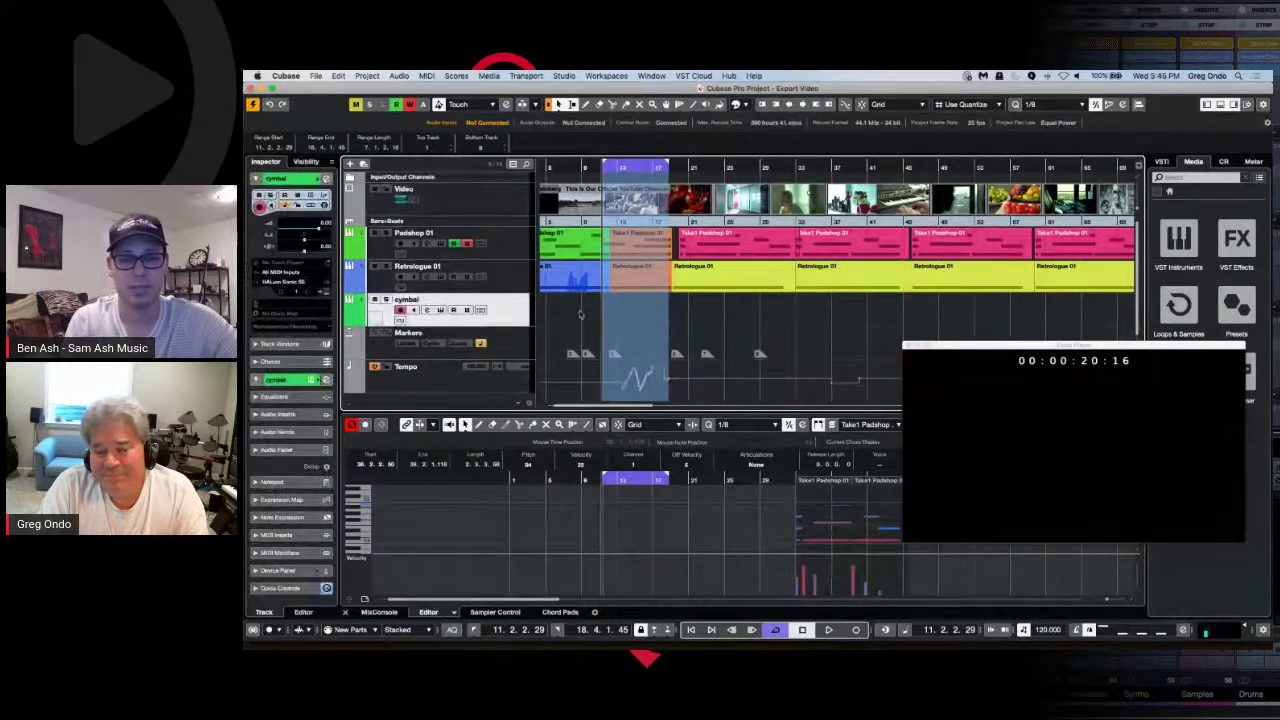
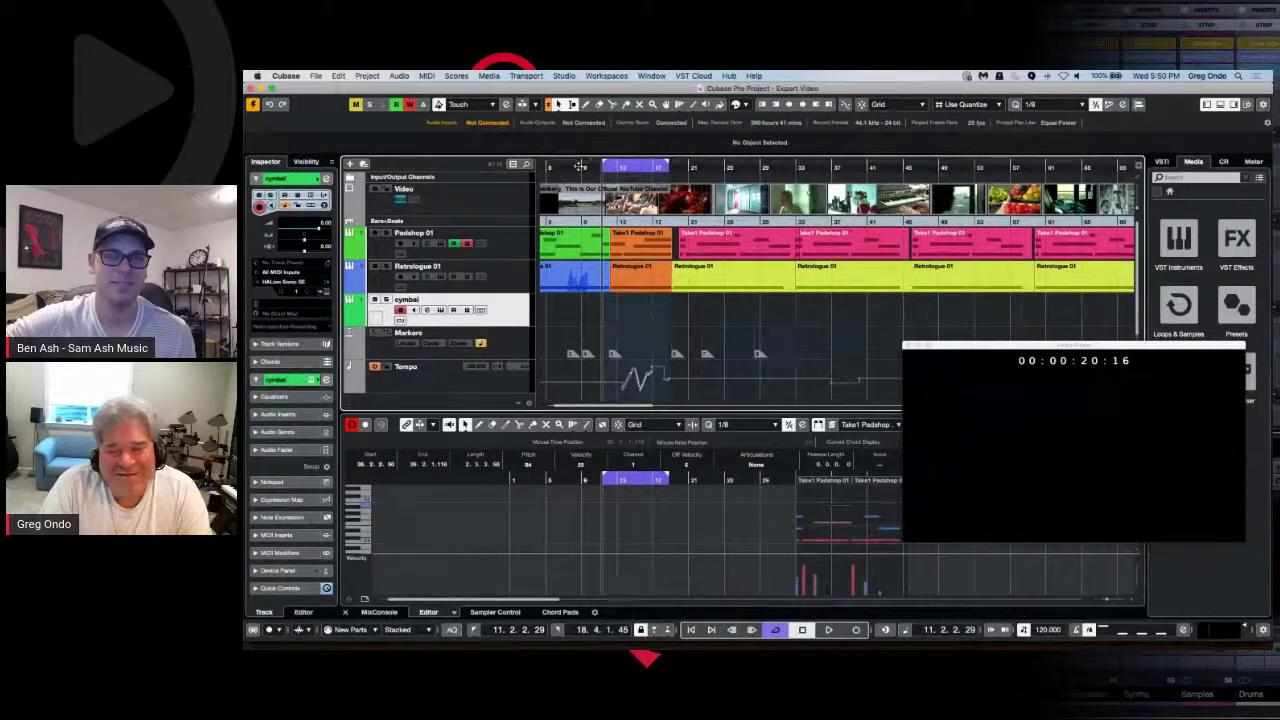
{"action": "left_click", "coordinate": [570, 167]}
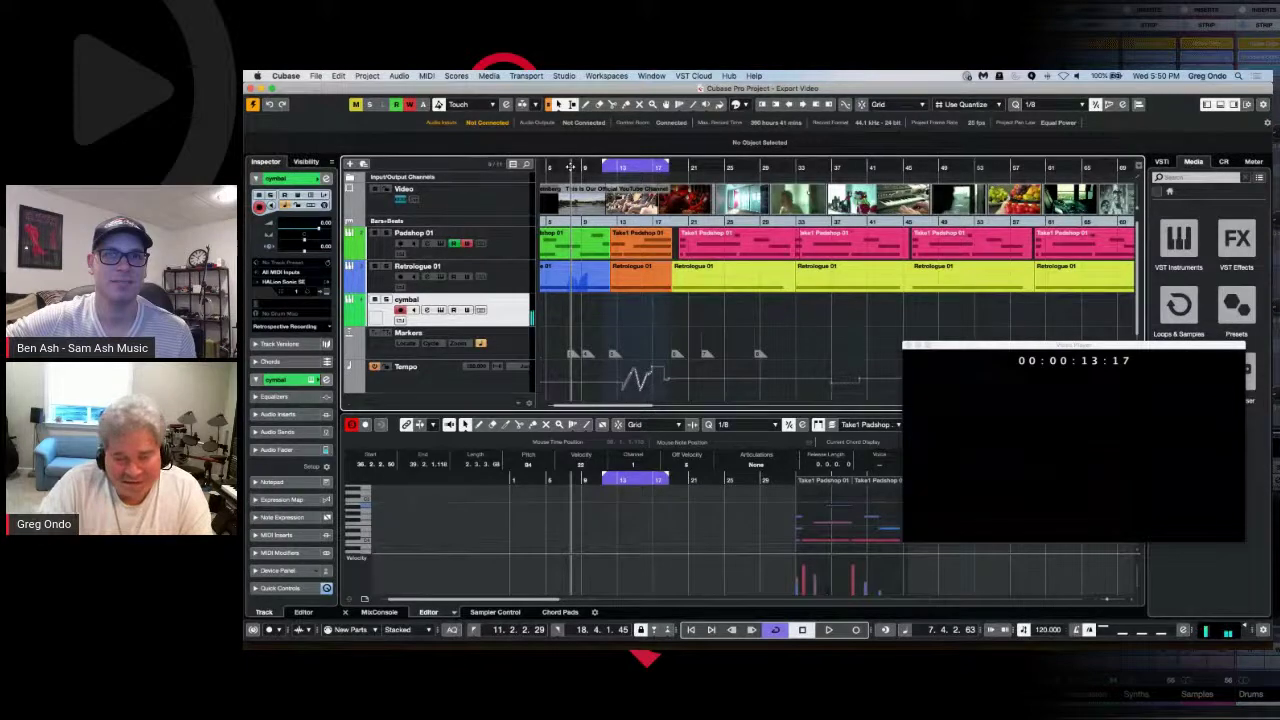
{"action": "left_click_drag", "start_coordinate": [585, 168], "coordinate": [560, 165]}
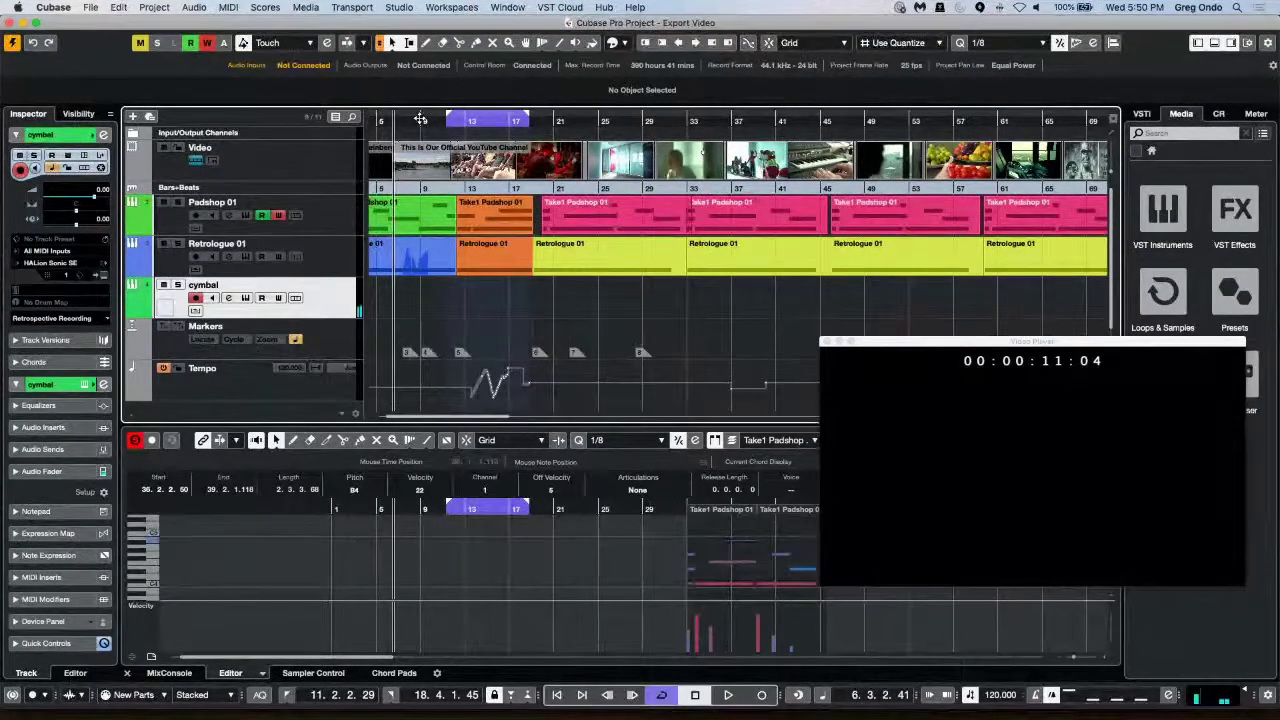
{"action": "left_click", "coordinate": [728, 694]}
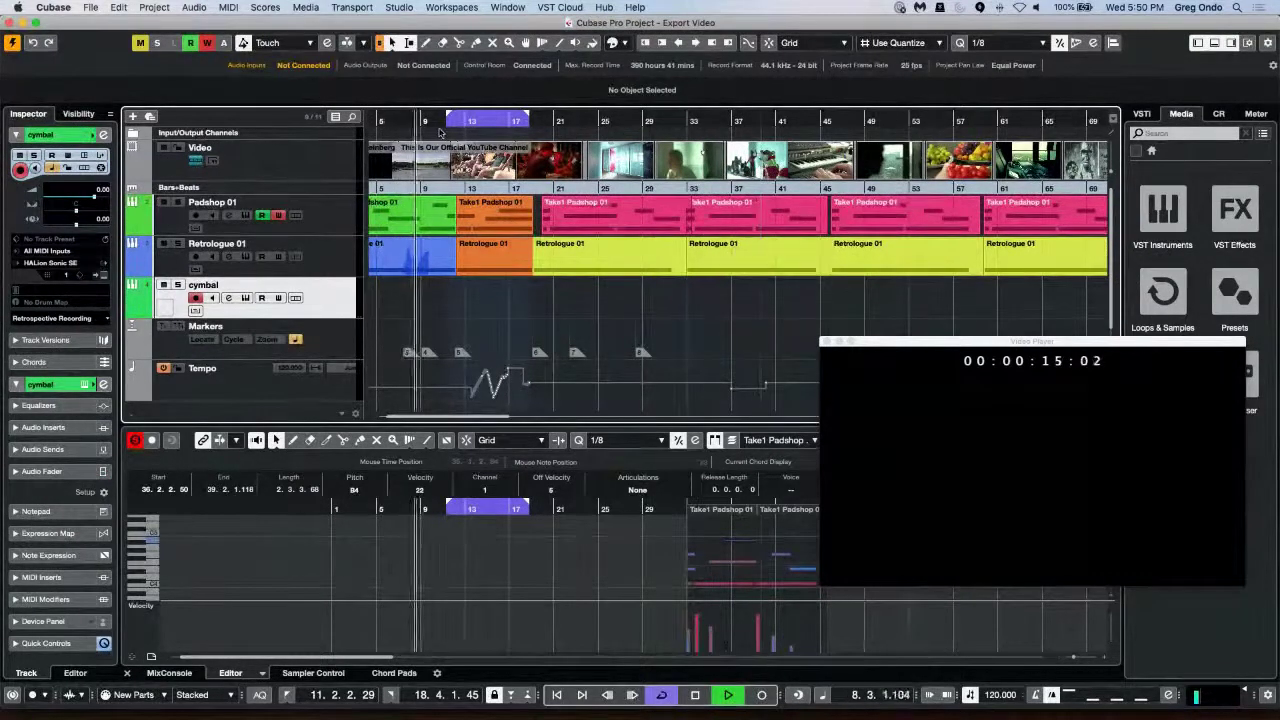
{"action": "left_click", "coordinate": [473, 121]}
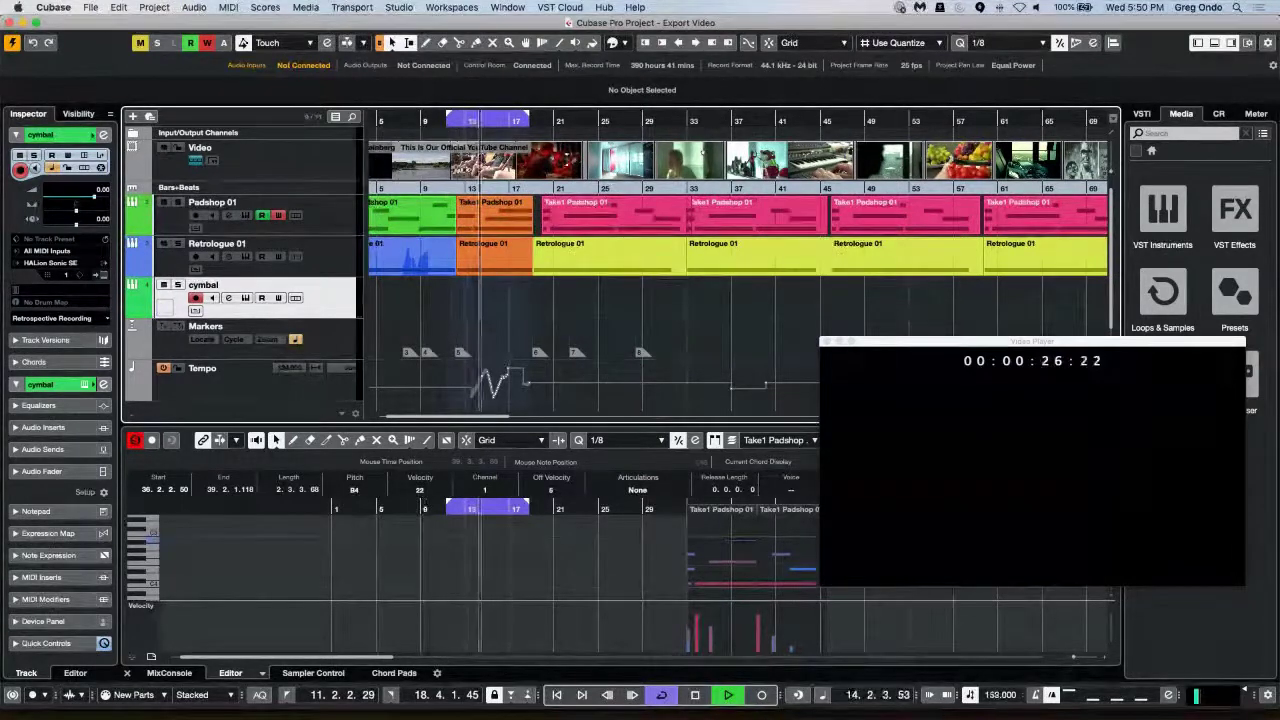
{"action": "left_click", "coordinate": [491, 332]}
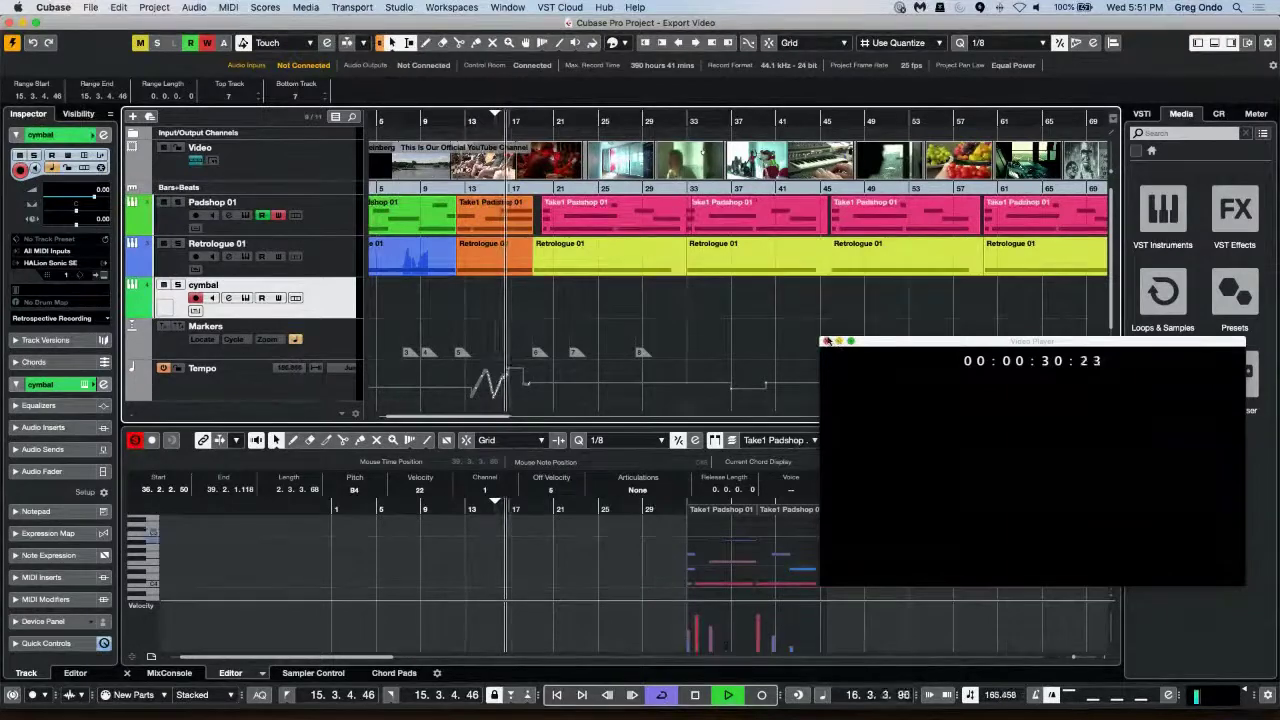
Step: Close the Video Player, fit the whole arrangement in the project view, and reopen the Video Player during playback
{"action": "key", "text": "F8"}
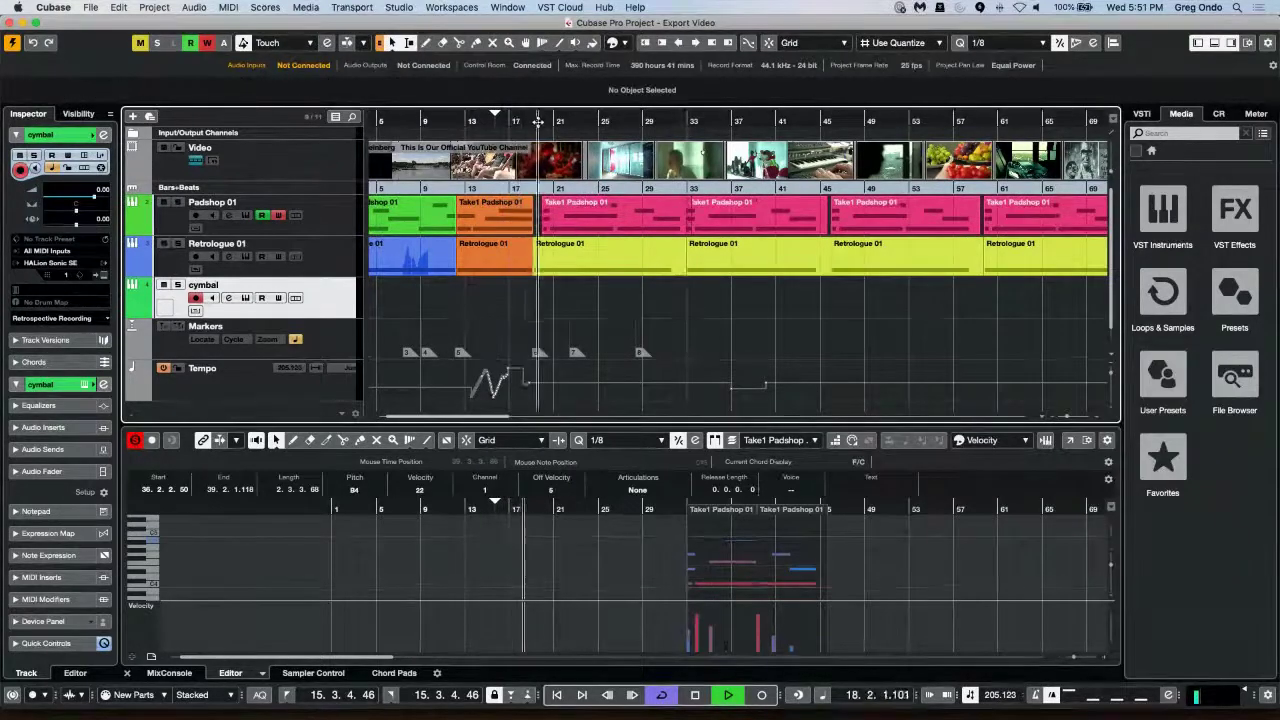
{"action": "key", "text": "h"}
{"action": "key", "text": "g"}
{"action": "key", "text": "g"}
{"action": "key", "text": "g"}
{"action": "key", "text": "g"}
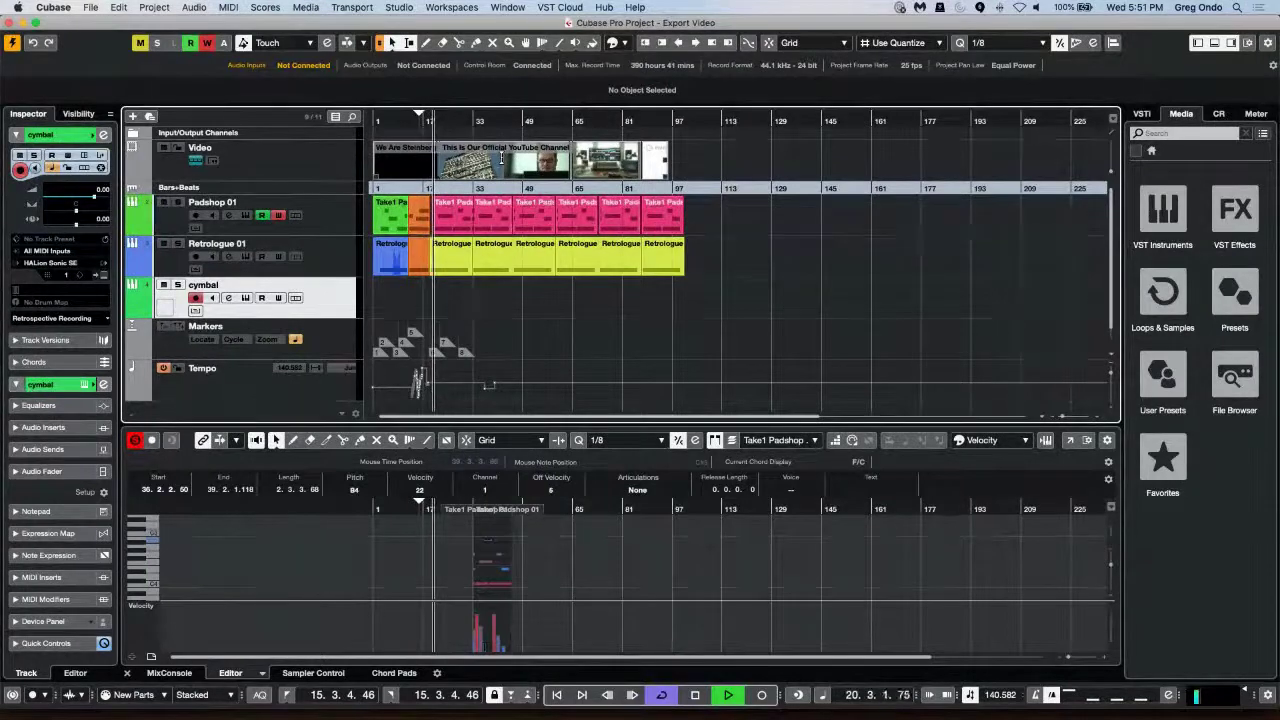
{"action": "key", "text": "F8"}
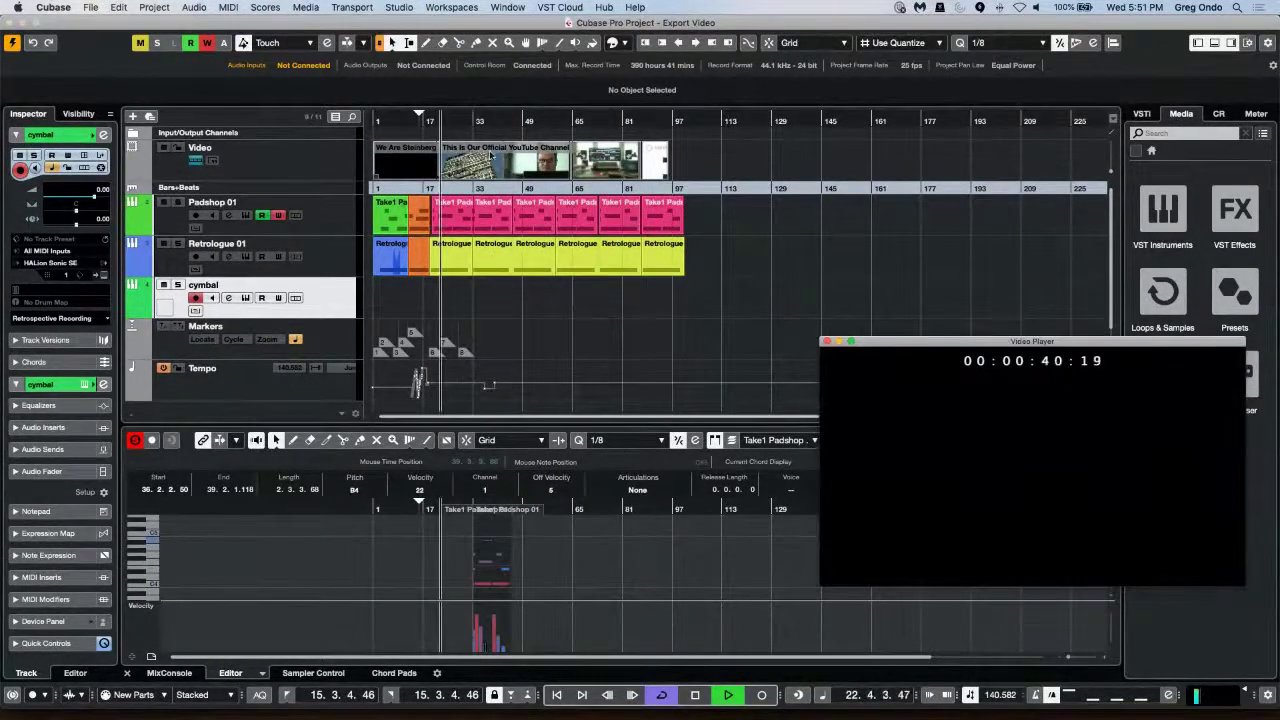
Step: Jump the running playback ahead to about bar 64 and back to about bar 36, close the Video Player and stop playback
{"action": "left_click", "coordinate": [568, 121]}
{"action": "left_click", "coordinate": [322, 160]}
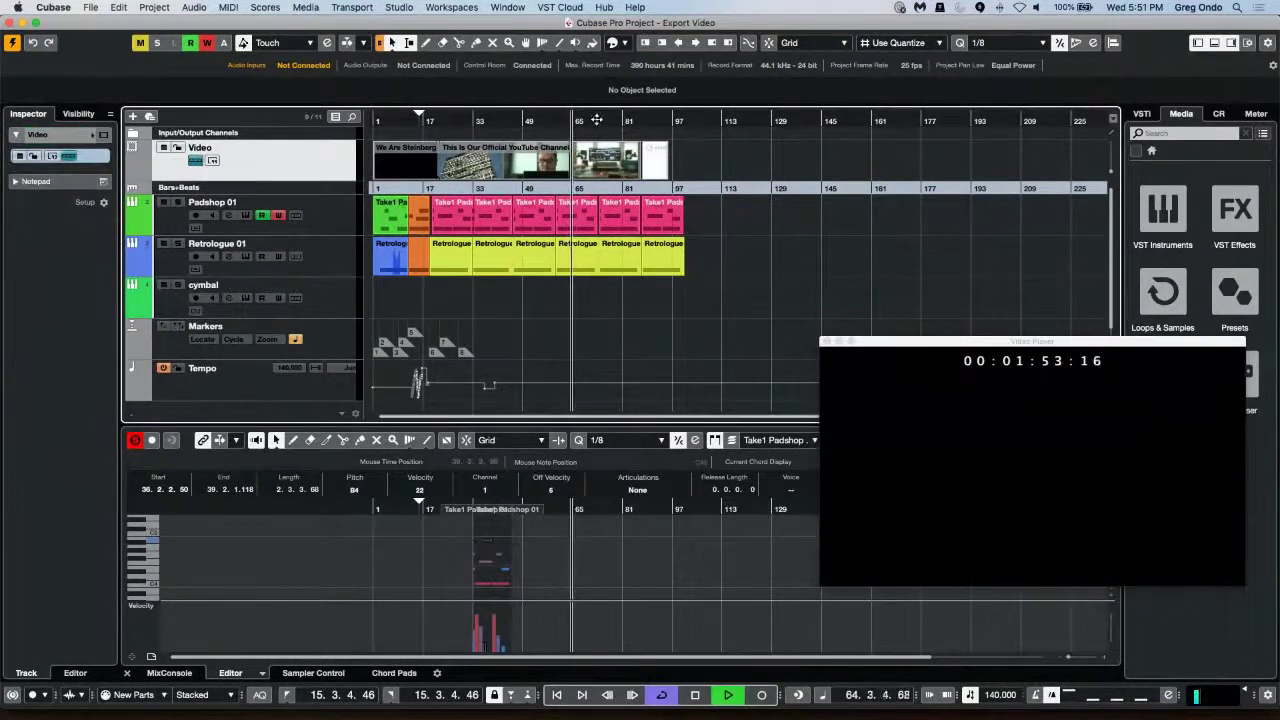
{"action": "left_click", "coordinate": [500, 121]}
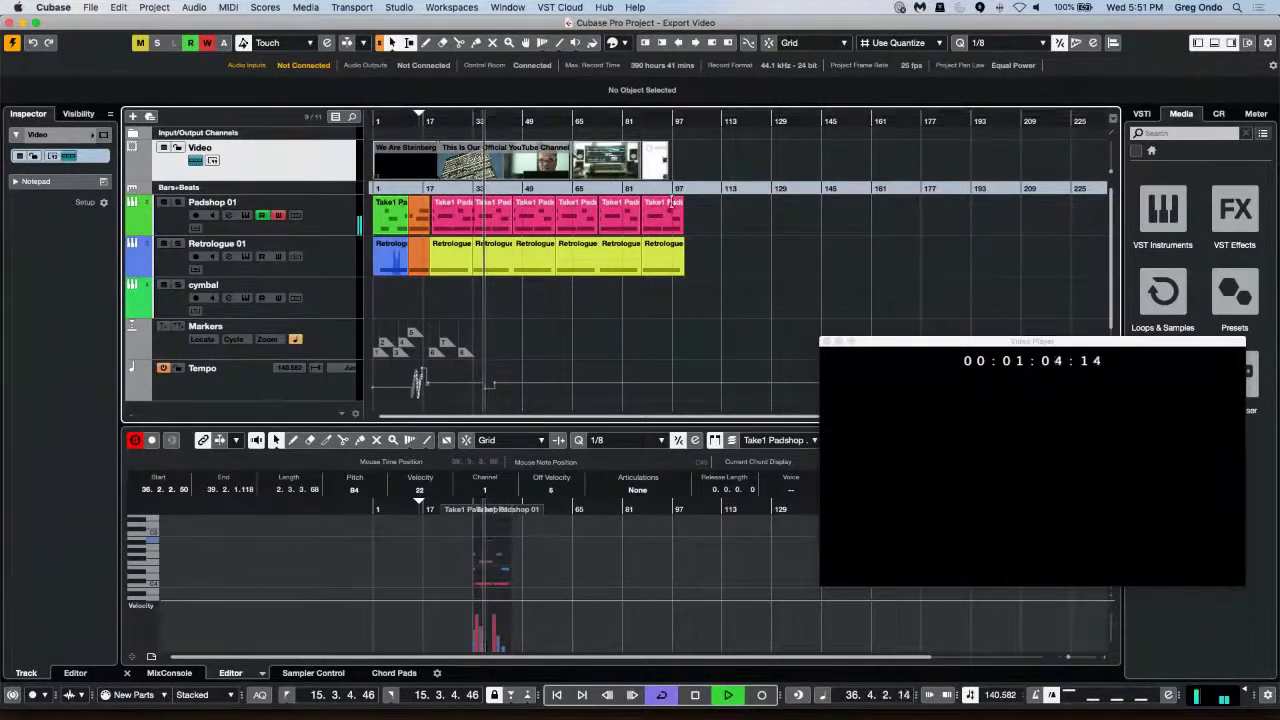
{"action": "left_click", "coordinate": [825, 342]}
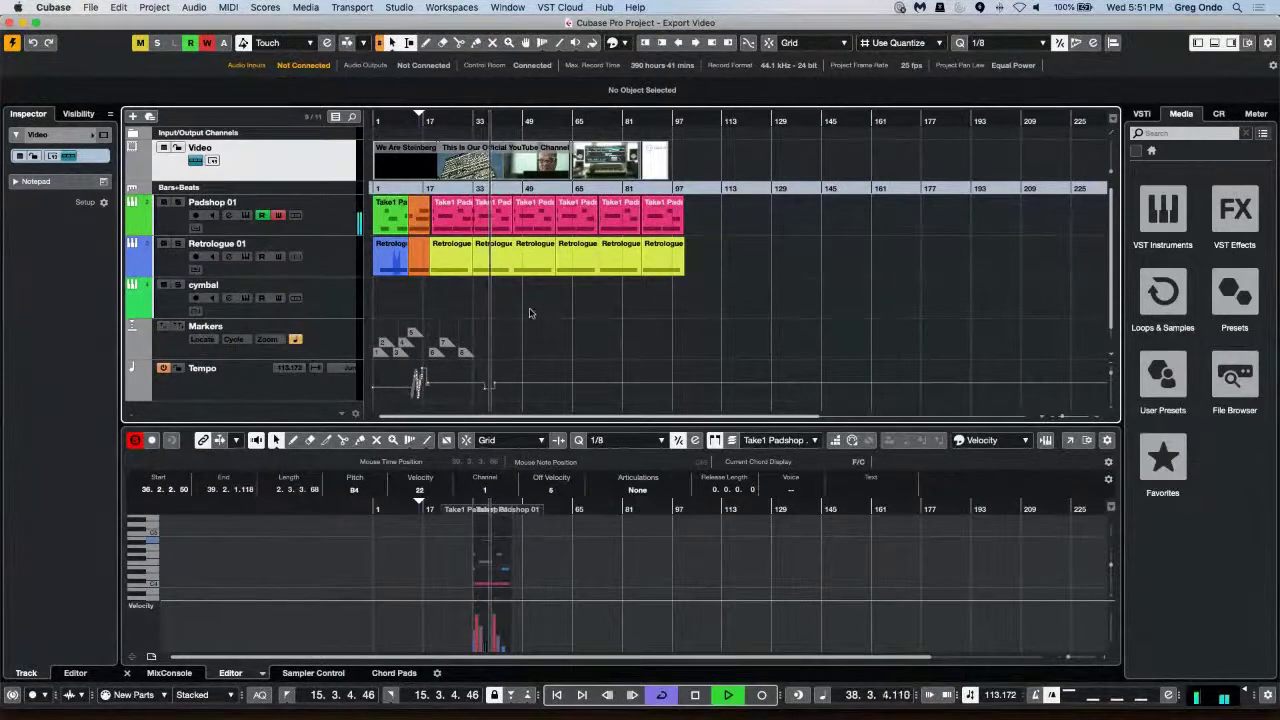
{"action": "key", "text": "space"}
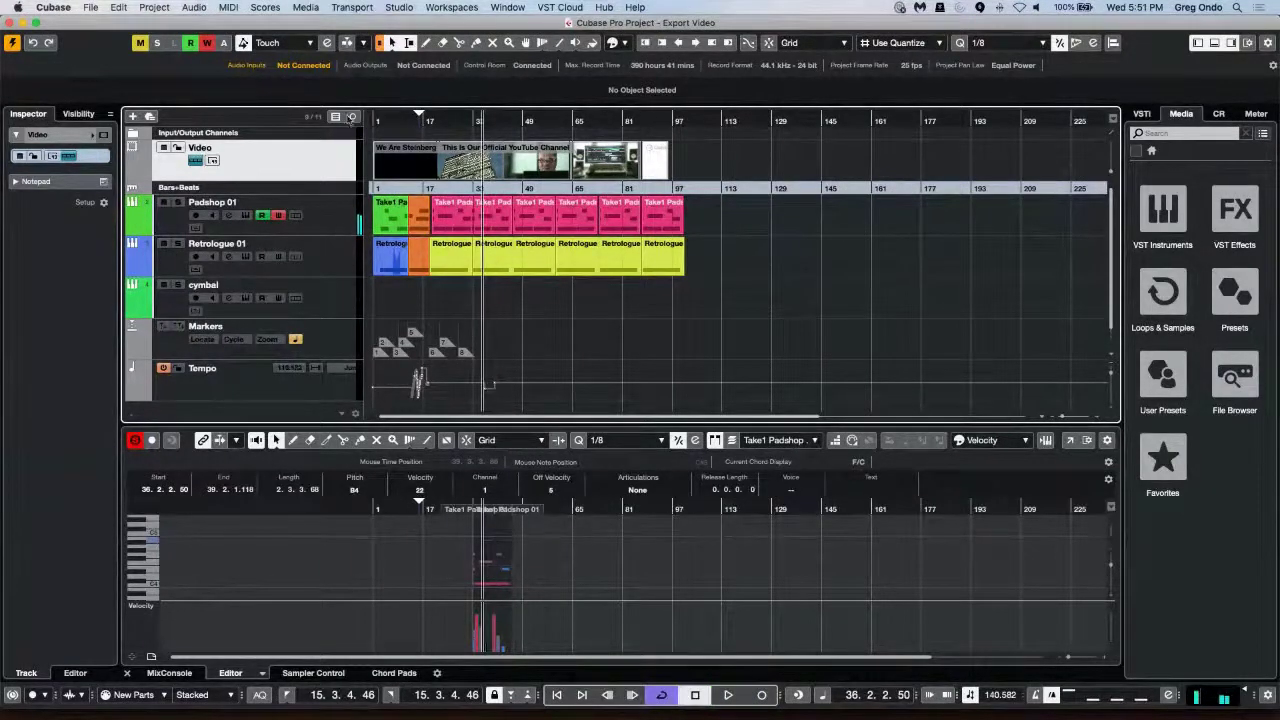
Step: Revert the Export Video project to its previously saved version
{"action": "left_click", "coordinate": [90, 7]}
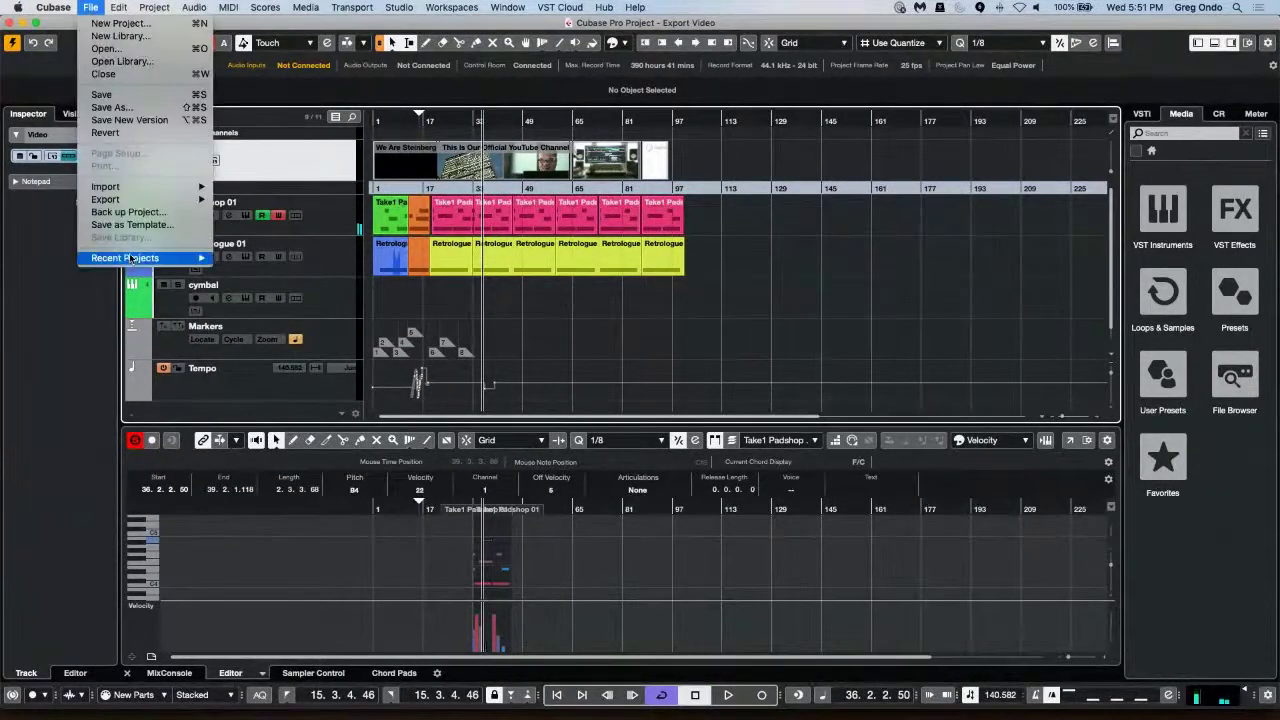
{"action": "left_click", "coordinate": [138, 136]}
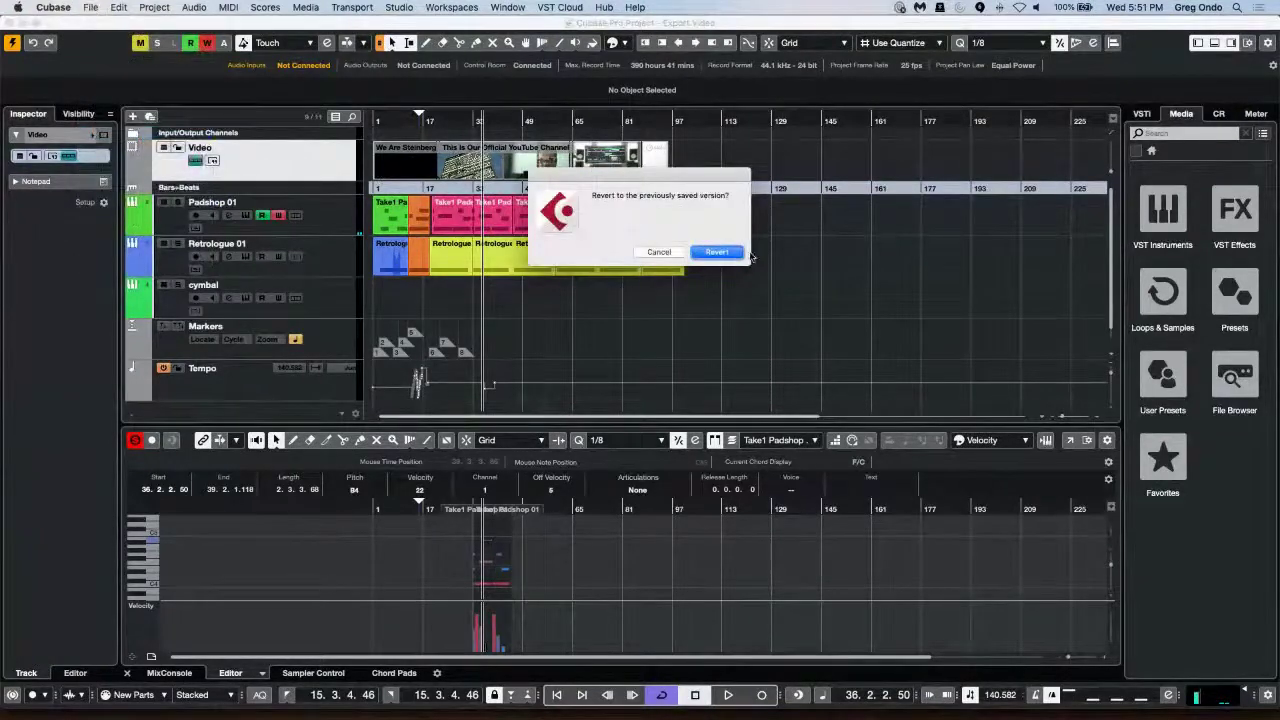
{"action": "left_click", "coordinate": [708, 257]}
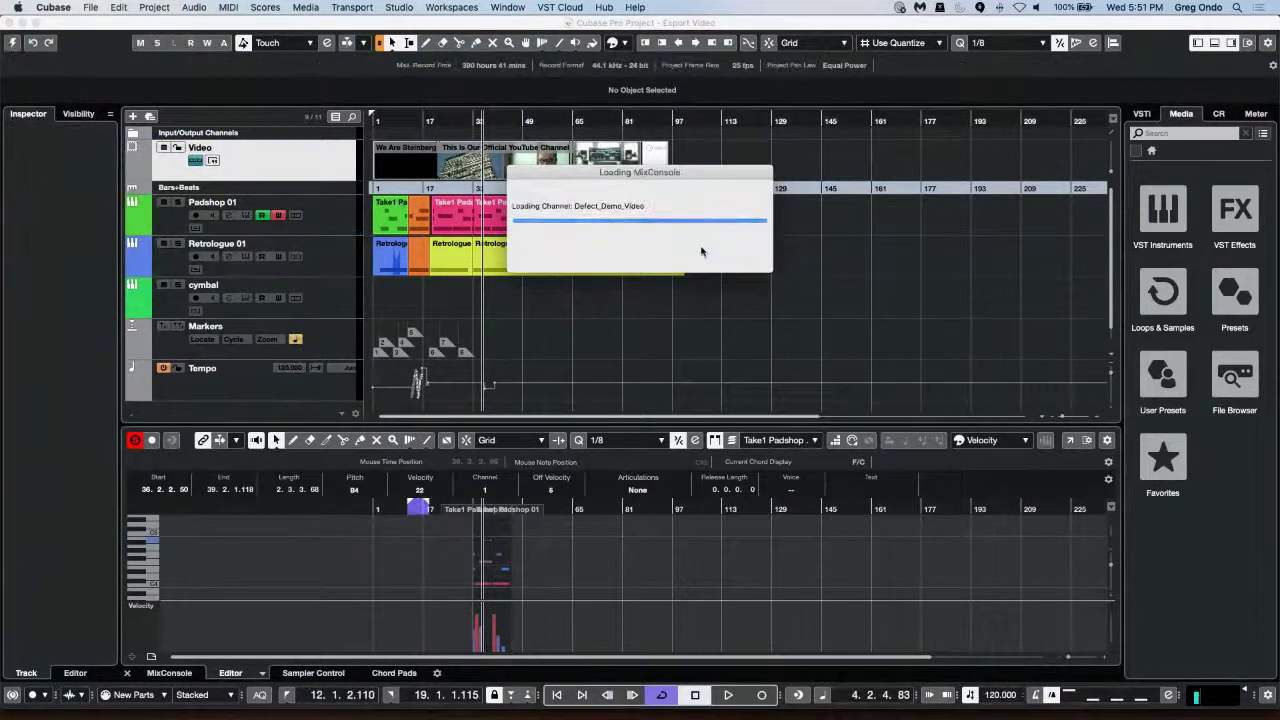
{"action": "left_click", "coordinate": [814, 379]}
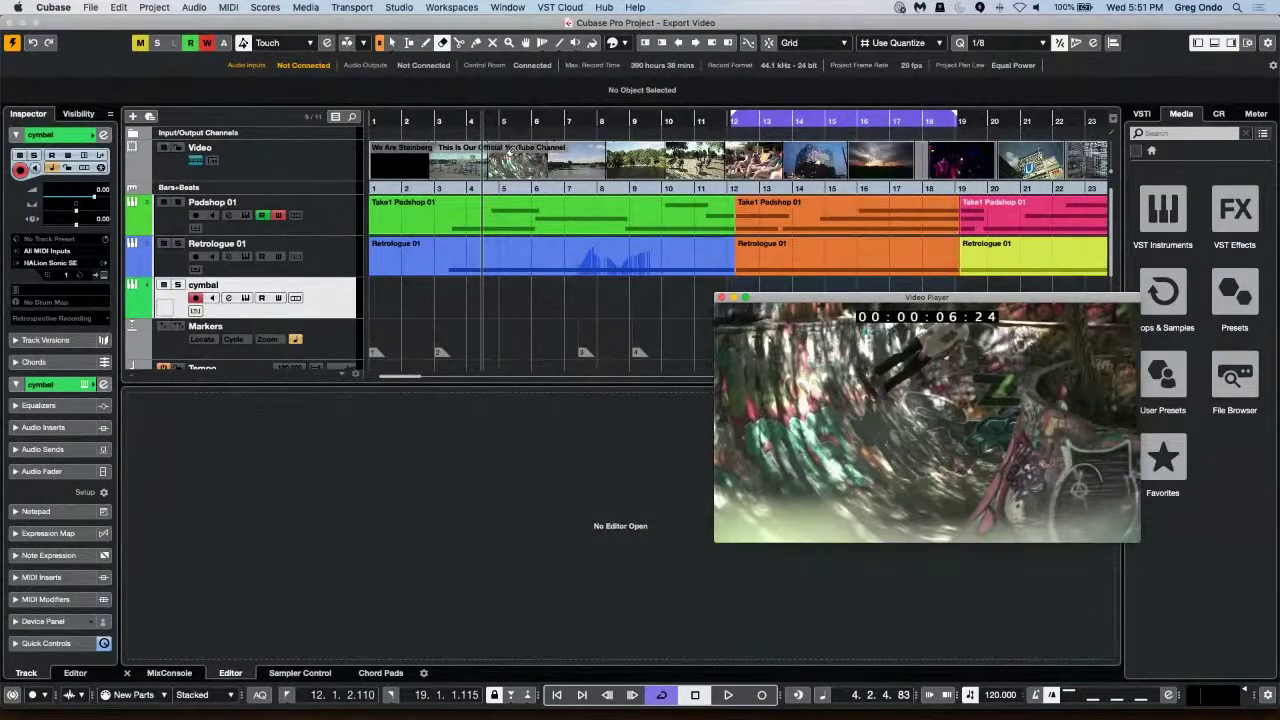
Step: Play the project from about bar 4 and record a hit on the cymbal track, starting at bar 6
{"action": "key", "text": "space"}
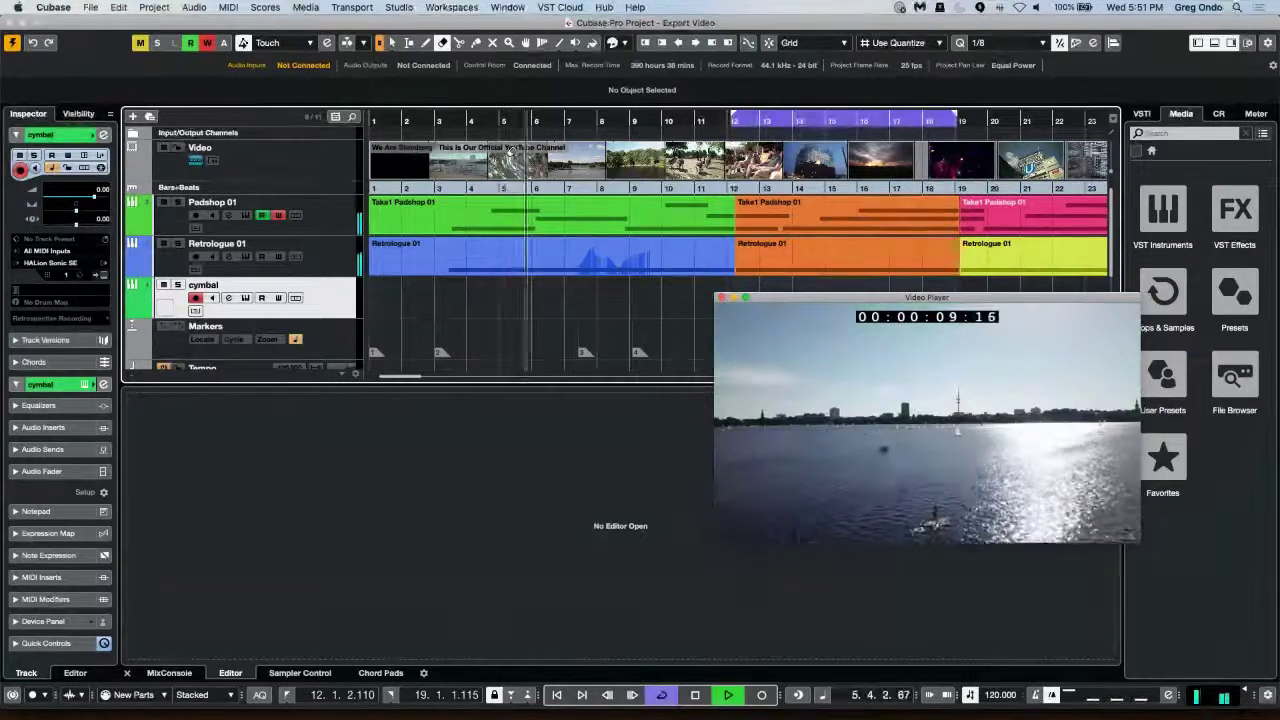
{"action": "left_click", "coordinate": [763, 695]}
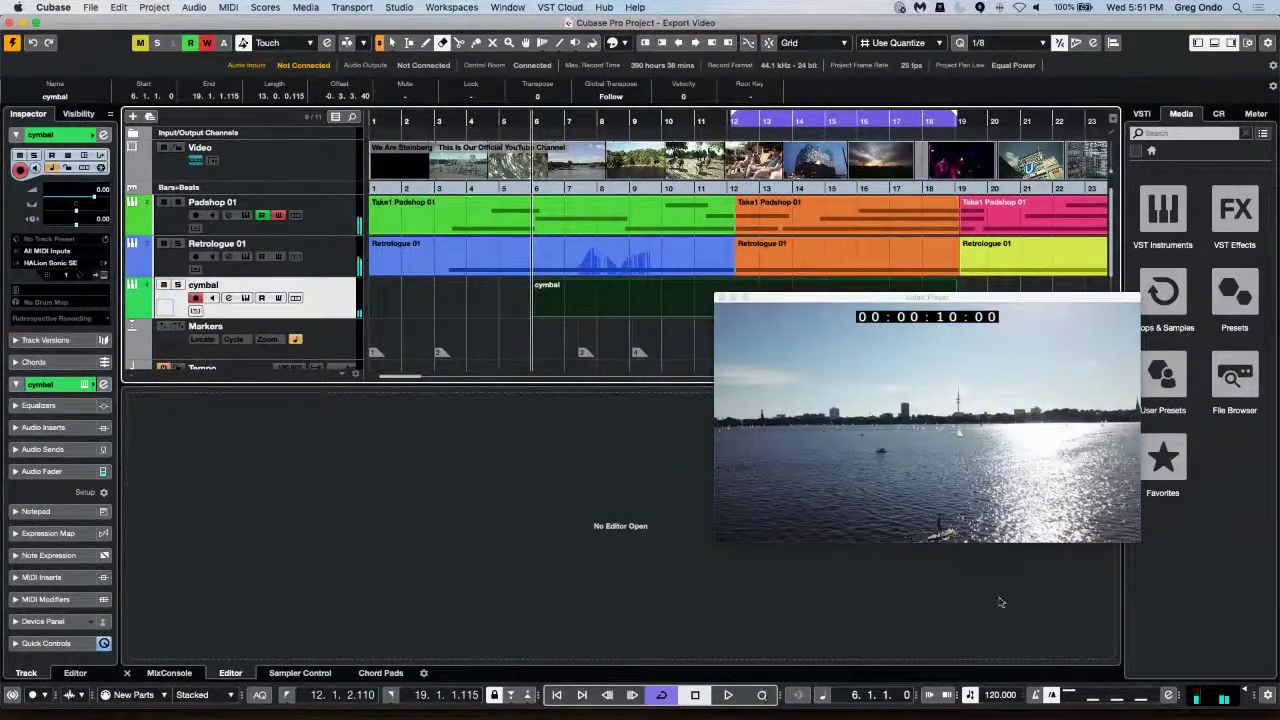
Step: Play back the recorded cymbal hit from about bar 11 and move the Video Player below the tracks
{"action": "left_click", "coordinate": [703, 120]}
{"action": "key", "text": "space"}
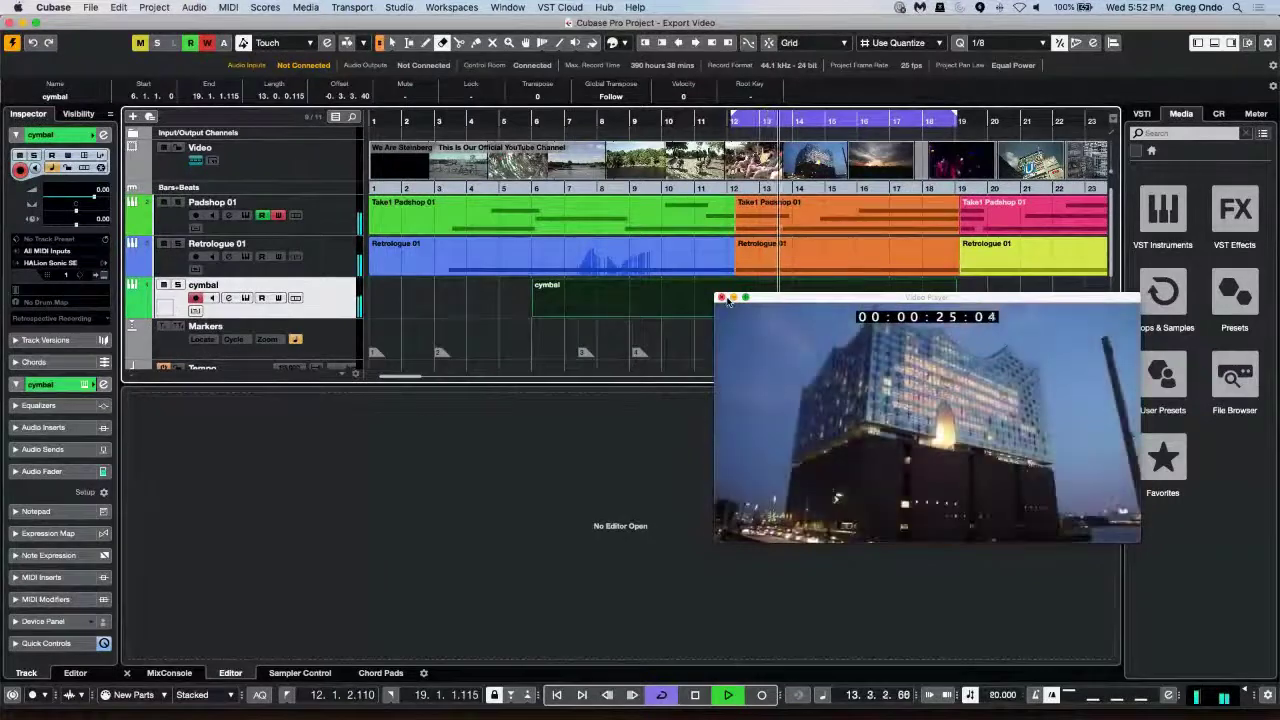
{"action": "key", "text": "space"}
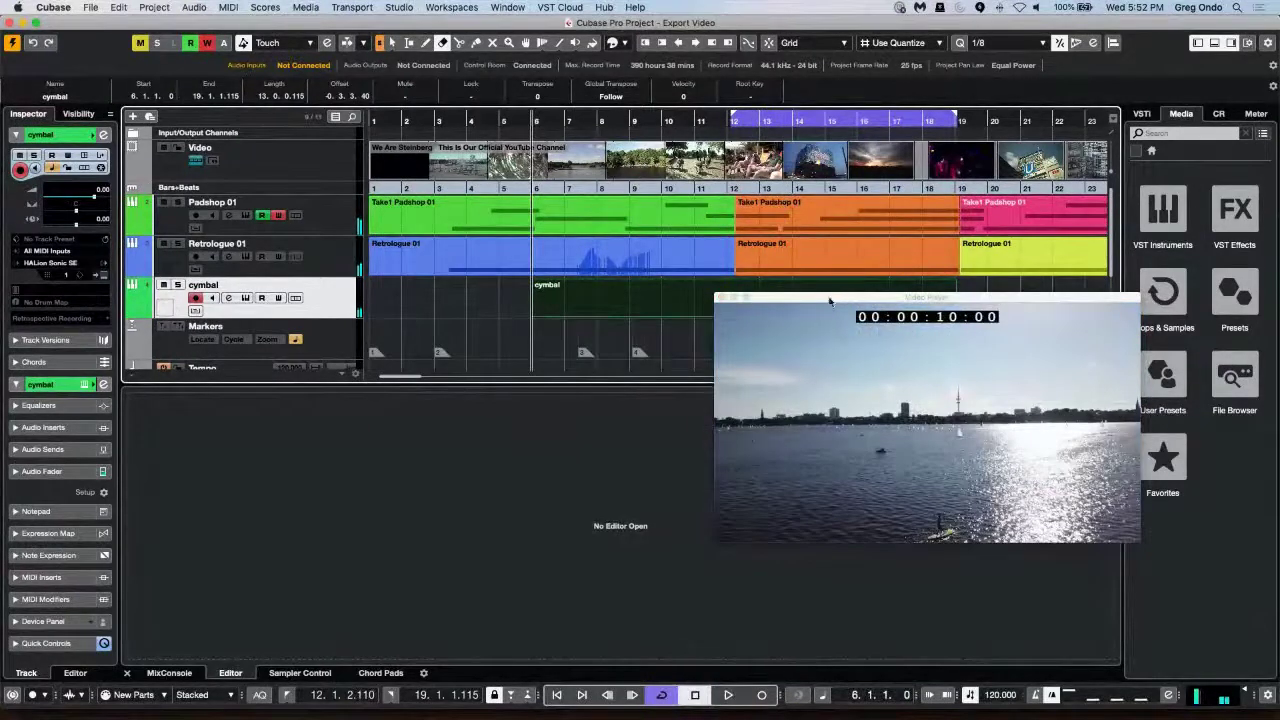
{"action": "left_click_drag", "start_coordinate": [830, 296], "coordinate": [791, 396]}
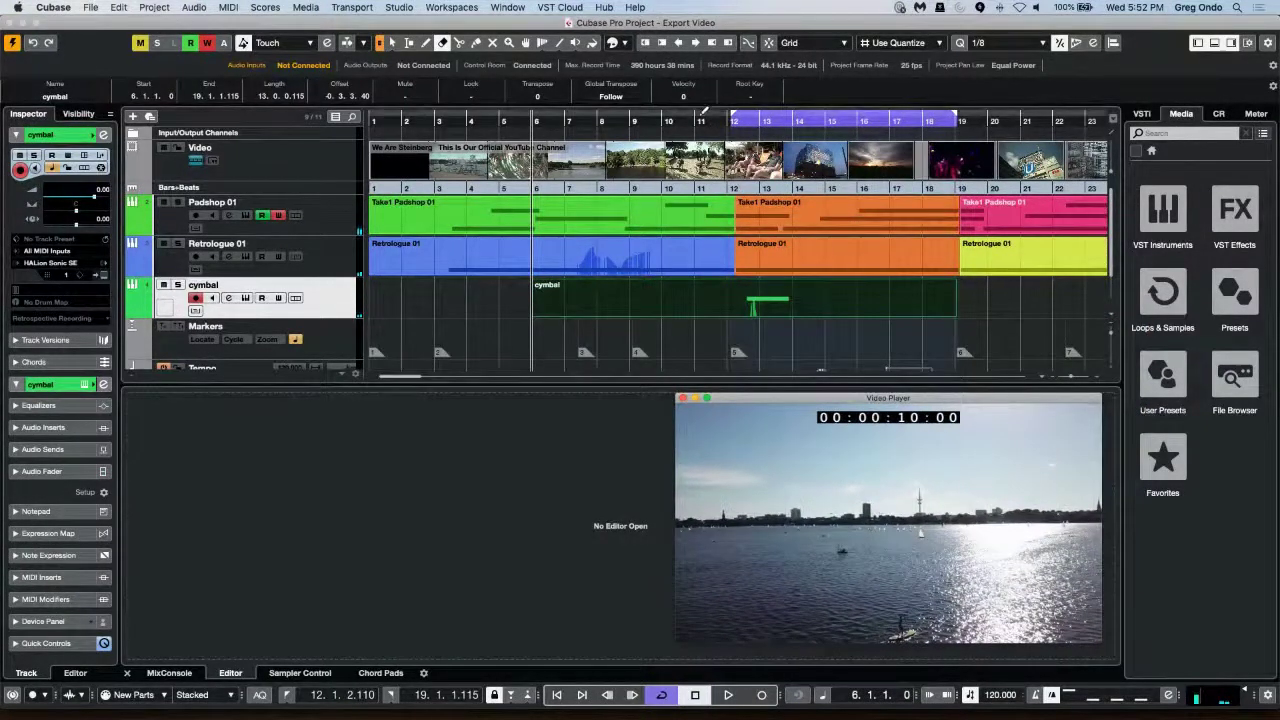
{"action": "left_click_drag", "start_coordinate": [698, 120], "coordinate": [700, 104]}
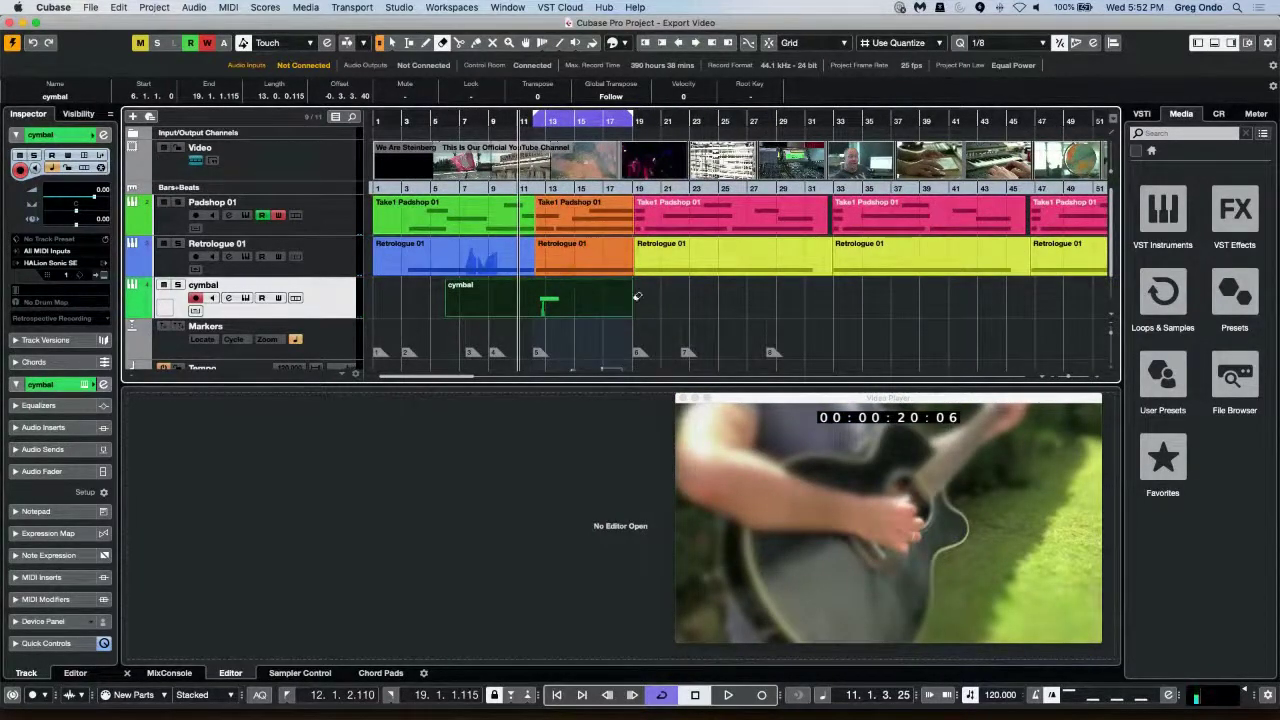
Step: Deactivate the tempo track and set the project's fixed tempo to 90 BPM
{"action": "left_click", "coordinate": [969, 694]}
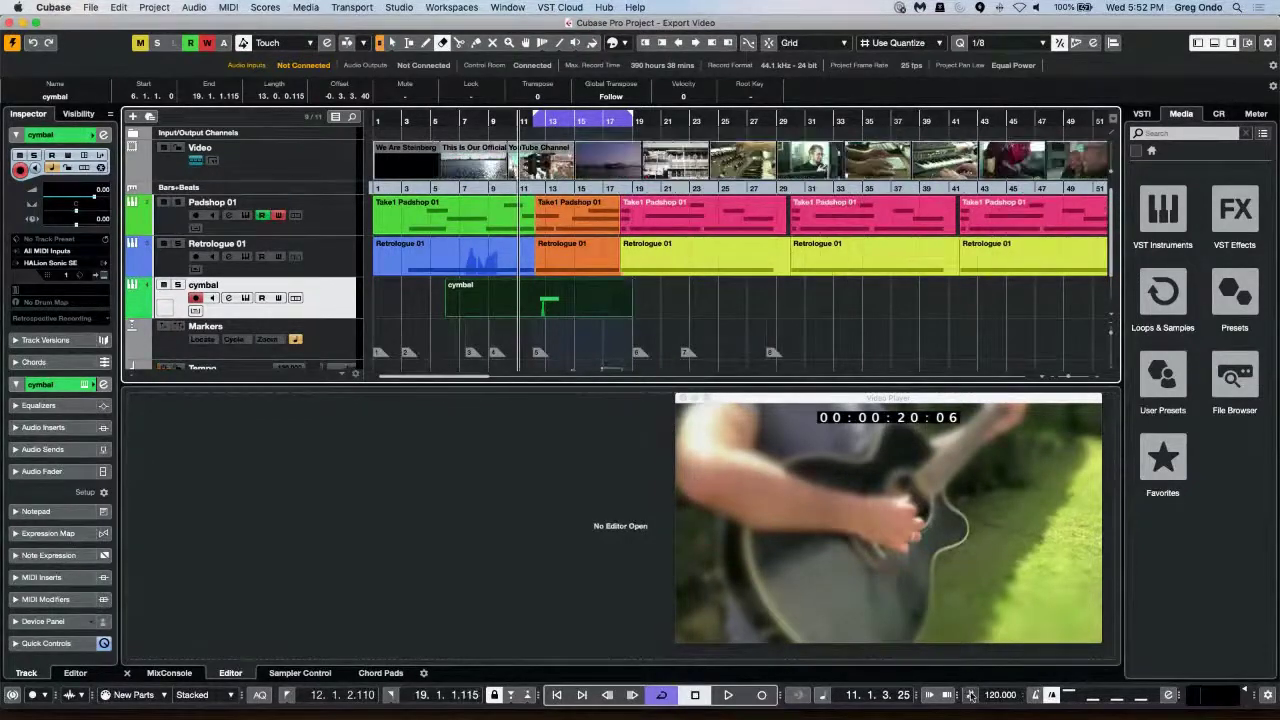
{"action": "double_click", "coordinate": [992, 694]}
{"action": "key", "text": "BackSpace"}
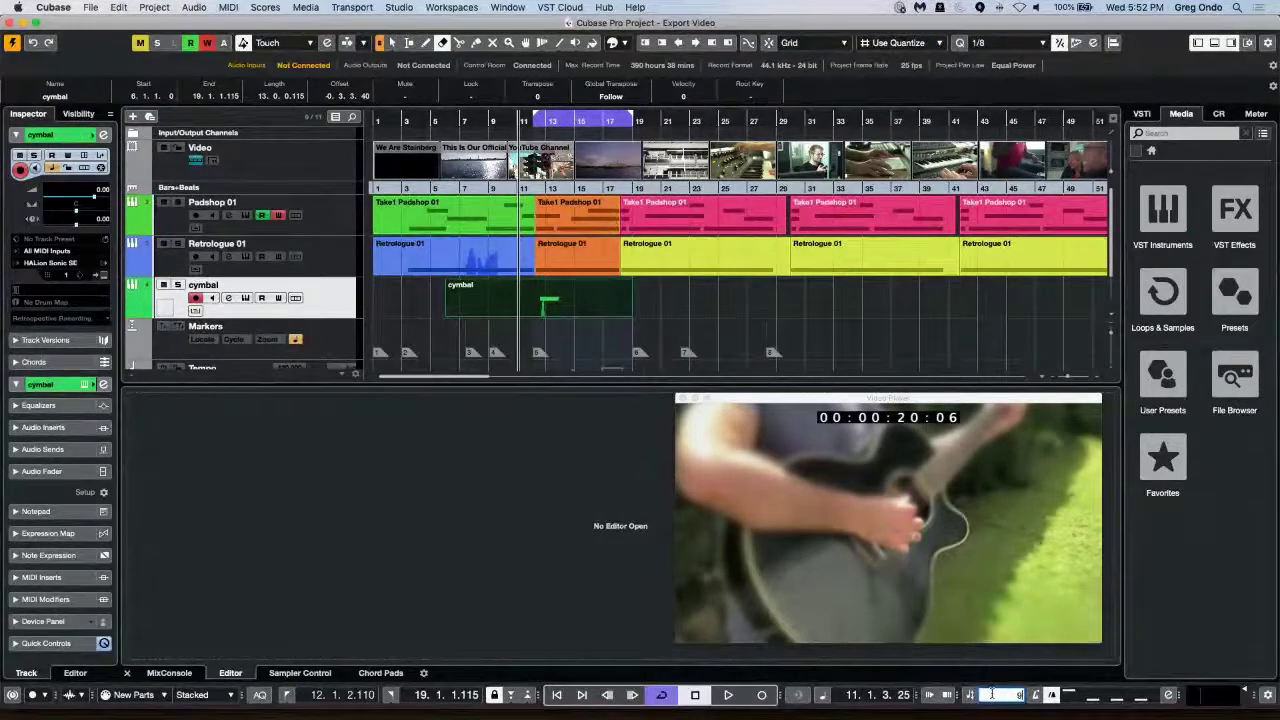
{"action": "type", "text": "90"}
{"action": "key", "text": "Return"}
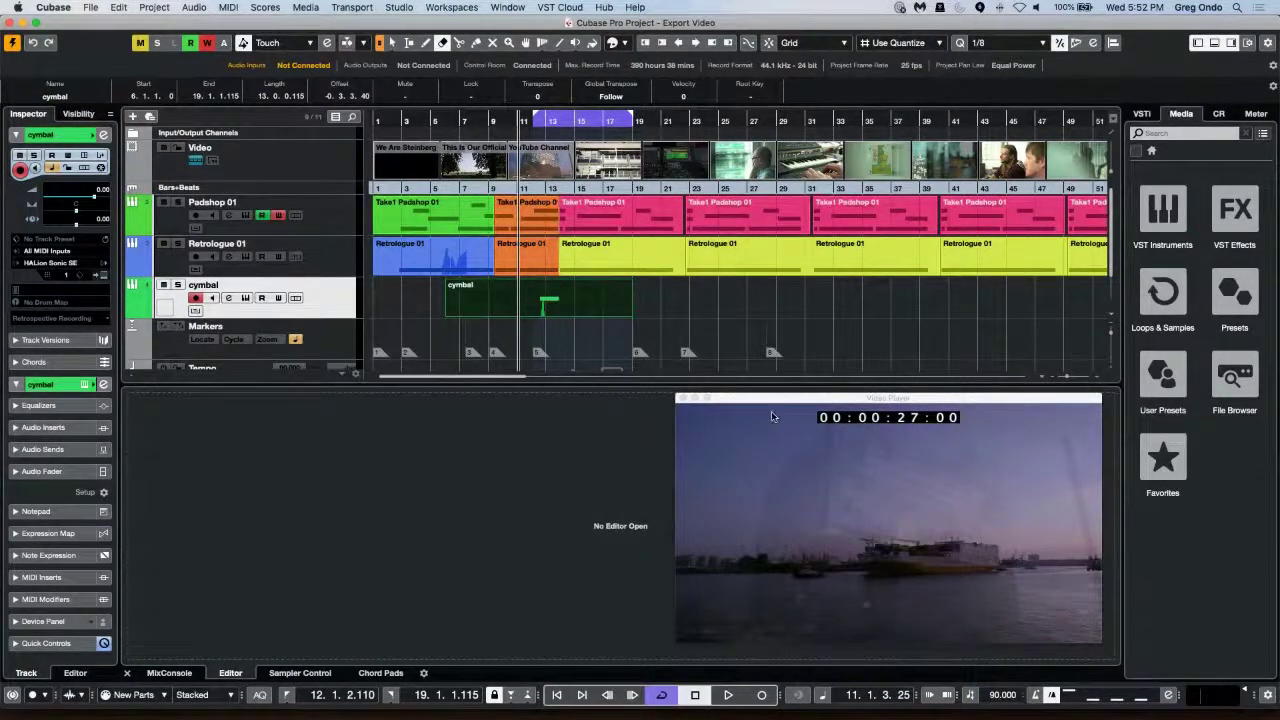
Step: Play from about bar 10 to check the cymbal hit against the picture at the slower tempo
{"action": "left_click", "coordinate": [514, 122]}
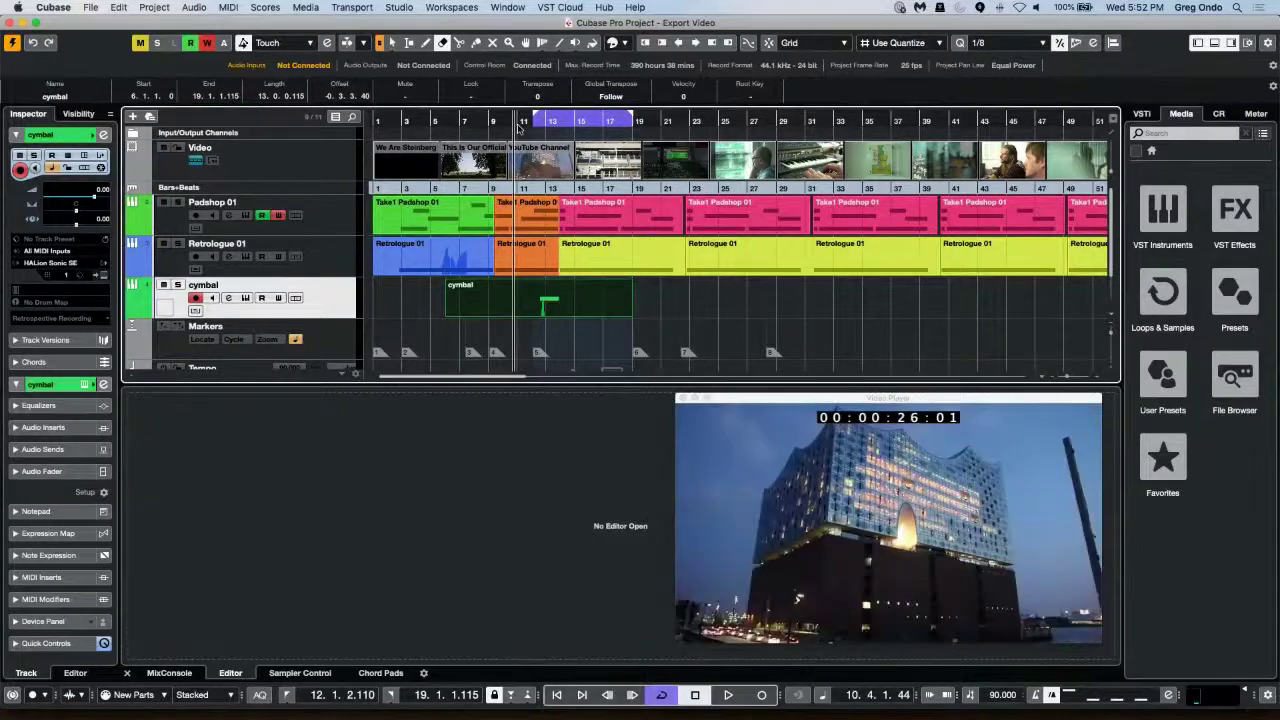
{"action": "key", "text": "space"}
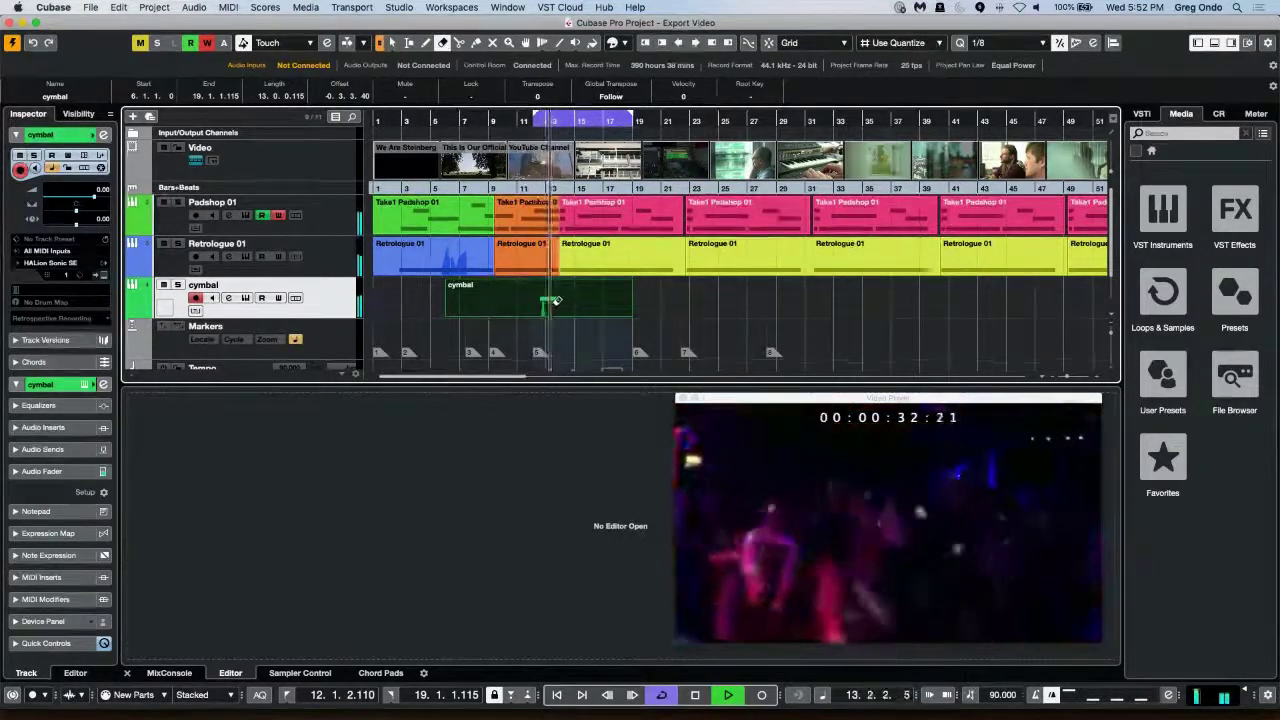
{"action": "key", "text": "space"}
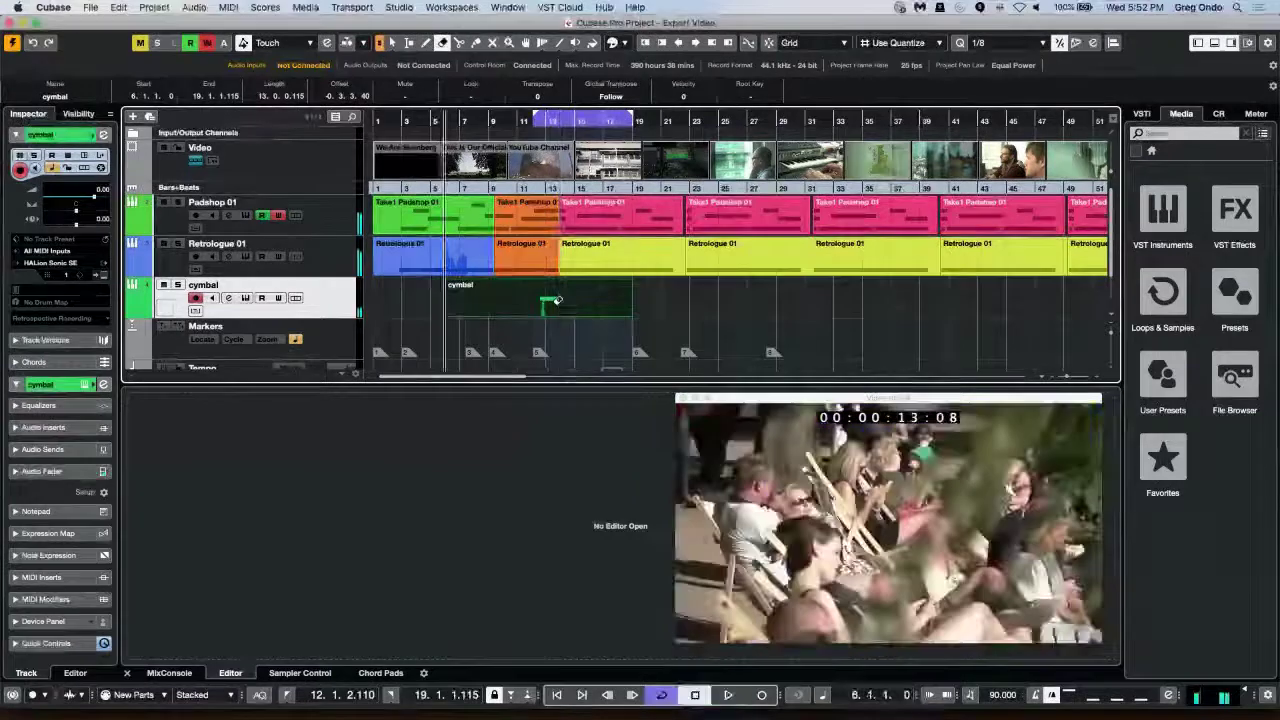
Step: Restore the project's fixed tempo to 120 BPM
{"action": "double_click", "coordinate": [996, 696]}
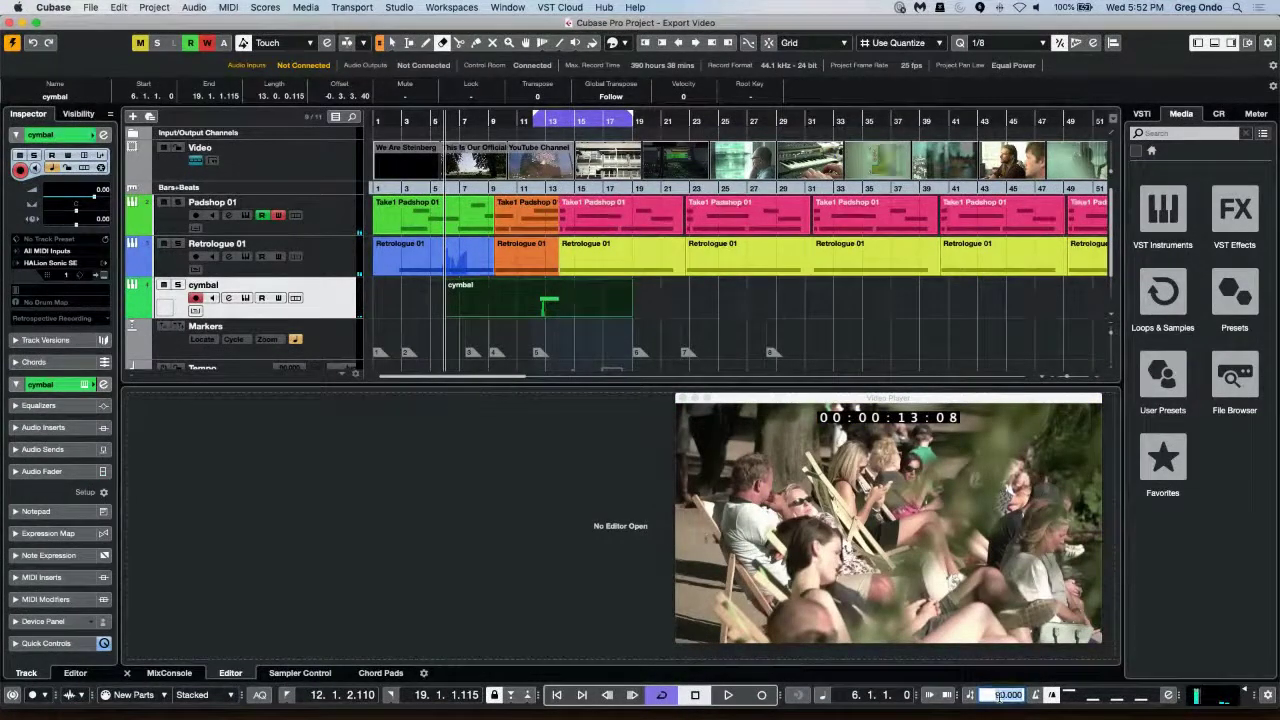
{"action": "key", "text": "Return"}
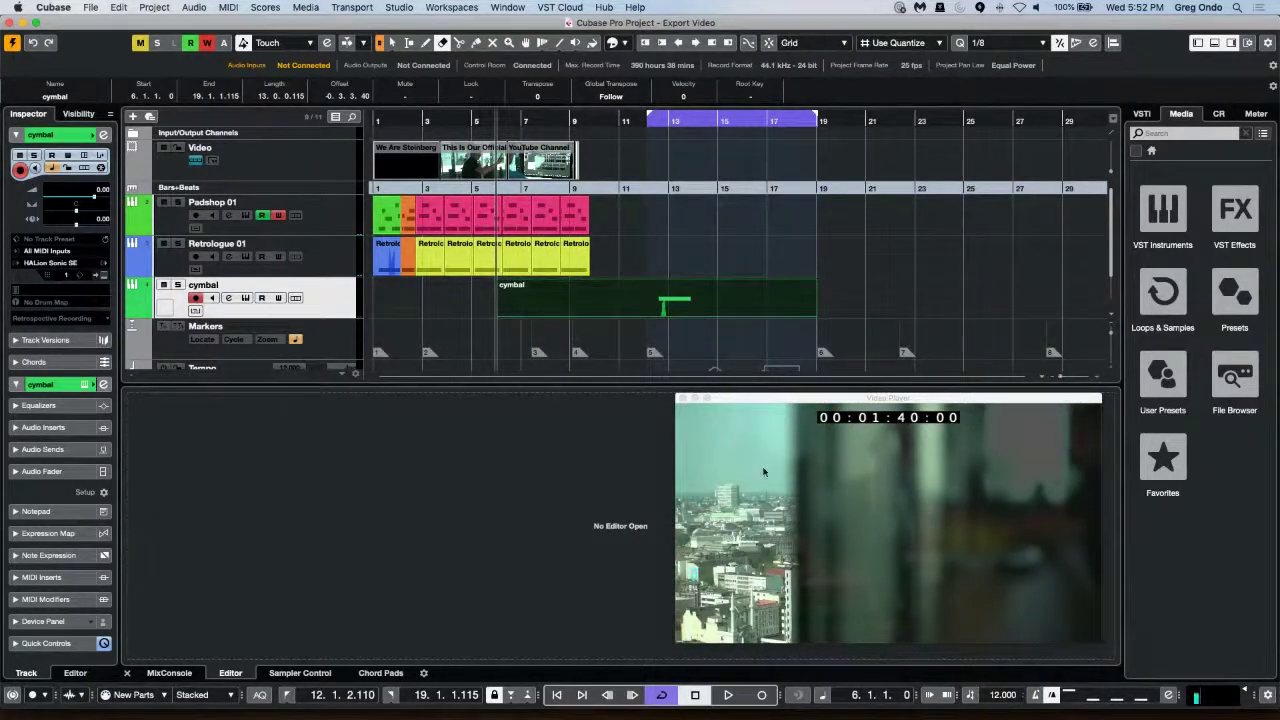
{"action": "double_click", "coordinate": [1001, 696]}
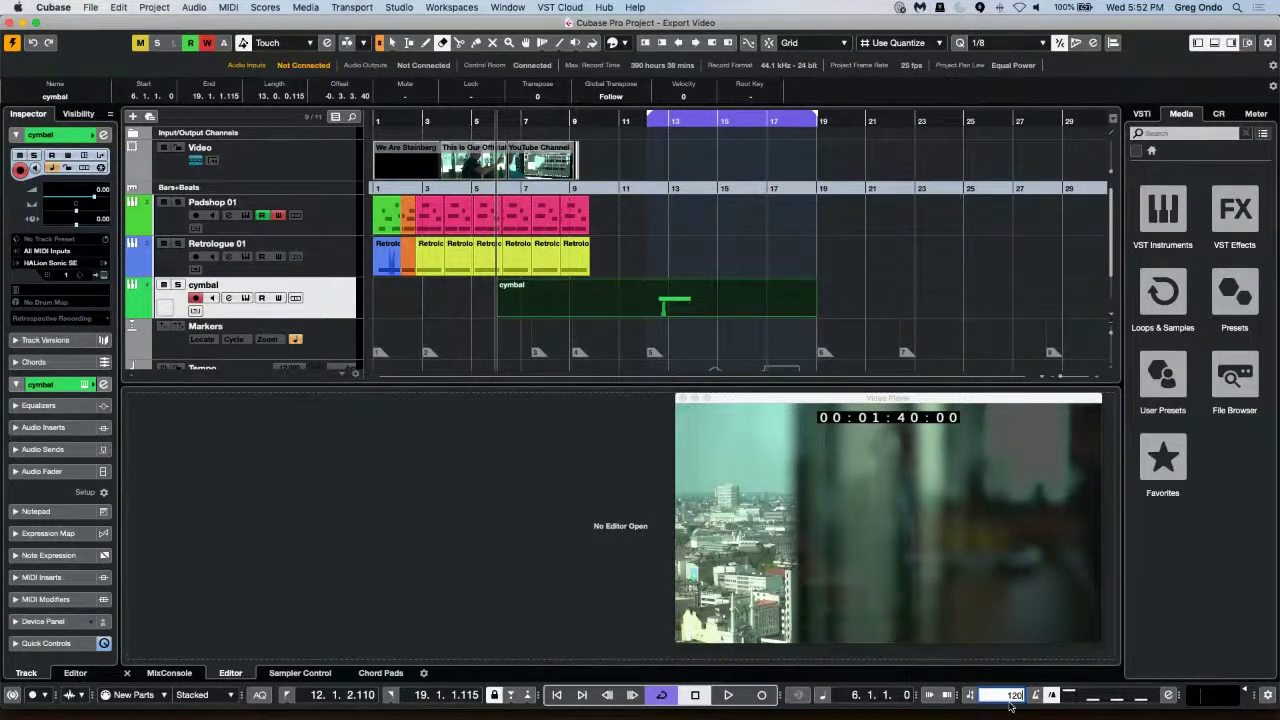
{"action": "key", "text": "Return"}
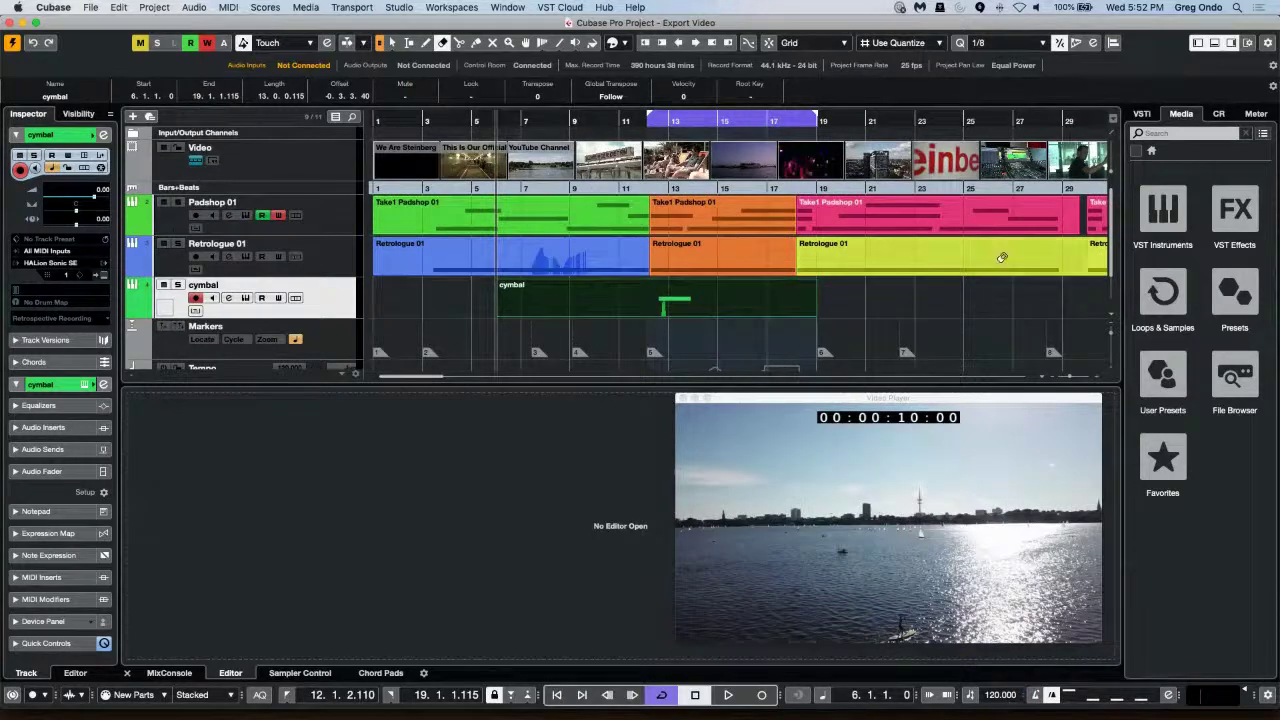
Step: Play from about bar 11 to check the cymbal hit against the picture at the restored tempo
{"action": "left_click", "coordinate": [631, 120]}
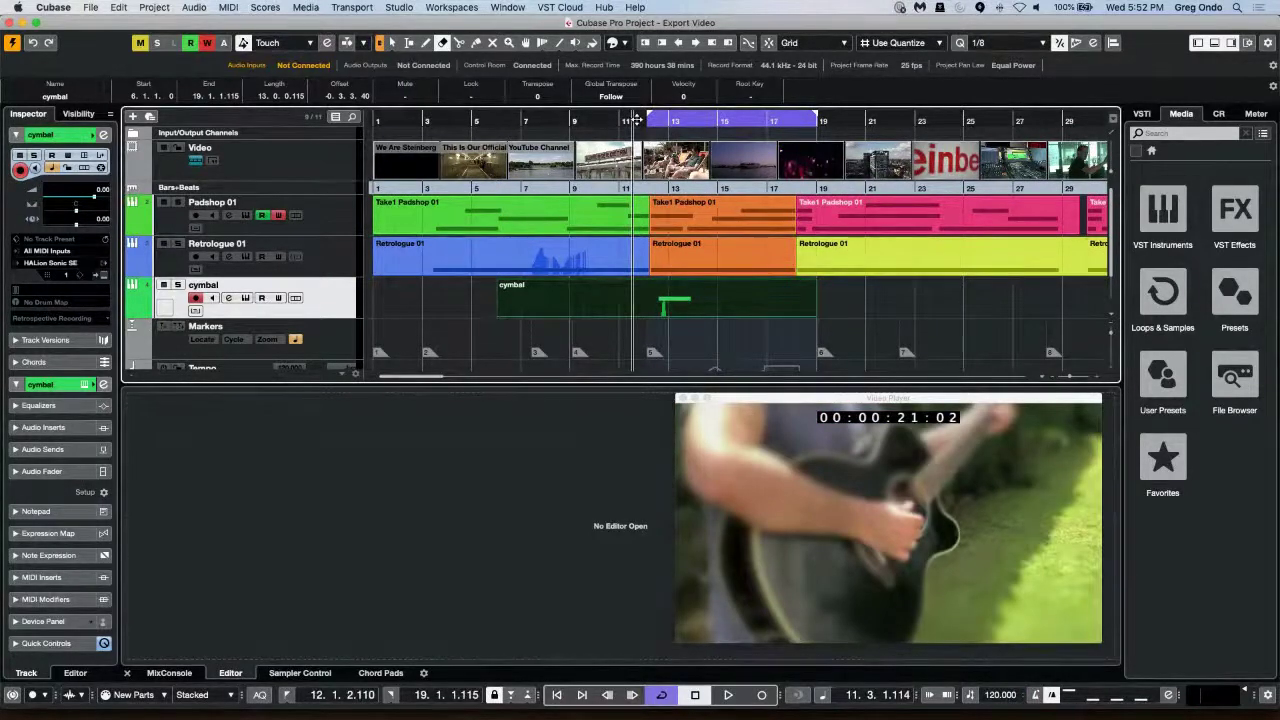
{"action": "key", "text": "space"}
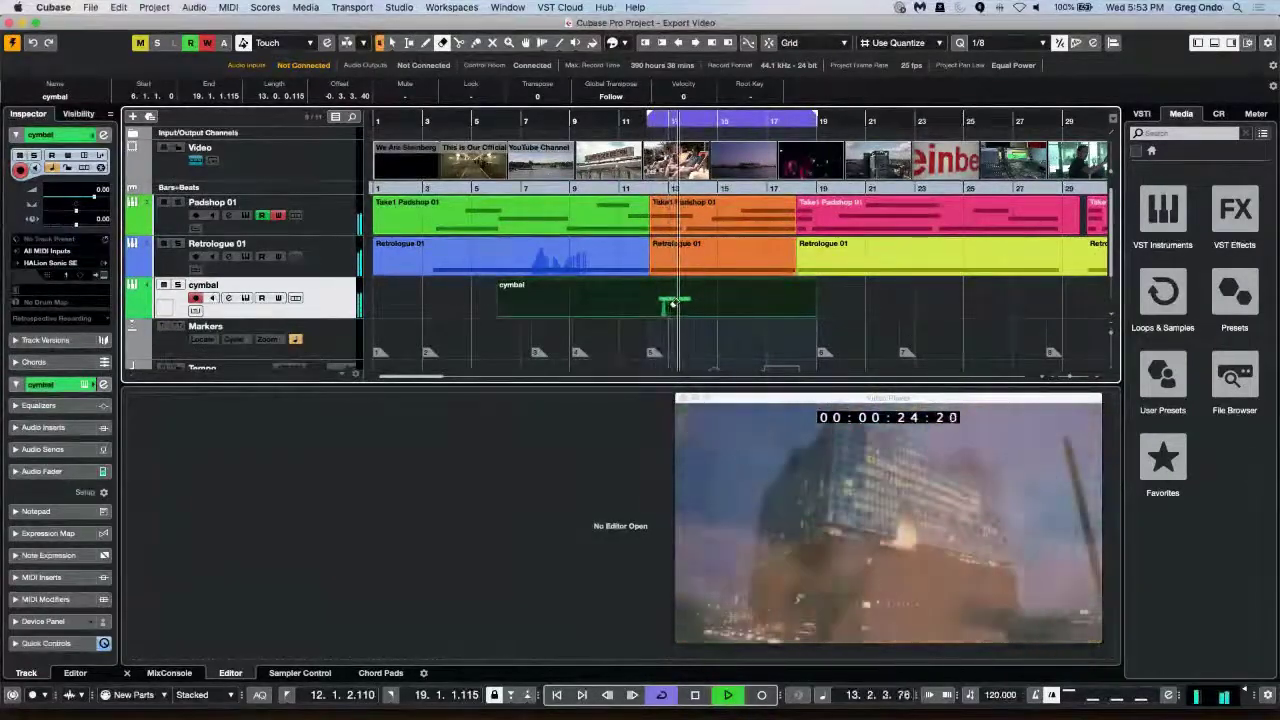
{"action": "key", "text": "space"}
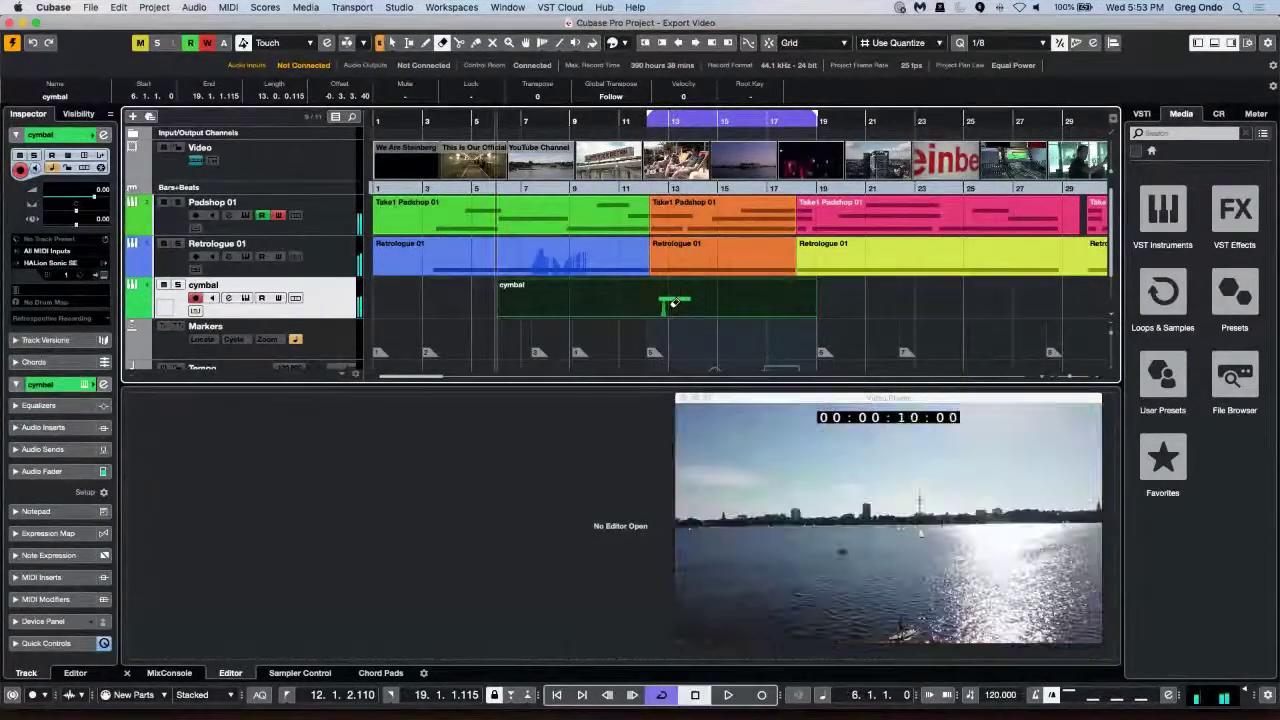
Step: Switch the cymbal track to linear time base and set the project's fixed tempo to 90 BPM
{"action": "left_click", "coordinate": [54, 170]}
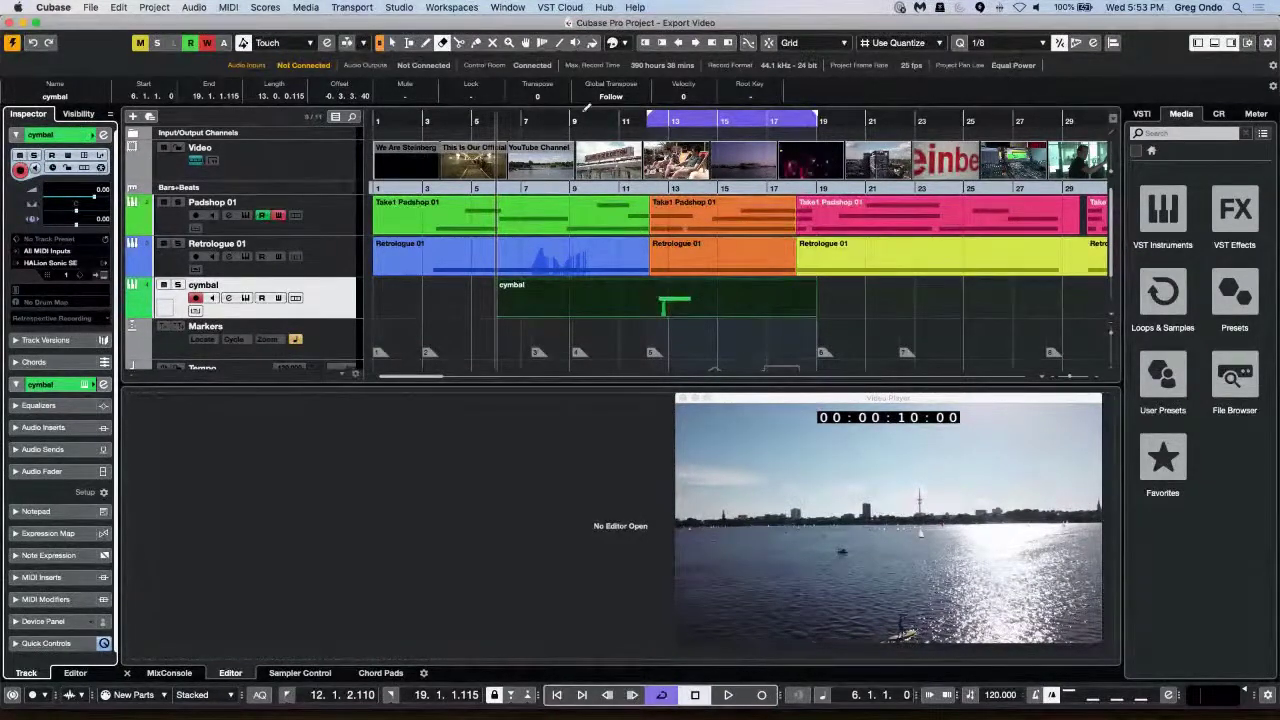
{"action": "double_click", "coordinate": [1000, 694]}
{"action": "type", "text": "9"}
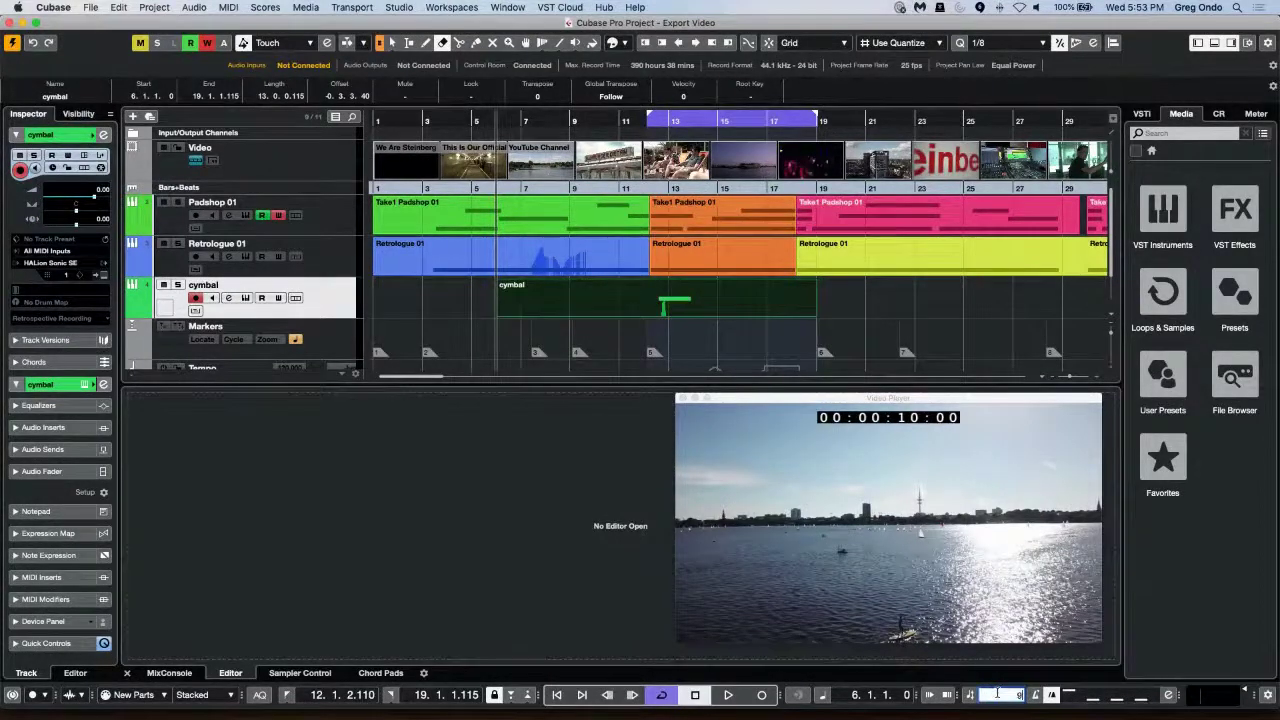
{"action": "type", "text": "0"}
{"action": "key", "text": "Return"}
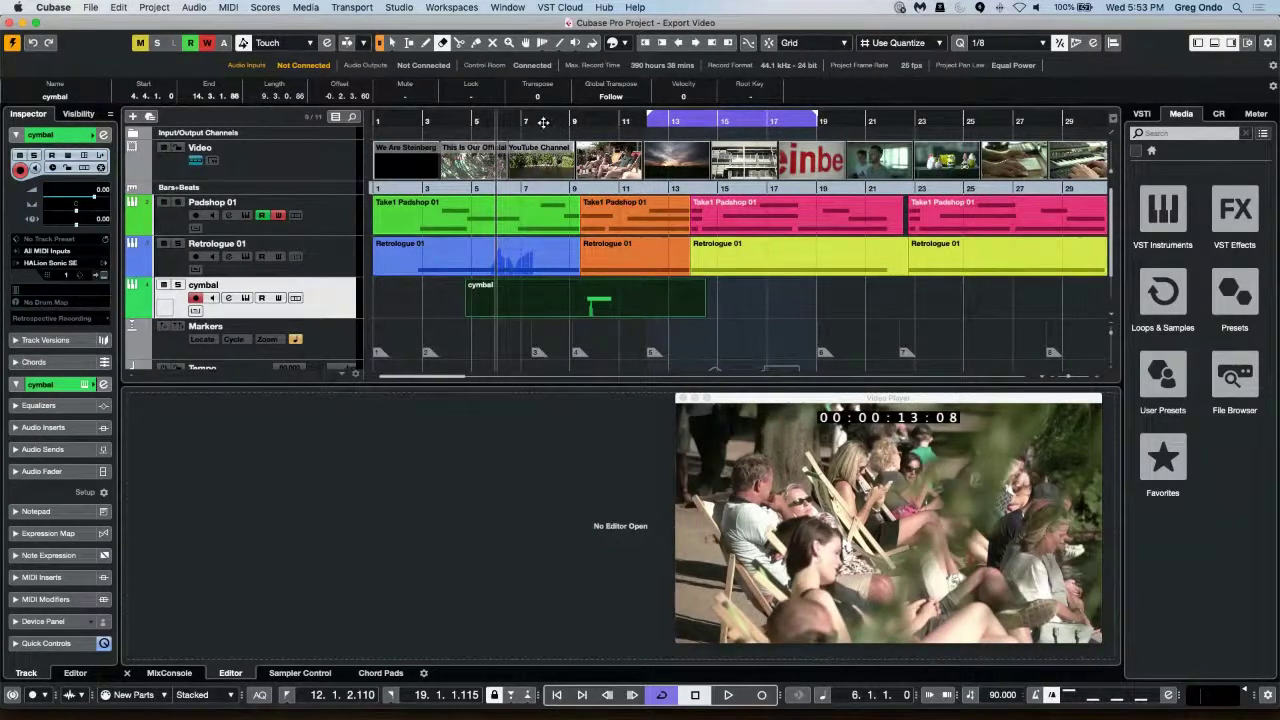
Step: Play from about bar 8 to check the linear cymbal hit against the picture
{"action": "left_click", "coordinate": [546, 121]}
{"action": "key", "text": "space"}
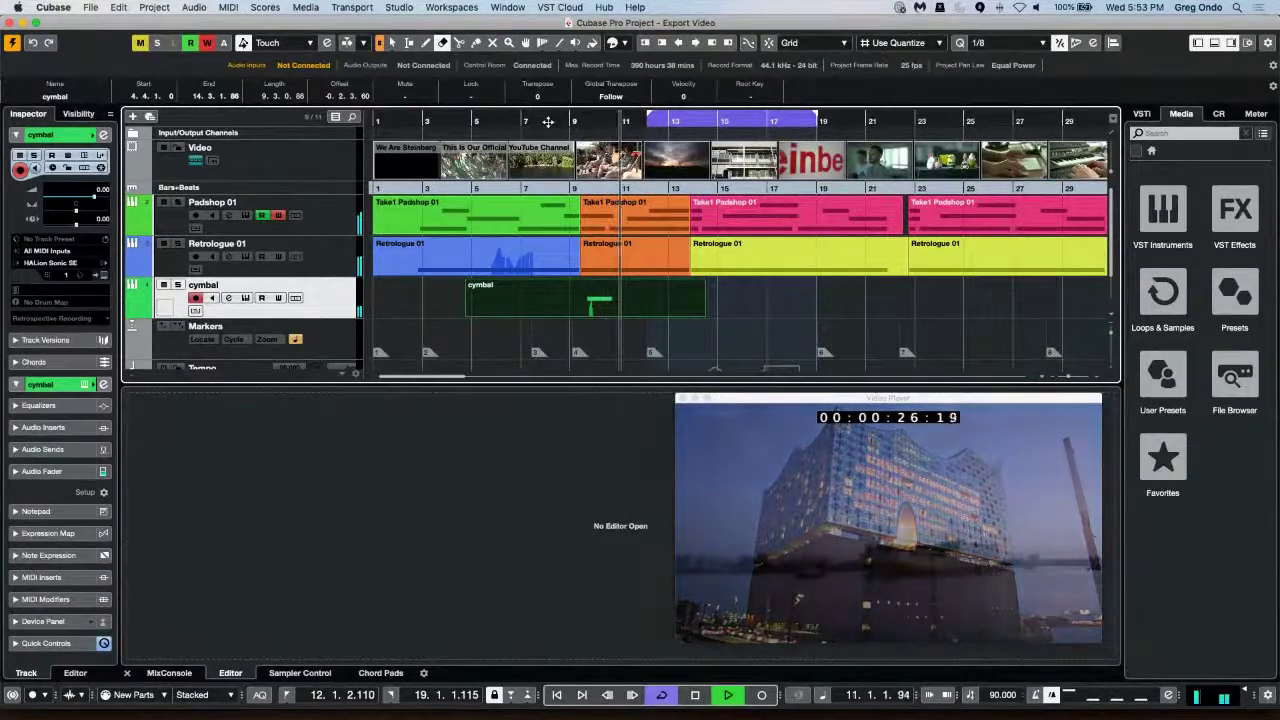
{"action": "key", "text": "space"}
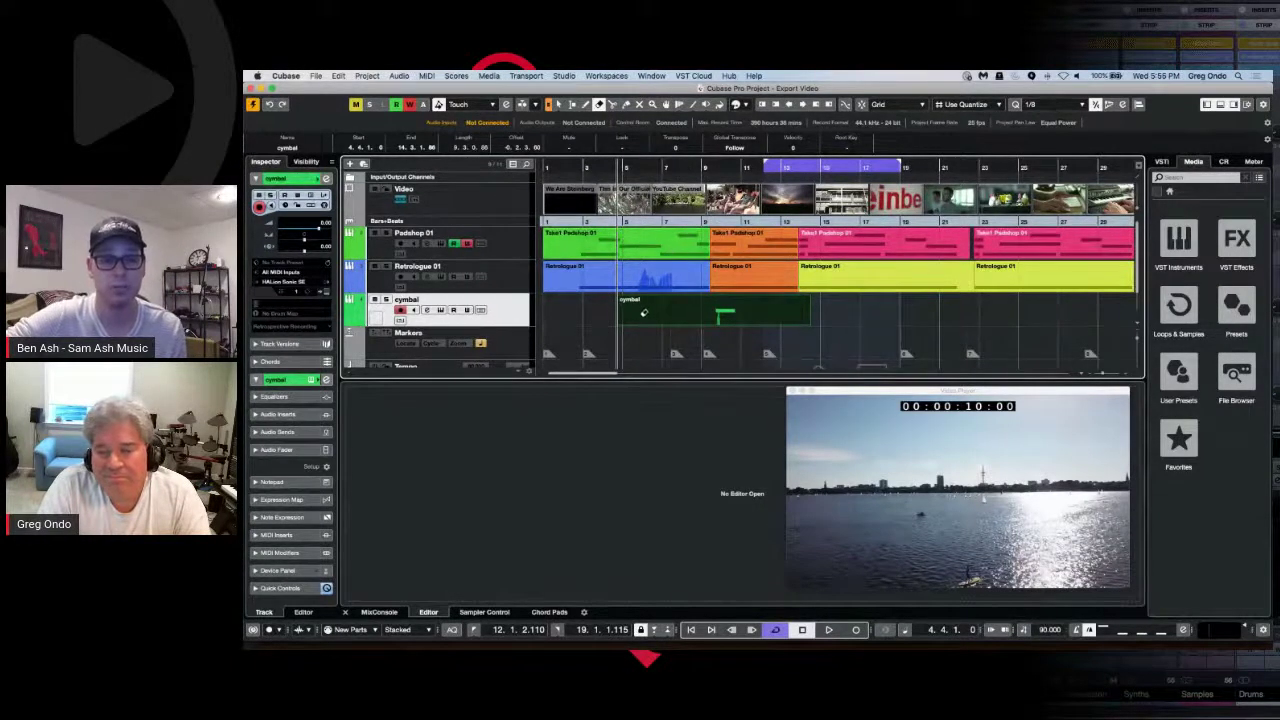
Step: Choose the Object Selection tool and switch to the open project For Grace final
{"action": "key", "text": "1"}
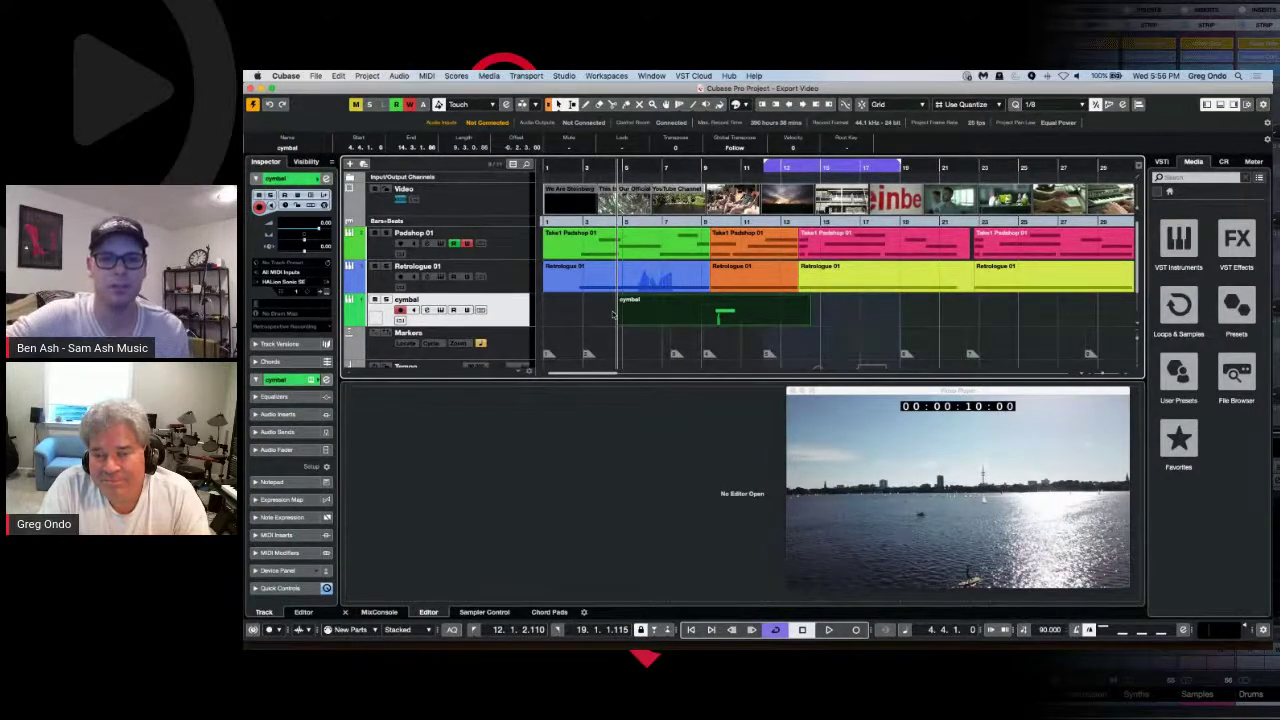
{"action": "left_click", "coordinate": [652, 76]}
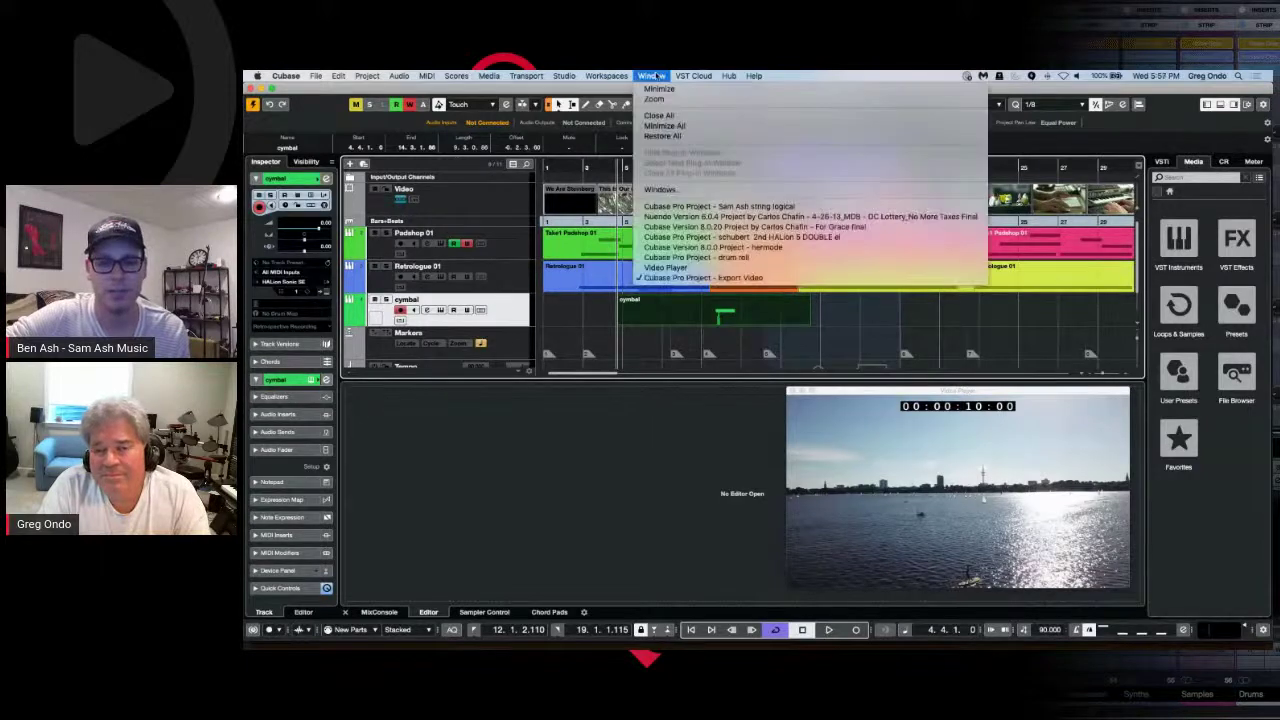
{"action": "left_click", "coordinate": [745, 228]}
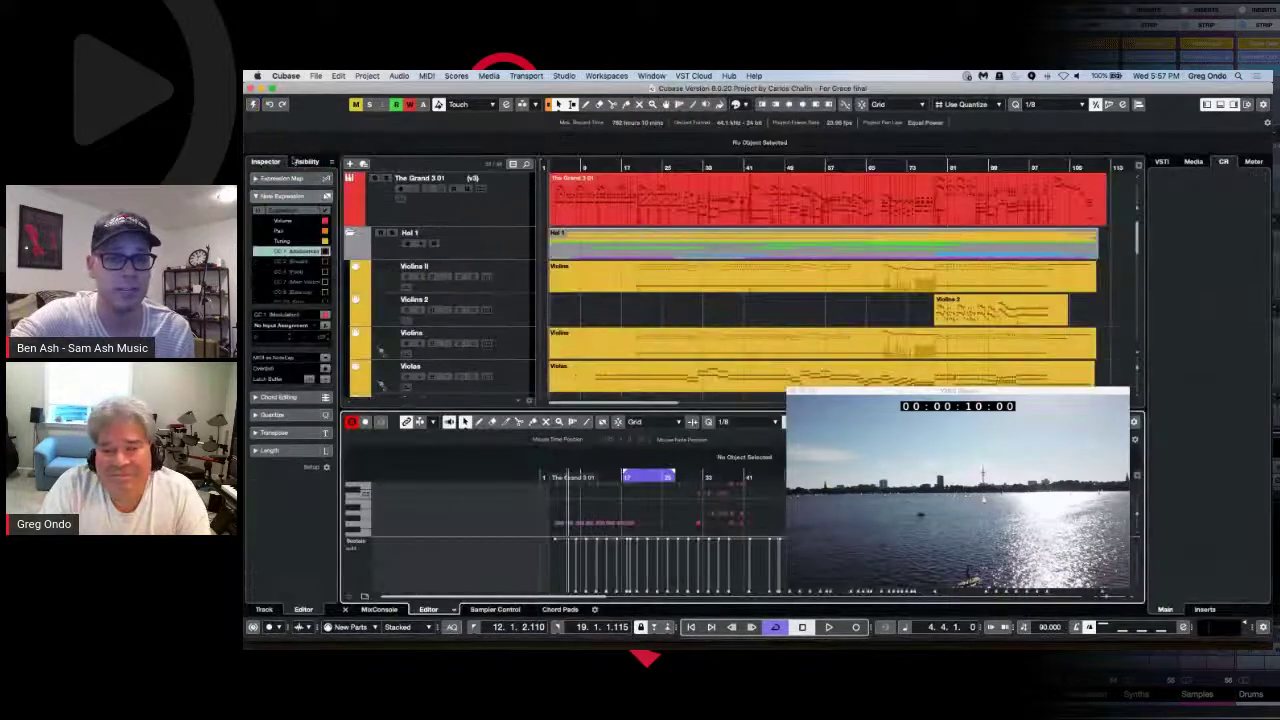
Step: Activate the For Grace final project and play it with cycle enabled, starting at about bar 8 and jumping to about bar 21
{"action": "left_click", "coordinate": [254, 105]}
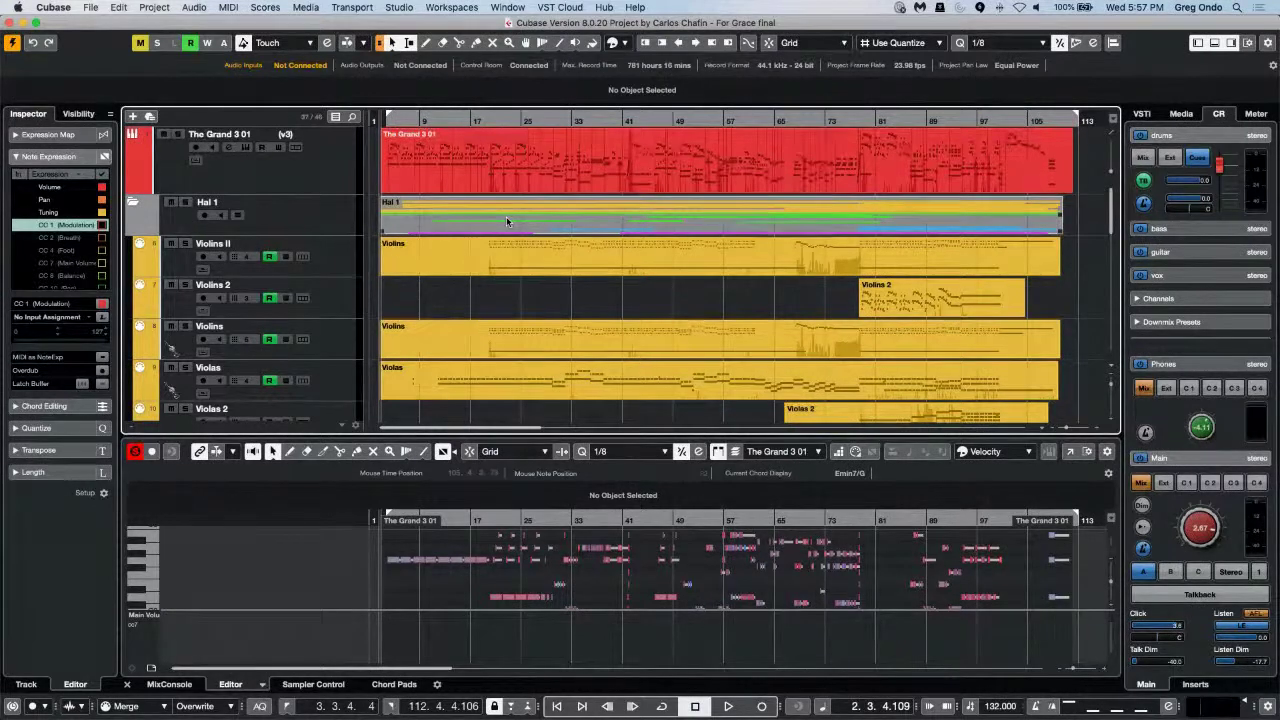
{"action": "left_click", "coordinate": [412, 119]}
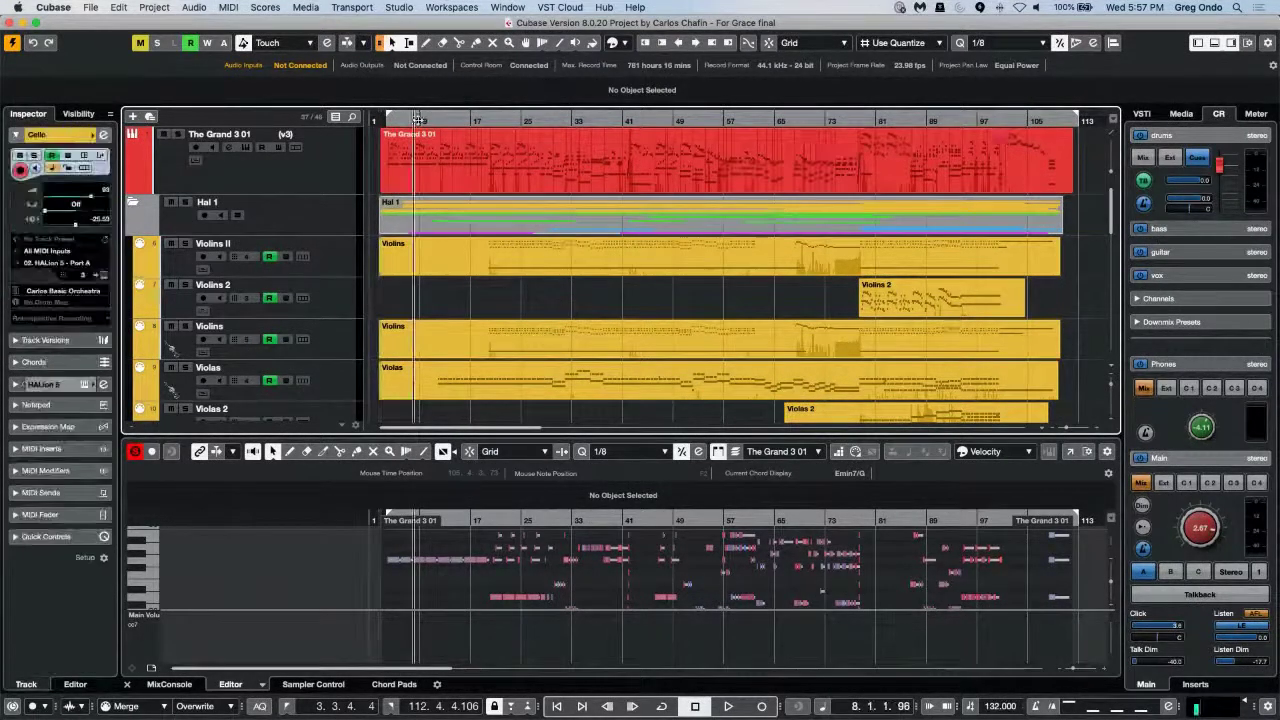
{"action": "key", "text": "space"}
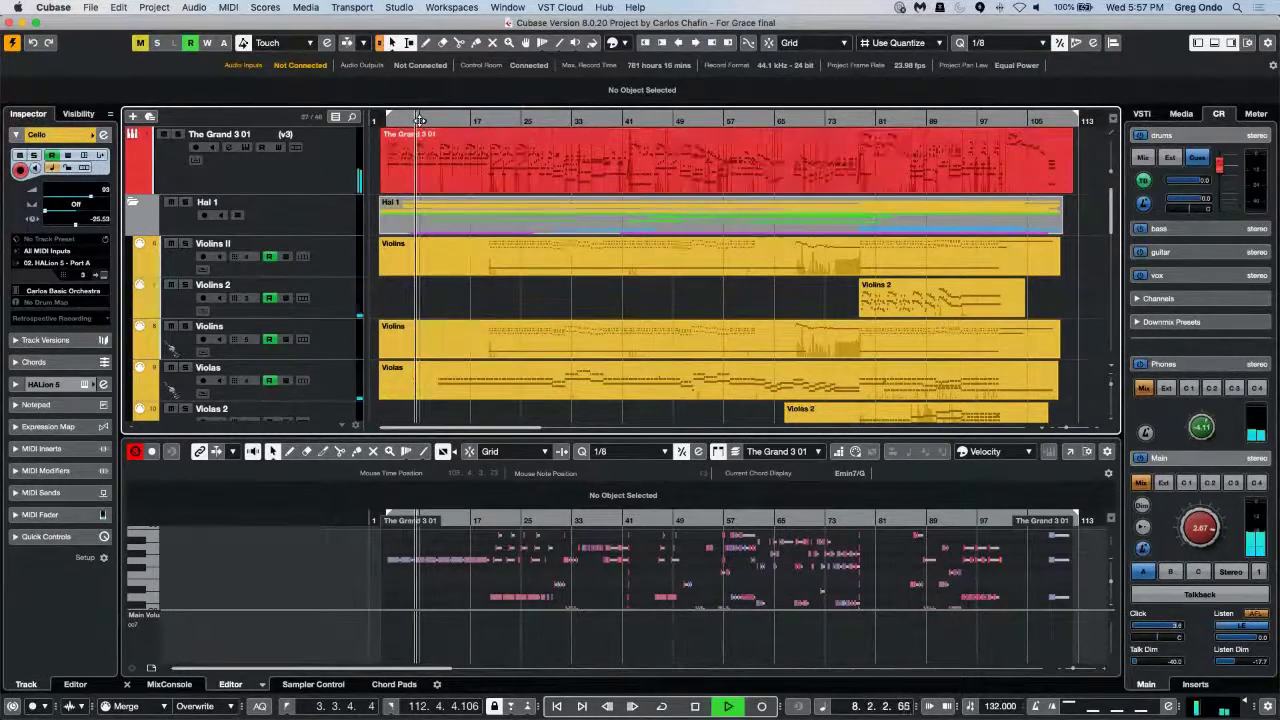
{"action": "key", "text": "KP_Divide"}
{"action": "left_click", "coordinate": [505, 118]}
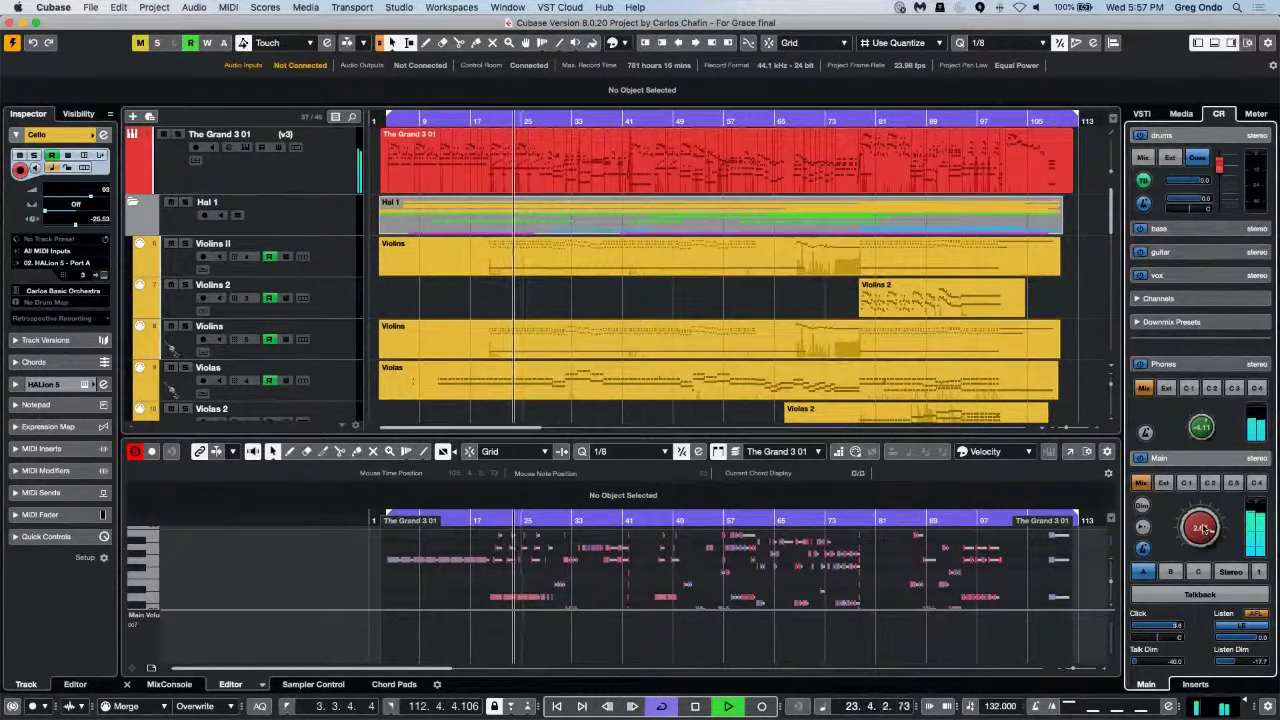
{"action": "key", "text": "space"}
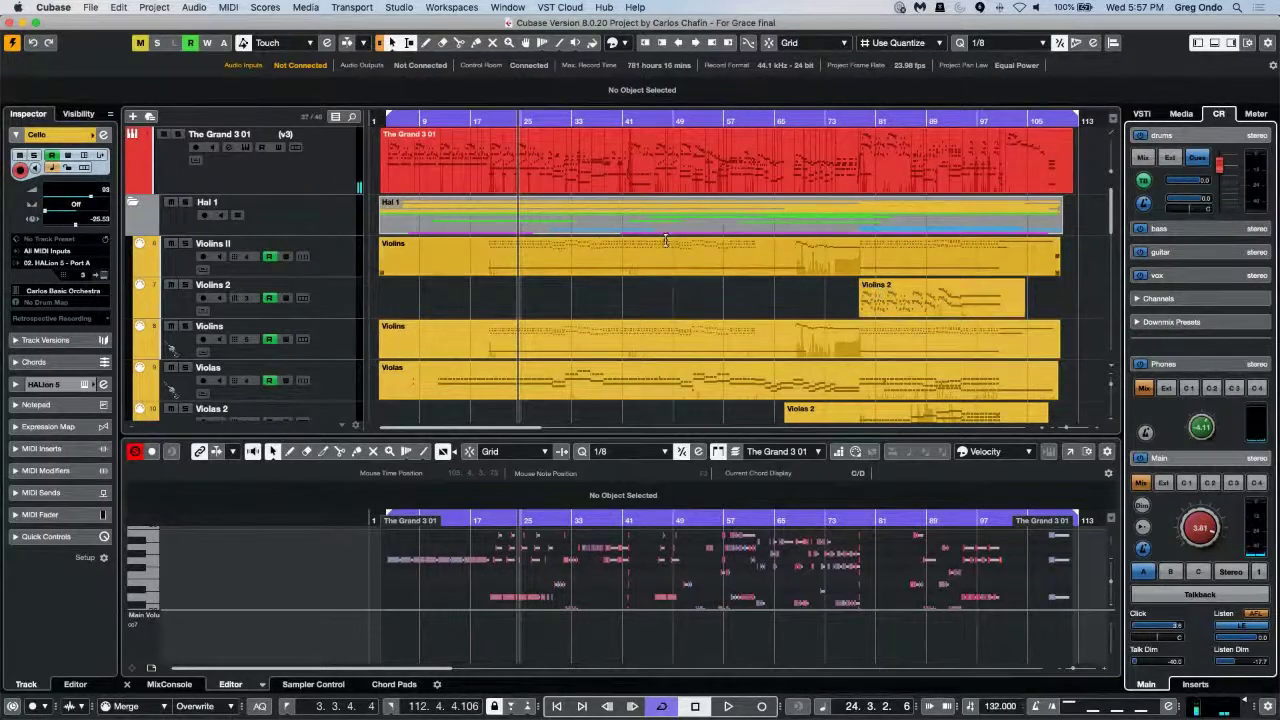
Step: Open the audio mixdown export for the orchestral project and set the channel selection to Multiple
{"action": "scroll", "coordinate": [665, 240], "scroll_direction": "down", "scroll_amount": 10}
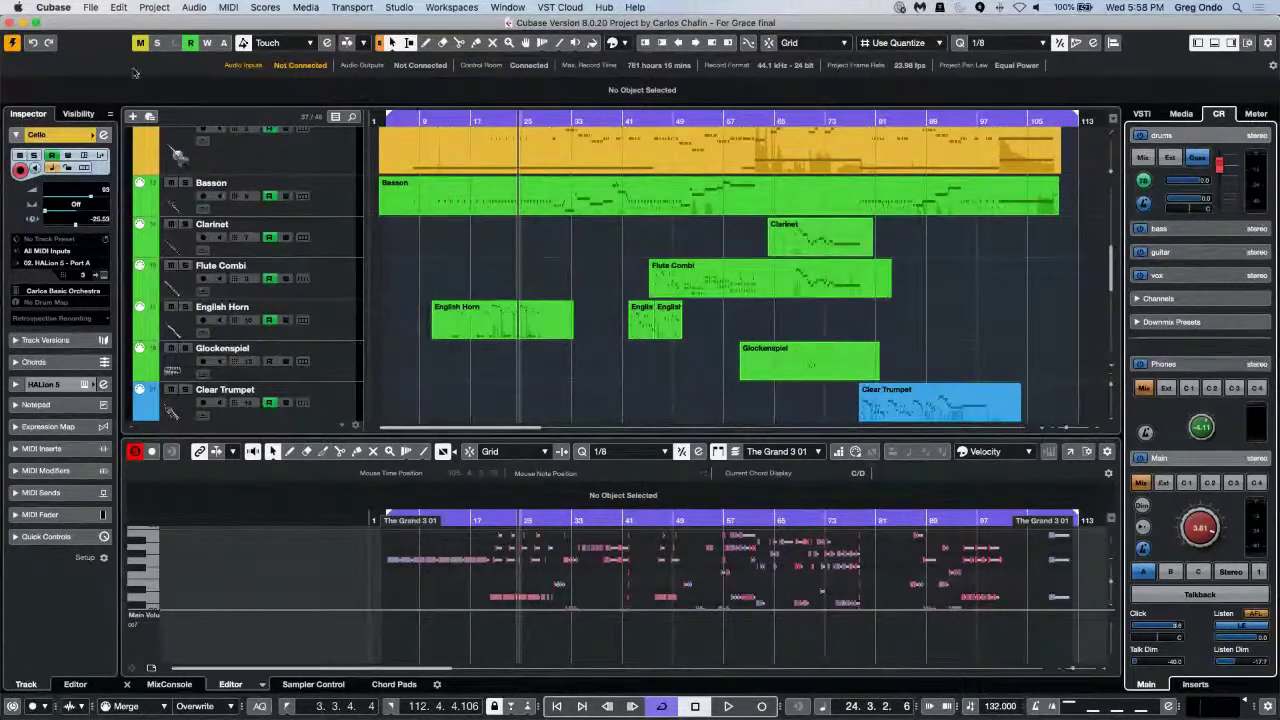
{"action": "left_click", "coordinate": [97, 12]}
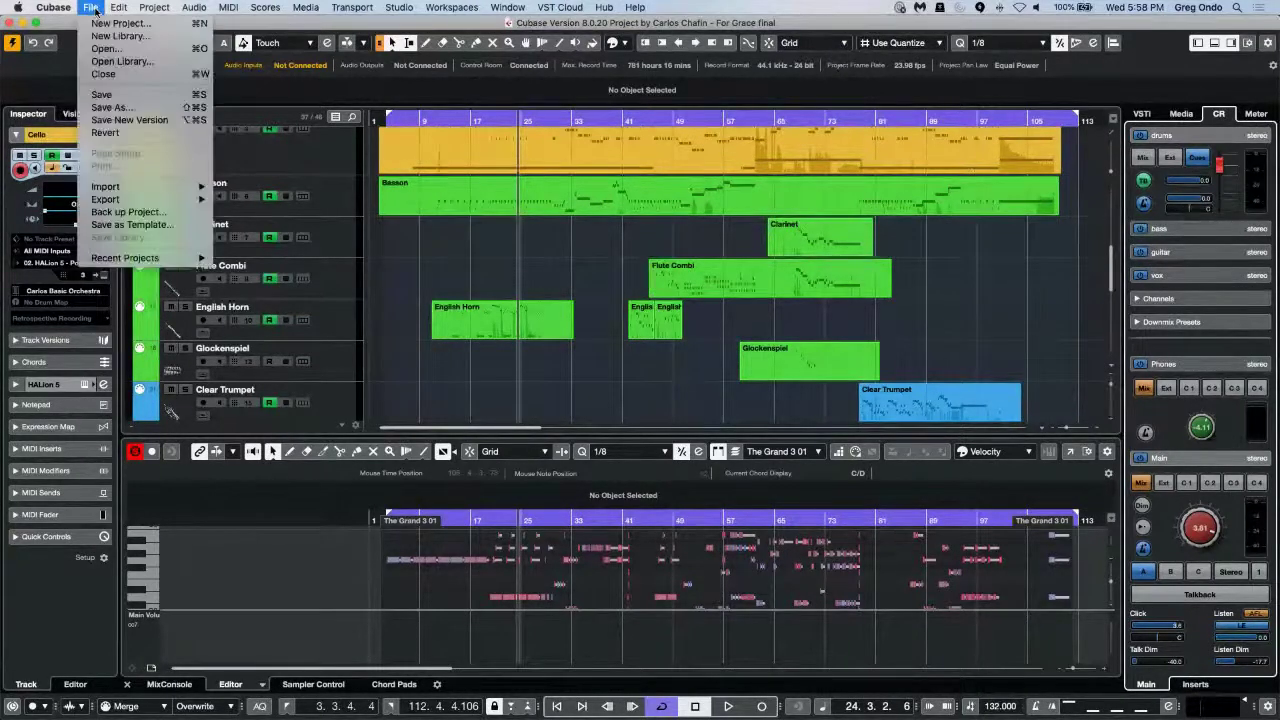
{"action": "mouse_move", "coordinate": [130, 203]}
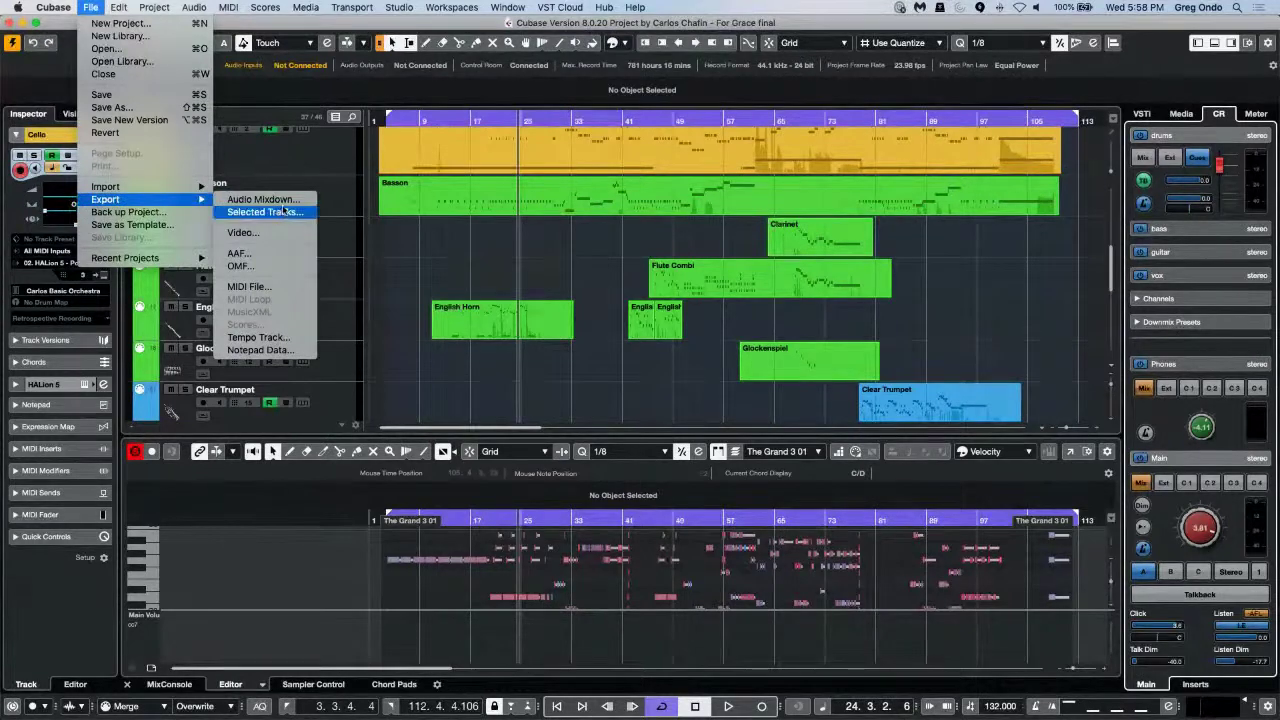
{"action": "left_click", "coordinate": [292, 202]}
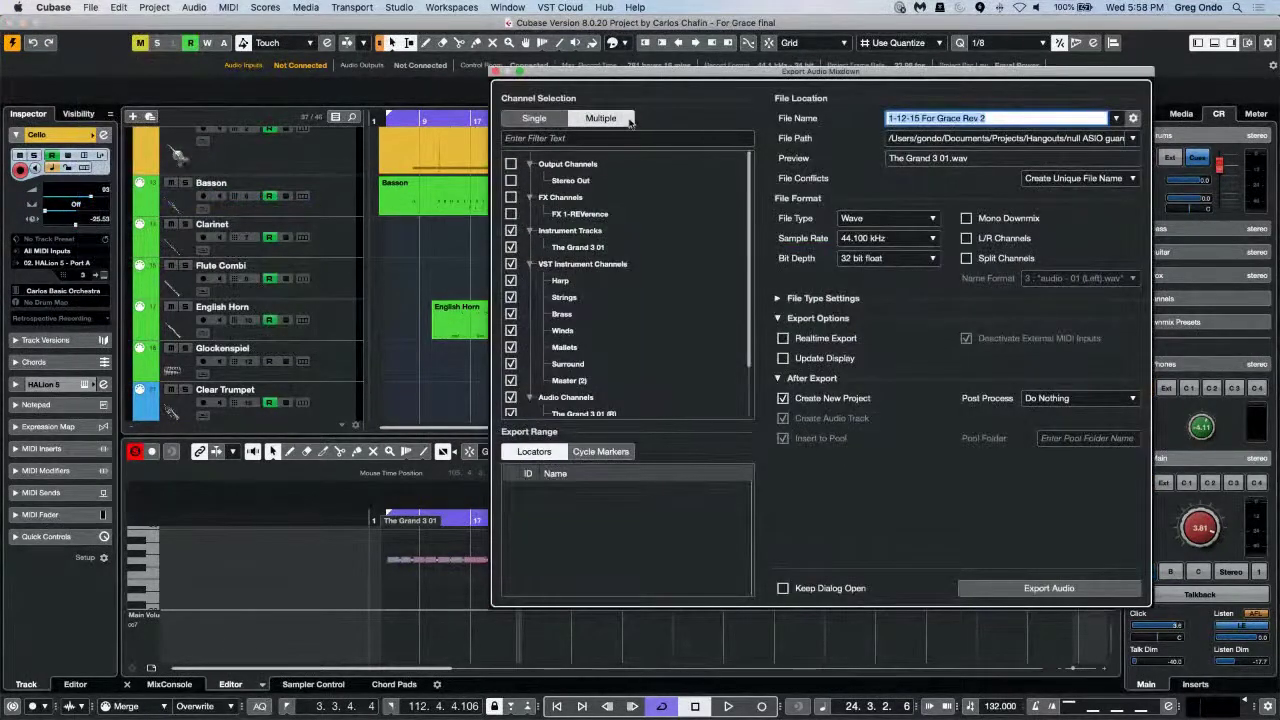
{"action": "left_click", "coordinate": [534, 118]}
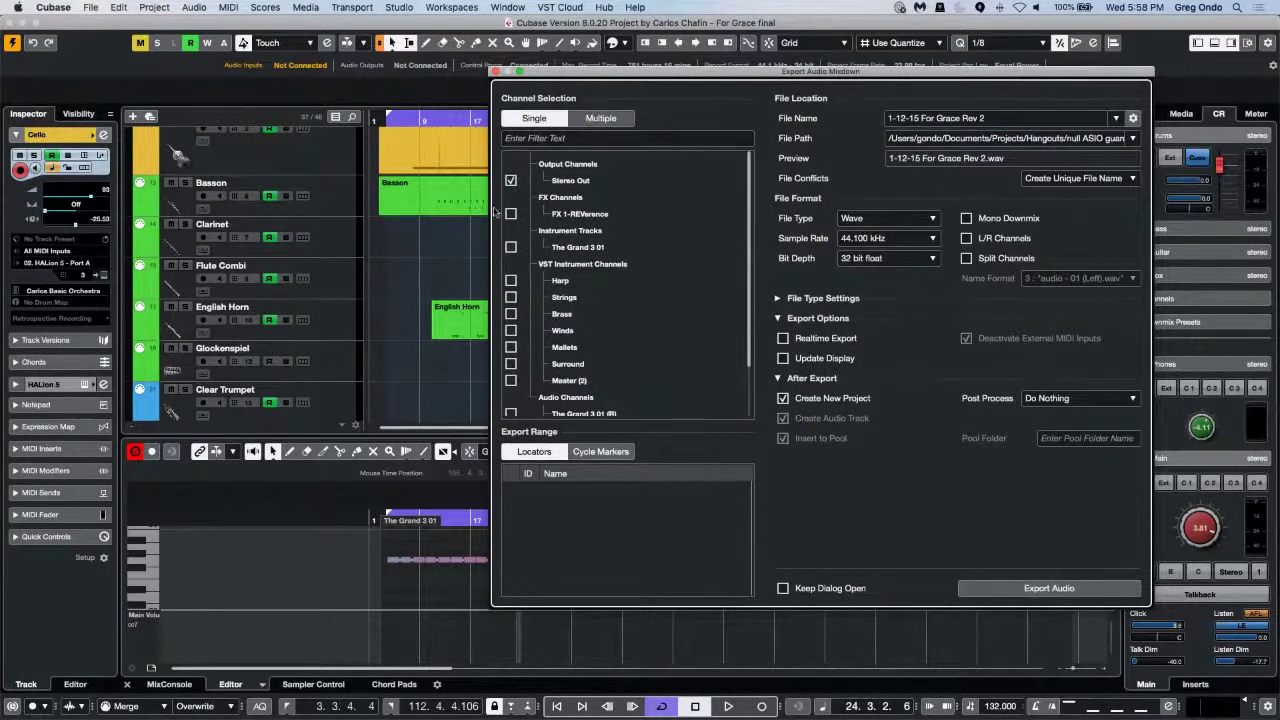
{"action": "left_click", "coordinate": [604, 119]}
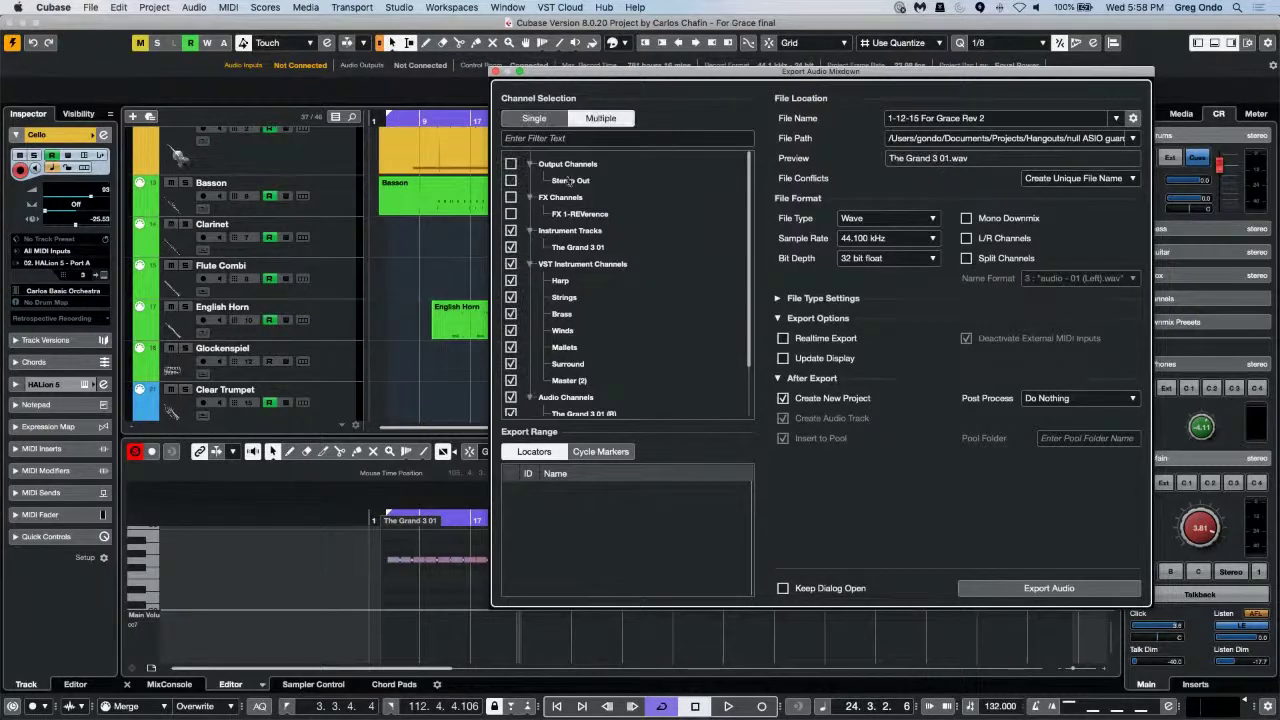
Step: Include all output channels and FX channels in the batch export alongside the instrument and audio channels
{"action": "left_click", "coordinate": [510, 164]}
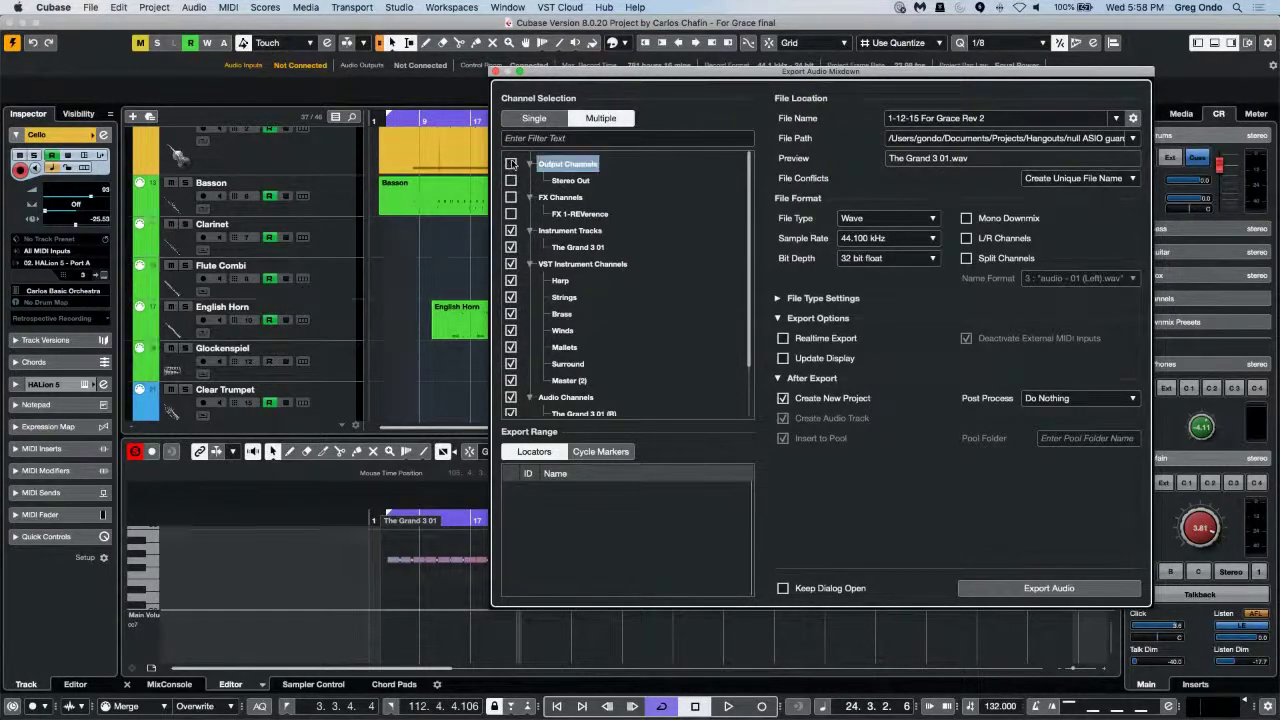
{"action": "left_click", "coordinate": [511, 198]}
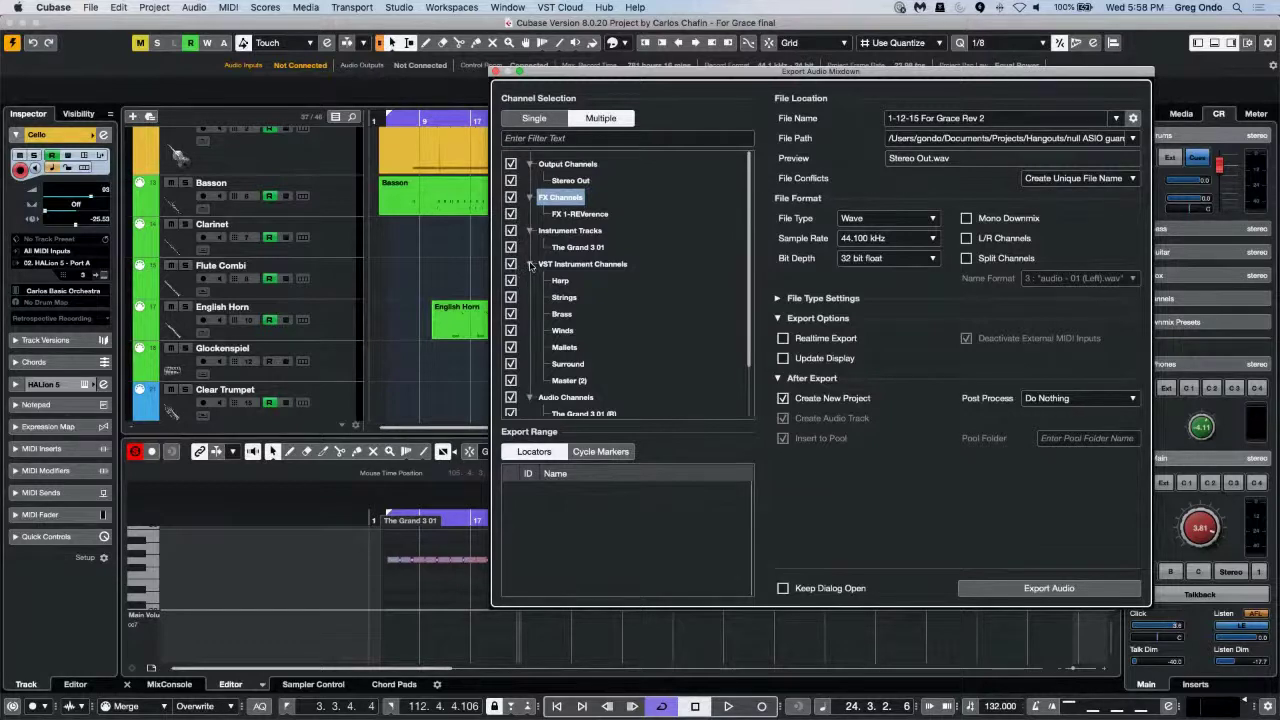
{"action": "scroll", "coordinate": [565, 245], "scroll_direction": "down", "scroll_amount": 3}
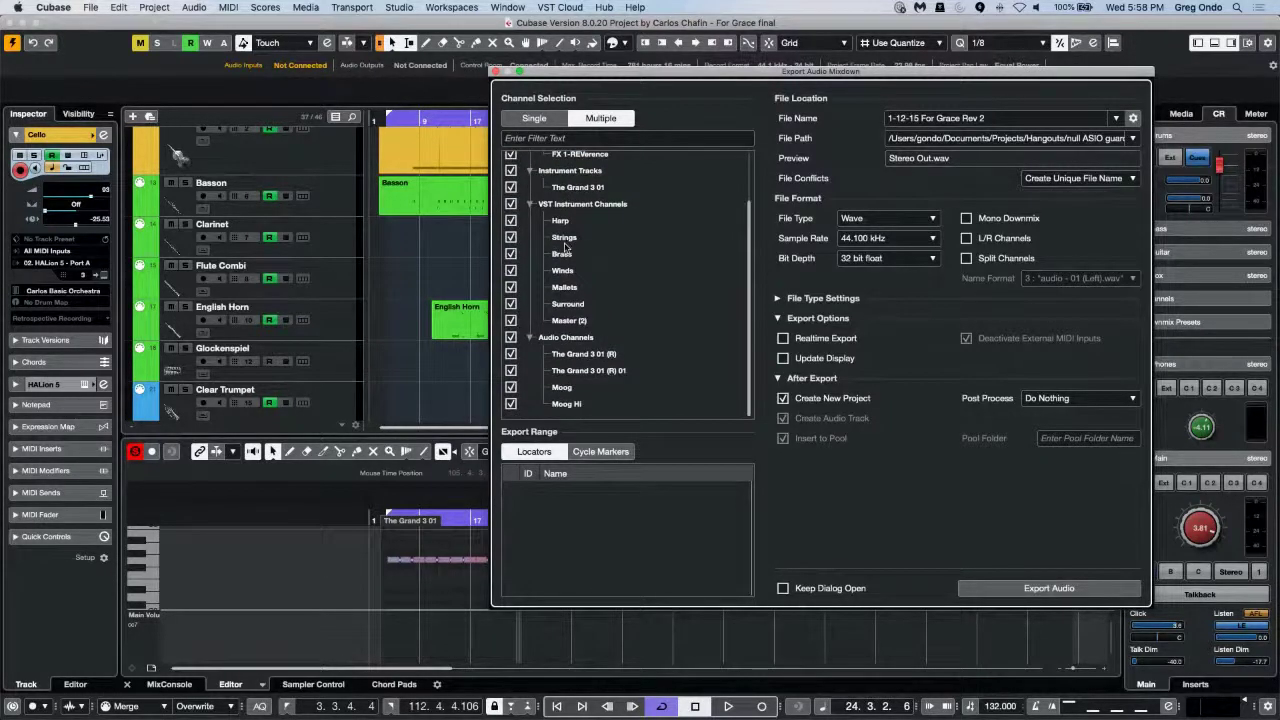
{"action": "left_click", "coordinate": [1005, 120]}
{"action": "key", "text": "BackSpace"}
{"action": "key", "text": "BackSpace"}
{"action": "key", "text": "BackSpace"}
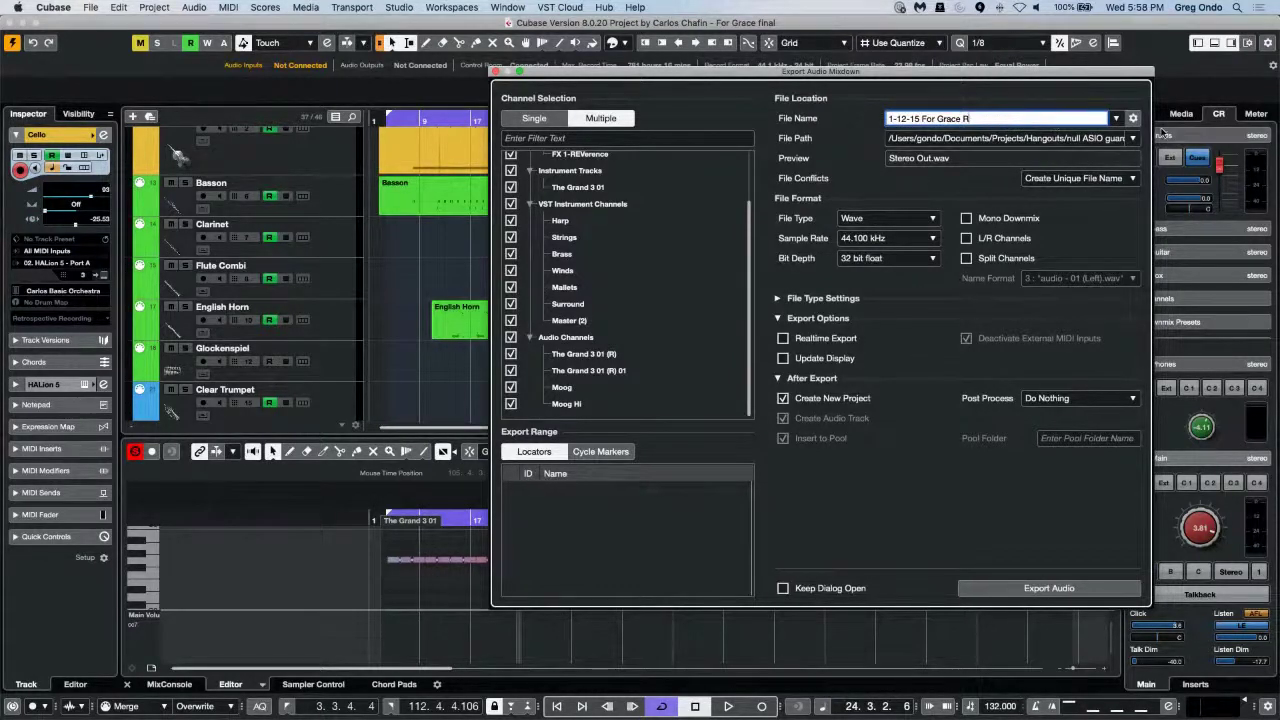
Step: Keep Channel Name as the file naming scheme and export the selected channels as Wave files into a new project
{"action": "left_click", "coordinate": [1134, 118]}
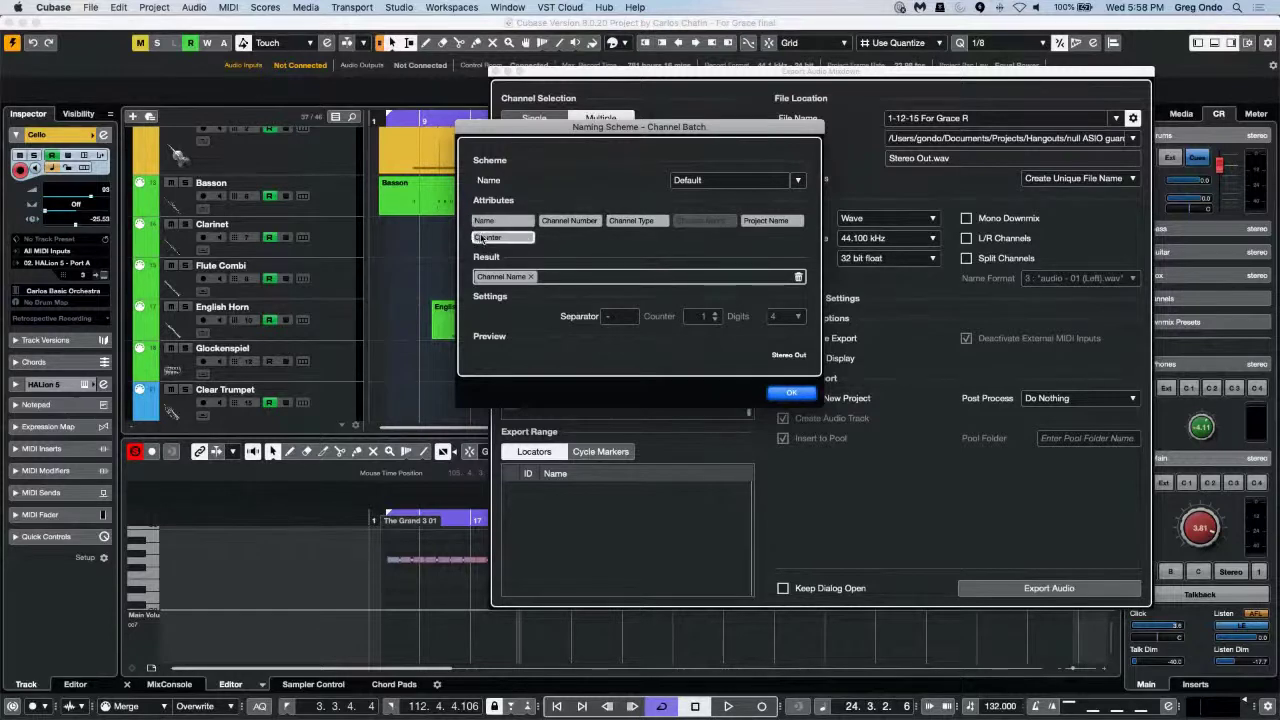
{"action": "left_click", "coordinate": [804, 396]}
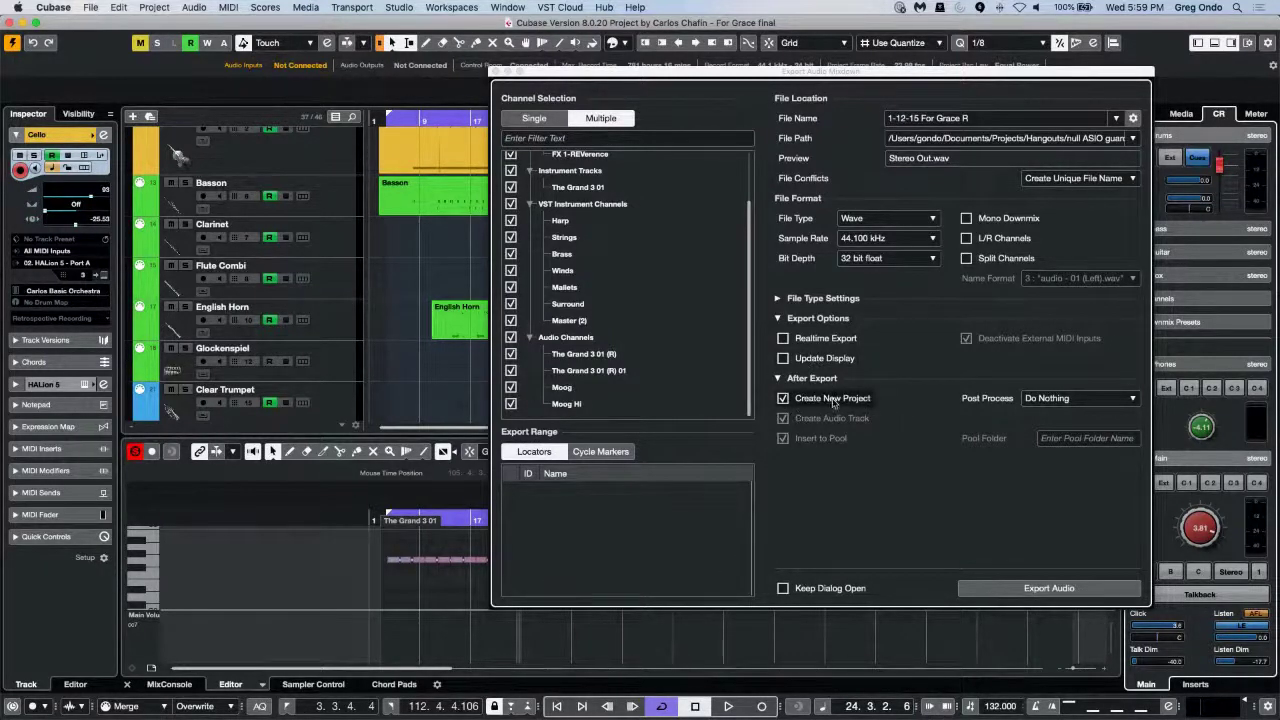
{"action": "left_click", "coordinate": [1022, 590]}
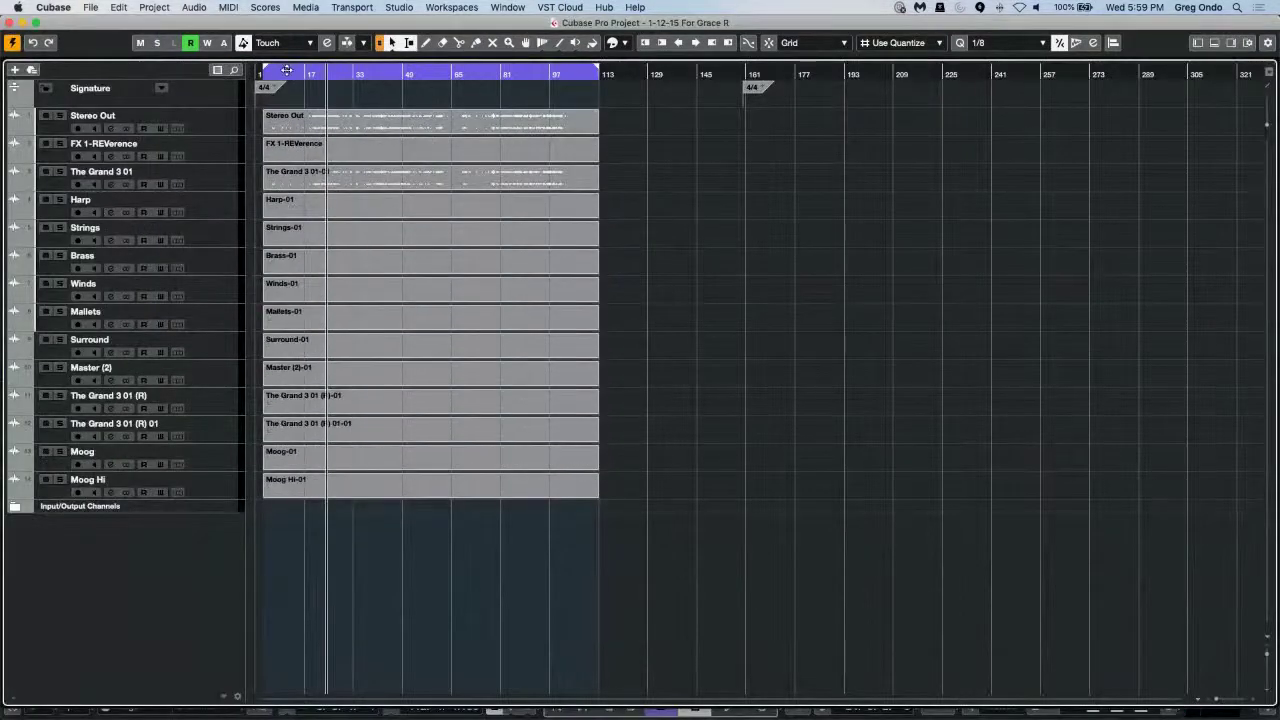
Step: Look over the exported stems in the 1-12-15 For Grace R project and return to the For Grace final project
{"action": "left_click_drag", "start_coordinate": [288, 69], "coordinate": [571, 223]}
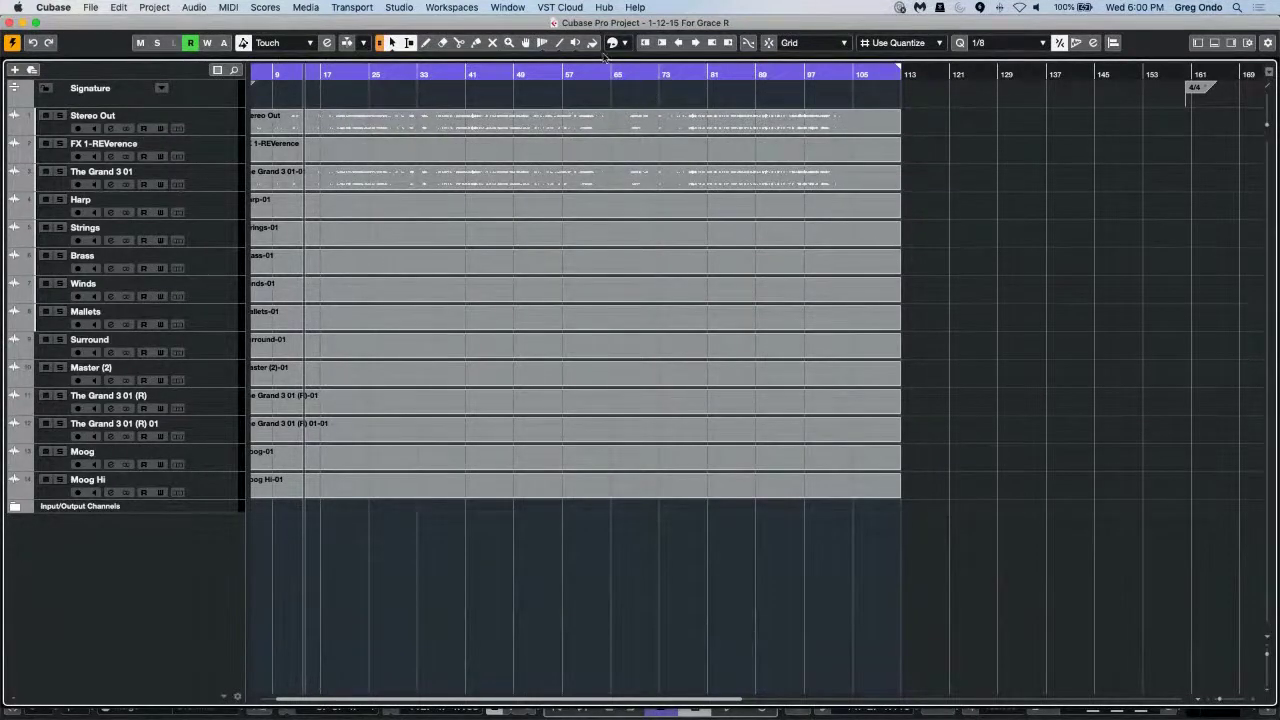
{"action": "left_click", "coordinate": [508, 7]}
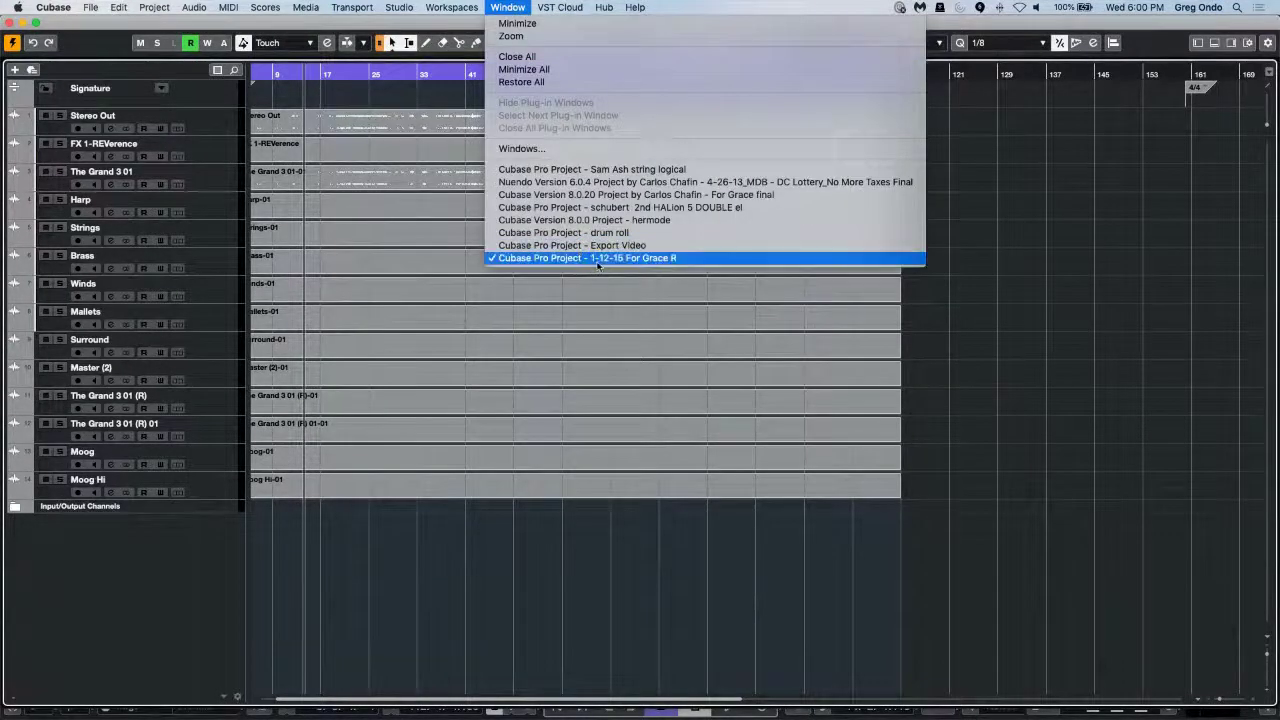
{"action": "left_click", "coordinate": [688, 196]}
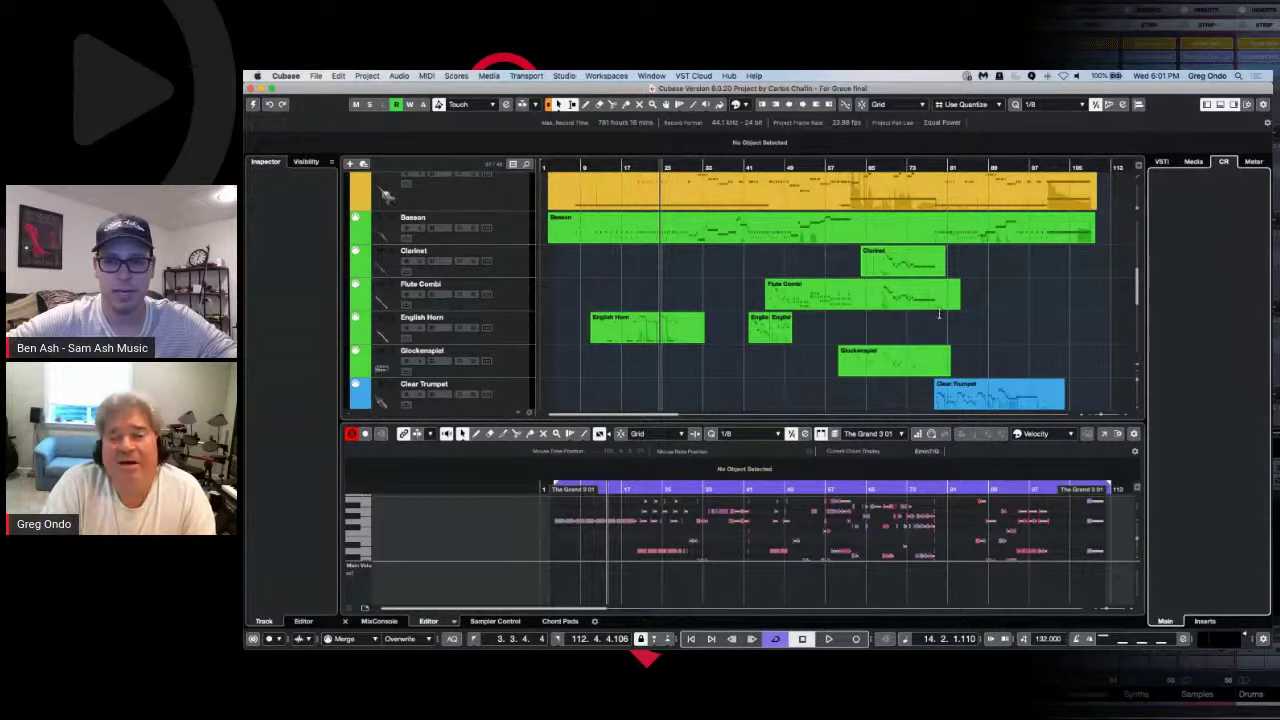
Step: Switch to the open drum roll project and increase the height of the HALion Sonic SE 01 track
{"action": "left_click", "coordinate": [651, 76]}
{"action": "mouse_move", "coordinate": [672, 76]}
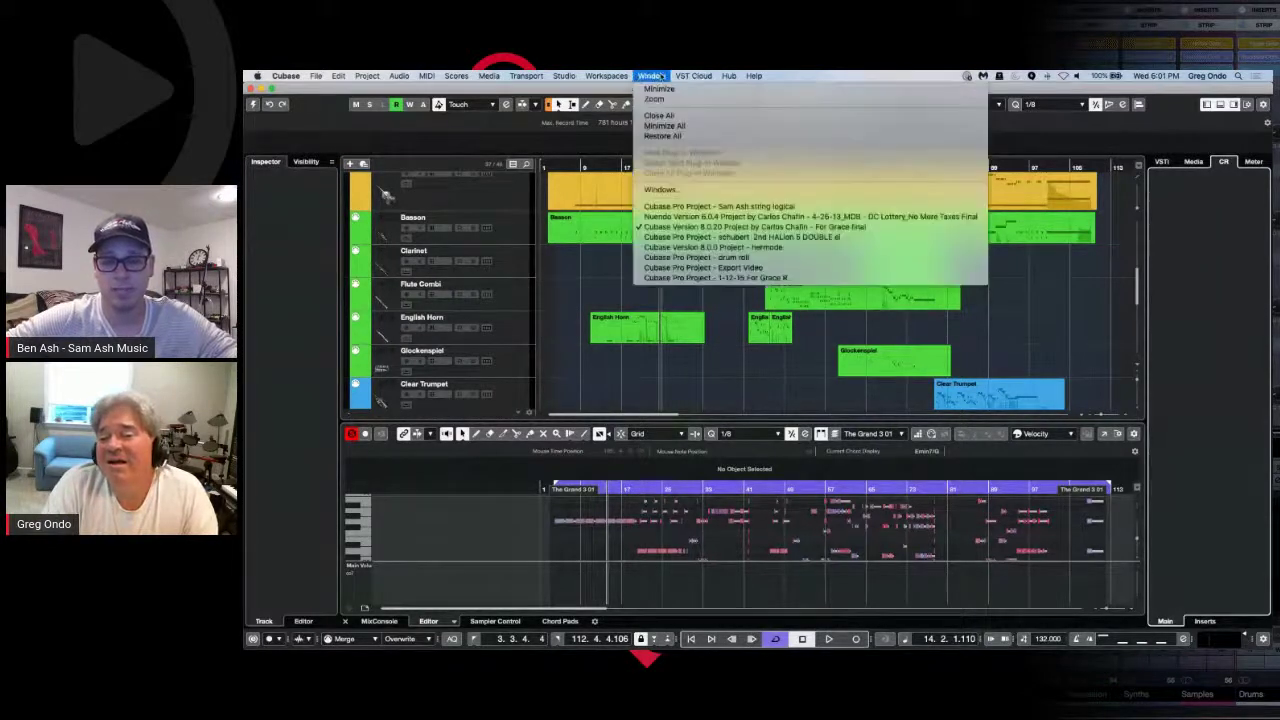
{"action": "left_click", "coordinate": [738, 257]}
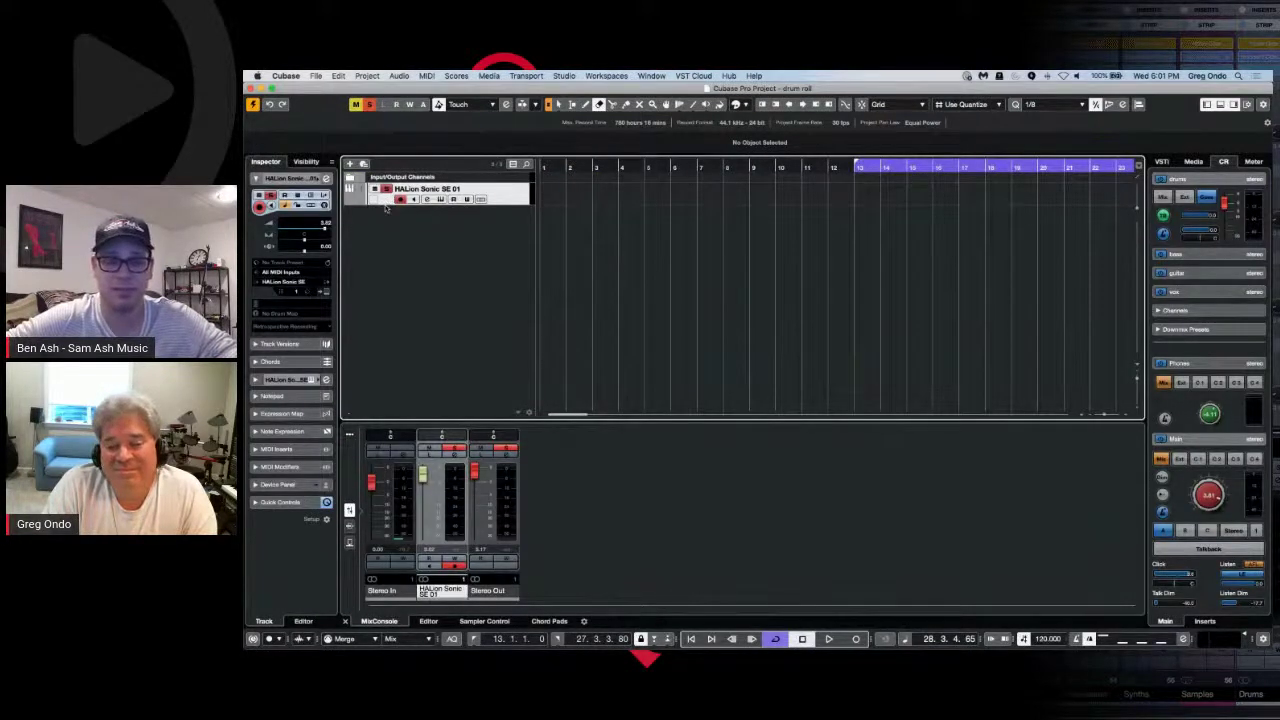
{"action": "left_click_drag", "start_coordinate": [385, 206], "coordinate": [386, 226]}
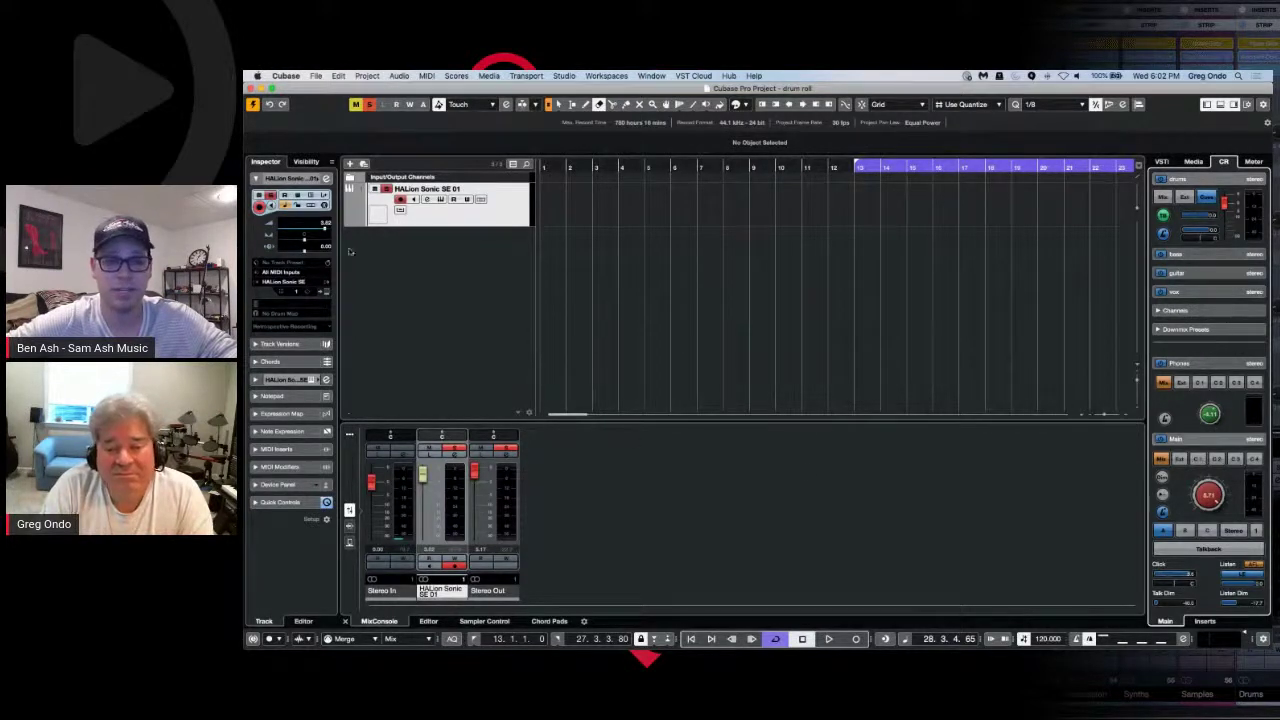
Step: Open the HALion Sonic SE instrument, show the Iconica Snare 1 articulations, and move its window clear of the timeline
{"action": "left_click", "coordinate": [326, 294]}
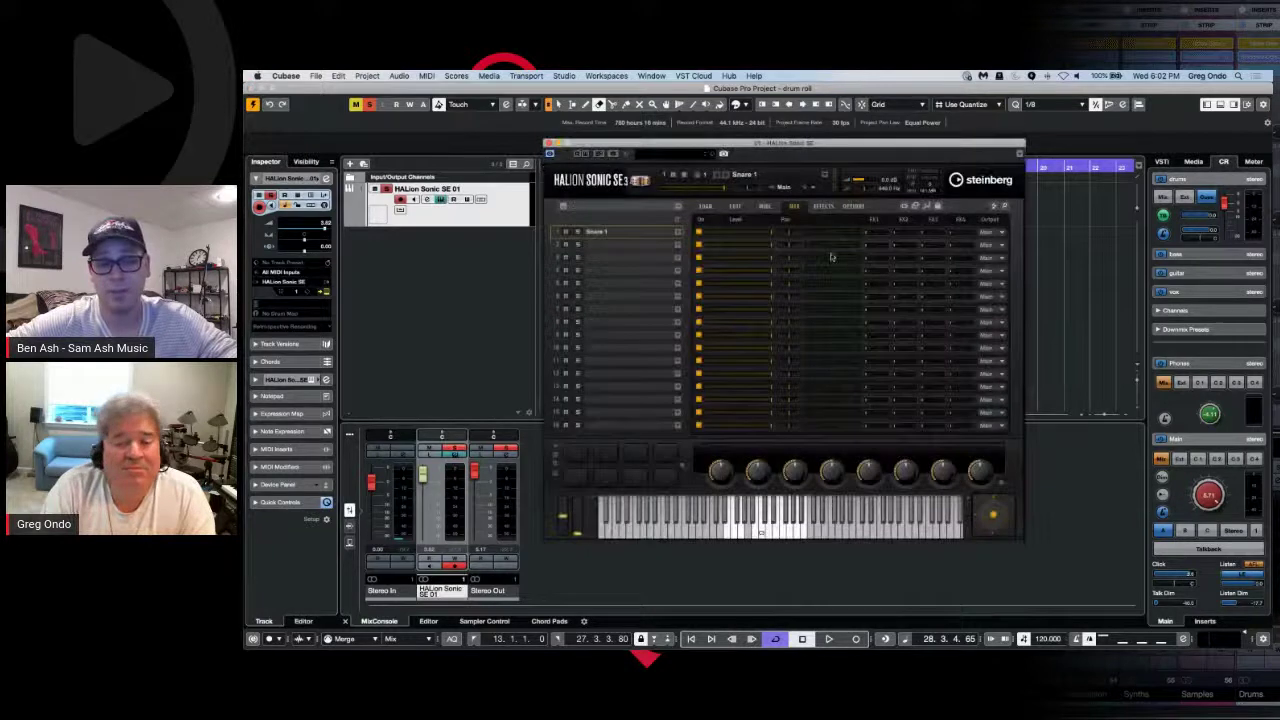
{"action": "left_click", "coordinate": [733, 208]}
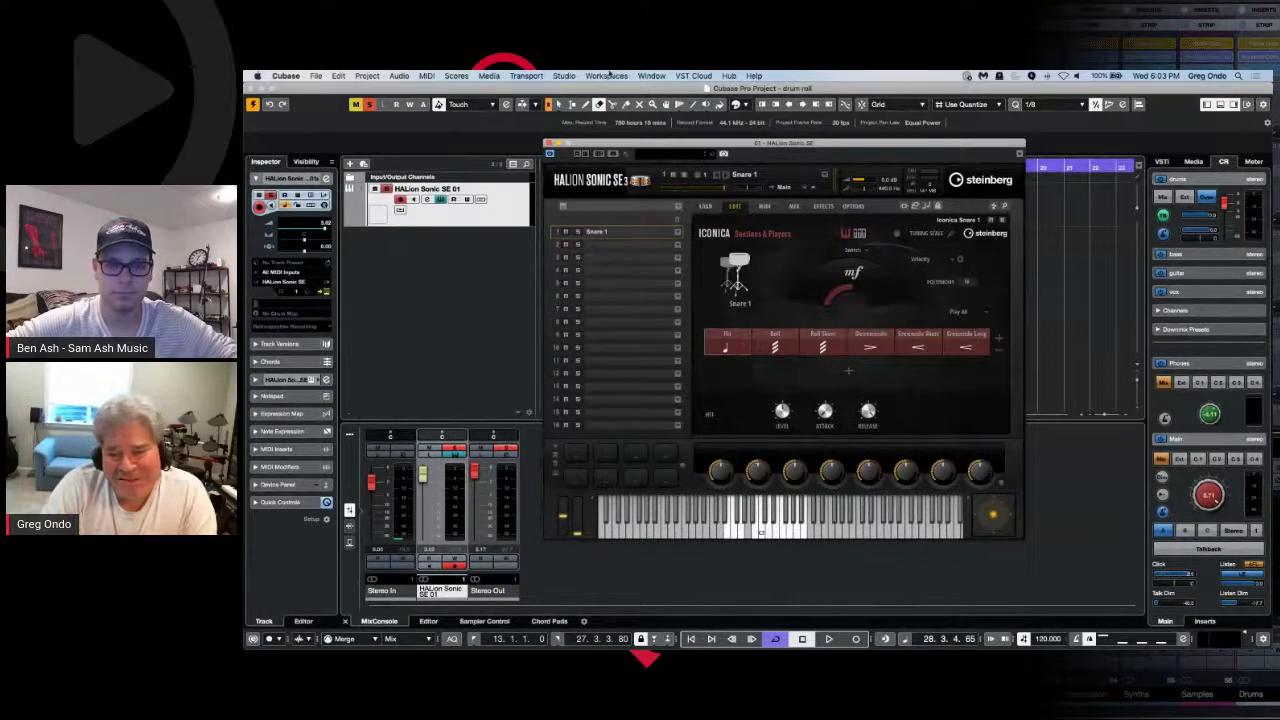
{"action": "left_click_drag", "start_coordinate": [615, 149], "coordinate": [722, 281]}
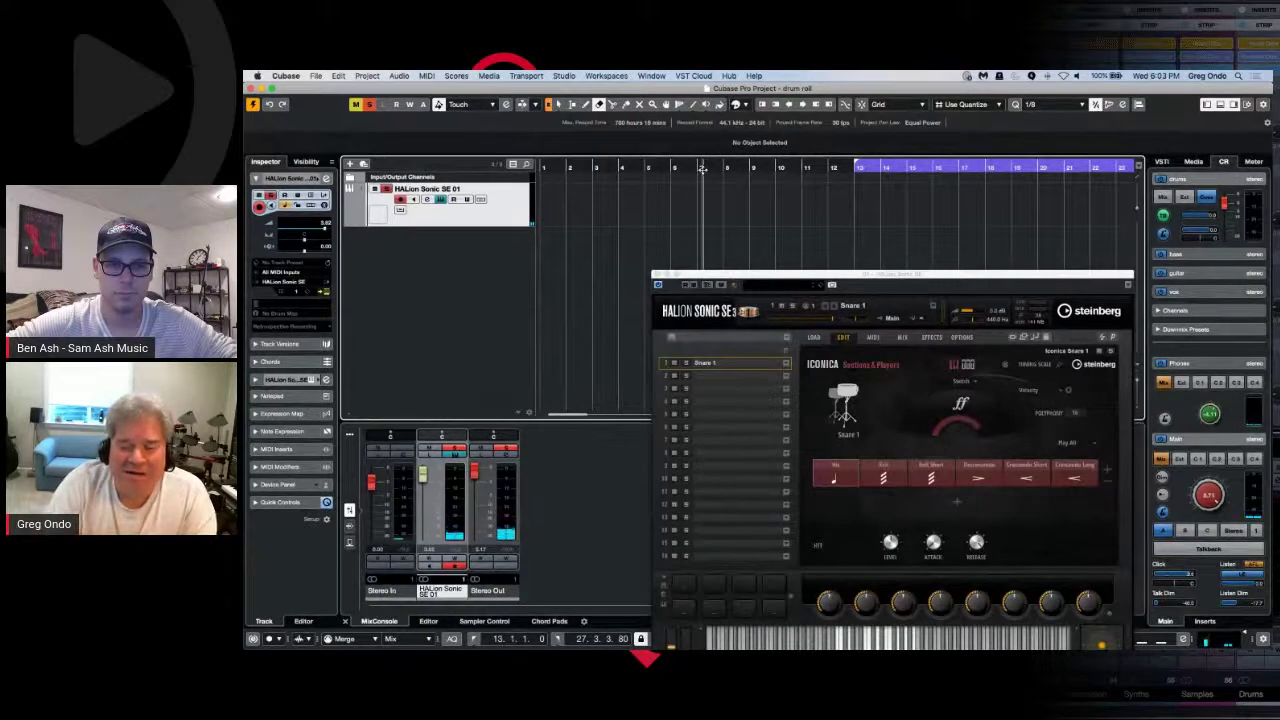
Step: Insert the retrospective MIDI recording on the HALion Sonic SE 01 track at bar 7 and uncover the new part
{"action": "left_click_drag", "start_coordinate": [756, 274], "coordinate": [836, 150]}
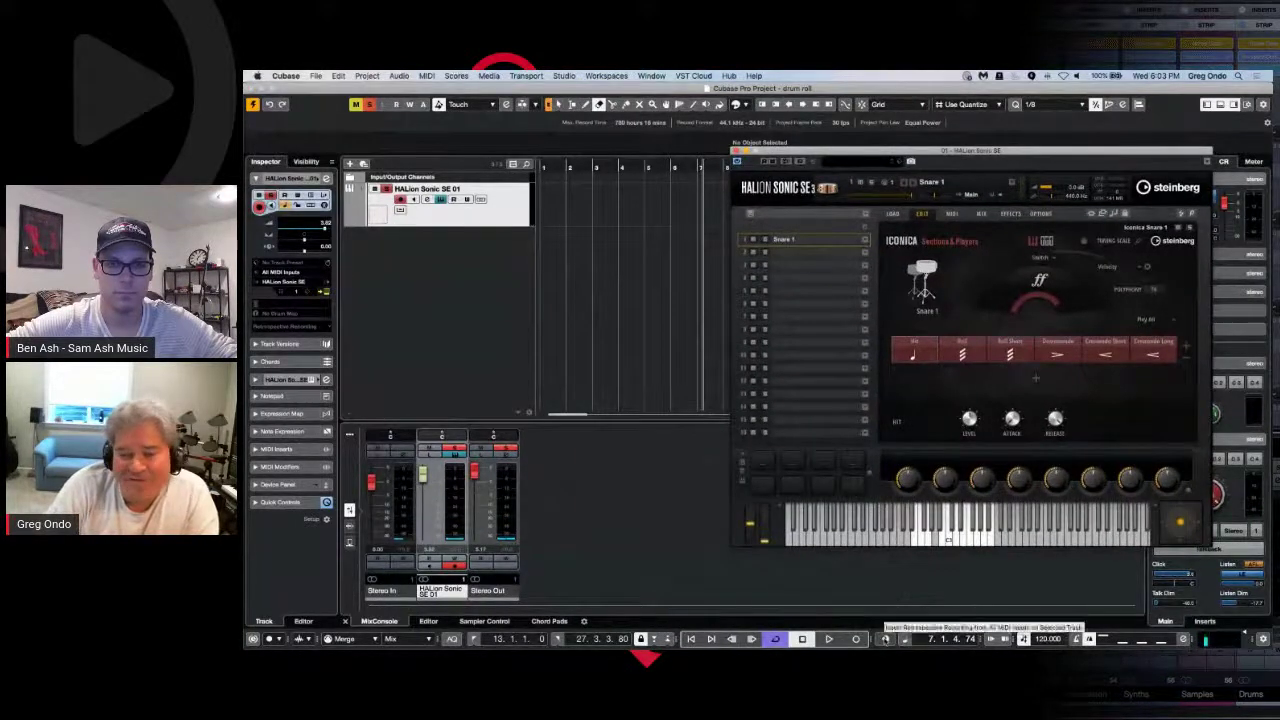
{"action": "left_click", "coordinate": [885, 639]}
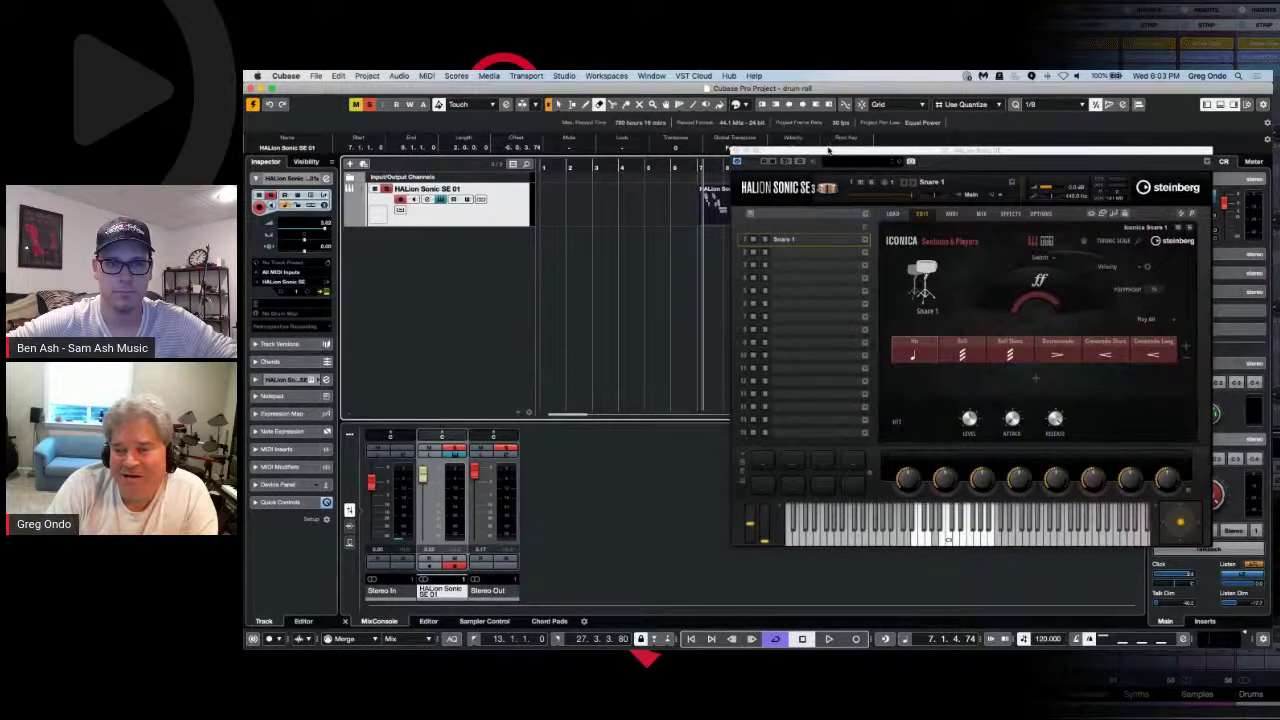
{"action": "left_click_drag", "start_coordinate": [828, 148], "coordinate": [903, 155]}
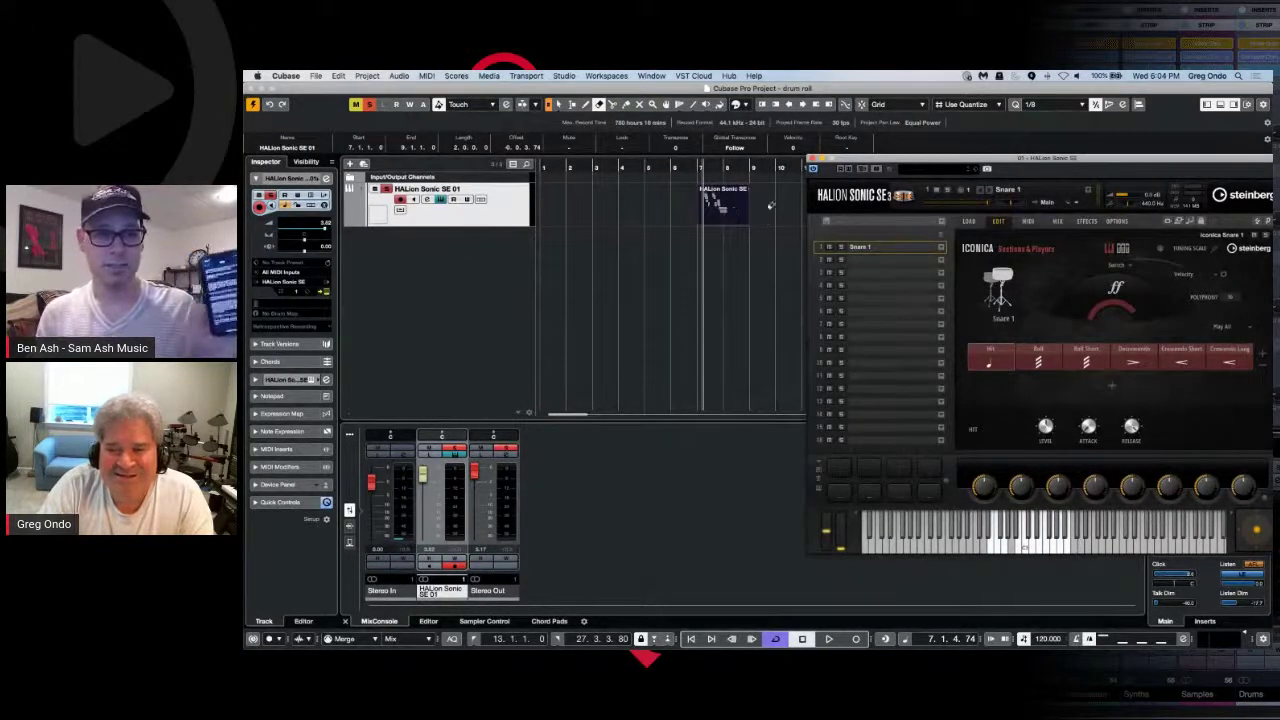
Step: Add the Atmo 13_AM loop from the Caleidoscope set on a new audio track at bar 1 and select its event
{"action": "left_click_drag", "start_coordinate": [872, 164], "coordinate": [741, 152]}
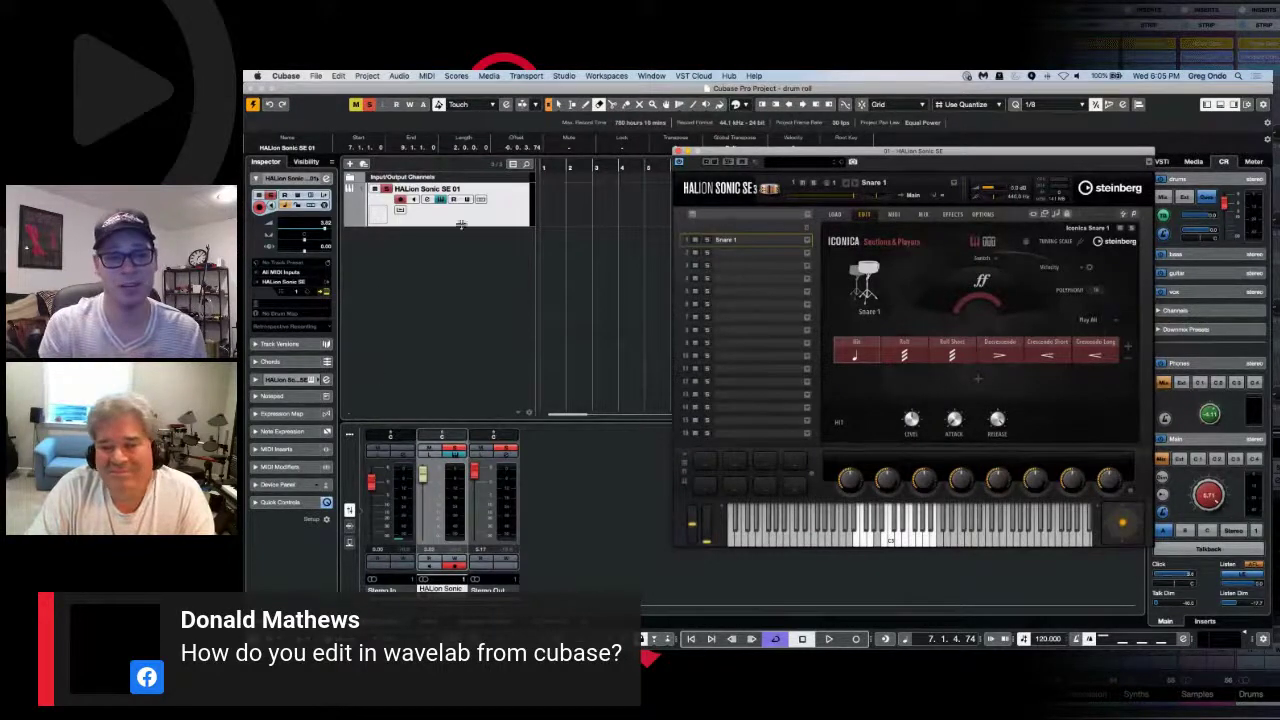
{"action": "left_click", "coordinate": [1193, 161]}
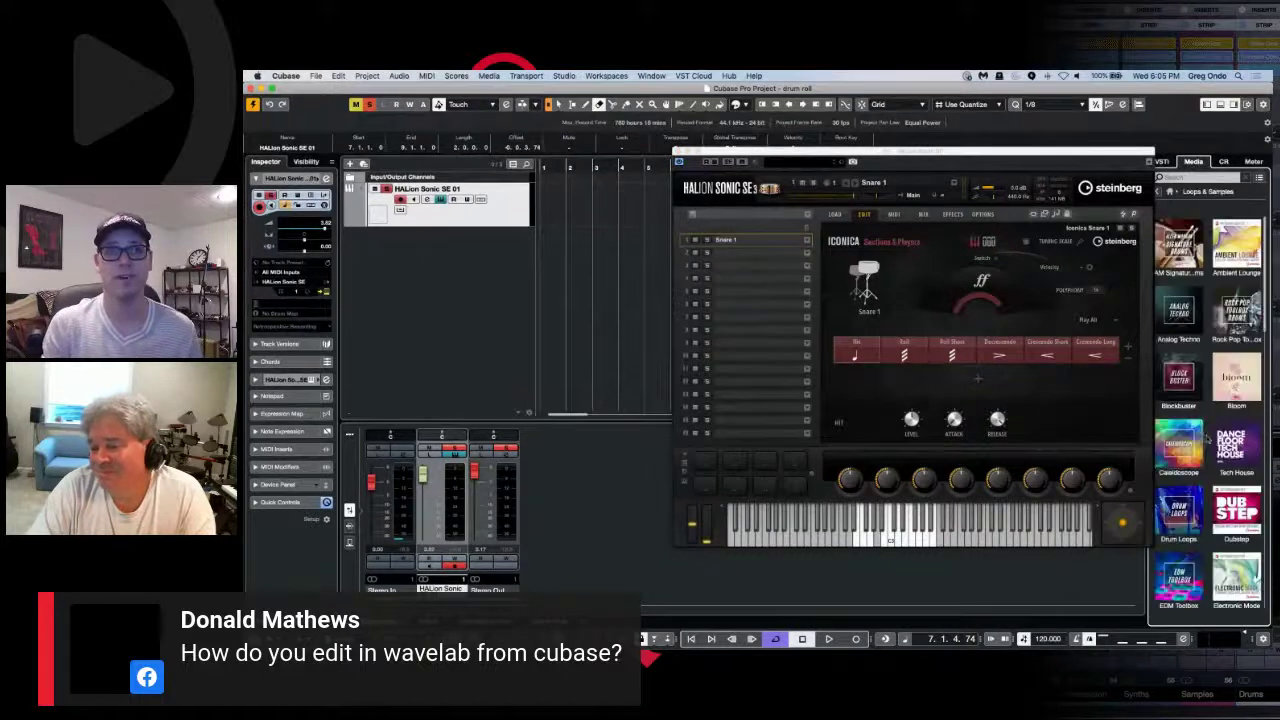
{"action": "left_click", "coordinate": [1181, 444]}
{"action": "left_click", "coordinate": [1185, 426]}
{"action": "left_click_drag", "start_coordinate": [1185, 426], "coordinate": [580, 240]}
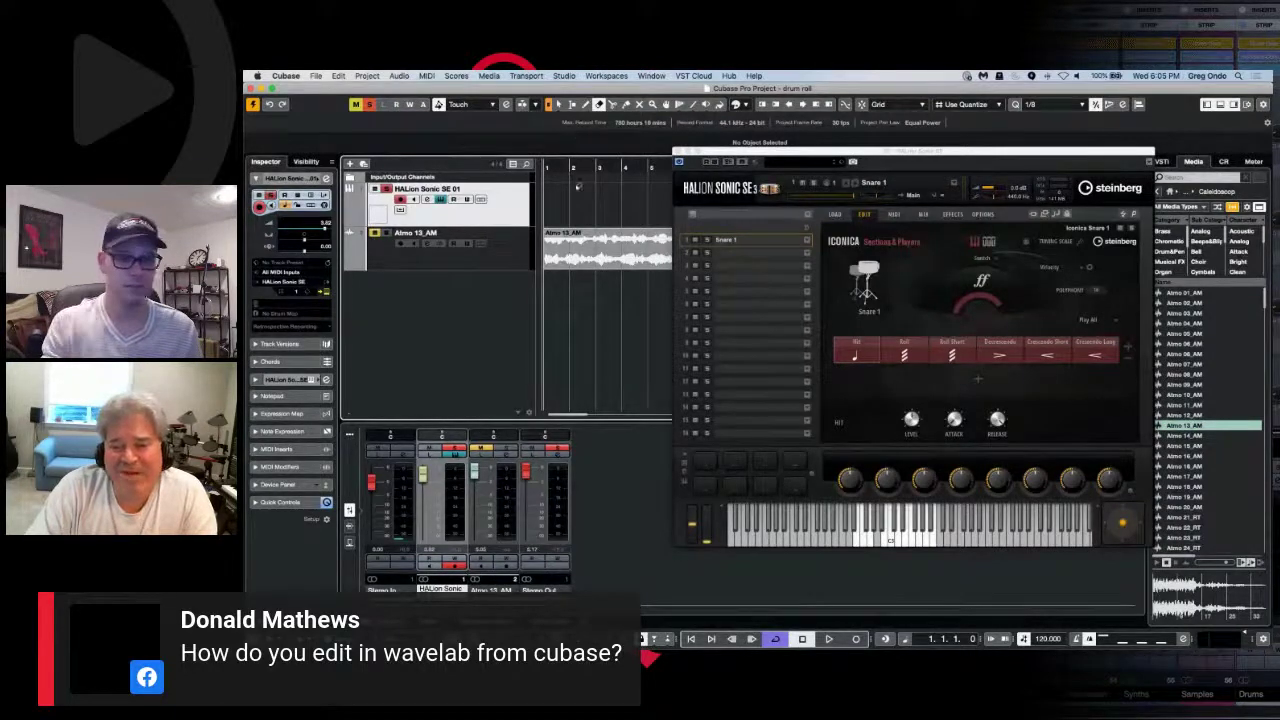
{"action": "key", "text": "1"}
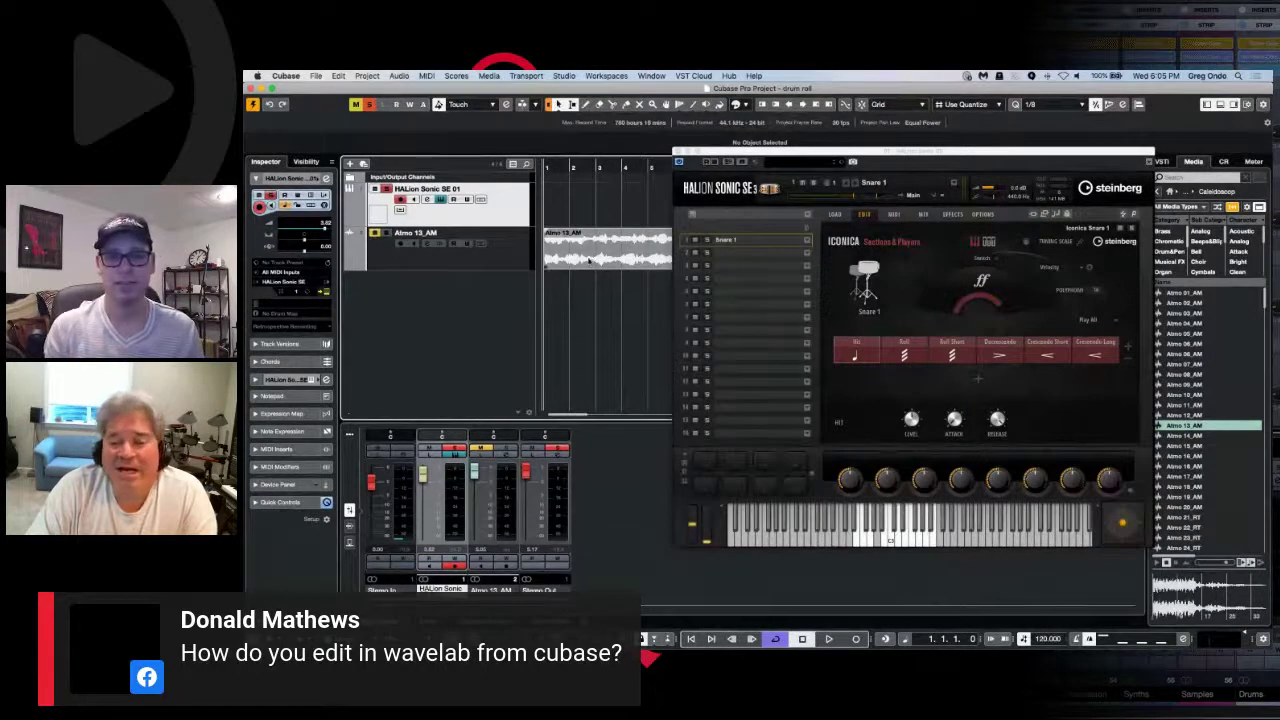
{"action": "left_click", "coordinate": [593, 258]}
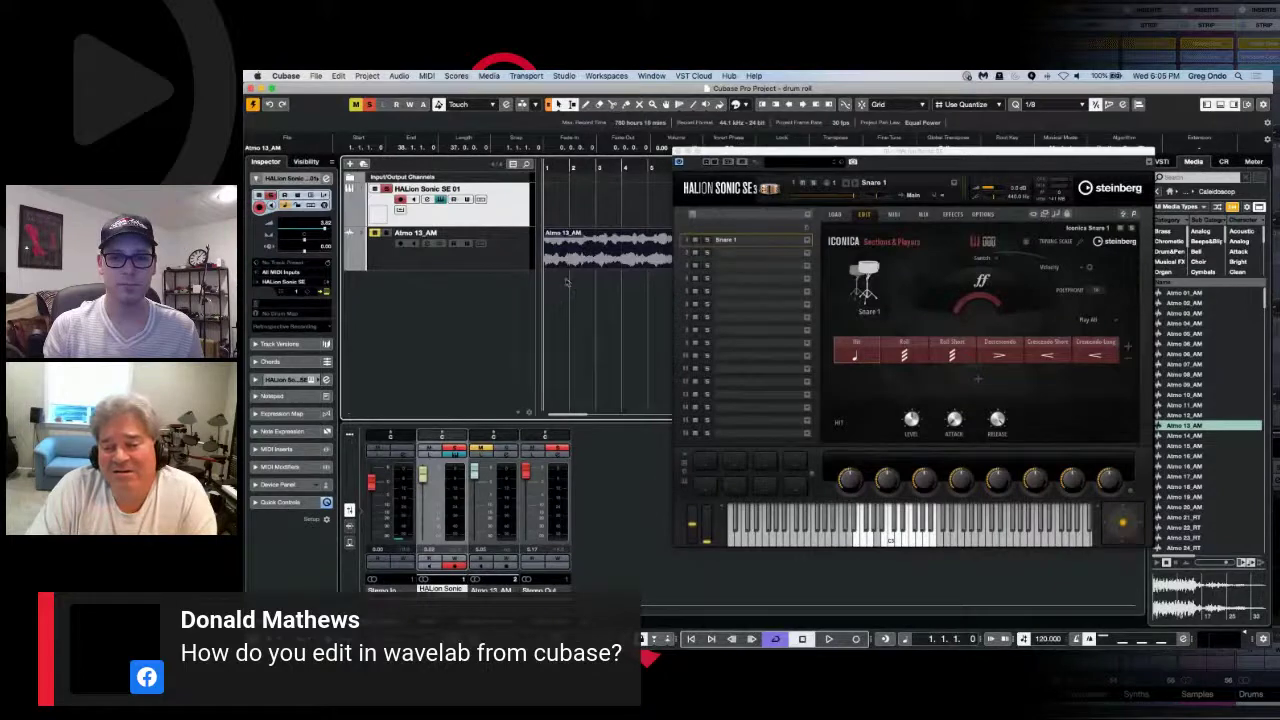
Step: Show the Edit in WaveLab command for the selected Atmo 13_AM audio event
{"action": "left_click", "coordinate": [400, 76]}
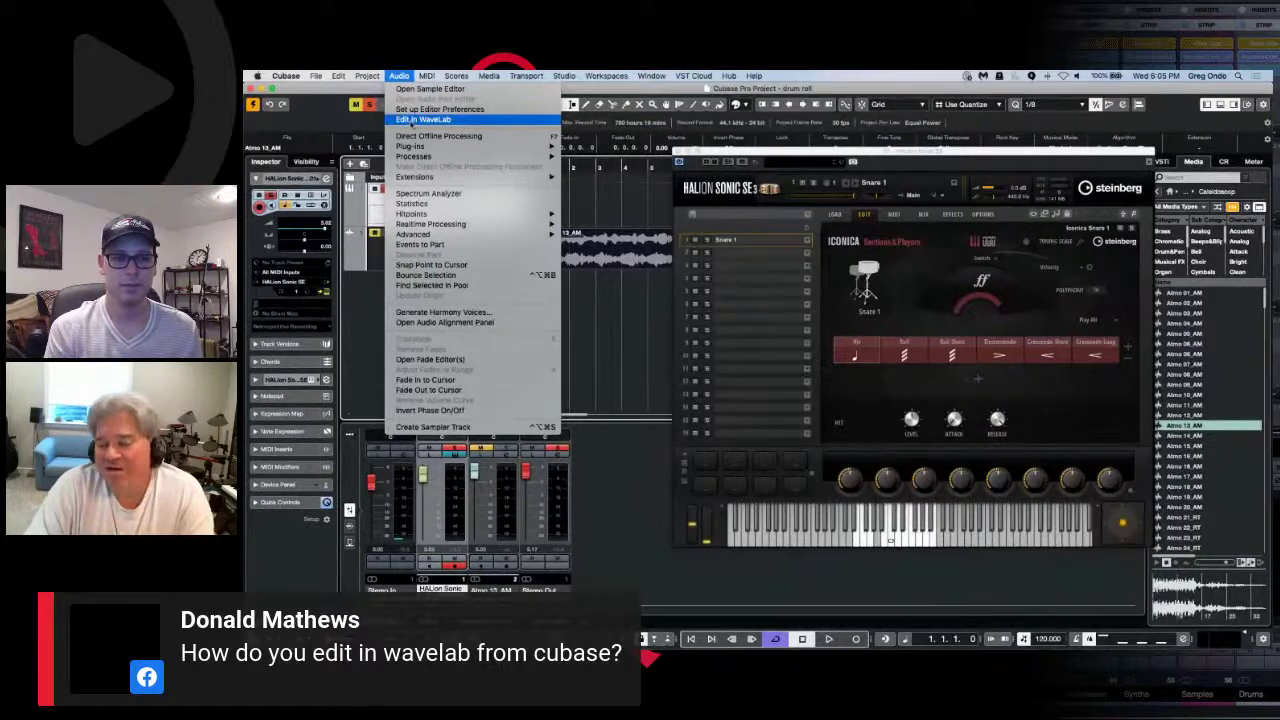
{"action": "left_click", "coordinate": [410, 121]}
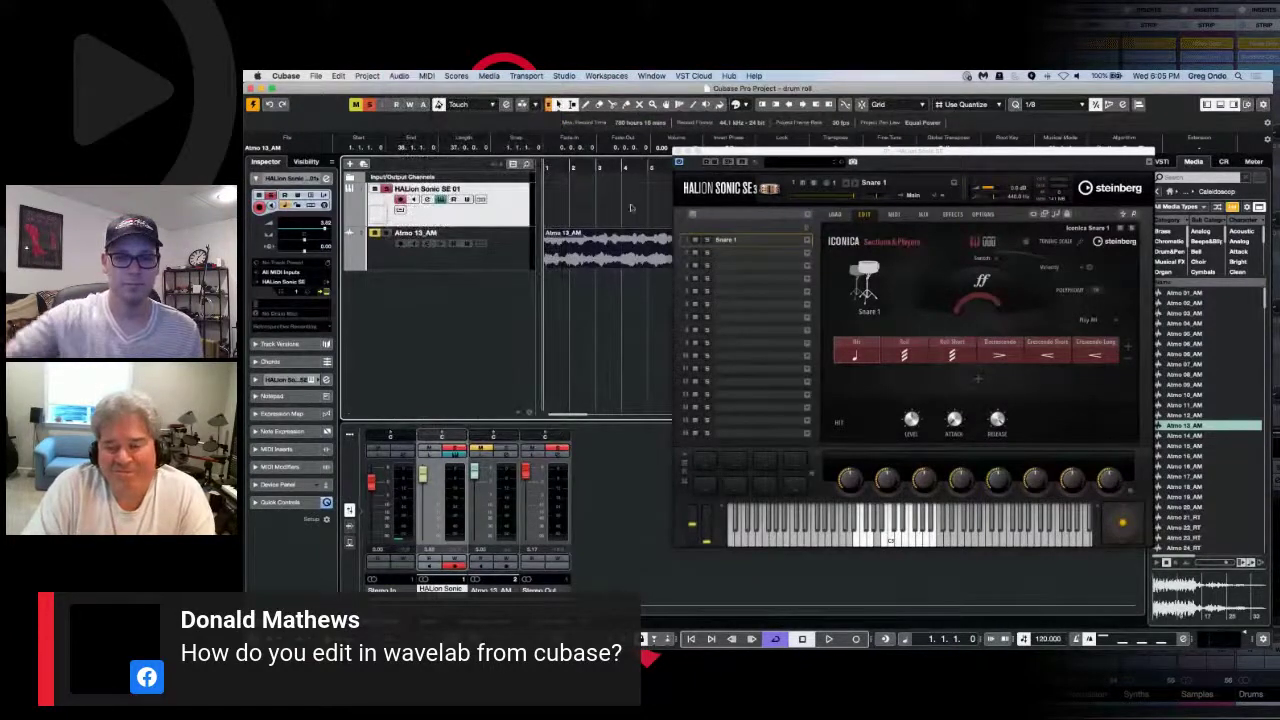
Step: In the Audio Mixdown export settings, disable Create New Project and review the WaveLab post-process options, closing the dialog without exporting
{"action": "left_click", "coordinate": [316, 77]}
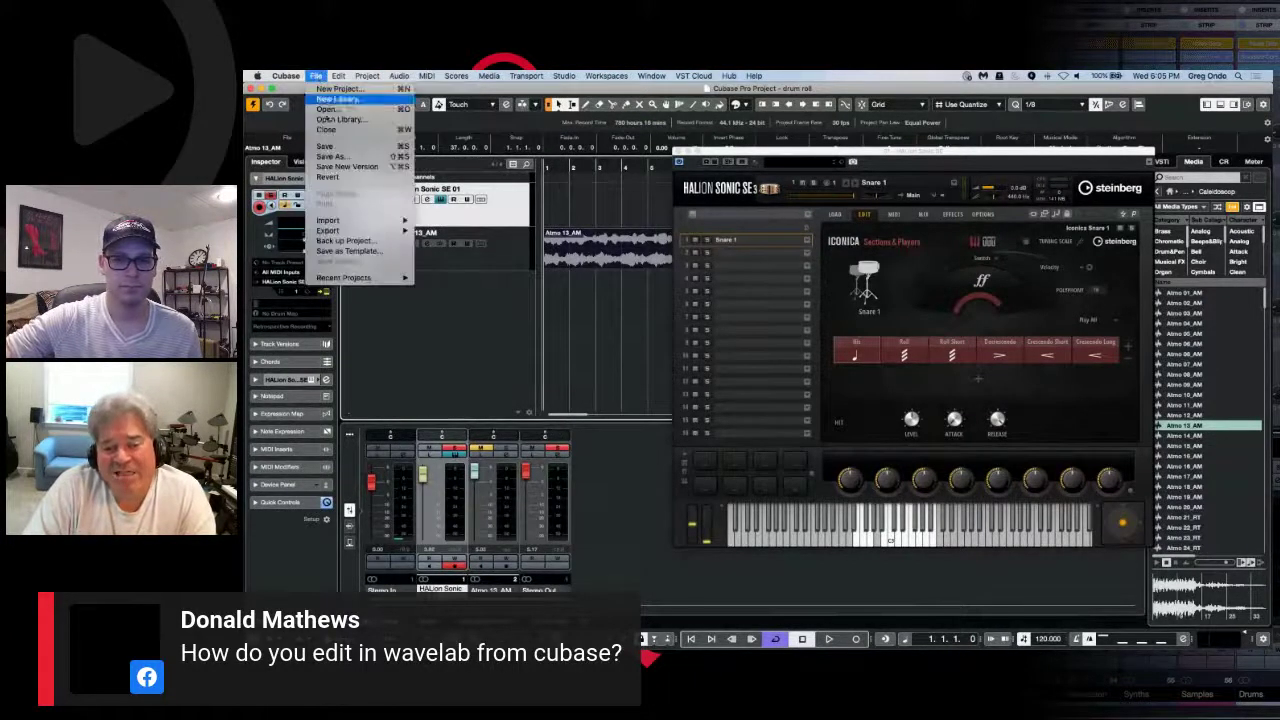
{"action": "mouse_move", "coordinate": [355, 231]}
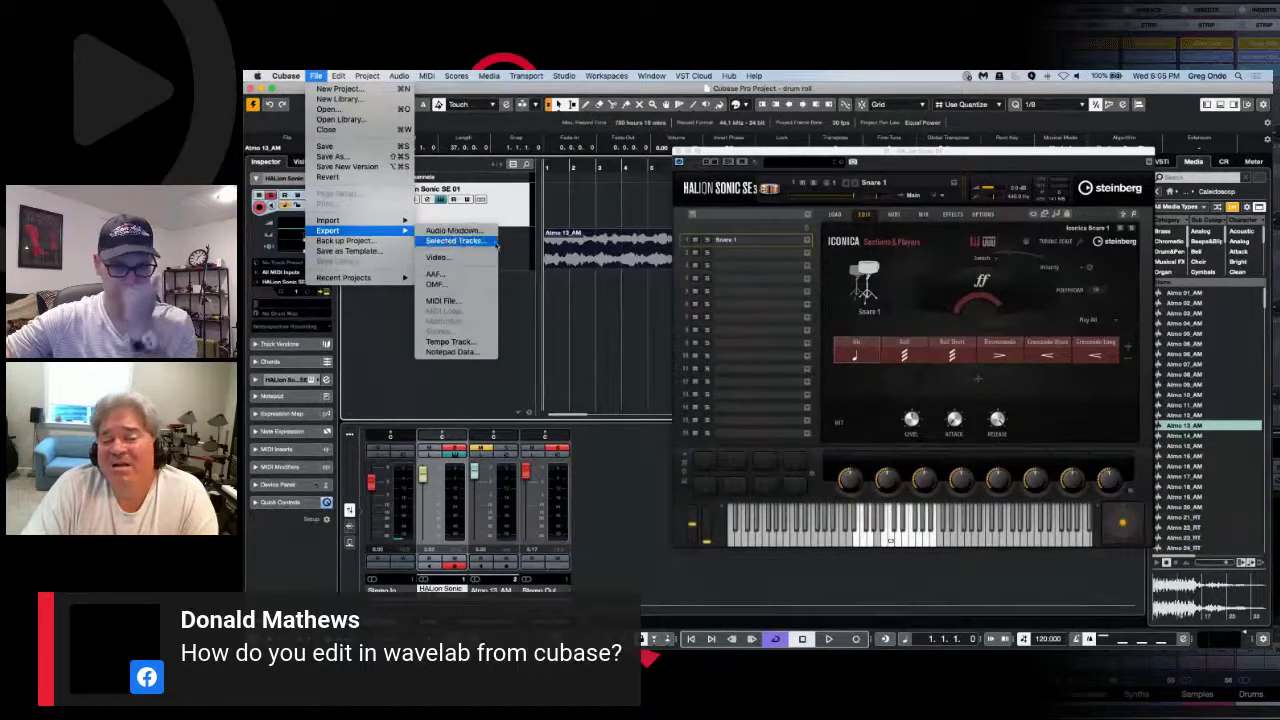
{"action": "left_click", "coordinate": [453, 230]}
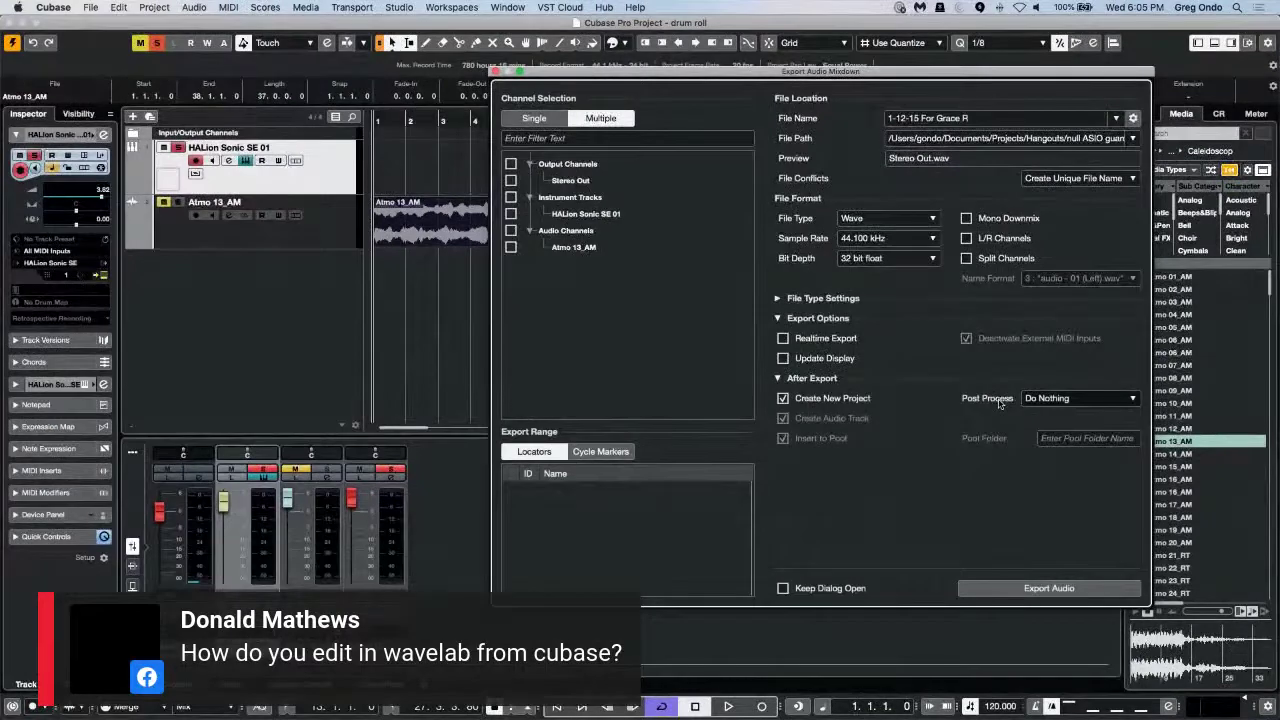
{"action": "left_click", "coordinate": [784, 399]}
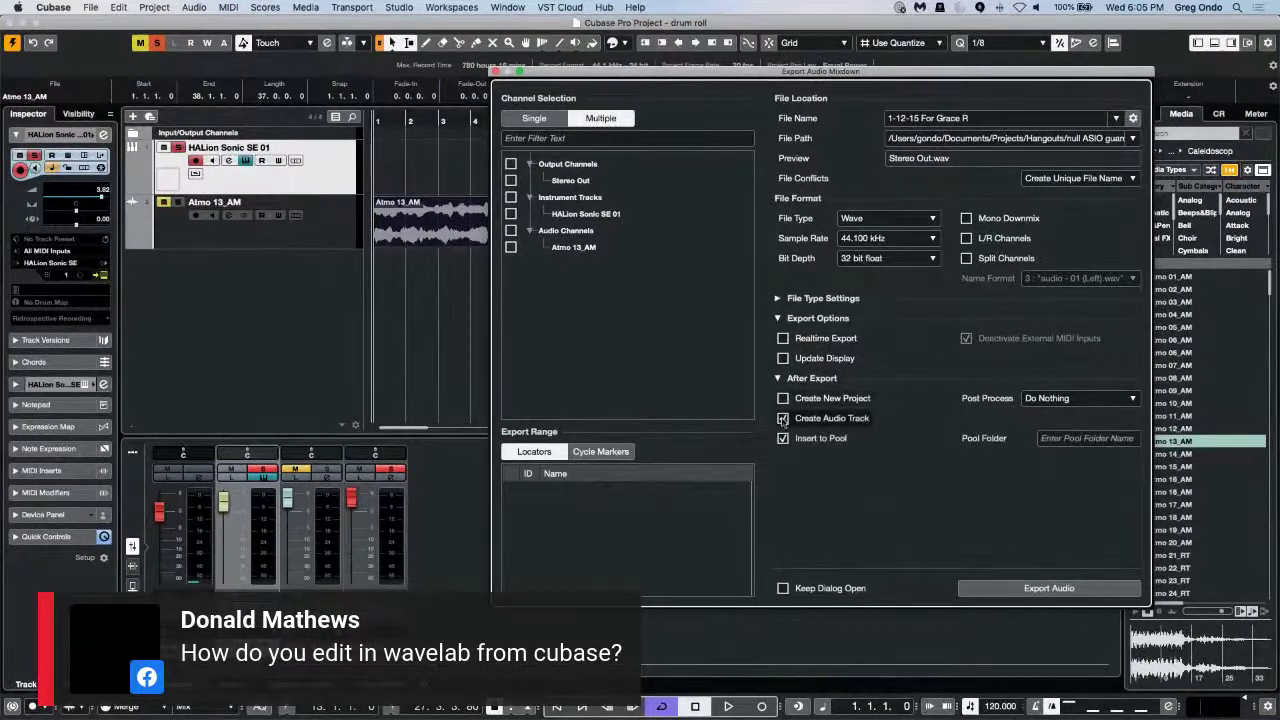
{"action": "left_click", "coordinate": [1082, 399]}
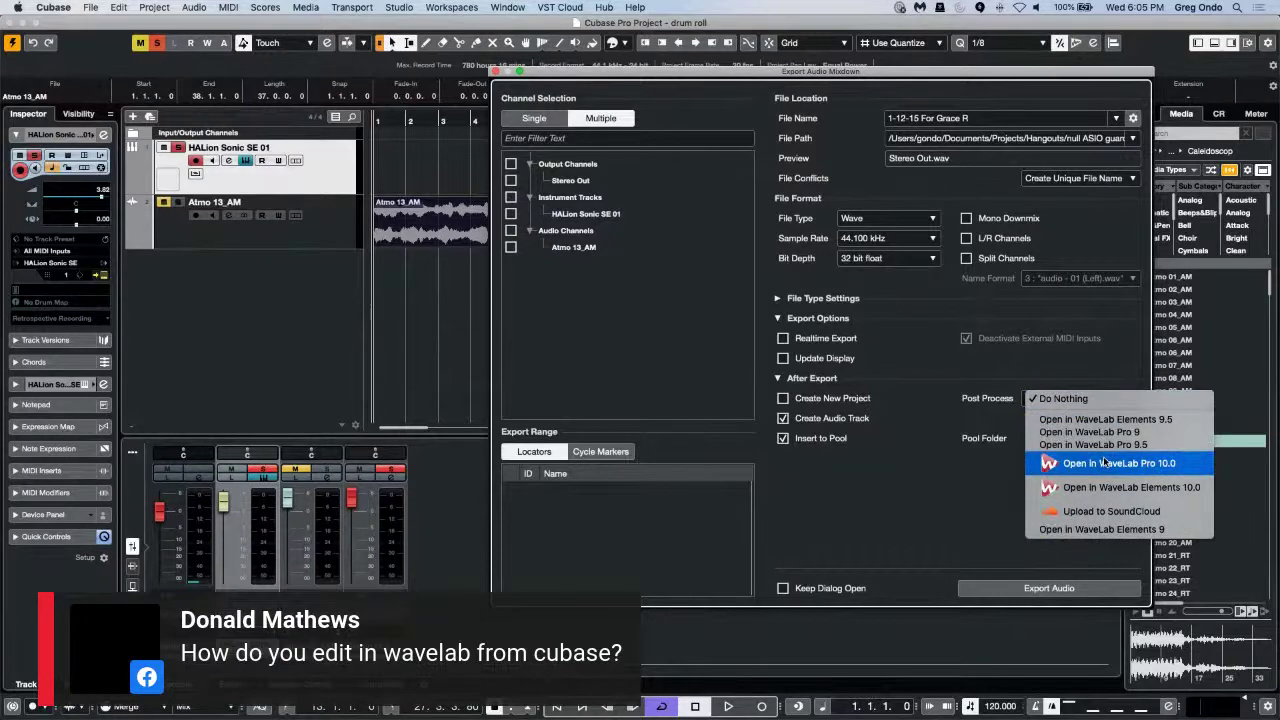
{"action": "left_click", "coordinate": [907, 478]}
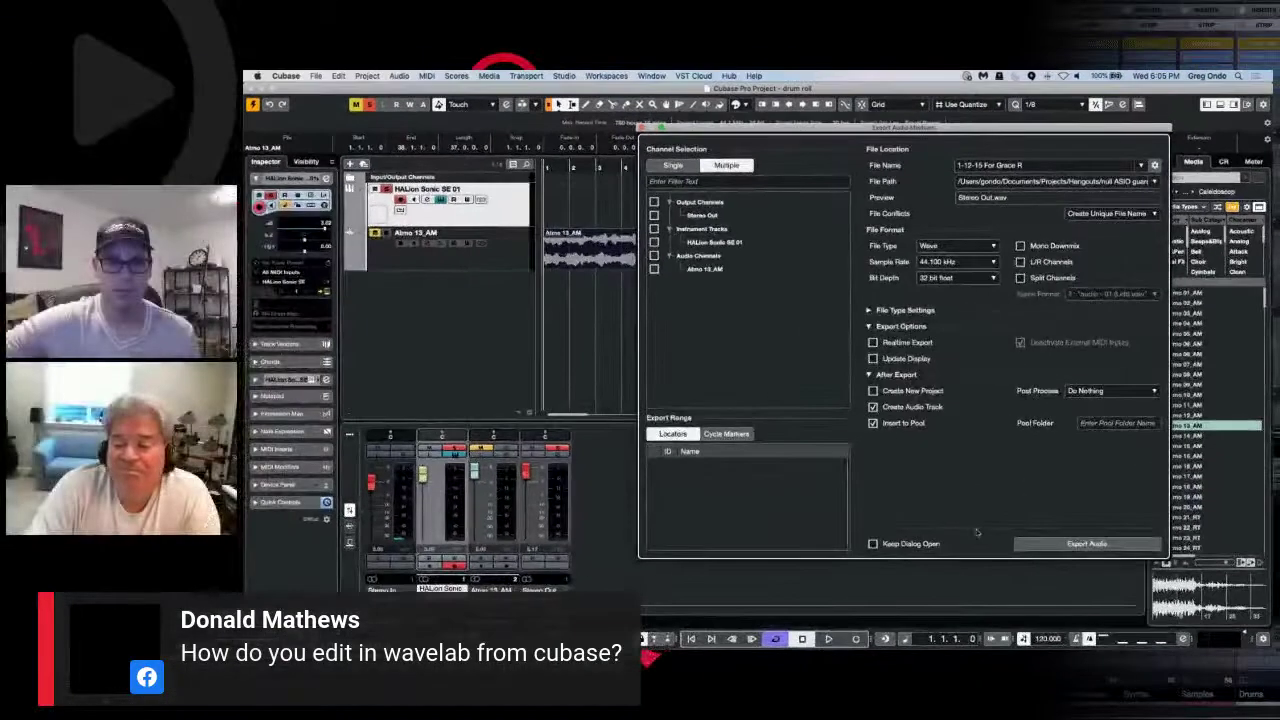
{"action": "left_click", "coordinate": [643, 128]}
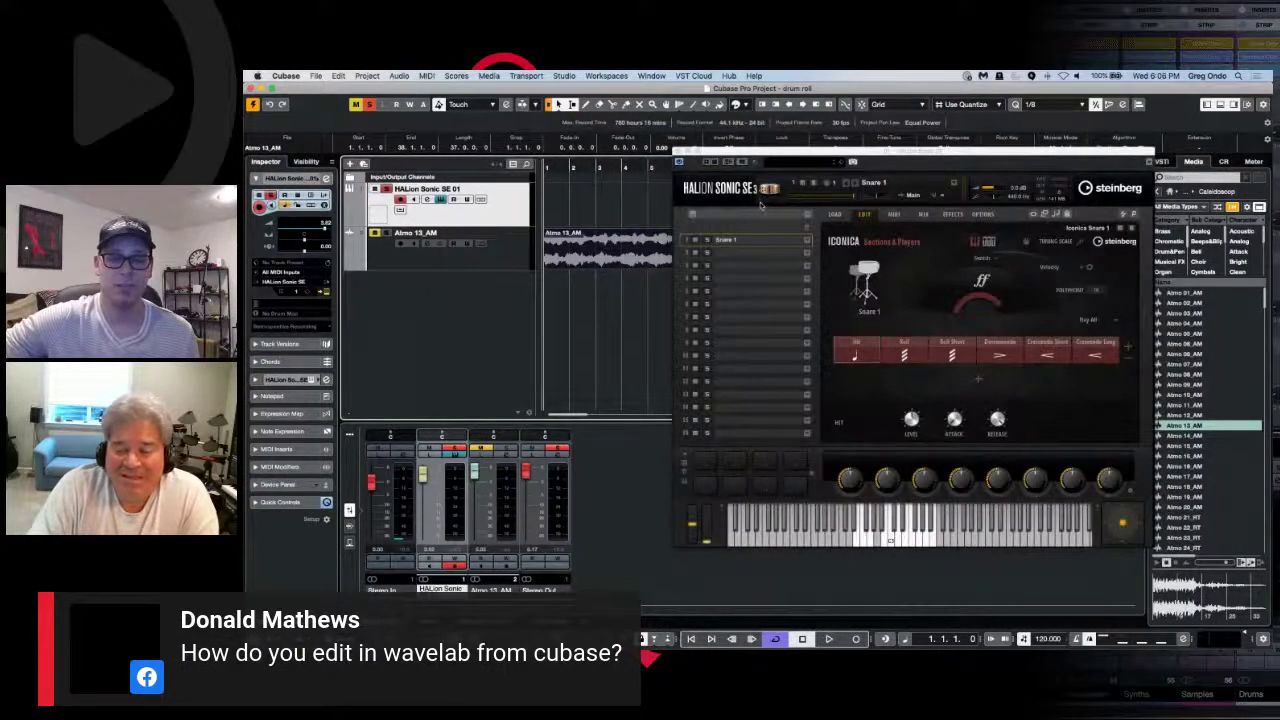